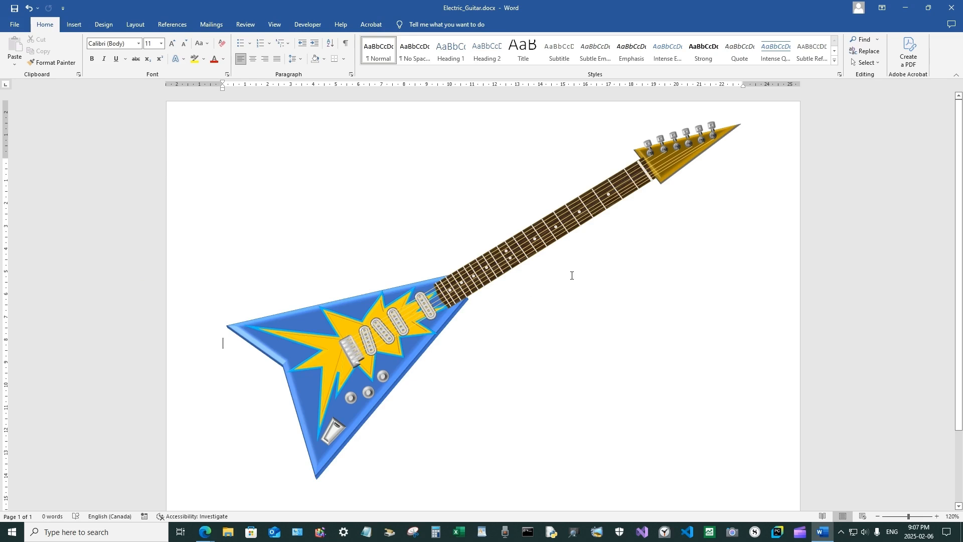
Draw a flowchart Manual Operation shape about 3.96 cm high and 2.98 cm wide, tilt it to match the guitar body, and place it below the neck.
{"action": "left_click", "coordinate": [75, 24]}
{"action": "left_click", "coordinate": [138, 51]}
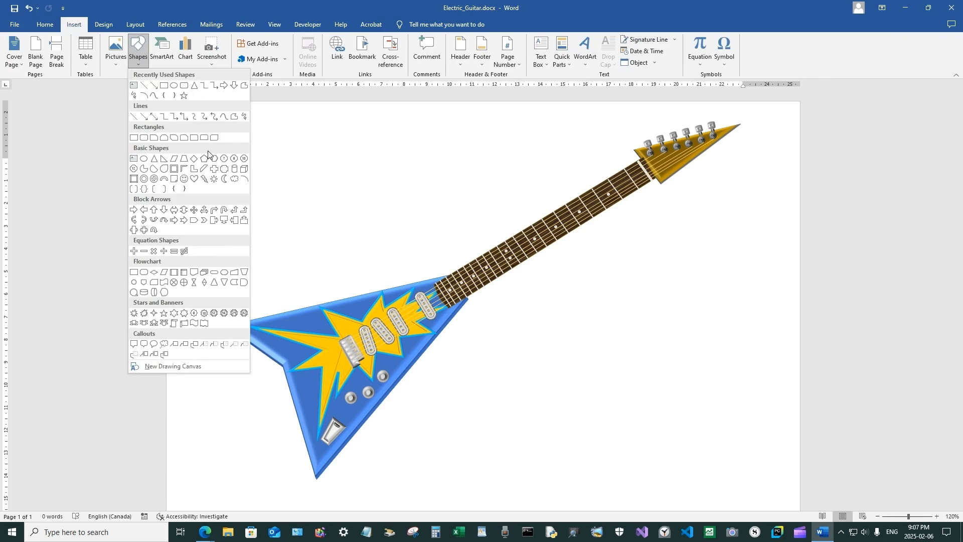
{"action": "left_click", "coordinate": [243, 275]}
{"action": "mouse_move", "coordinate": [482, 382]}
{"action": "left_mouse_down"}
{"action": "mouse_move", "coordinate": [632, 437]}
{"action": "mouse_move", "coordinate": [535, 472]}
{"action": "mouse_move", "coordinate": [550, 471]}
{"action": "left_mouse_up"}
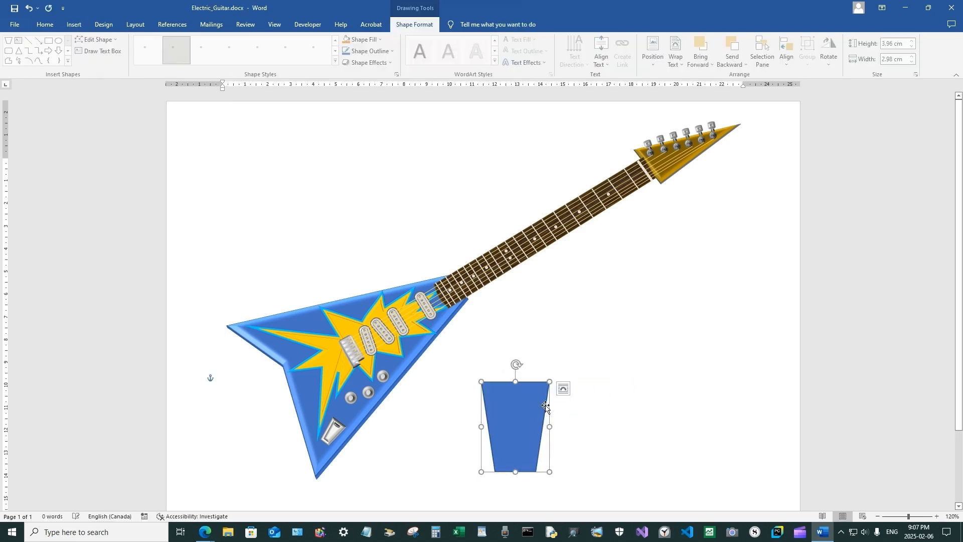
{"action": "left_click_drag", "start_coordinate": [513, 362], "coordinate": [462, 459]}
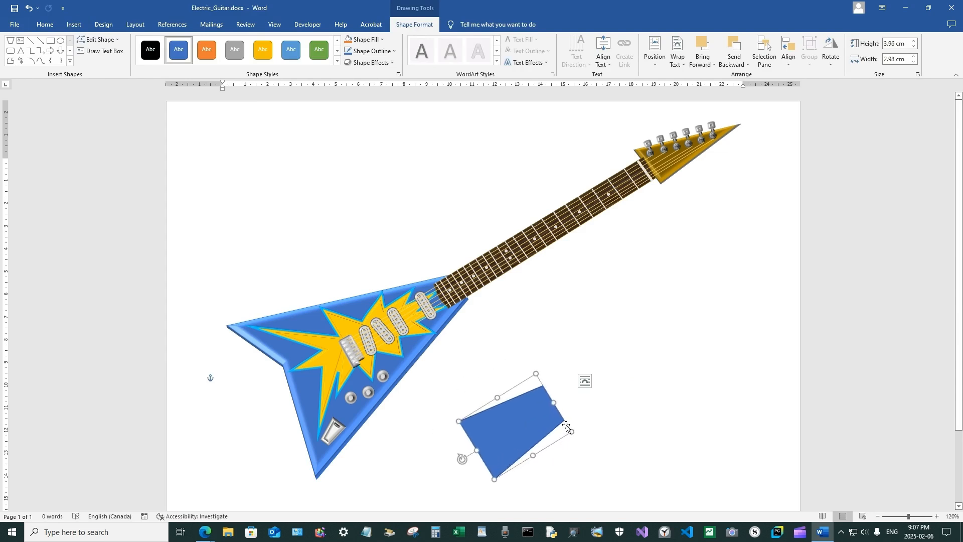
{"action": "left_click_drag", "start_coordinate": [565, 427], "coordinate": [667, 321]}
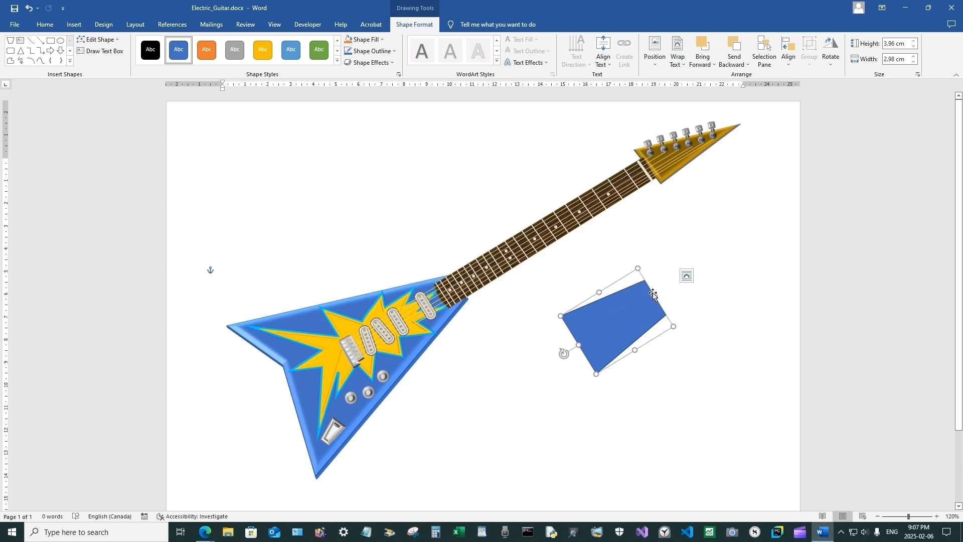
Edit the new shape's points to make its narrow end shorter, like the end where the neck joins.
{"action": "right_click", "coordinate": [606, 319]}
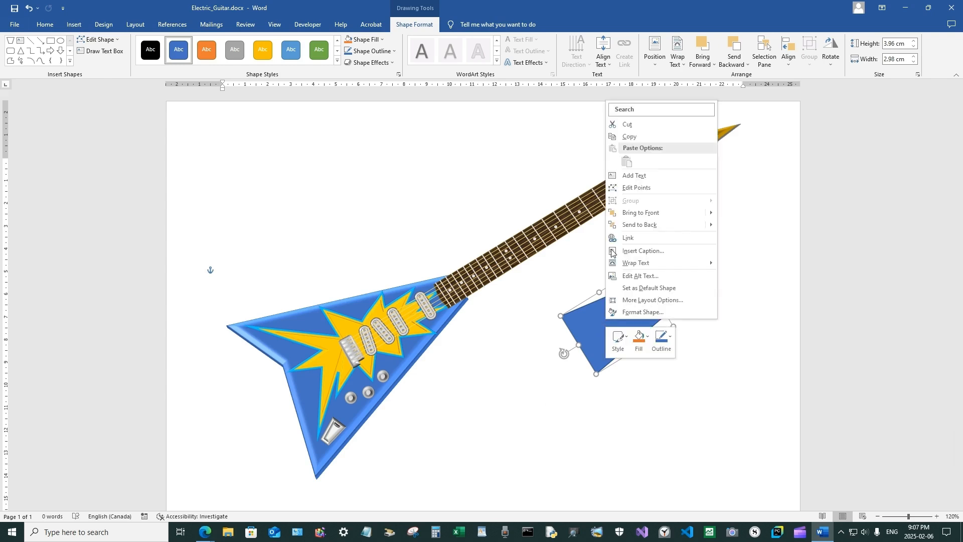
{"action": "left_click", "coordinate": [630, 189]}
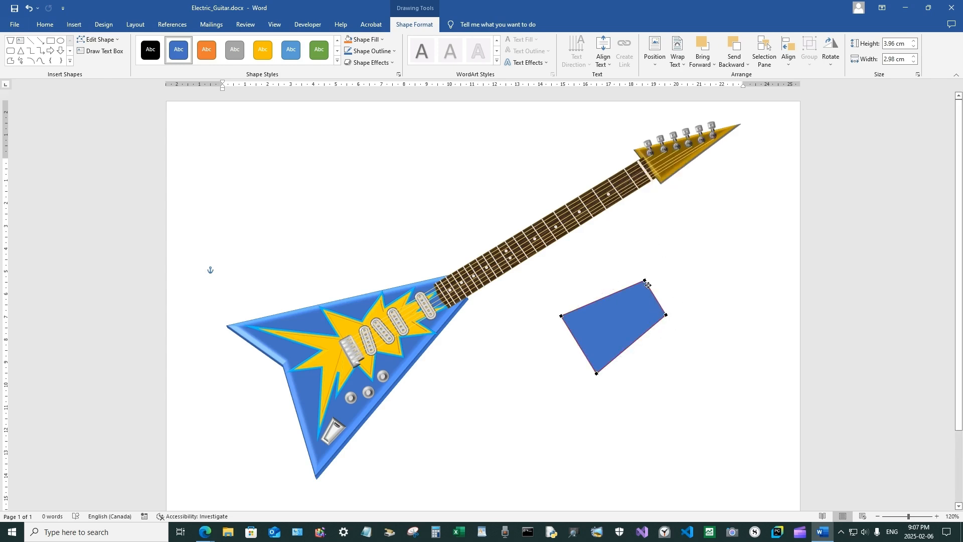
{"action": "left_click_drag", "start_coordinate": [646, 281], "coordinate": [661, 306]}
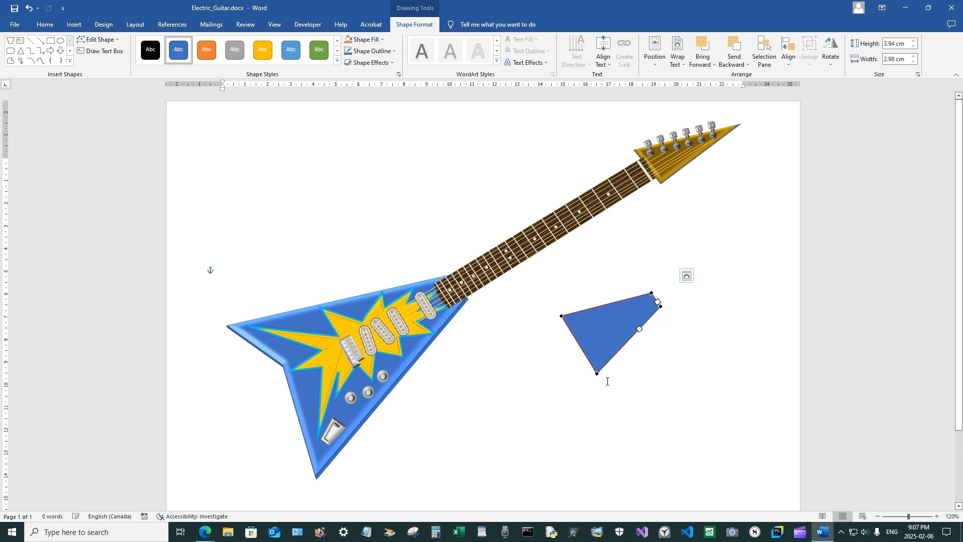
{"action": "left_click", "coordinate": [664, 372]}
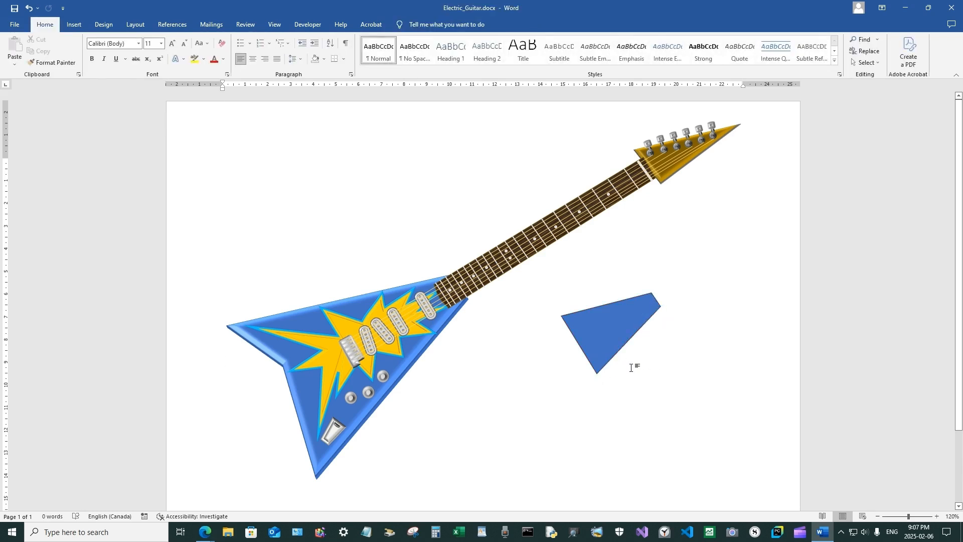
Enlarge the tapered shape to about 8.91 cm high and 6.76 cm wide, and place it beside the guitar body.
{"action": "left_click", "coordinate": [598, 354]}
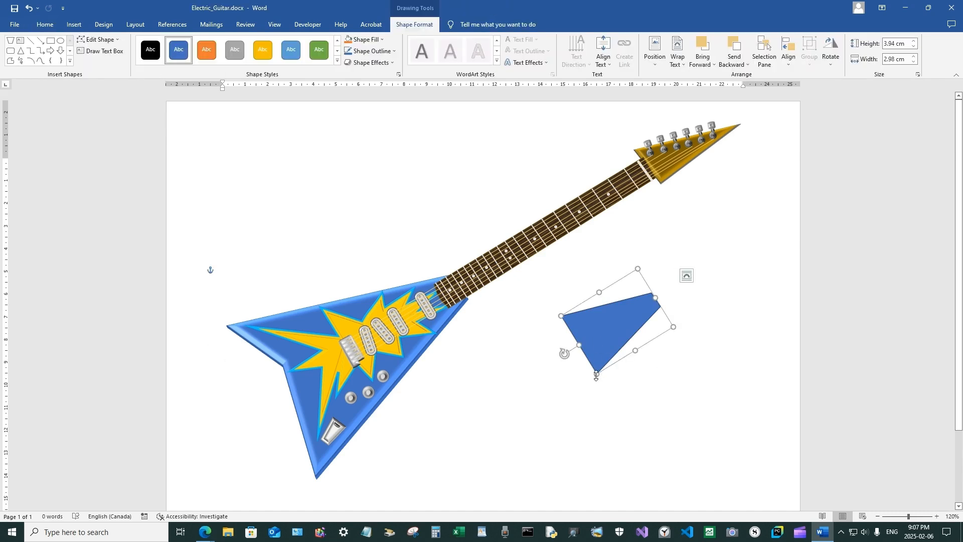
{"action": "left_click_drag", "start_coordinate": [596, 376], "coordinate": [620, 459]}
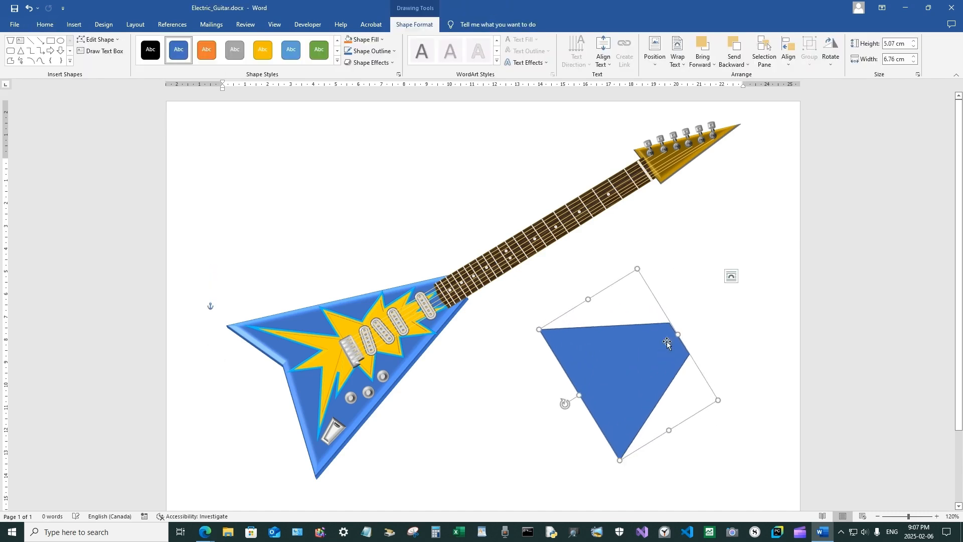
{"action": "left_click_drag", "start_coordinate": [677, 336], "coordinate": [746, 282]}
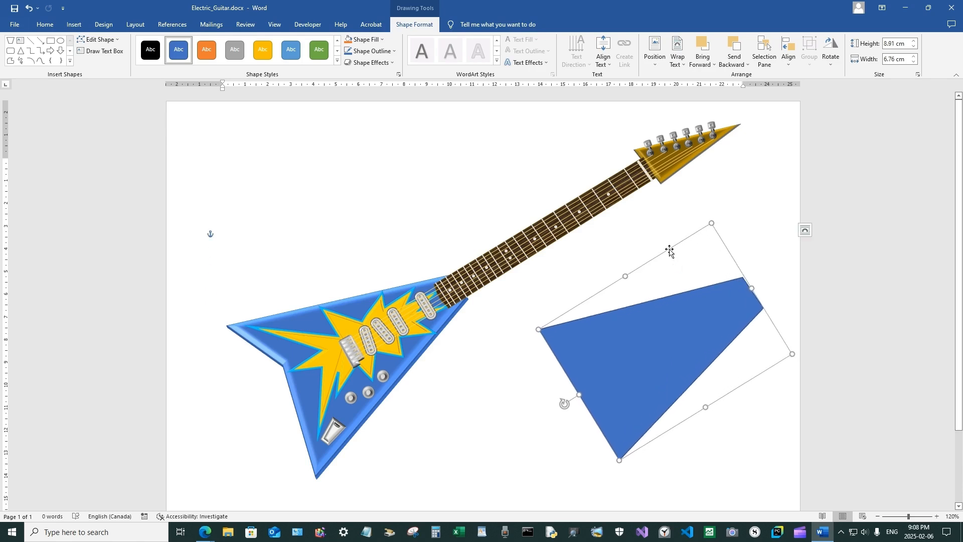
{"action": "left_click_drag", "start_coordinate": [671, 251], "coordinate": [622, 278]}
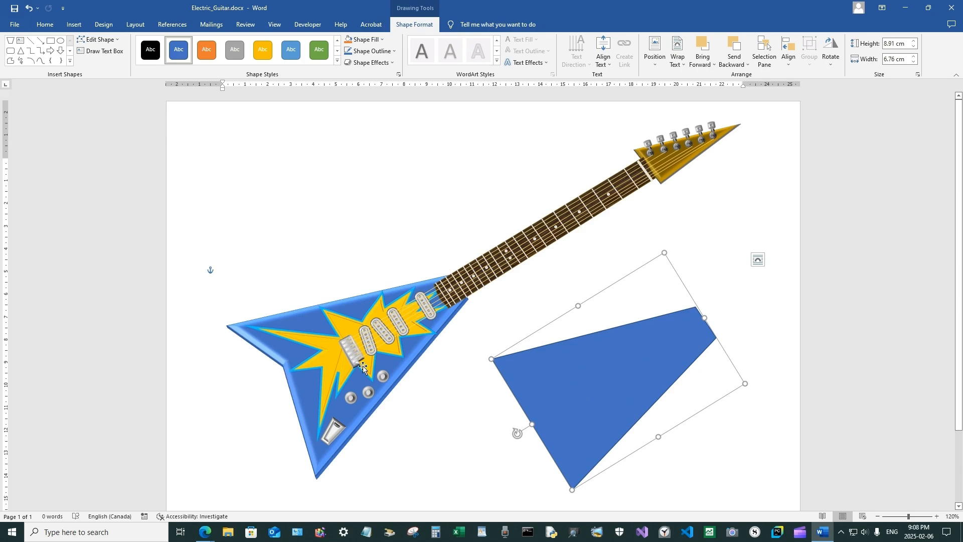
Add a point on the shape's wide end and pull it inward to form the V-shaped notch of the guitar body.
{"action": "right_click", "coordinate": [525, 388]}
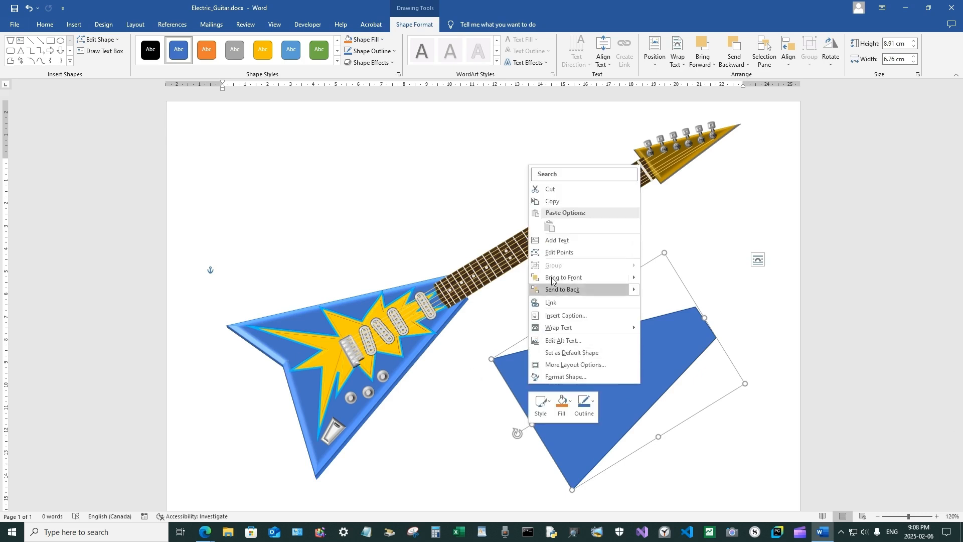
{"action": "left_click", "coordinate": [563, 253]}
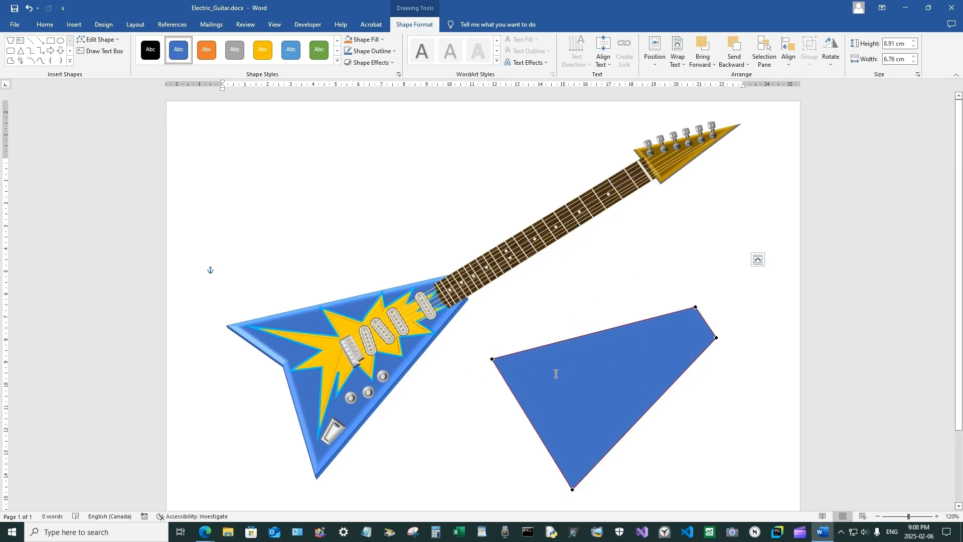
{"action": "right_click", "coordinate": [515, 398]}
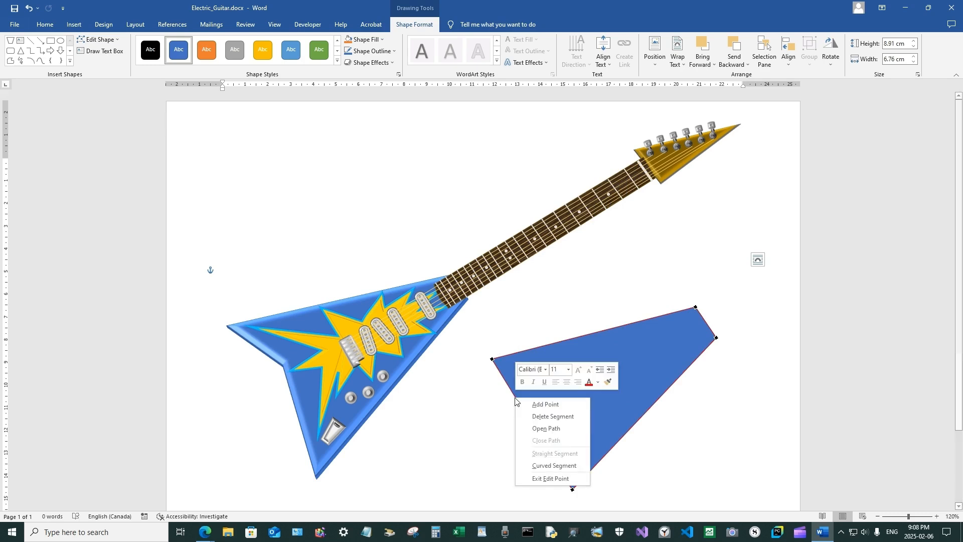
{"action": "left_click", "coordinate": [542, 405]}
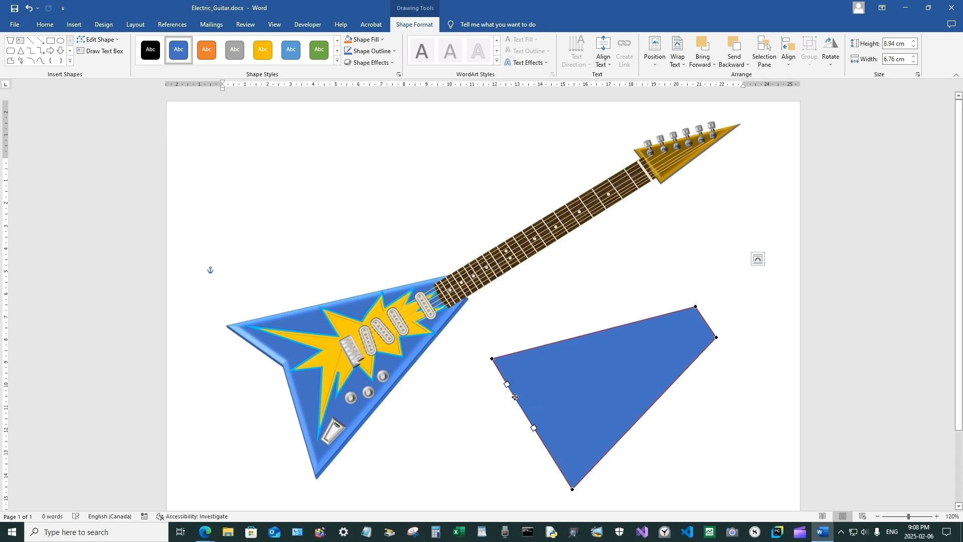
{"action": "left_click_drag", "start_coordinate": [515, 397], "coordinate": [546, 395]}
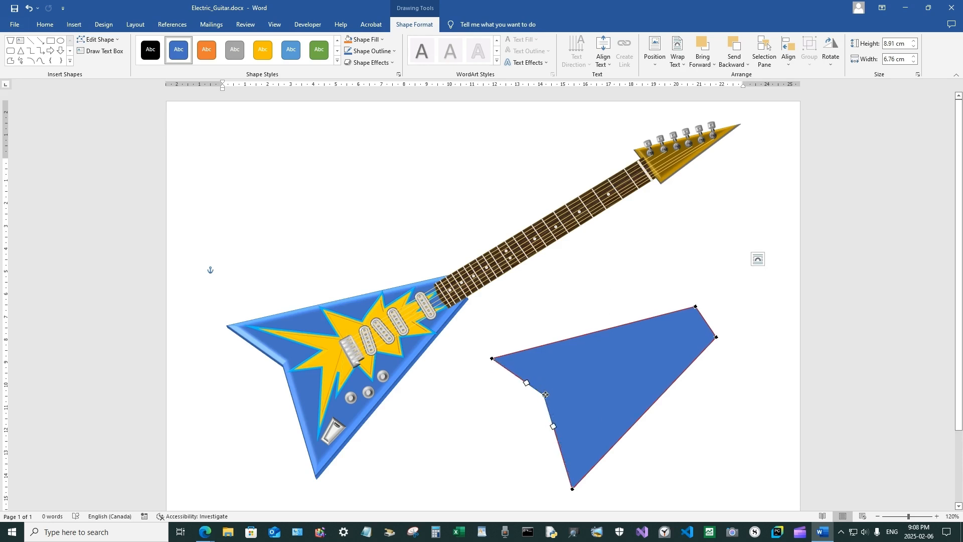
{"action": "left_click", "coordinate": [626, 380]}
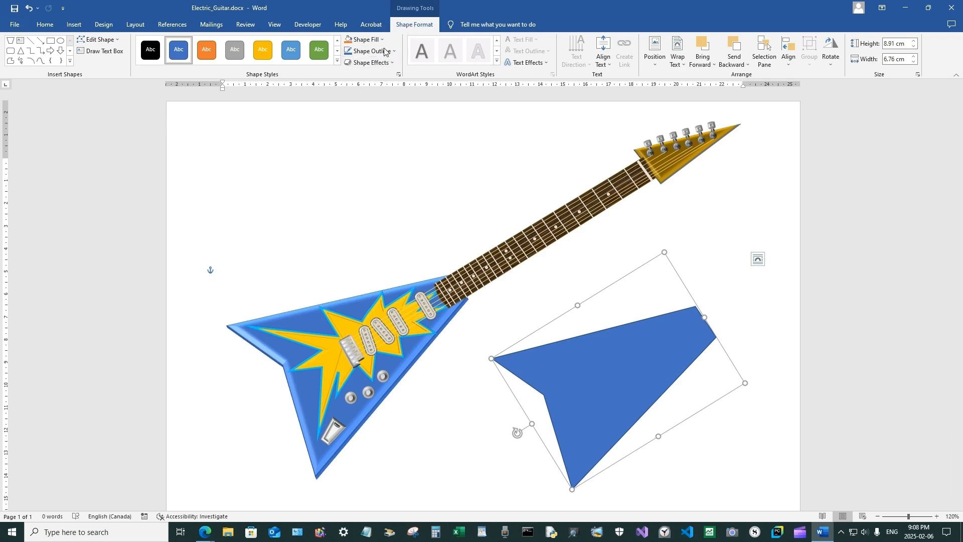
Apply the Cool Slant bevel effect to the new guitar body shape.
{"action": "left_click", "coordinate": [374, 63]}
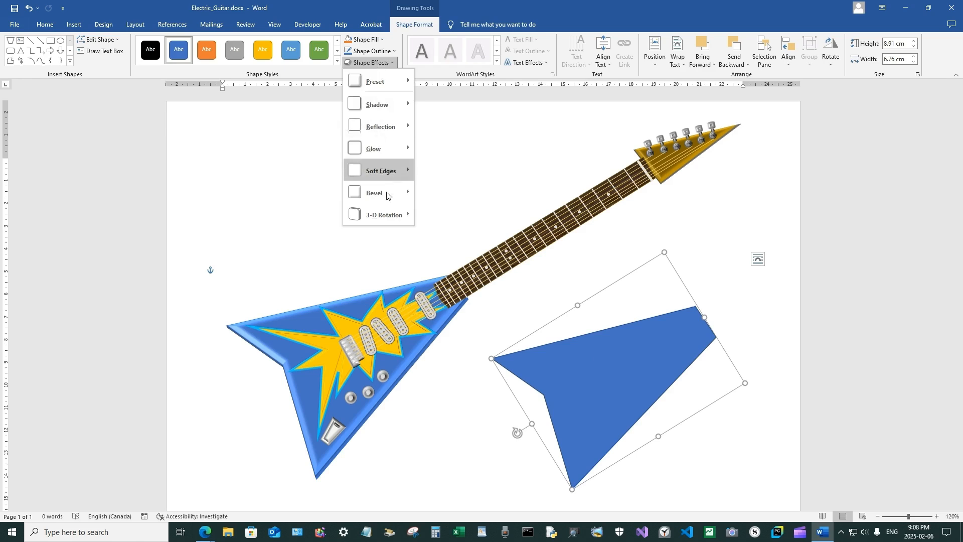
{"action": "mouse_move", "coordinate": [387, 198]}
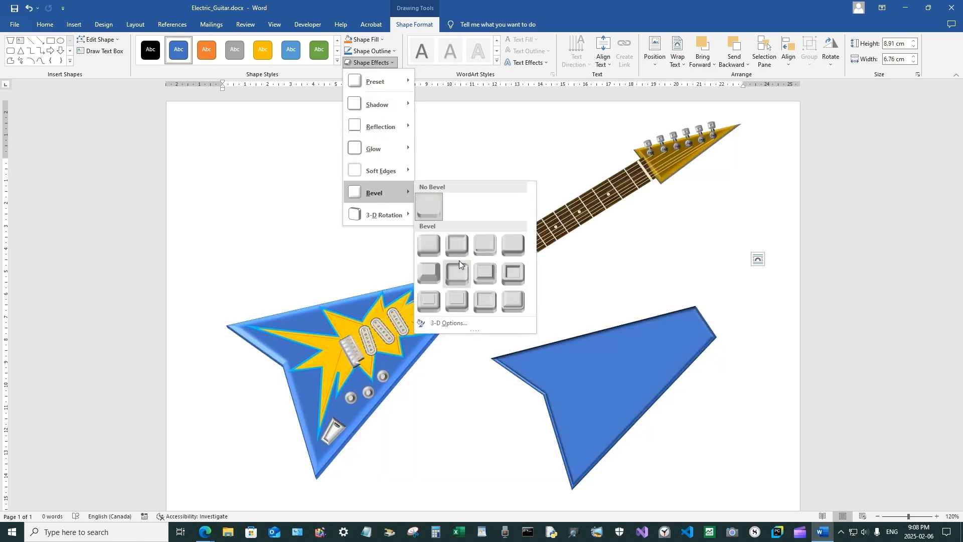
{"action": "left_click", "coordinate": [507, 243]}
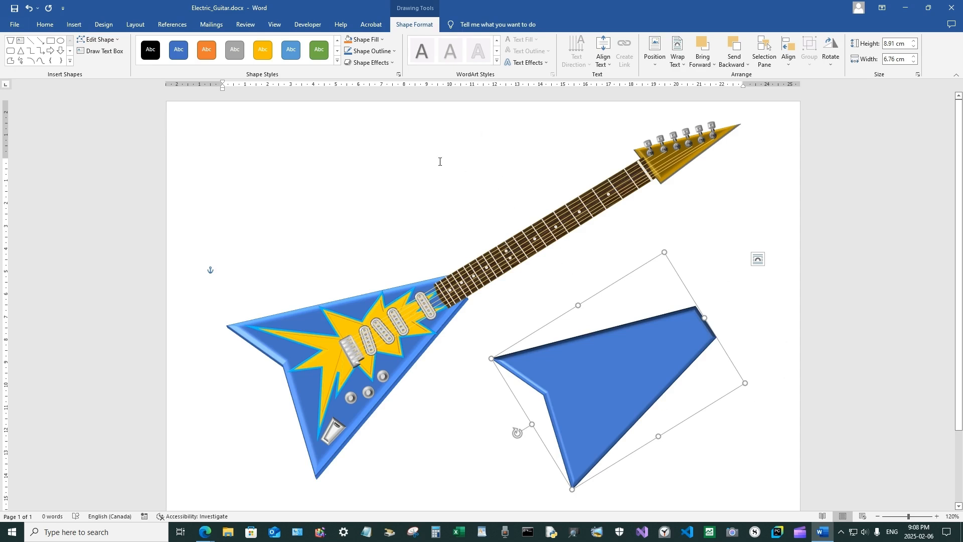
Set the body shape's 3-D depth size to 4 pt.
{"action": "left_click", "coordinate": [400, 76]}
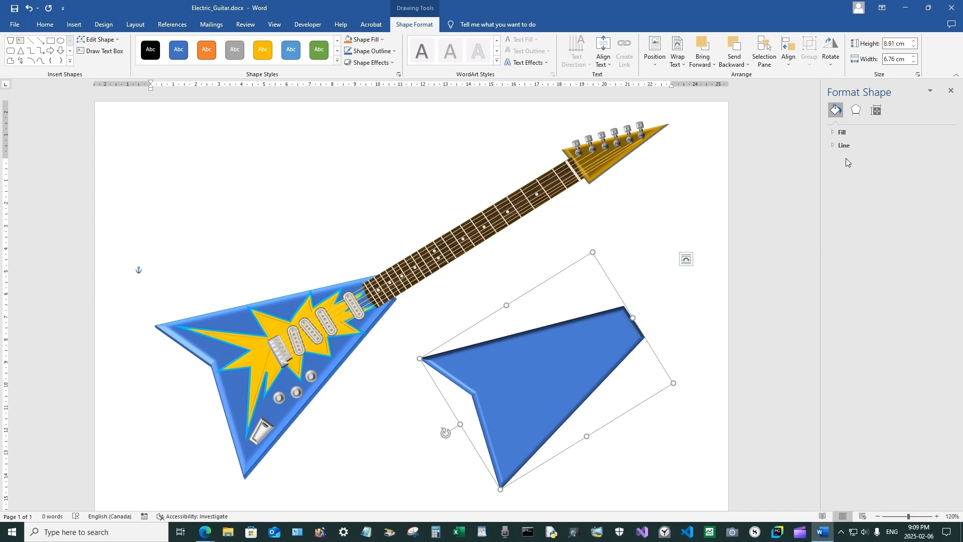
{"action": "left_click", "coordinate": [856, 110]}
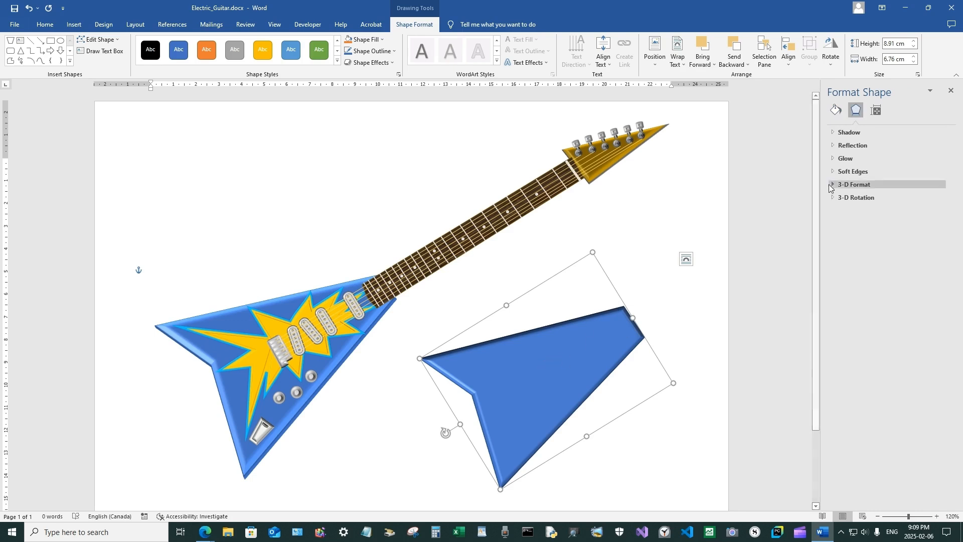
{"action": "left_click", "coordinate": [845, 185]}
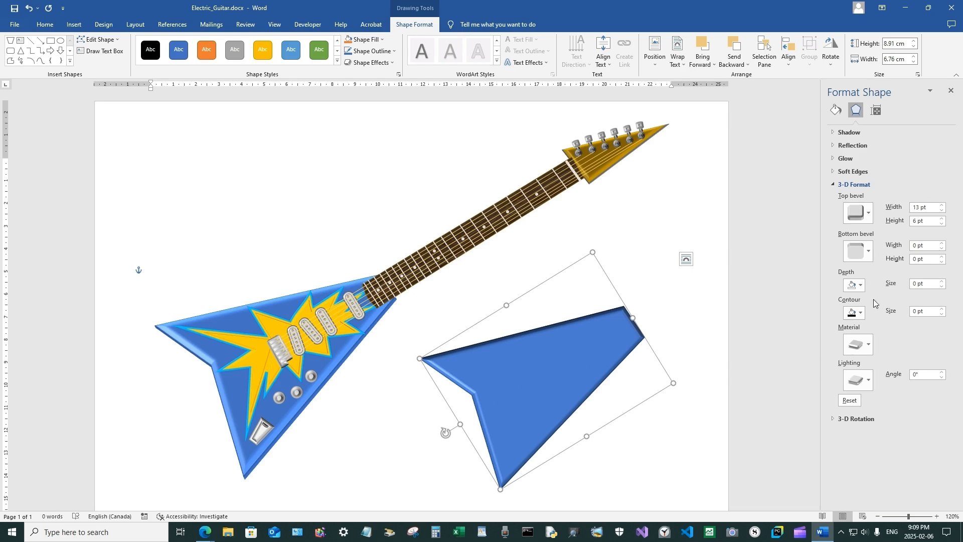
{"action": "left_click", "coordinate": [942, 282]}
{"action": "left_click", "coordinate": [942, 282]}
{"action": "left_click", "coordinate": [942, 282]}
{"action": "left_click", "coordinate": [943, 282]}
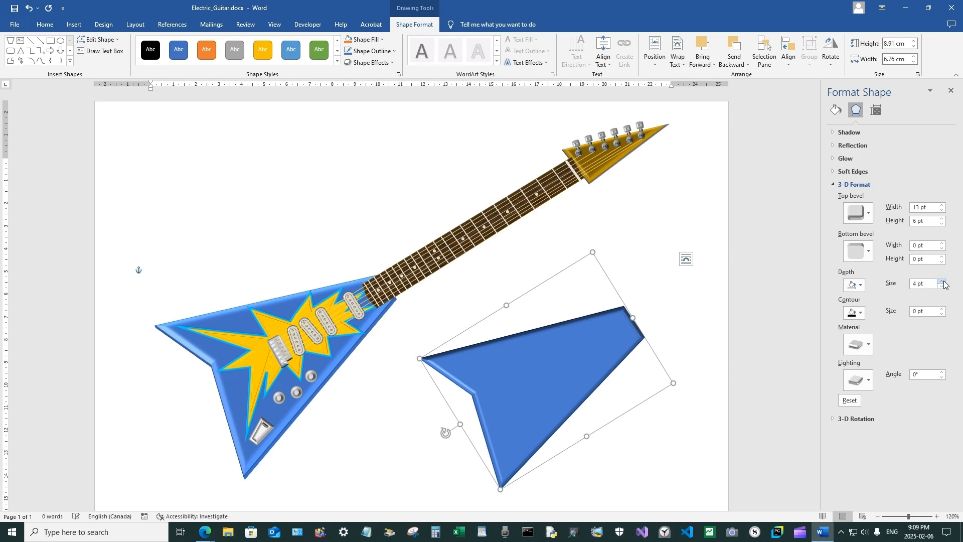
Set the body shape's 3-D X rotation to 330° and enlarge it to about 9.99 cm high and 8.39 cm wide.
{"action": "left_click", "coordinate": [833, 420]}
{"action": "scroll", "coordinate": [873, 414], "scroll_direction": "down", "scroll_amount": 2}
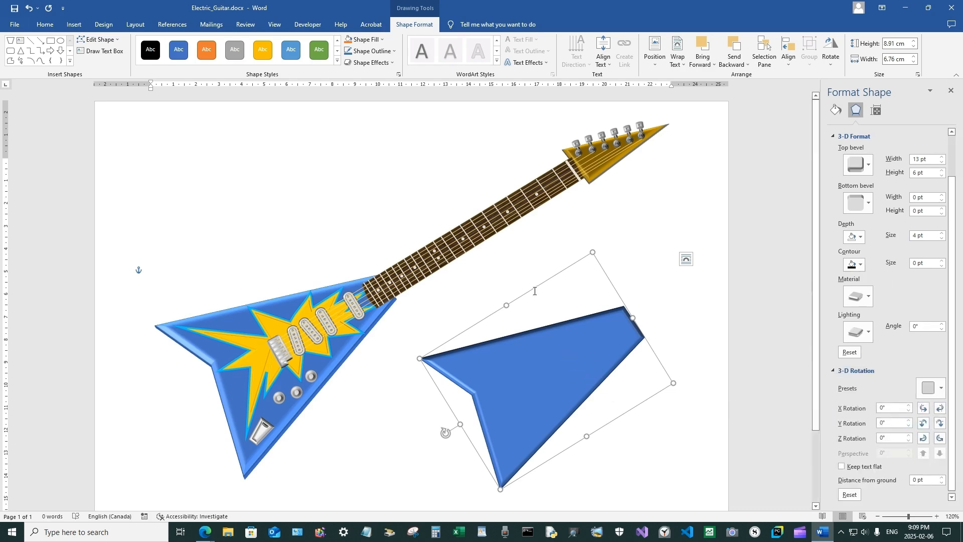
{"action": "left_click", "coordinate": [925, 409]}
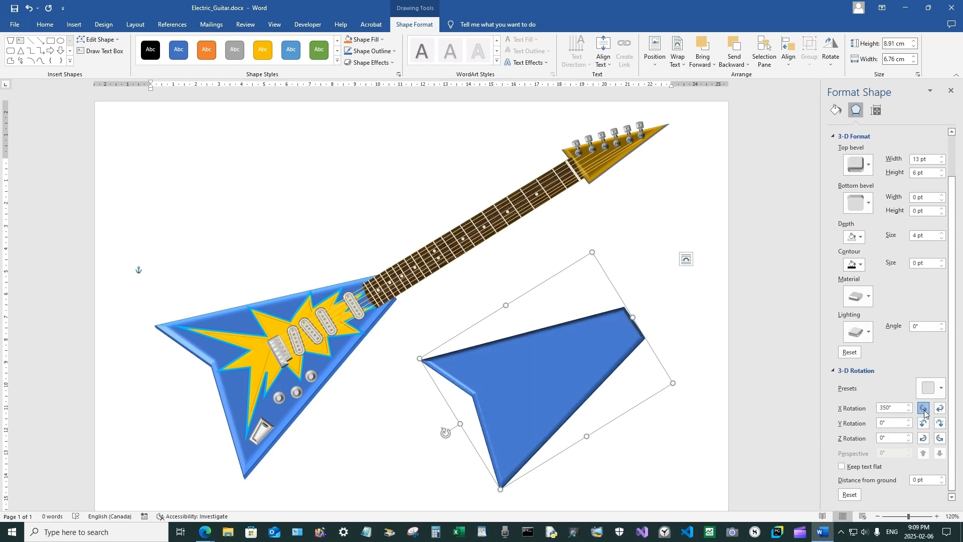
{"action": "left_click", "coordinate": [924, 409]}
{"action": "left_click", "coordinate": [925, 409]}
{"action": "left_click", "coordinate": [924, 409]}
{"action": "left_click", "coordinate": [924, 409]}
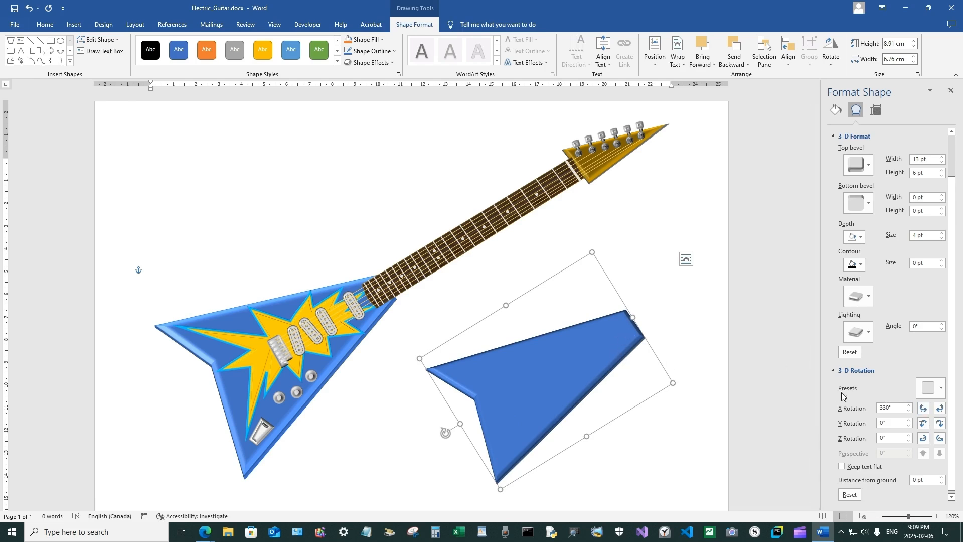
{"action": "left_click_drag", "start_coordinate": [674, 382], "coordinate": [689, 390]}
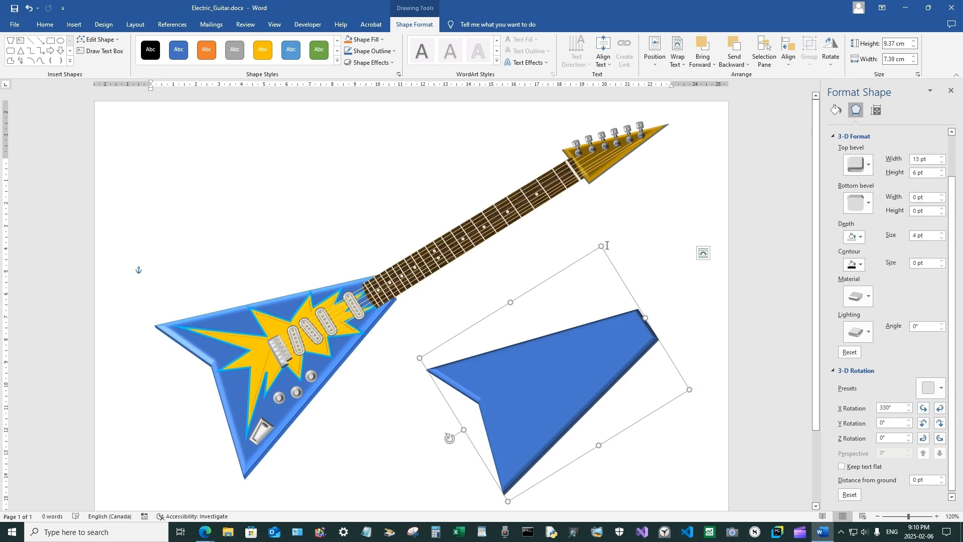
{"action": "left_click_drag", "start_coordinate": [601, 247], "coordinate": [602, 220]}
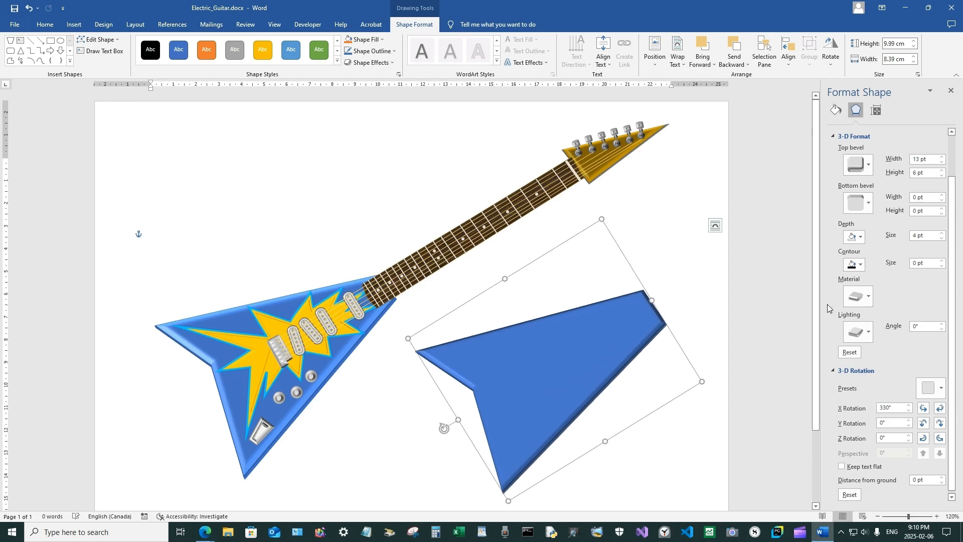
Apply the Bright Room special lighting to the body shape with a lighting angle of 10°.
{"action": "left_click", "coordinate": [872, 336]}
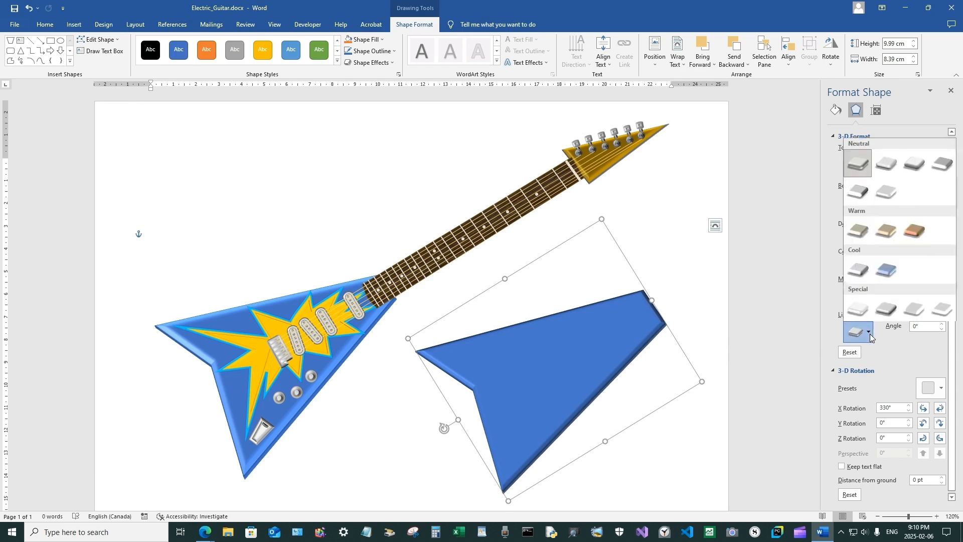
{"action": "left_click", "coordinate": [942, 309]}
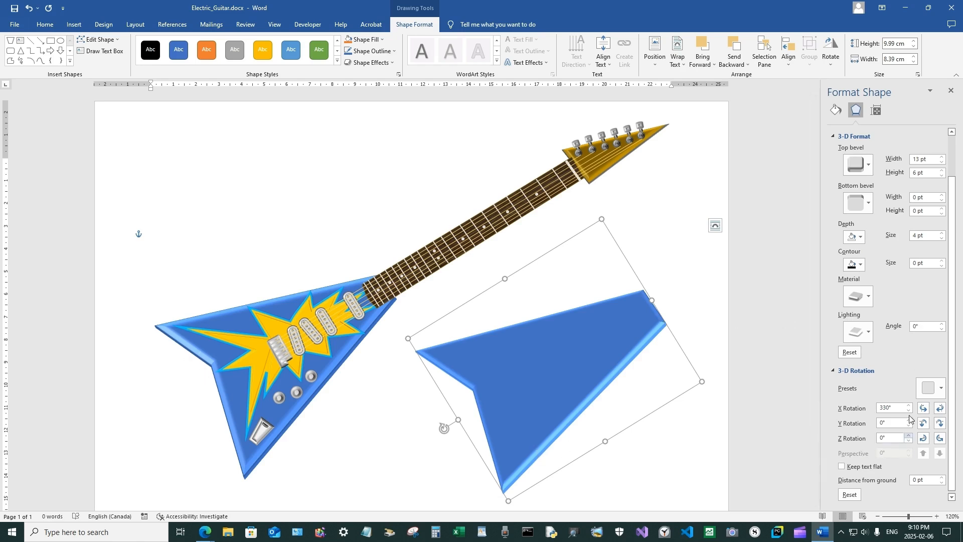
{"action": "left_click", "coordinate": [943, 325]}
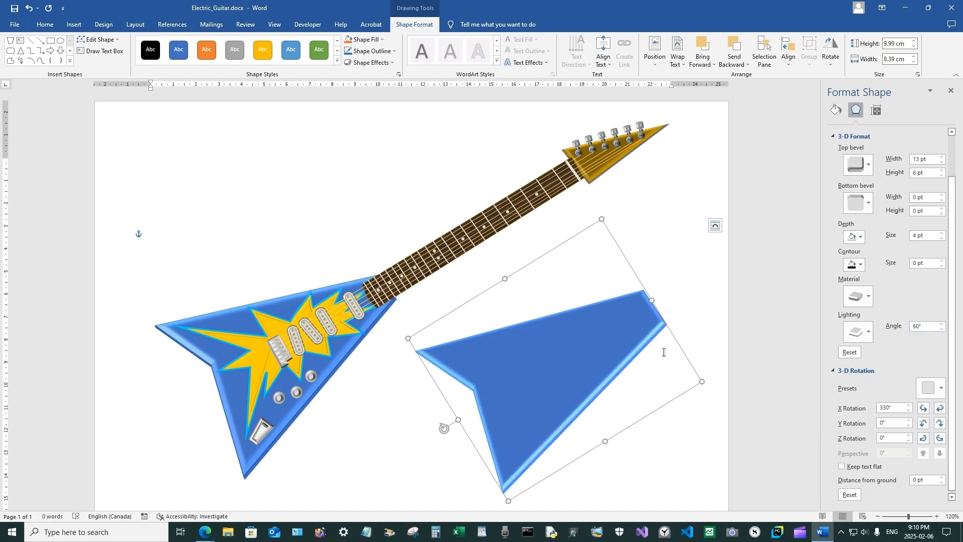
{"action": "left_click", "coordinate": [942, 330]}
{"action": "left_click", "coordinate": [941, 330]}
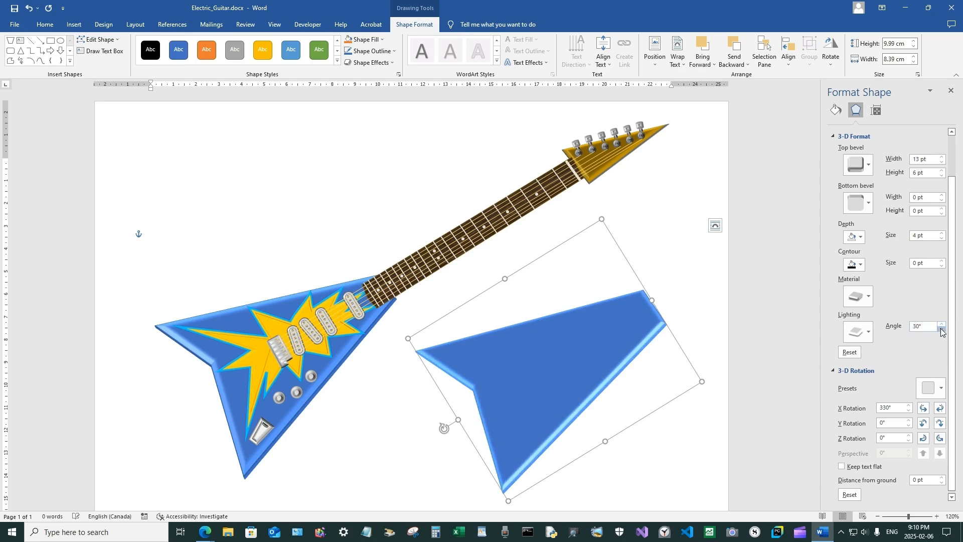
{"action": "left_click", "coordinate": [941, 330]}
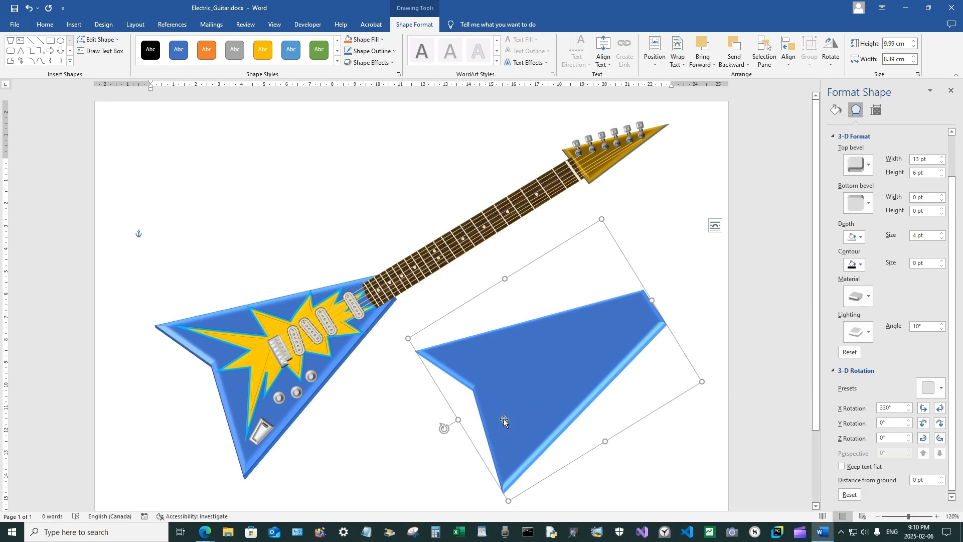
Draw an explosion starburst shape about 5.01 cm high and 7.45 cm wide over the lower part of the new guitar body.
{"action": "scroll", "coordinate": [453, 427], "scroll_direction": "down", "scroll_amount": 2}
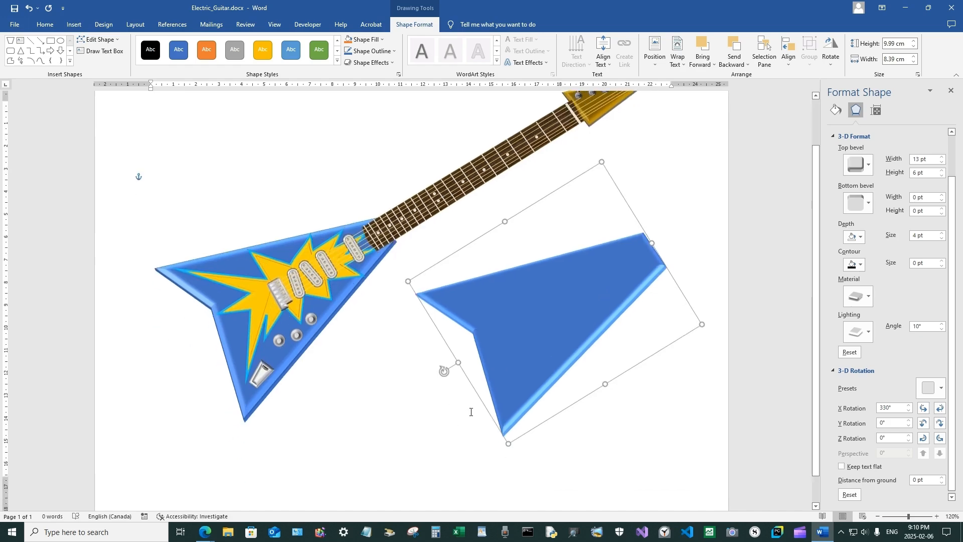
{"action": "left_click", "coordinate": [436, 409]}
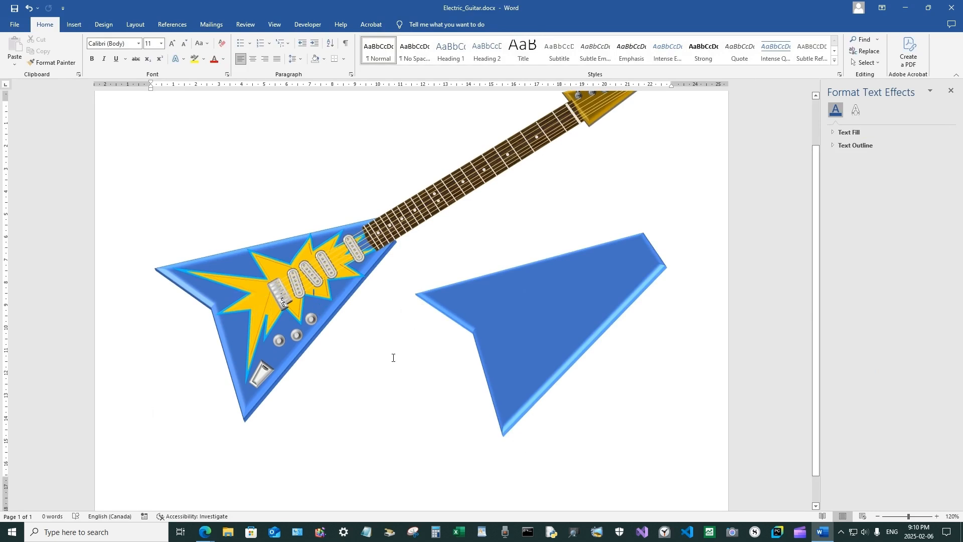
{"action": "left_click", "coordinate": [73, 25]}
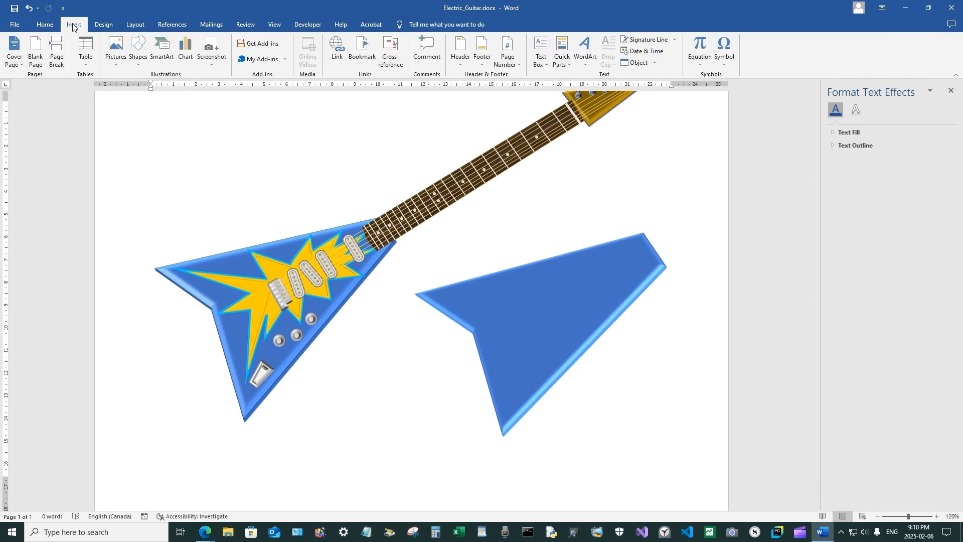
{"action": "left_click", "coordinate": [140, 46]}
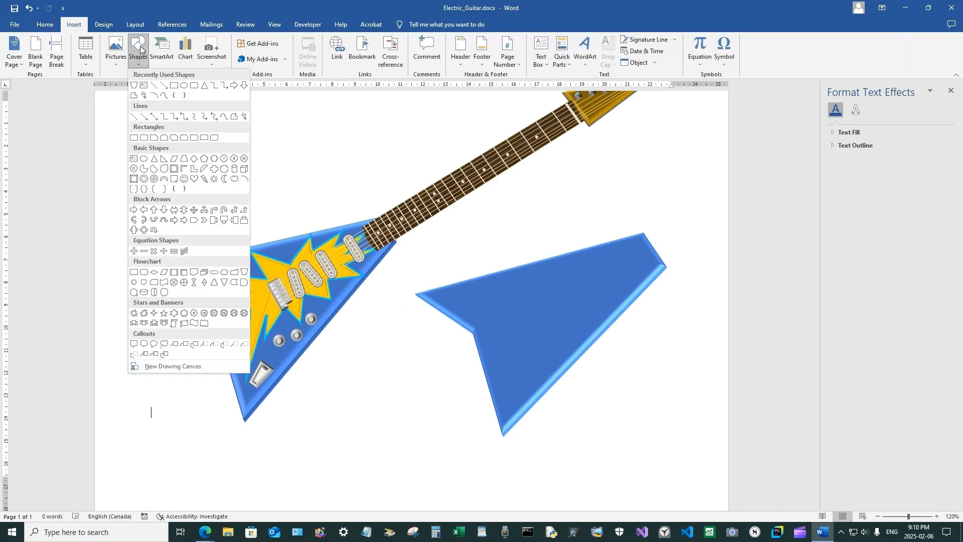
{"action": "left_click", "coordinate": [134, 314]}
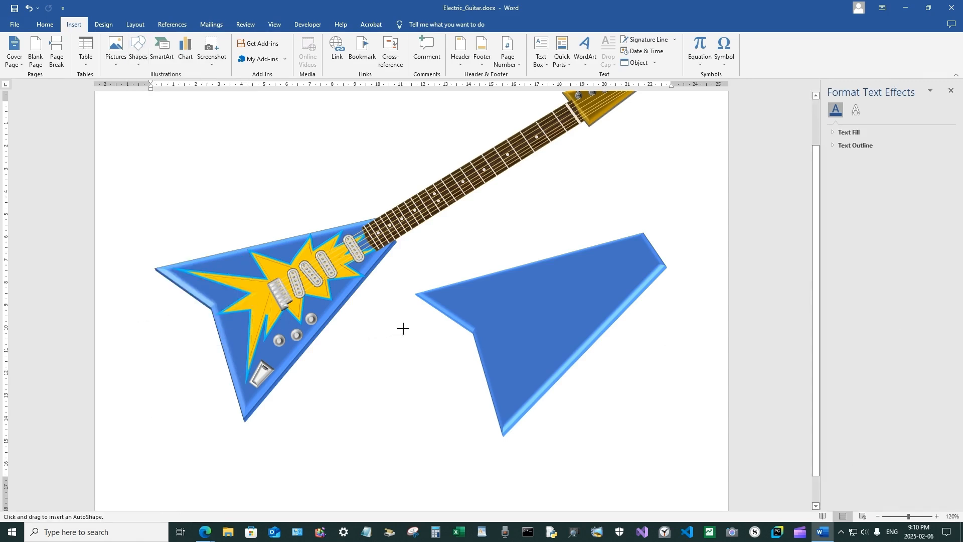
{"action": "left_click_drag", "start_coordinate": [402, 333], "coordinate": [572, 453]}
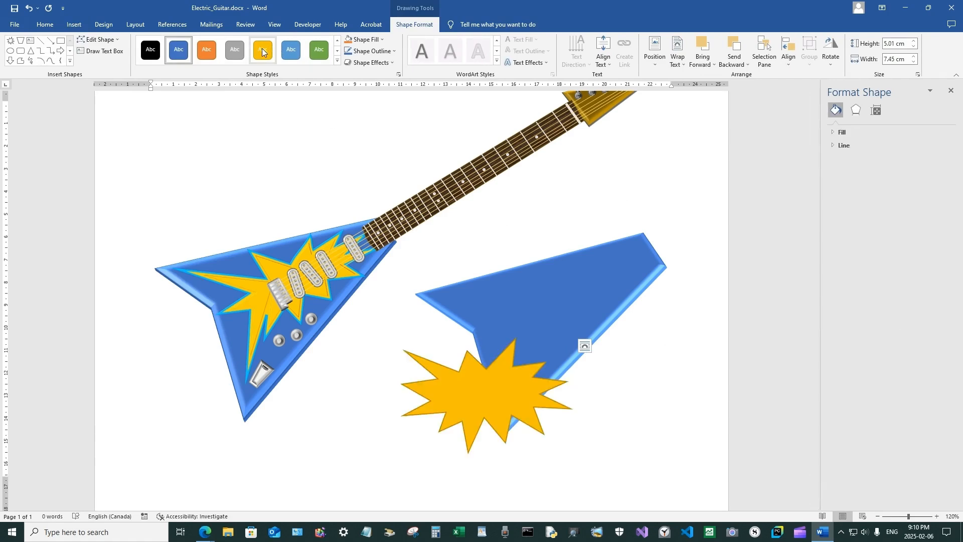
Give the starburst the gold fill style and a red outline.
{"action": "left_click", "coordinate": [261, 49]}
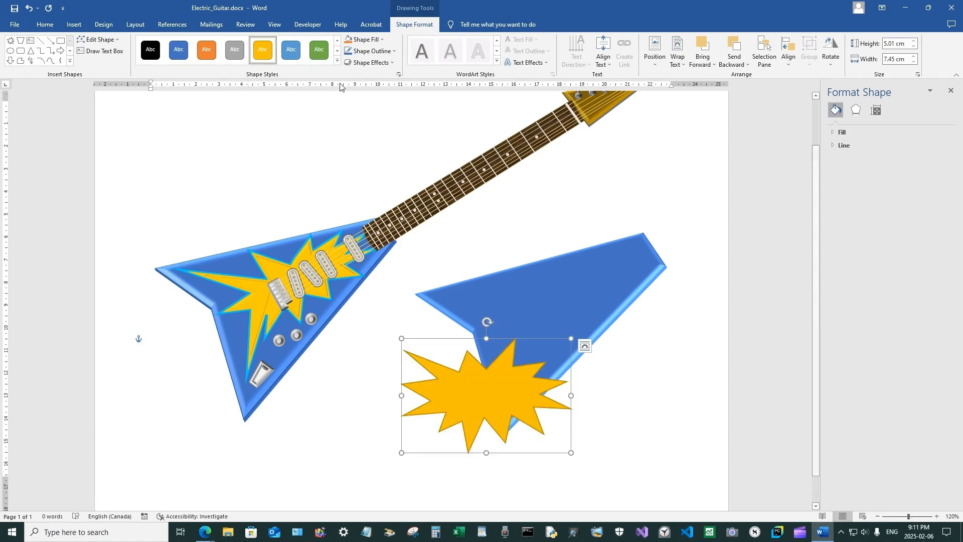
{"action": "left_click", "coordinate": [366, 52]}
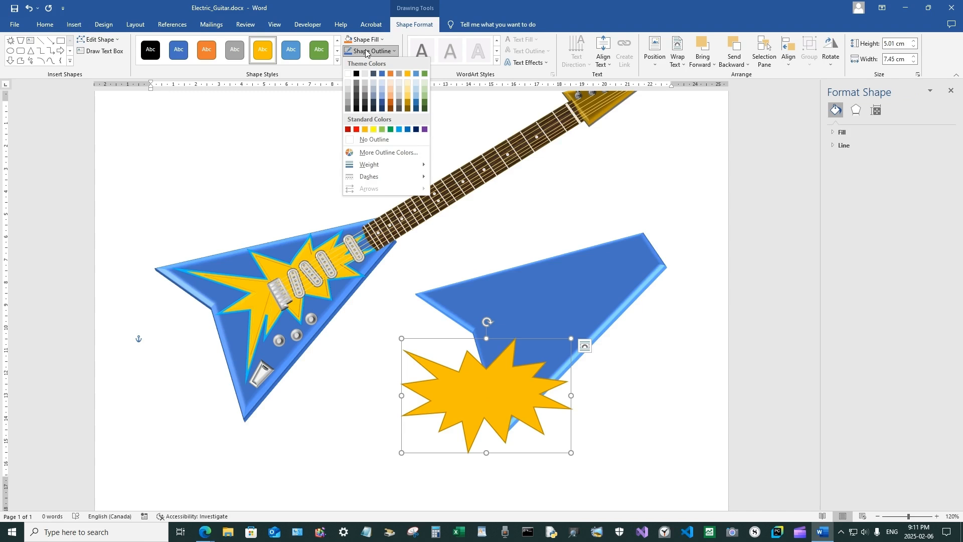
{"action": "left_click", "coordinate": [357, 130]}
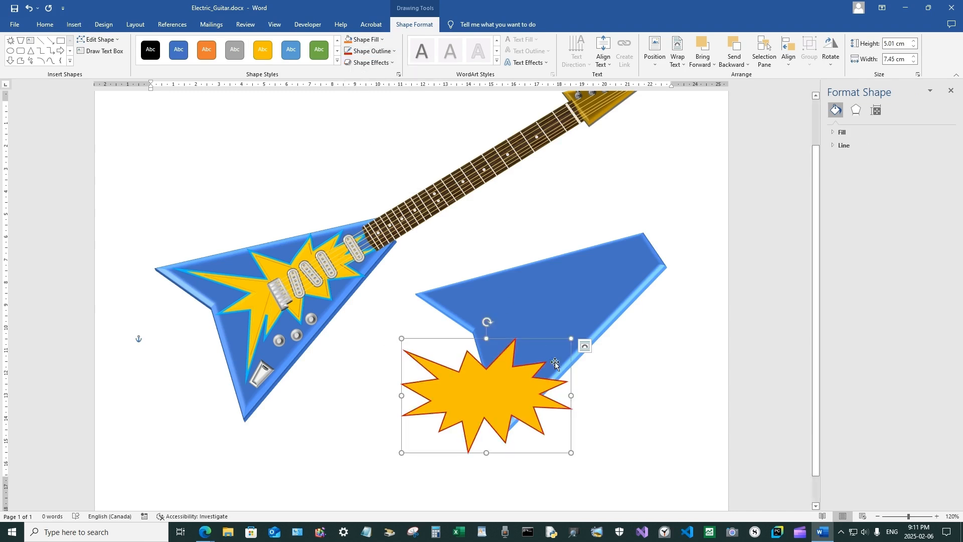
Rotate the starburst to the guitar's slant, size it to about 4.38 by 6.85 cm on the body, and slightly enlarge the body.
{"action": "left_click_drag", "start_coordinate": [487, 322], "coordinate": [446, 335]}
{"action": "left_click_drag", "start_coordinate": [545, 332], "coordinate": [589, 227]}
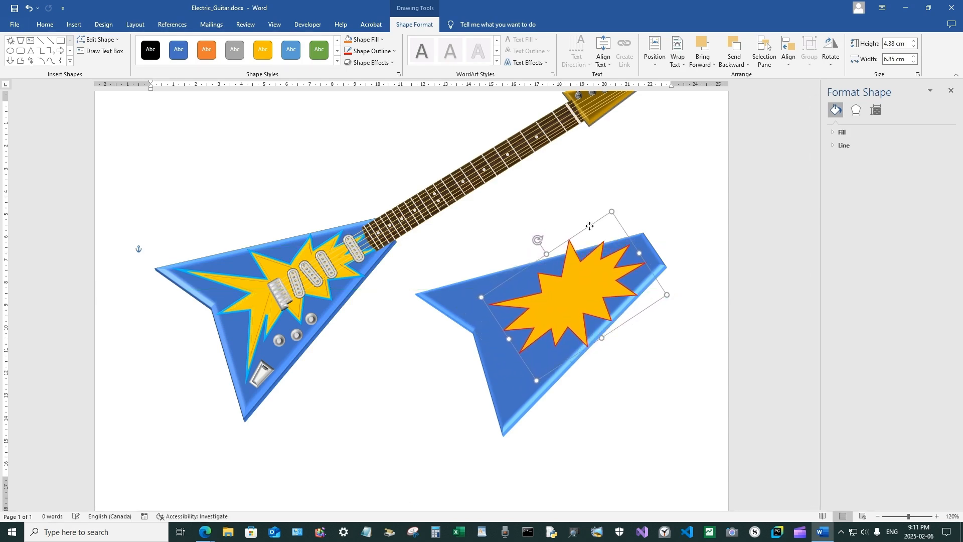
{"action": "left_click", "coordinate": [657, 266]}
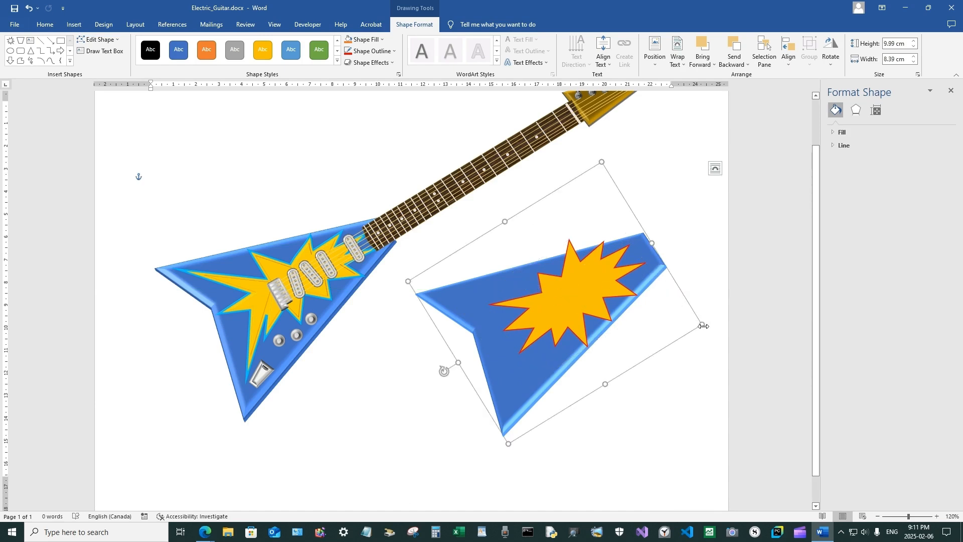
{"action": "left_click_drag", "start_coordinate": [704, 326], "coordinate": [706, 329]}
Shrink the starburst to about 3.97 cm high and 6.54 cm wide and reposition it within the guitar body.
{"action": "left_click", "coordinate": [581, 295]}
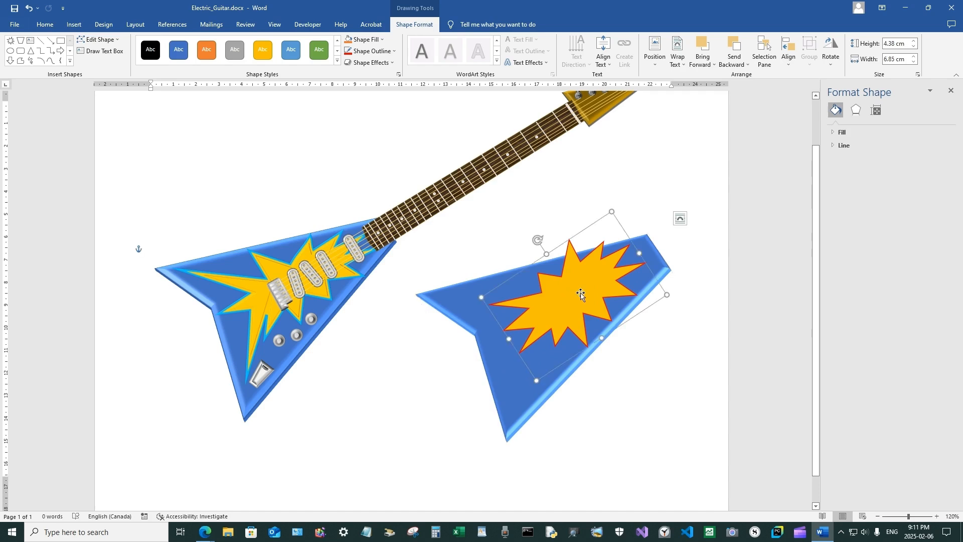
{"action": "left_click_drag", "start_coordinate": [581, 295], "coordinate": [596, 295]}
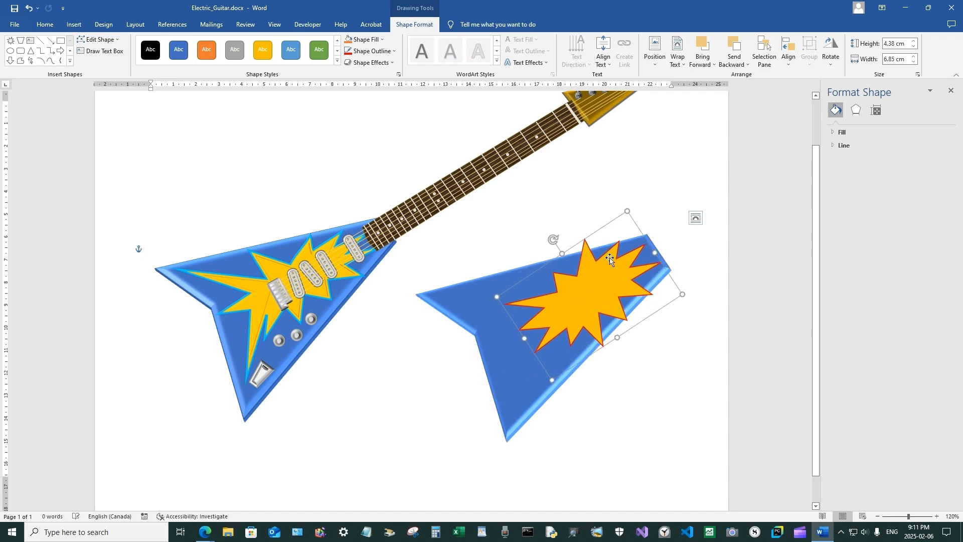
{"action": "left_click_drag", "start_coordinate": [629, 213], "coordinate": [627, 222]}
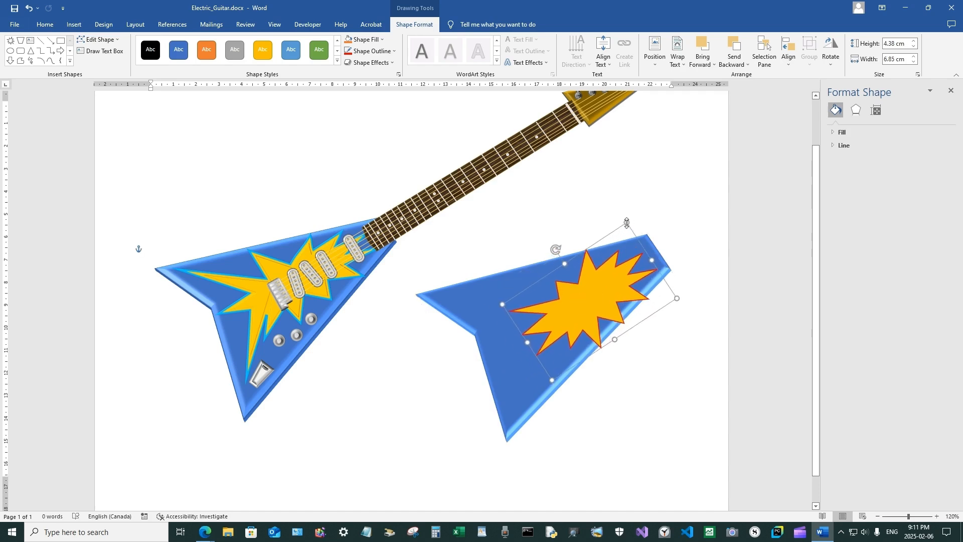
{"action": "left_click_drag", "start_coordinate": [590, 301], "coordinate": [572, 302]}
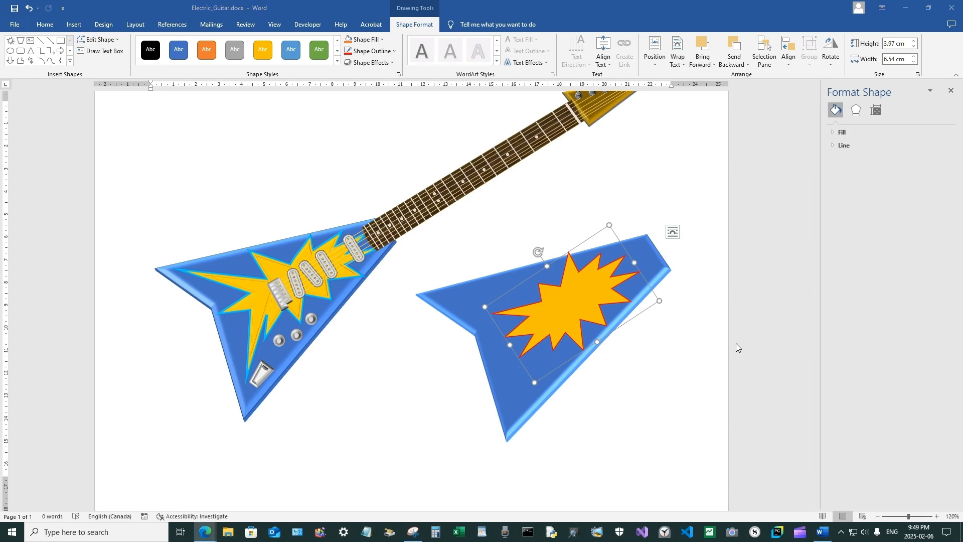
Edit the starburst's points, stretching two of its spikes out to the tips of the guitar body's two wings.
{"action": "left_click", "coordinate": [573, 299]}
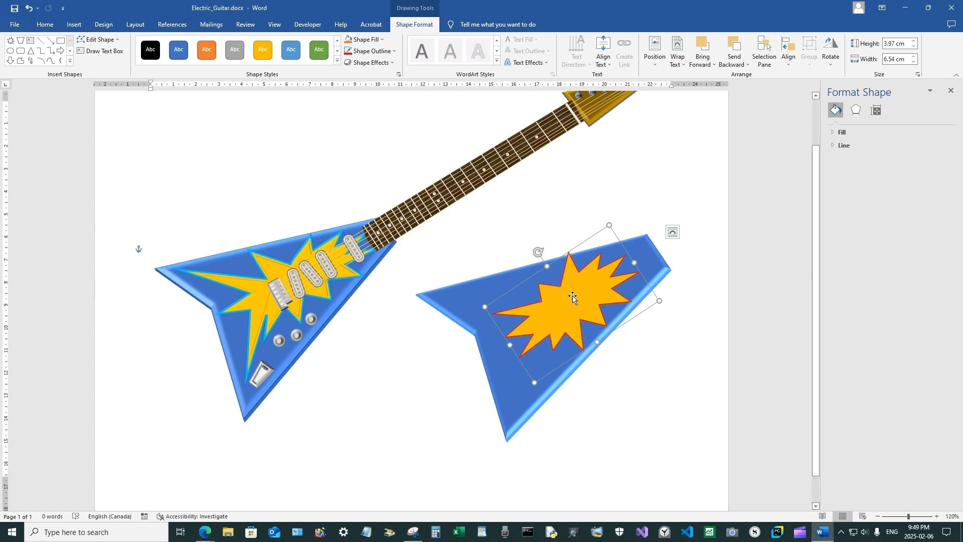
{"action": "right_click", "coordinate": [573, 297]}
{"action": "left_click", "coordinate": [605, 385]}
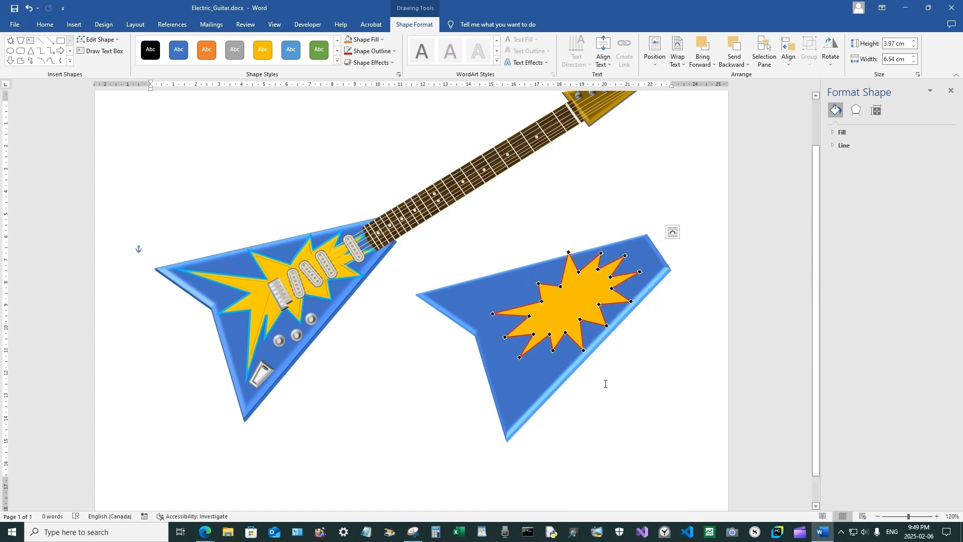
{"action": "left_click_drag", "start_coordinate": [567, 253], "coordinate": [568, 254]}
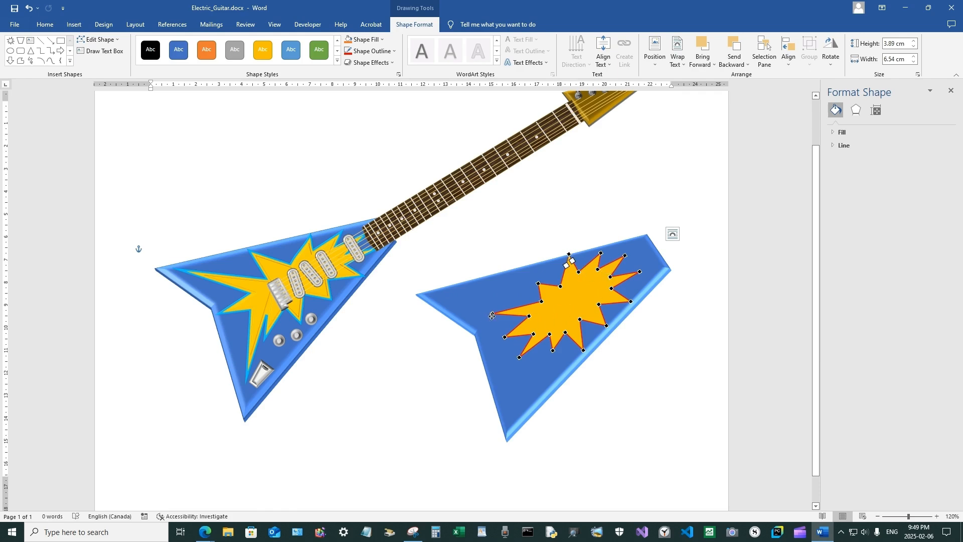
{"action": "left_click_drag", "start_coordinate": [492, 314], "coordinate": [434, 294]}
{"action": "left_click_drag", "start_coordinate": [519, 357], "coordinate": [506, 425]}
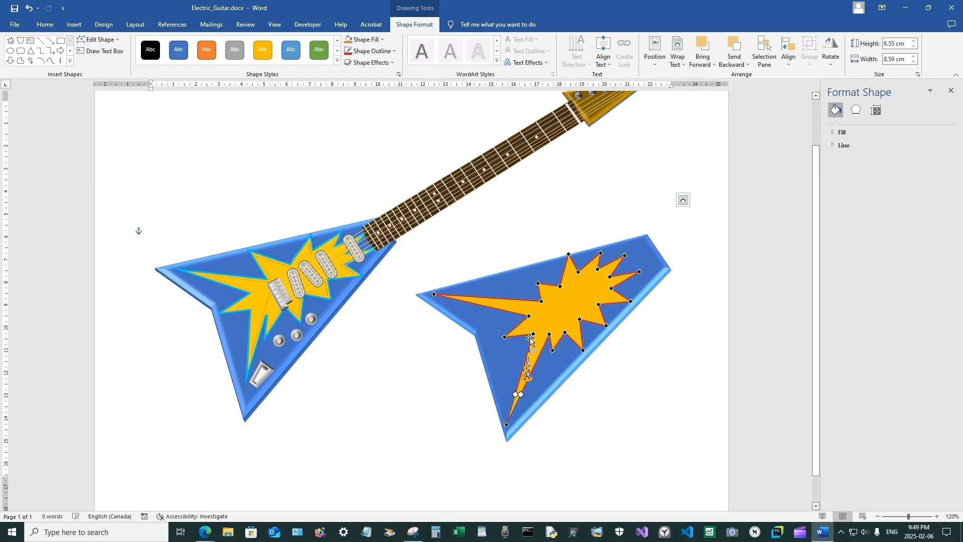
Lengthen the starburst's shorter spikes toward the body's edges and neck end, widening the shape to about 9.38 cm.
{"action": "left_click_drag", "start_coordinate": [504, 337], "coordinate": [487, 350]}
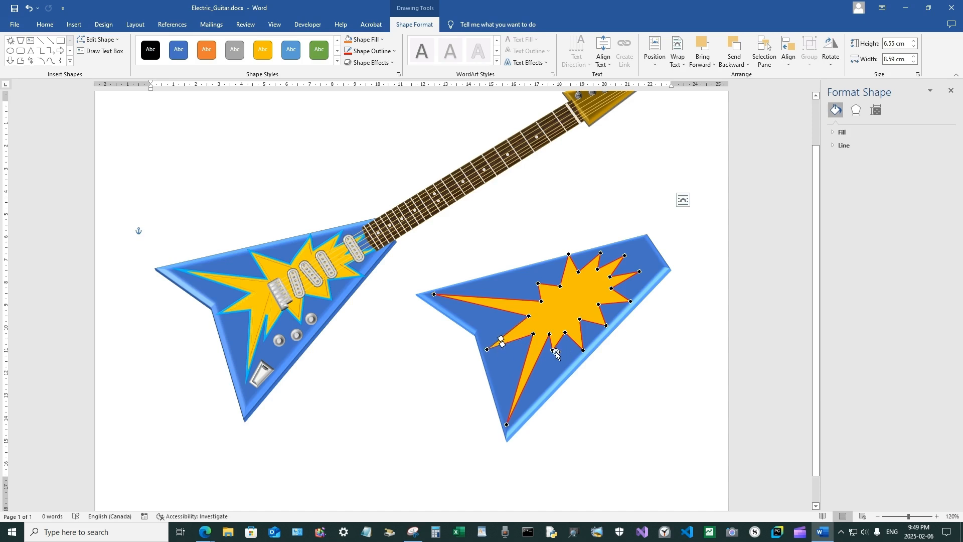
{"action": "left_click_drag", "start_coordinate": [553, 350], "coordinate": [551, 378]}
{"action": "left_click_drag", "start_coordinate": [538, 284], "coordinate": [509, 275]}
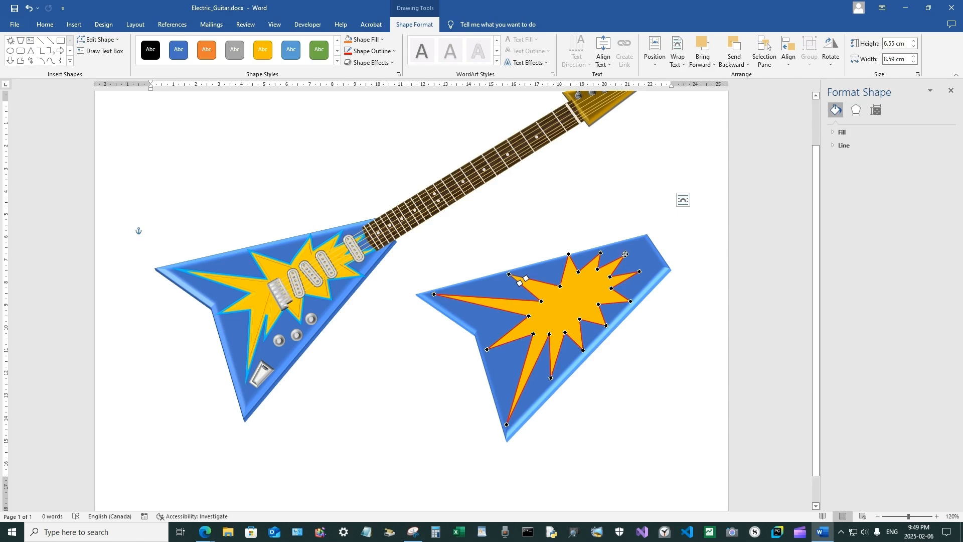
{"action": "left_click_drag", "start_coordinate": [626, 255], "coordinate": [659, 270]}
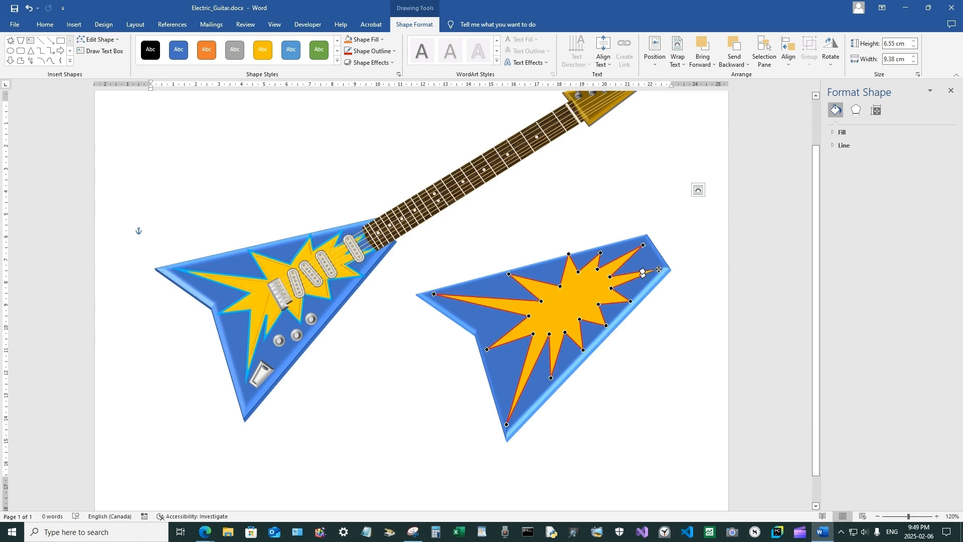
{"action": "left_click", "coordinate": [696, 315]}
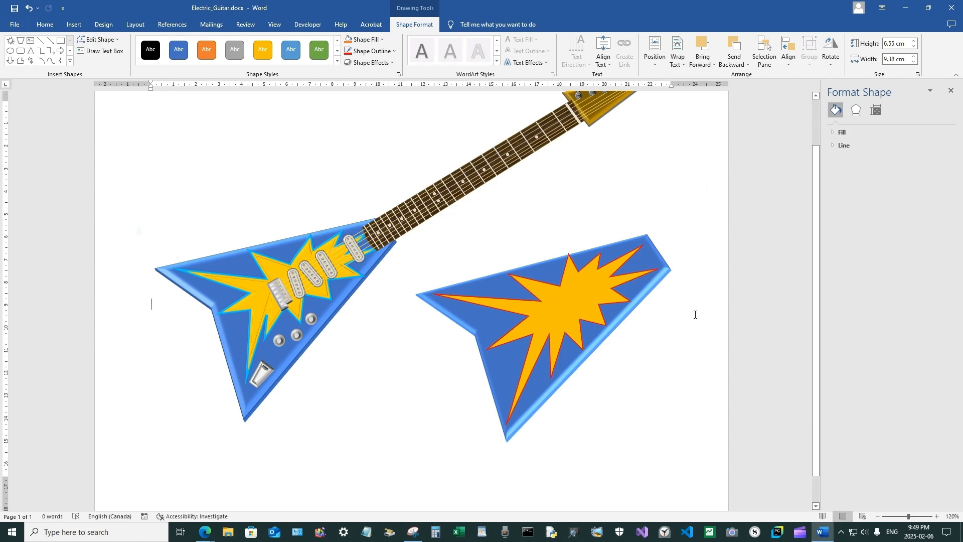
Apply a thicker line weight to the starburst's red outline.
{"action": "left_click", "coordinate": [617, 275]}
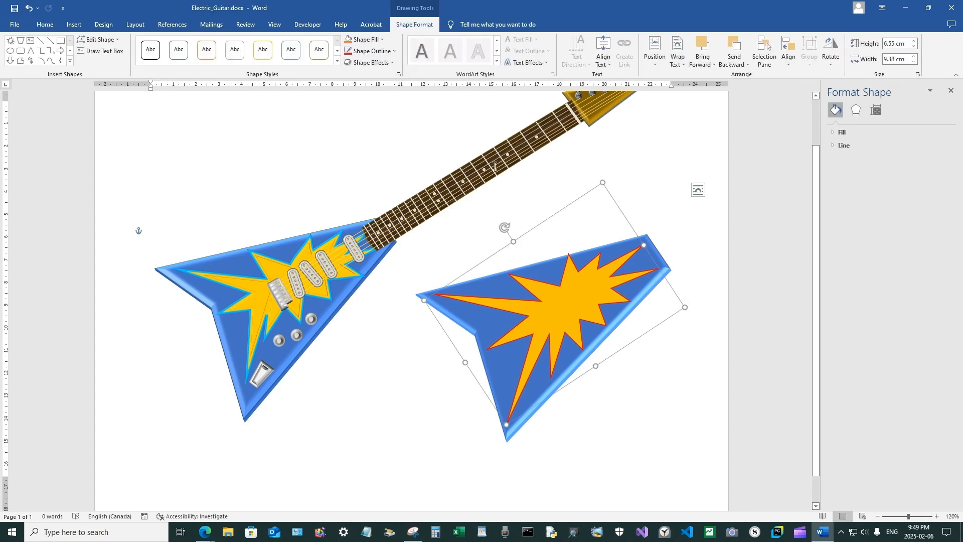
{"action": "left_click", "coordinate": [371, 50]}
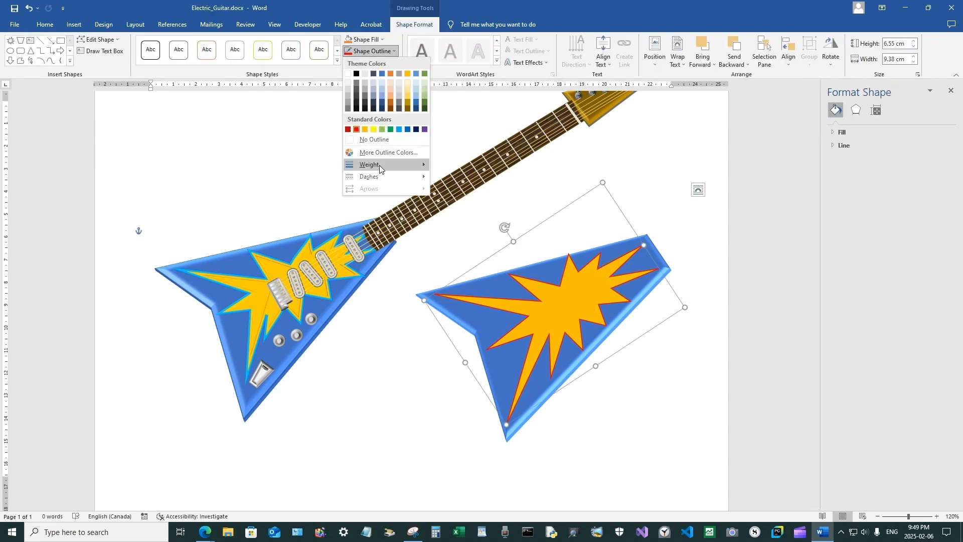
{"action": "mouse_move", "coordinate": [422, 172]}
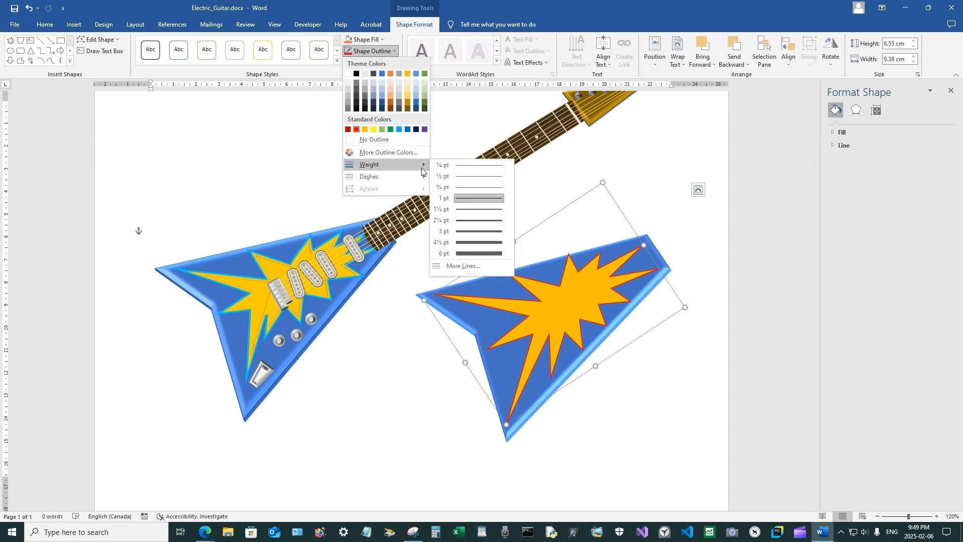
{"action": "left_click", "coordinate": [470, 227]}
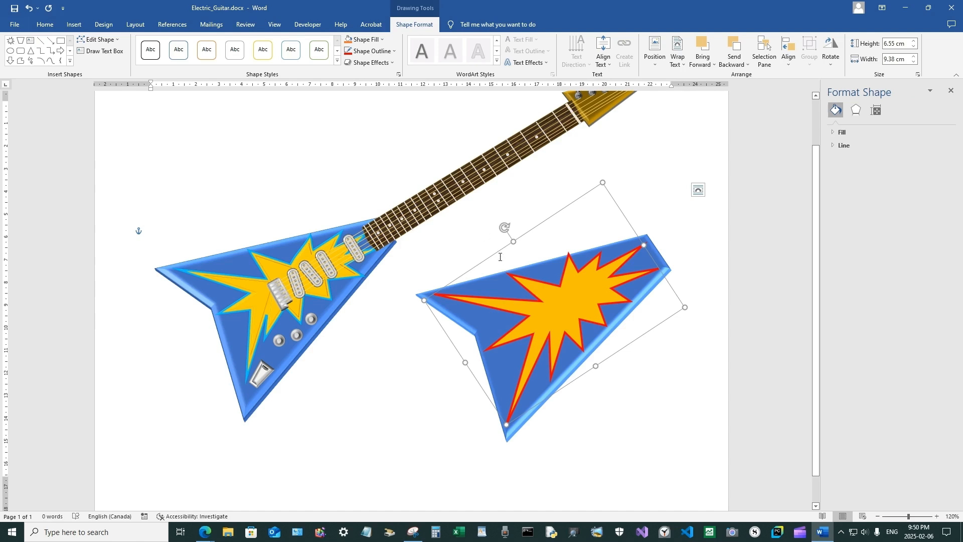
Edit the starburst's points to pull the spike at the body's upper edge slightly inward.
{"action": "right_click", "coordinate": [569, 273]}
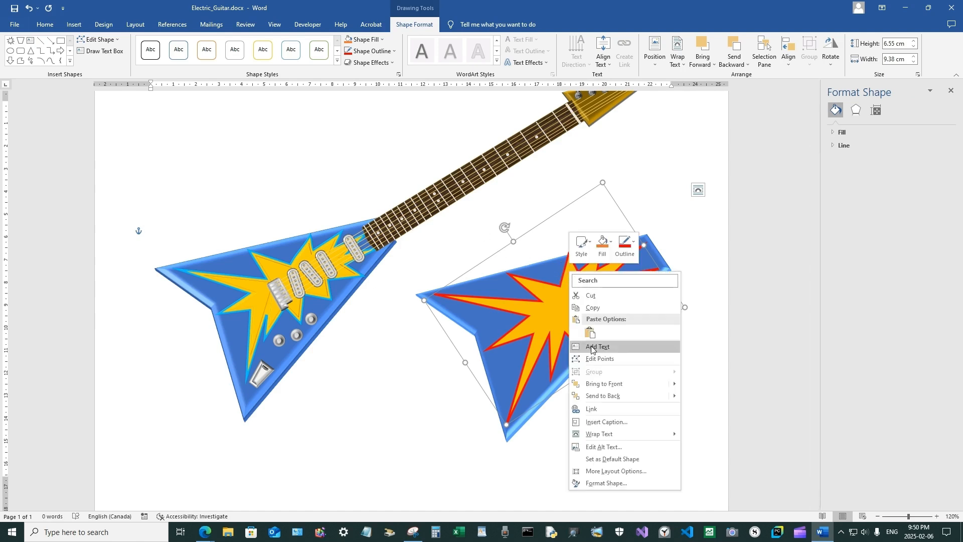
{"action": "key", "text": "Escape"}
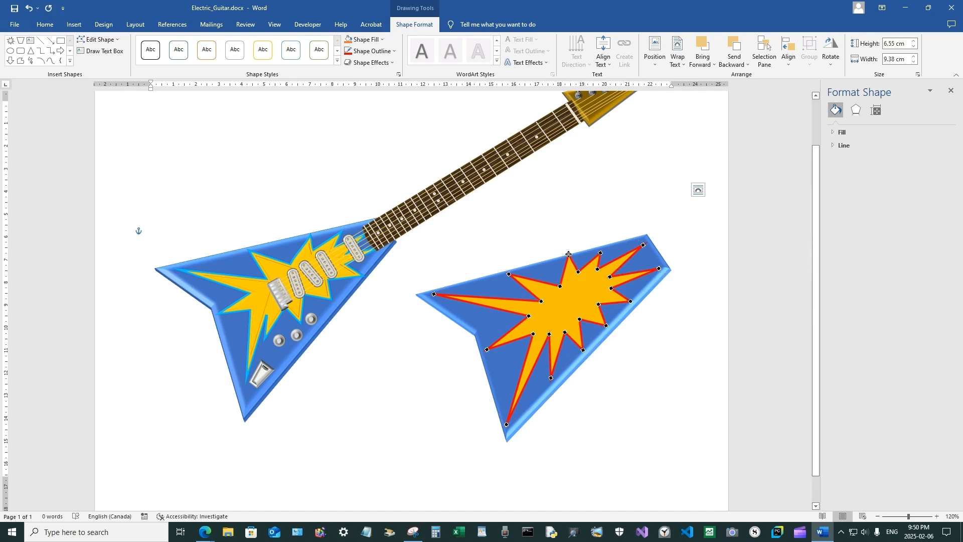
{"action": "left_click_drag", "start_coordinate": [568, 255], "coordinate": [569, 260]}
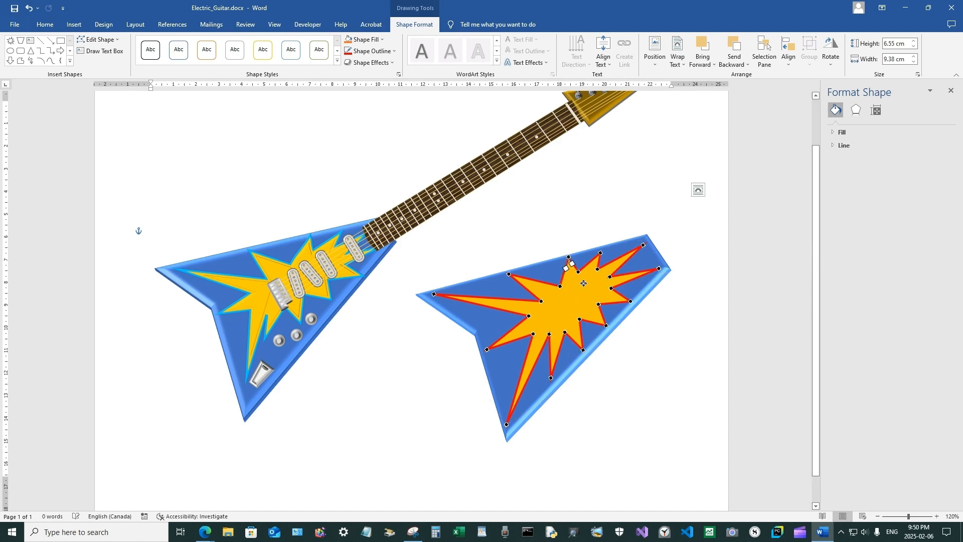
{"action": "left_click", "coordinate": [570, 217]}
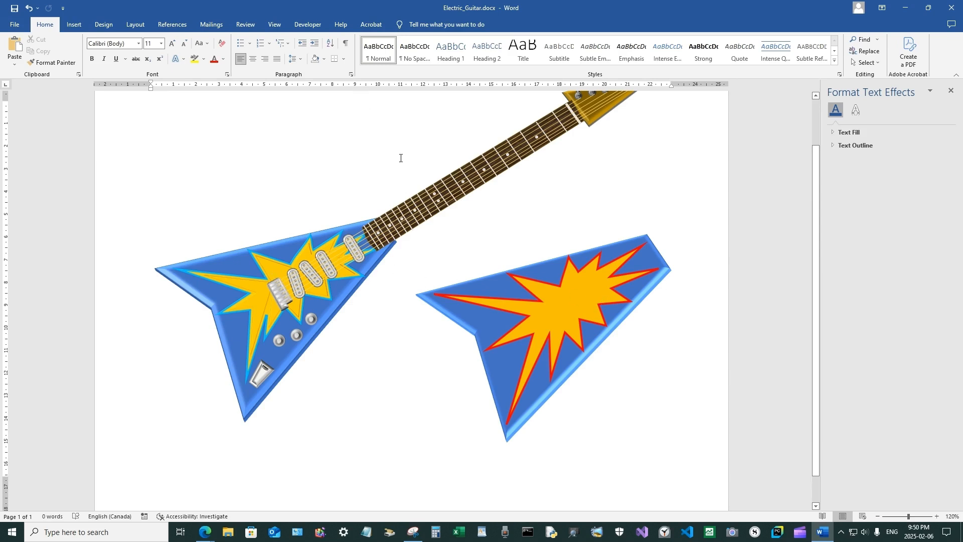
Apply the Cross bevel effect to the starburst and open its 3-D format settings.
{"action": "left_click", "coordinate": [578, 306]}
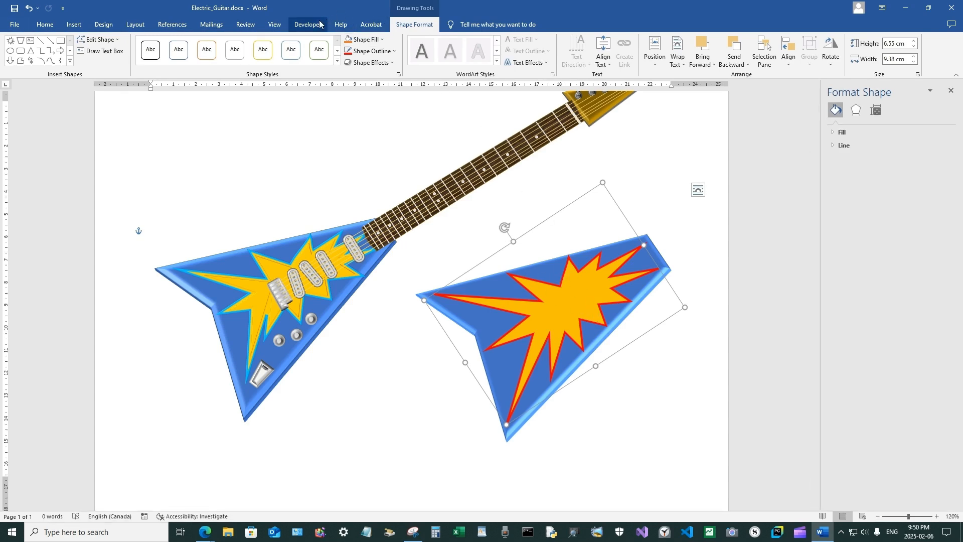
{"action": "left_click", "coordinate": [372, 64]}
{"action": "mouse_move", "coordinate": [380, 194]}
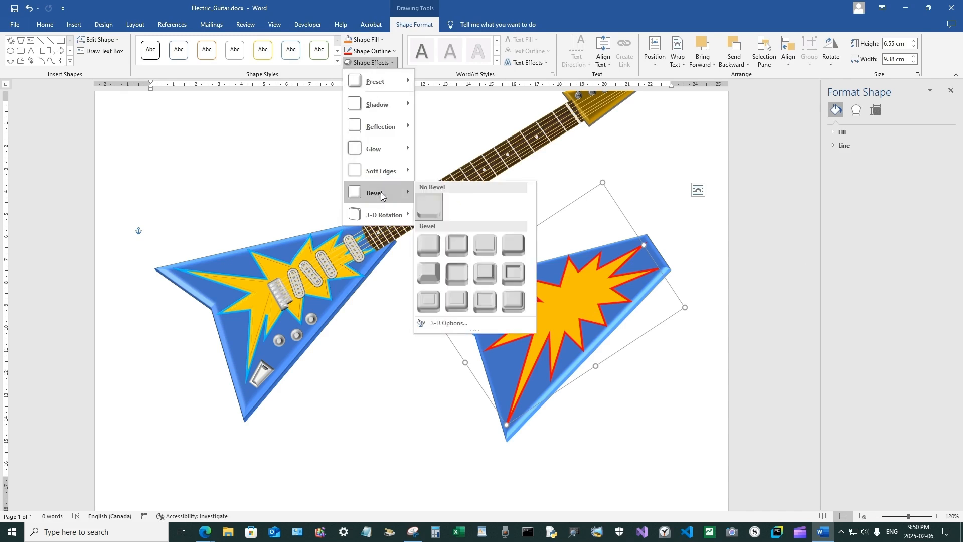
{"action": "left_click", "coordinate": [487, 248]}
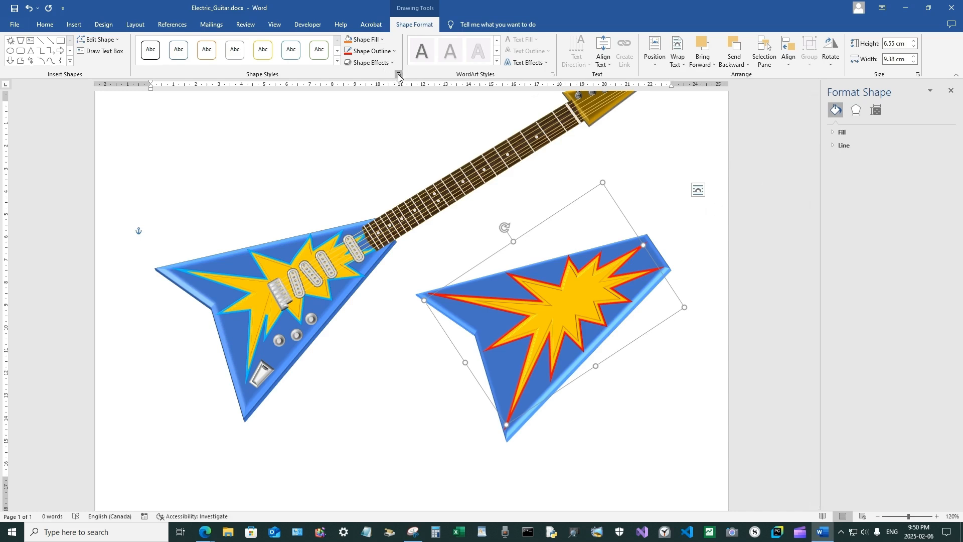
{"action": "left_click", "coordinate": [856, 110]}
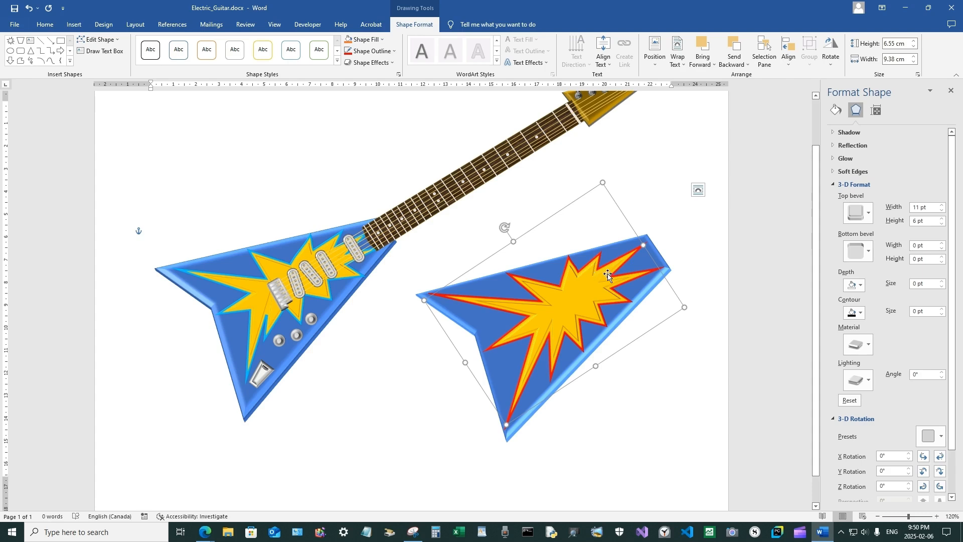
Reduce the height of the starburst's top bevel and deselect the shape.
{"action": "left_click", "coordinate": [942, 224]}
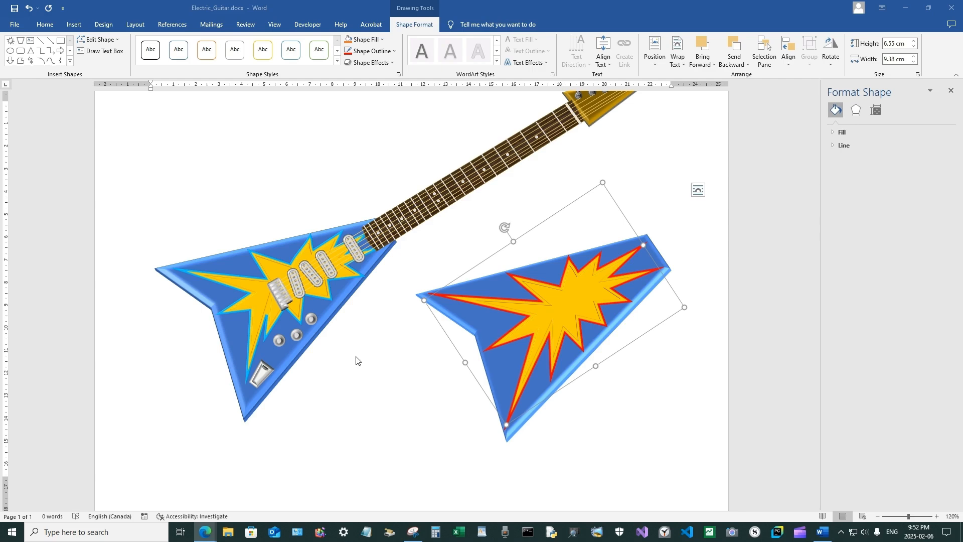
{"action": "left_click", "coordinate": [389, 379]}
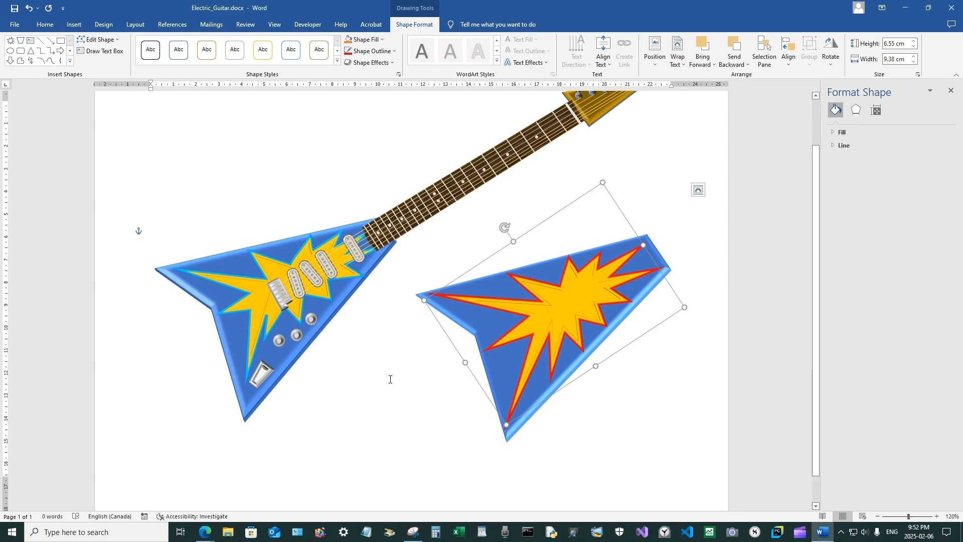
{"action": "left_click", "coordinate": [438, 391]}
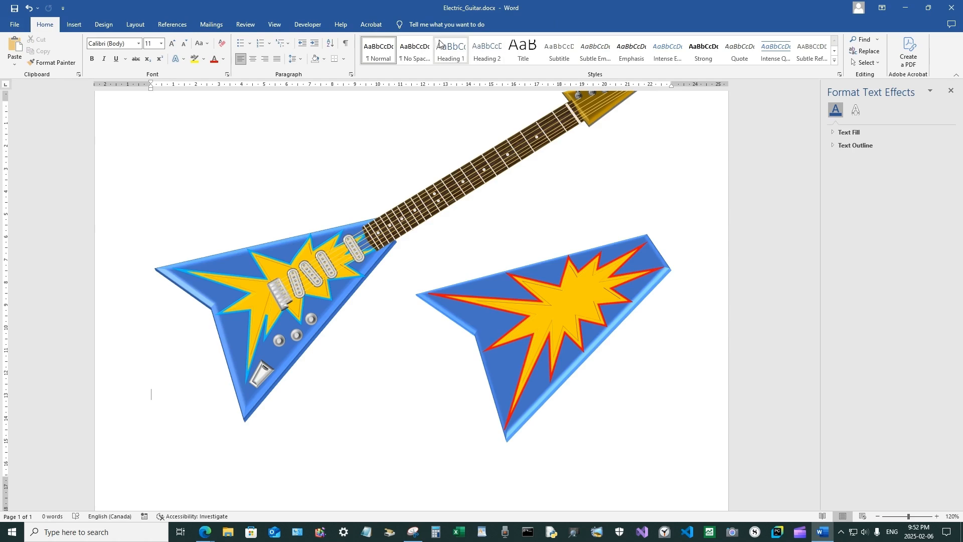
Draw a Flowchart Terminator shape about 4.22 cm wide and 1.59 cm high in the empty space between the two guitar bodies.
{"action": "left_click", "coordinate": [77, 25]}
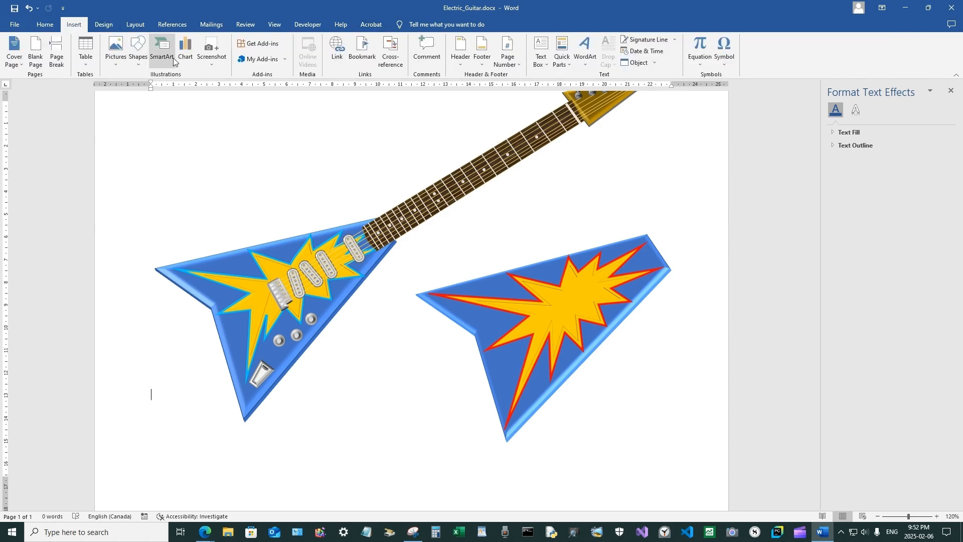
{"action": "left_click", "coordinate": [139, 52]}
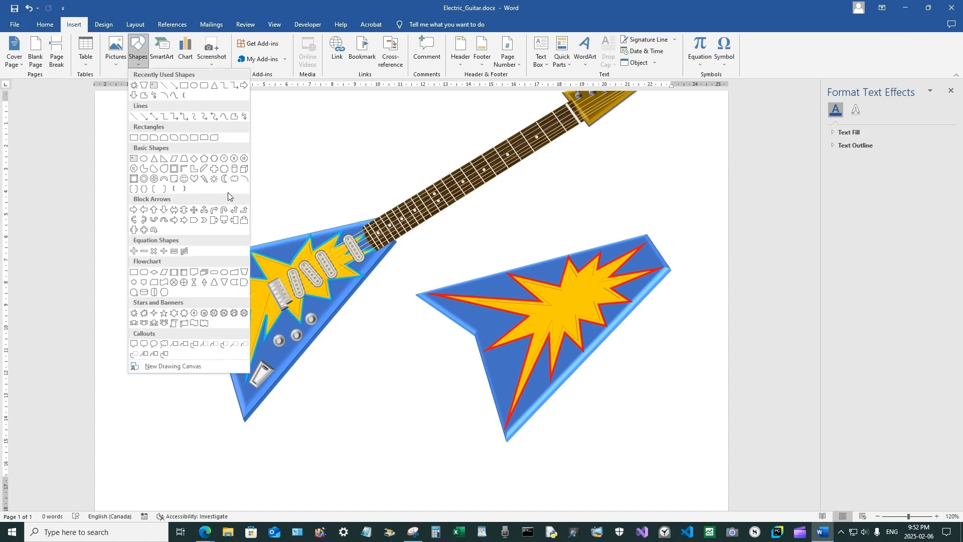
{"action": "left_click", "coordinate": [215, 274]}
{"action": "left_click_drag", "start_coordinate": [338, 369], "coordinate": [431, 403]}
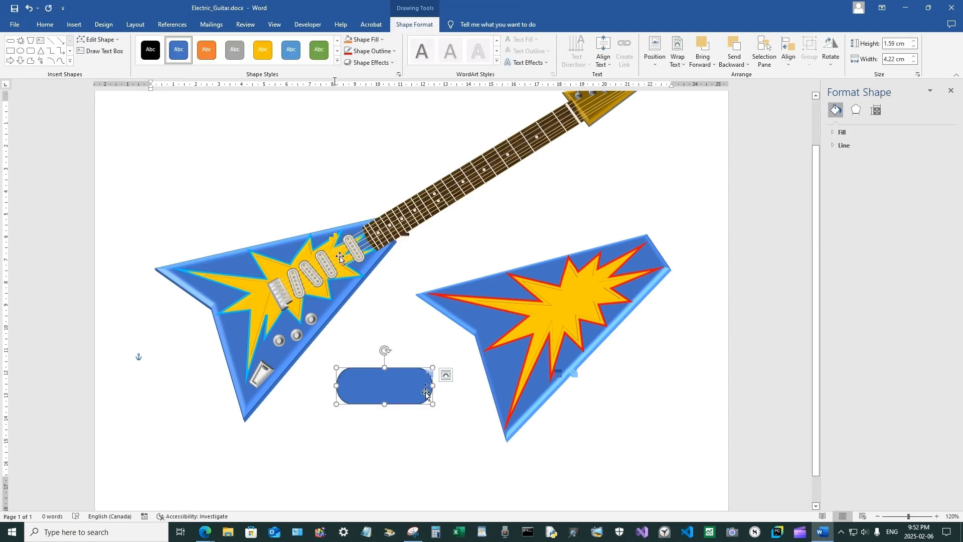
Give the pill-shaped pickup a very light gray fill and a ¾ pt gray outline.
{"action": "left_click", "coordinate": [364, 40]}
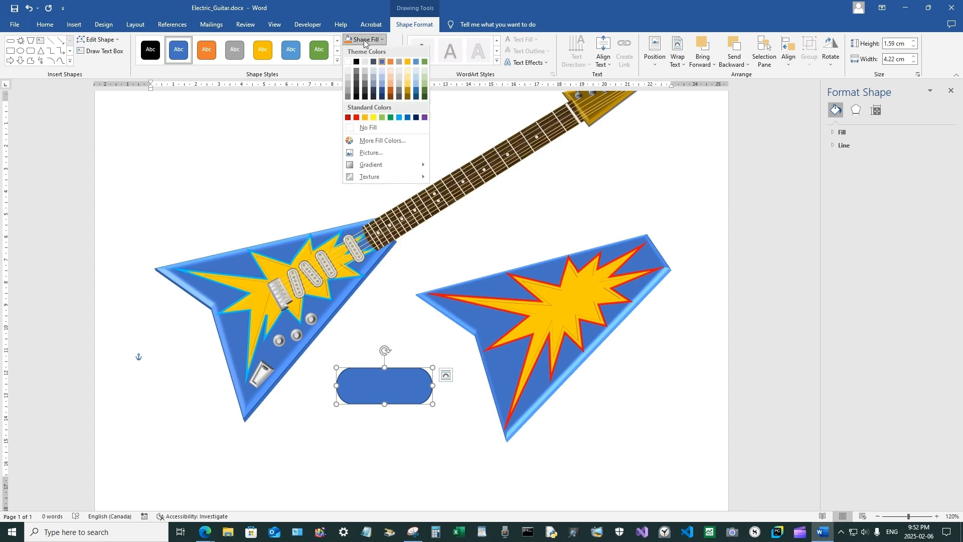
{"action": "left_click", "coordinate": [349, 73]}
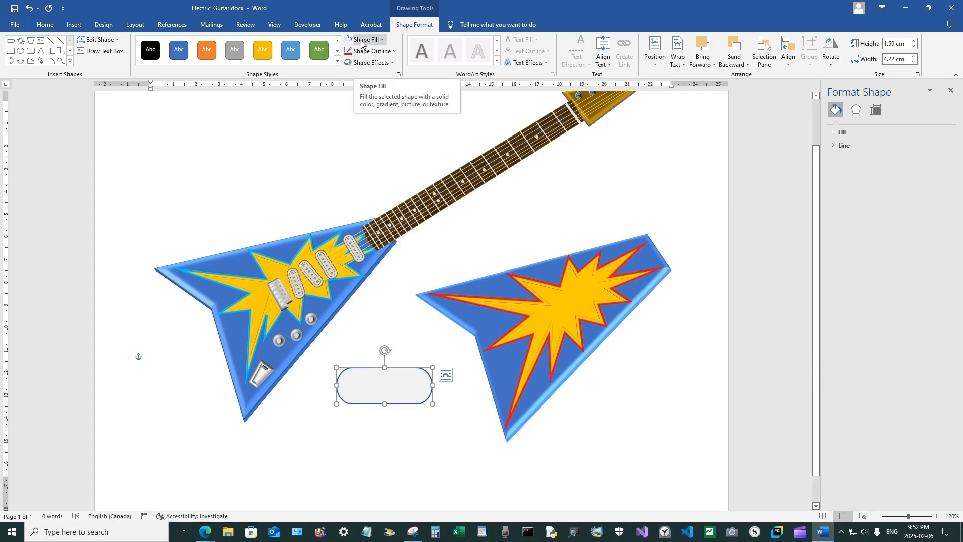
{"action": "left_click", "coordinate": [372, 51]}
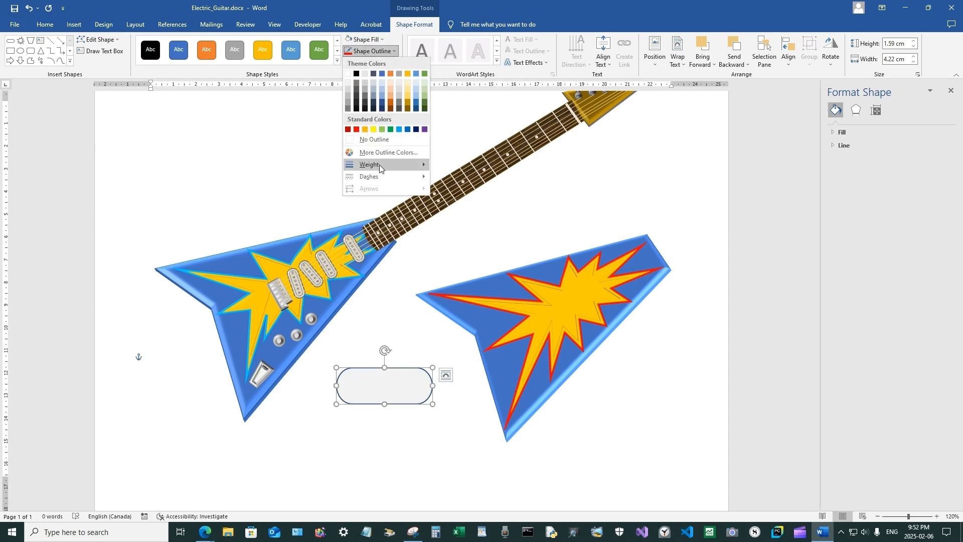
{"action": "mouse_move", "coordinate": [379, 165]}
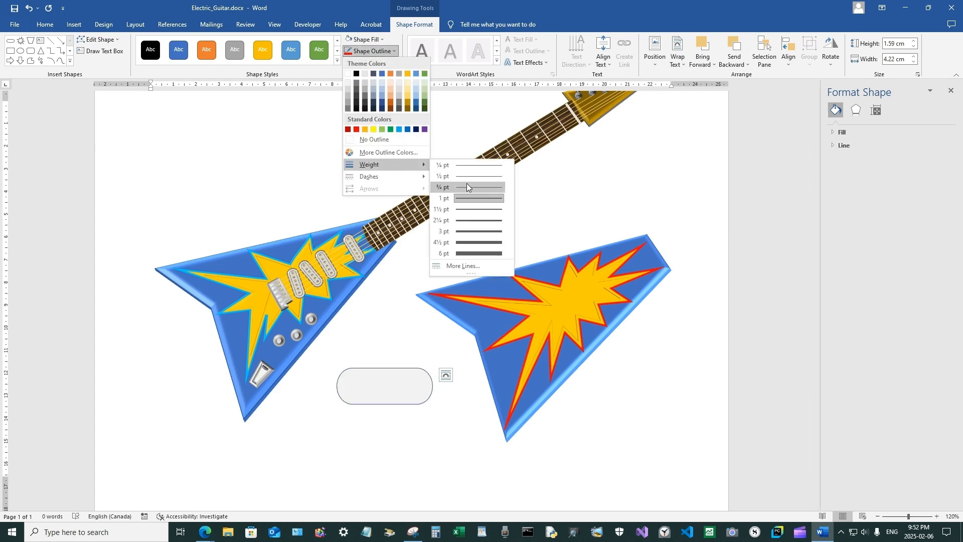
{"action": "left_click", "coordinate": [467, 184]}
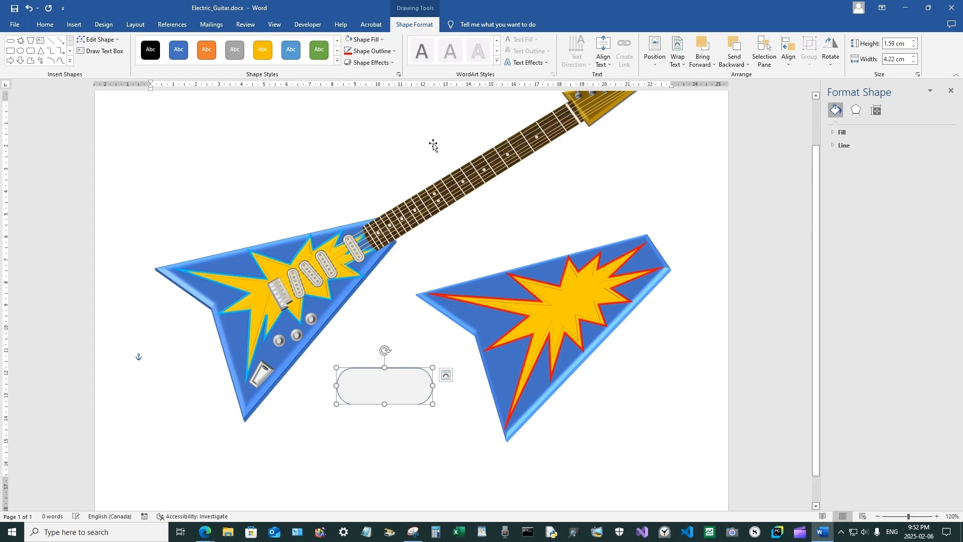
{"action": "left_click", "coordinate": [376, 51]}
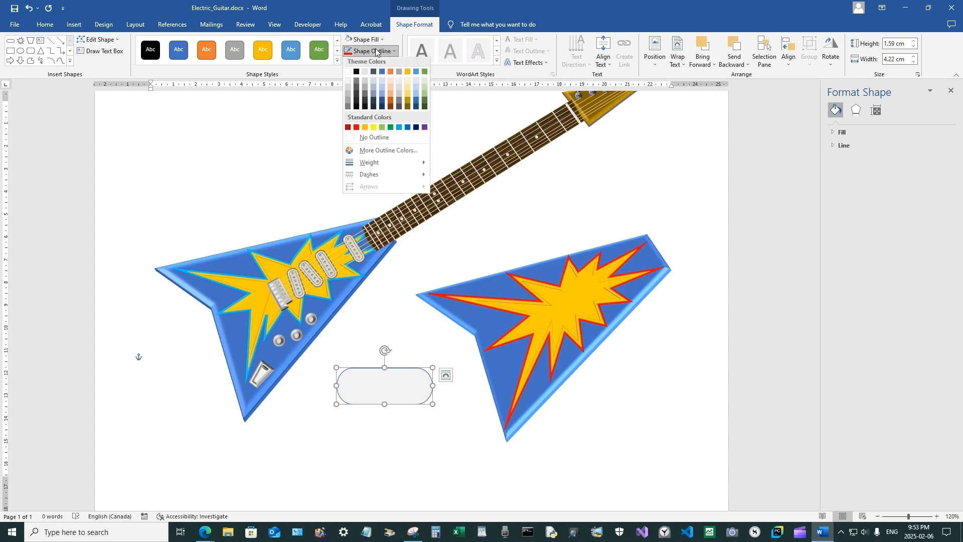
{"action": "left_click", "coordinate": [348, 108]}
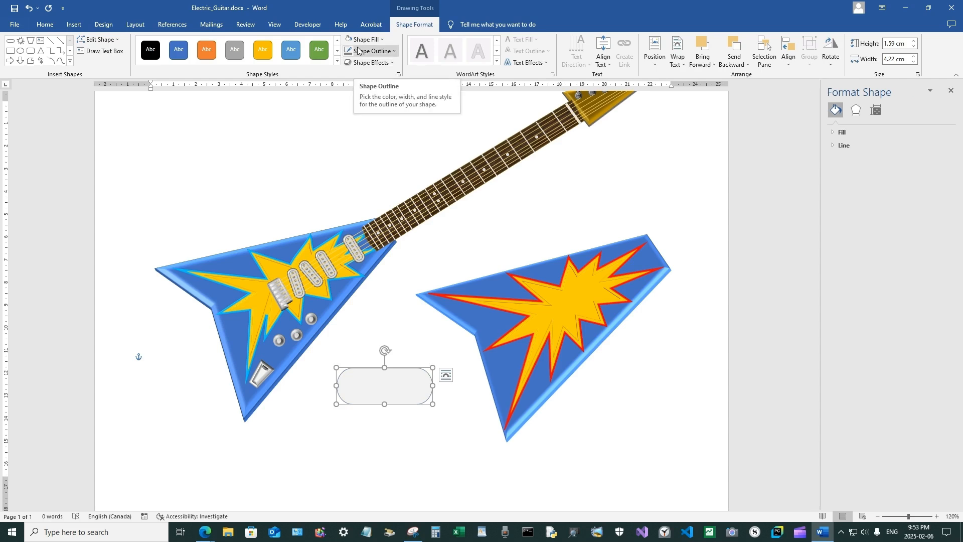
Apply the Slope bevel to the pickup shape and rotate it clockwise to match the slant of the original guitar's pickups.
{"action": "left_click", "coordinate": [370, 62]}
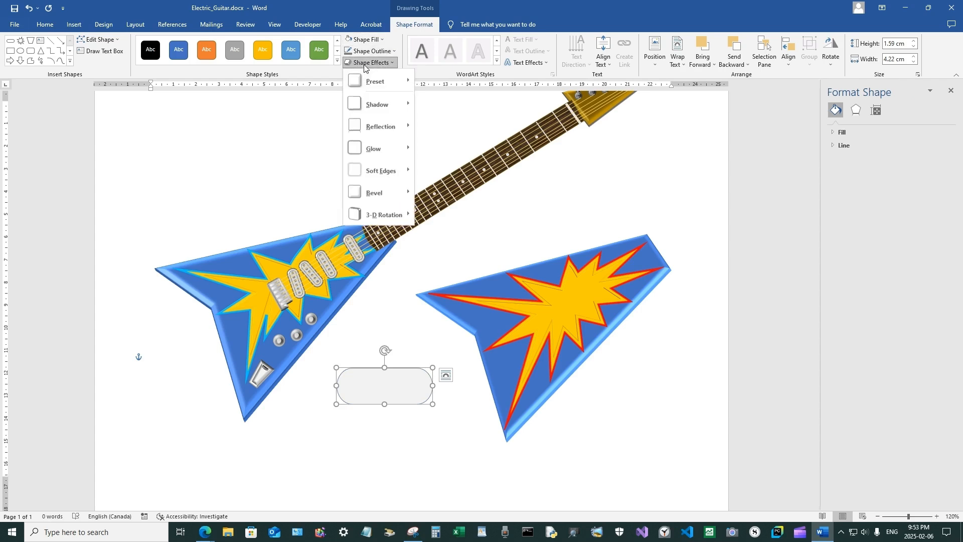
{"action": "mouse_move", "coordinate": [400, 202]}
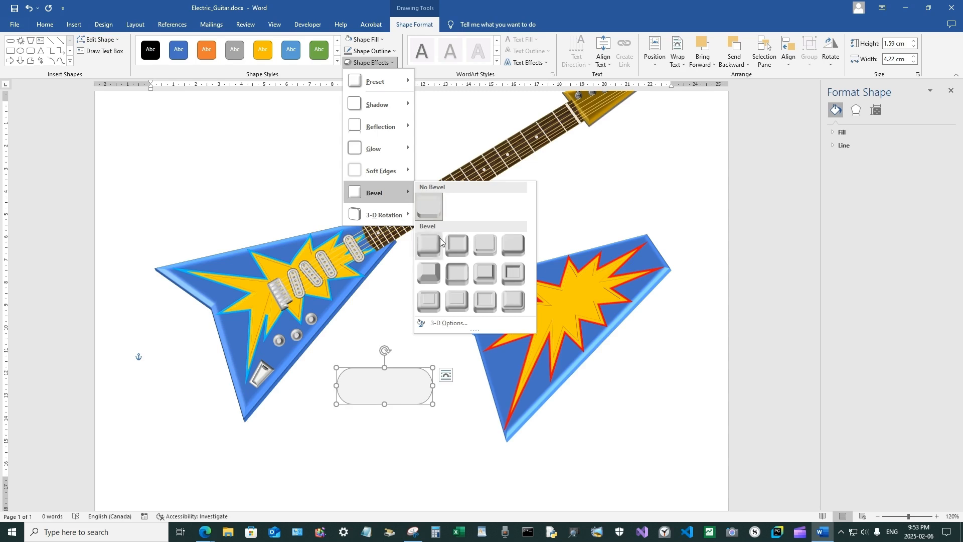
{"action": "left_click", "coordinate": [502, 274]}
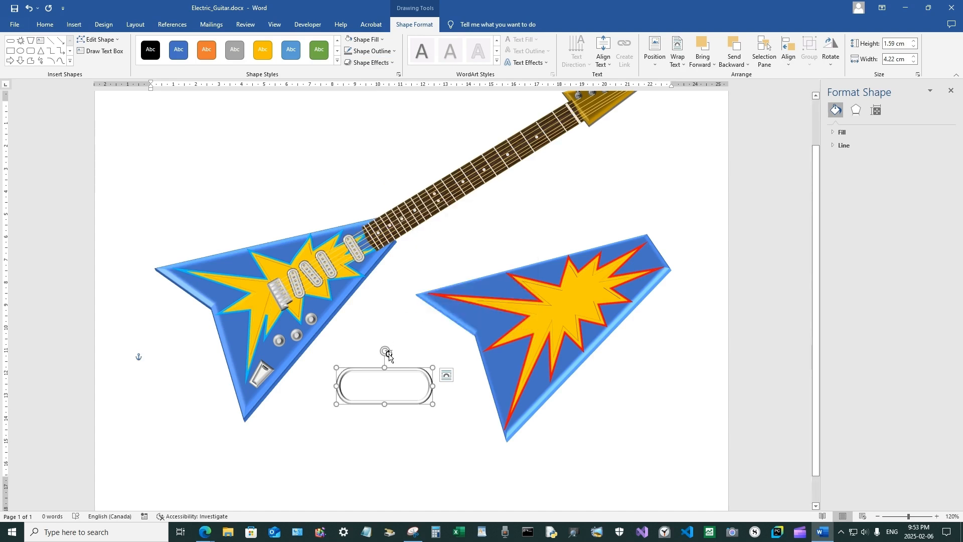
{"action": "left_click_drag", "start_coordinate": [389, 356], "coordinate": [414, 372]}
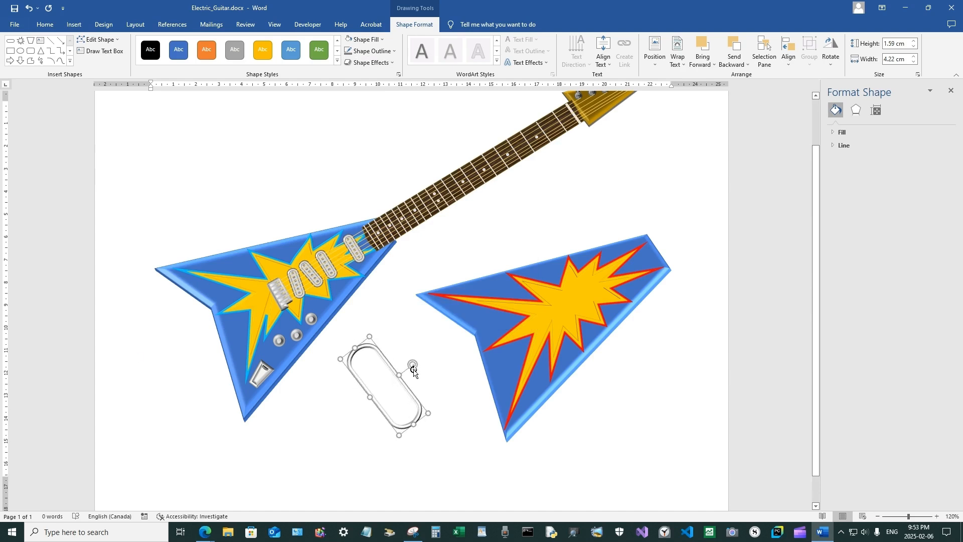
Change the pickup's fill to a slightly darker light gray and move it closer to the new body.
{"action": "left_click", "coordinate": [362, 39]}
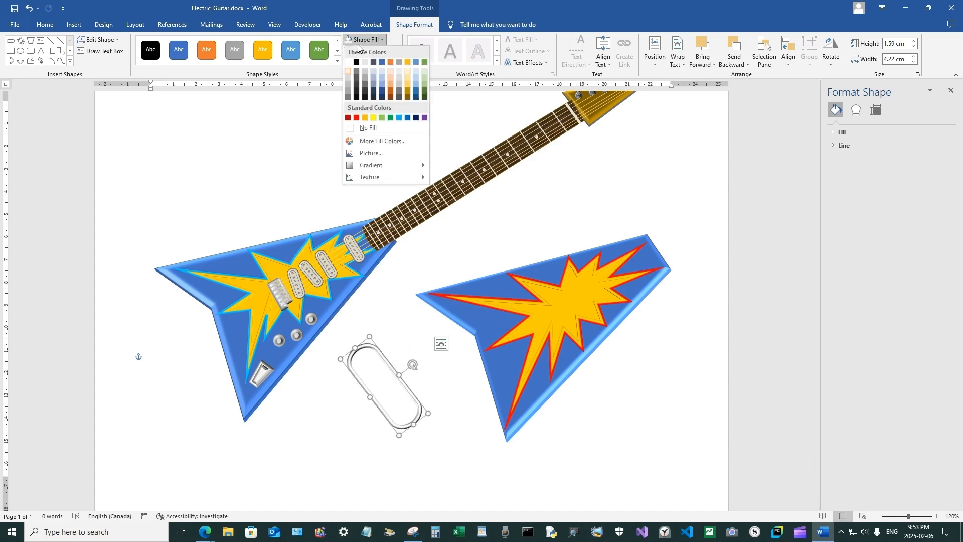
{"action": "left_click", "coordinate": [348, 77]}
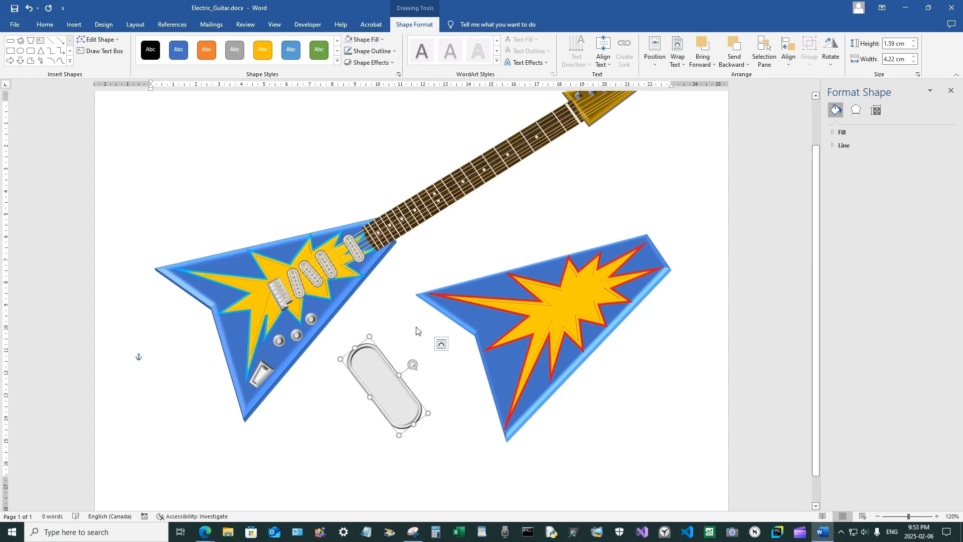
{"action": "left_click", "coordinate": [423, 388]}
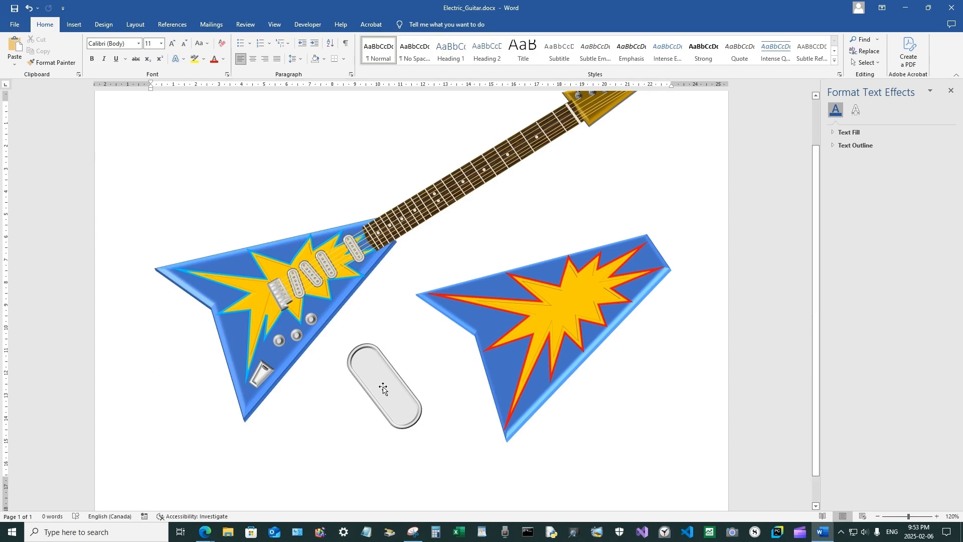
{"action": "left_click_drag", "start_coordinate": [385, 390], "coordinate": [412, 368]}
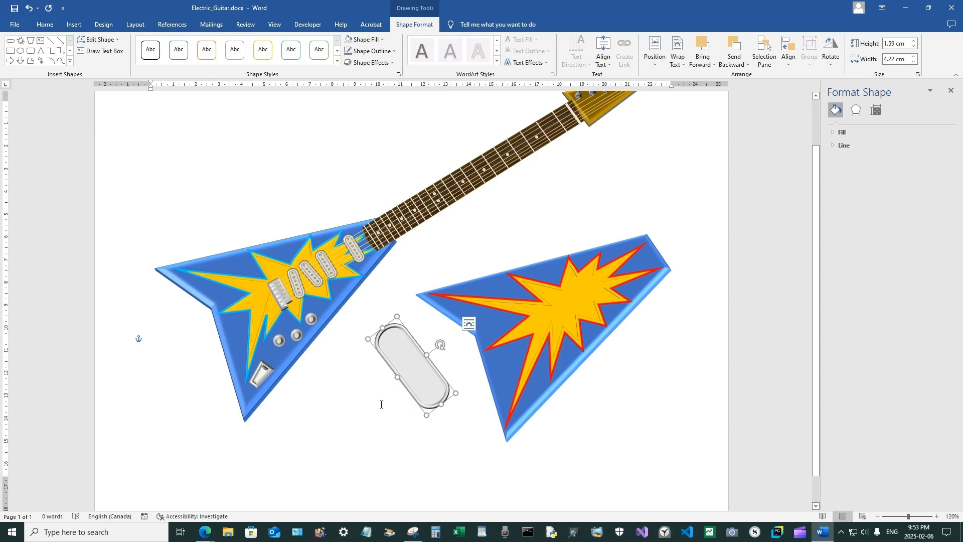
{"action": "left_click", "coordinate": [356, 391]}
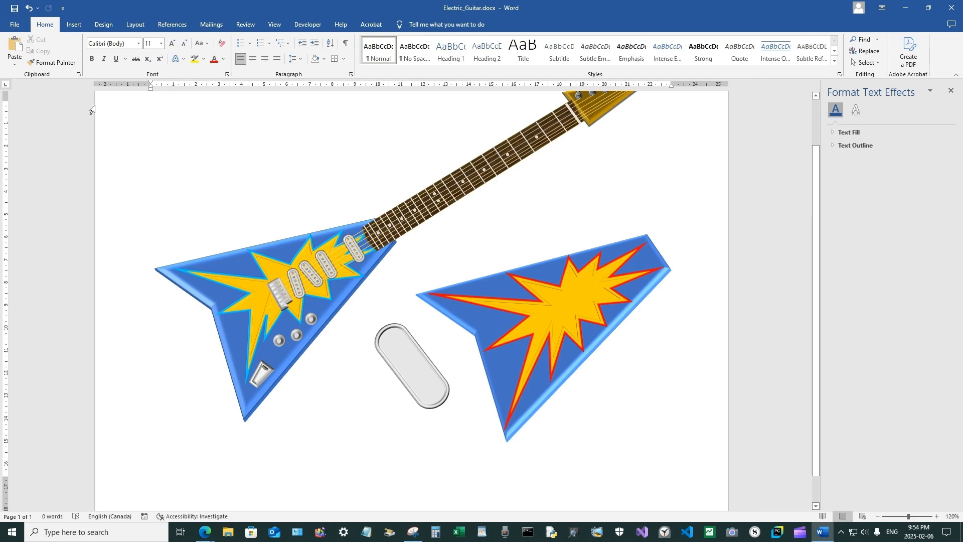
Draw a small oval about 0.82 cm wide and 0.95 cm high beside the pickup shape.
{"action": "left_click", "coordinate": [79, 25]}
{"action": "left_click", "coordinate": [138, 53]}
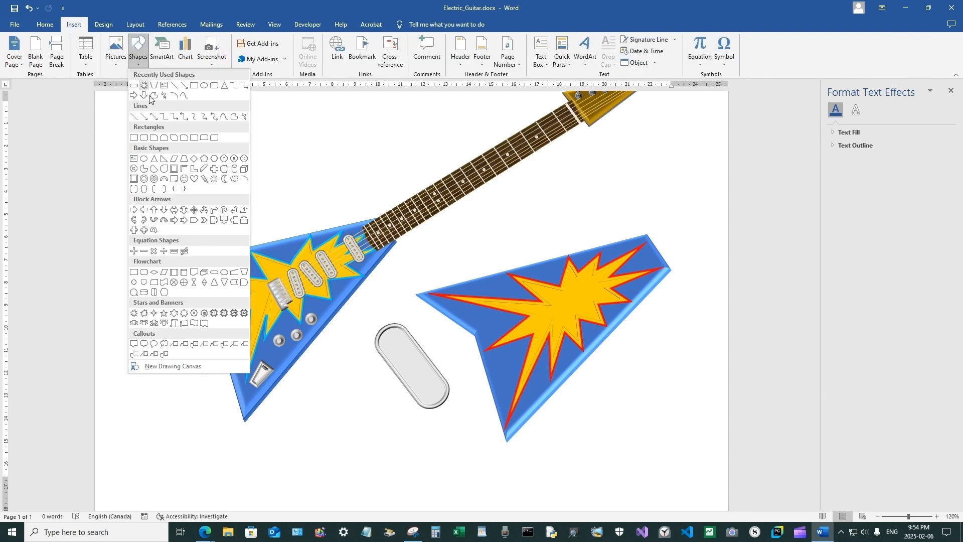
{"action": "left_click", "coordinate": [146, 160]}
{"action": "left_click_drag", "start_coordinate": [329, 372], "coordinate": [347, 394]}
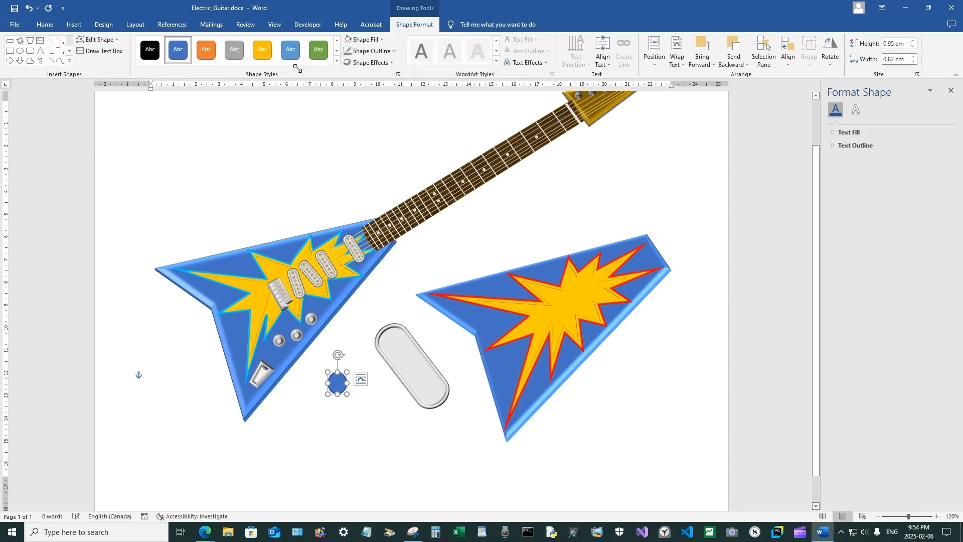
Apply the gray shape style to the oval and give it a ¾ pt dark gray outline.
{"action": "left_click", "coordinate": [233, 59]}
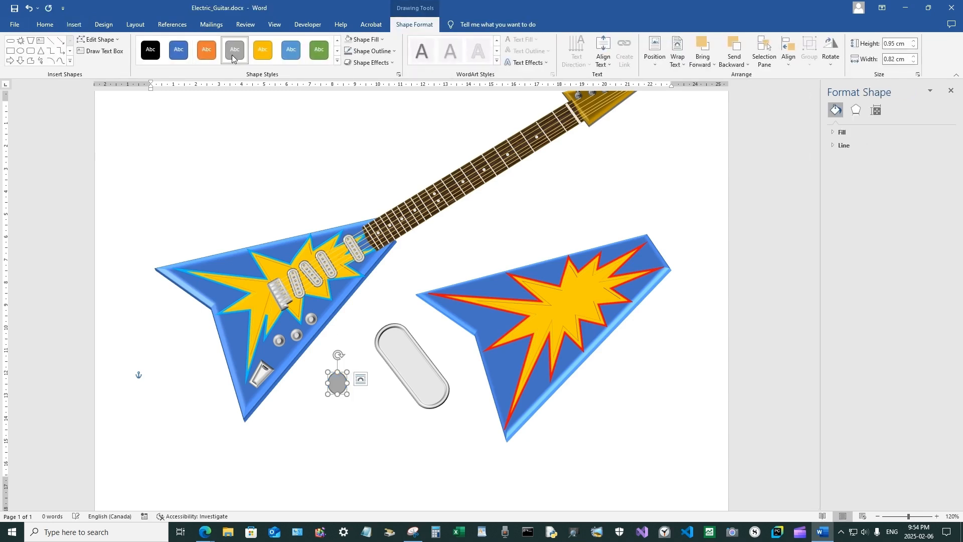
{"action": "left_click", "coordinate": [372, 51]}
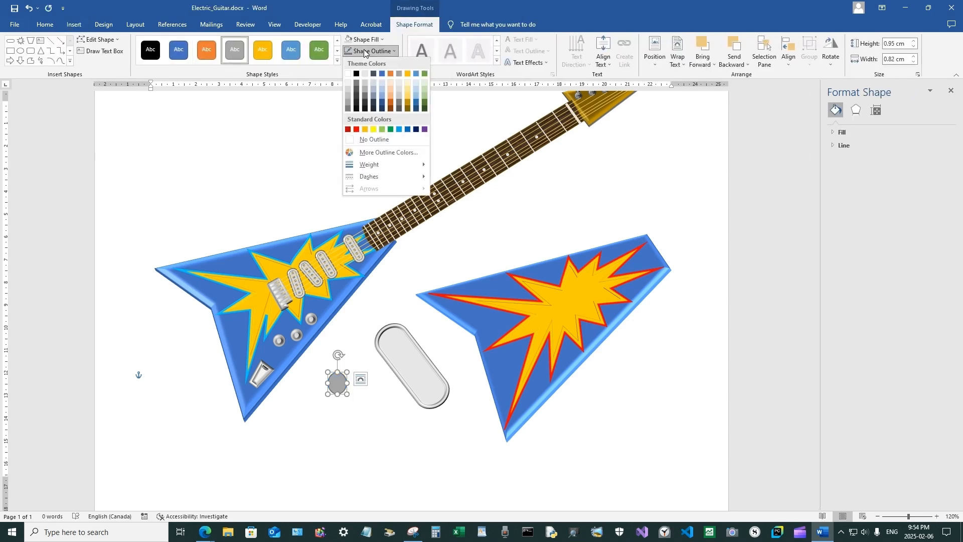
{"action": "left_click", "coordinate": [358, 88]}
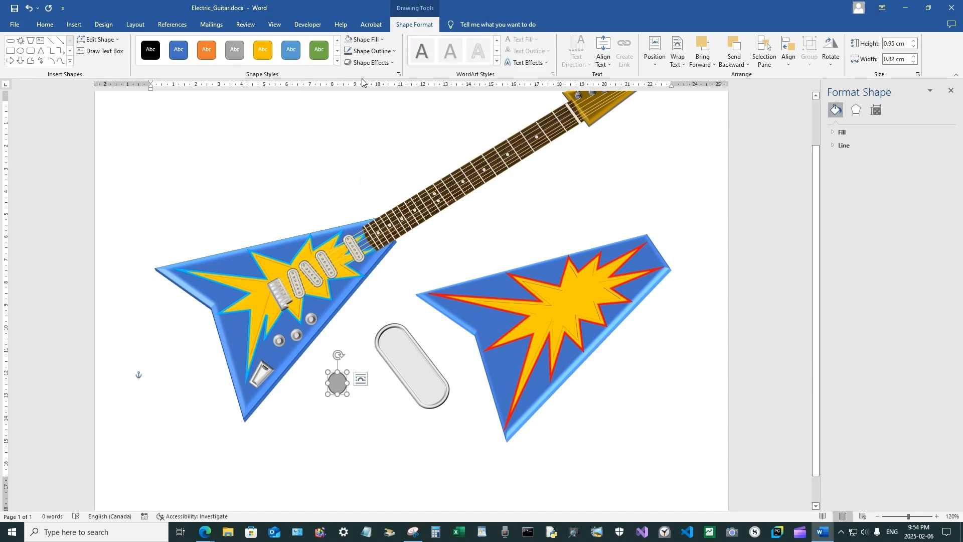
{"action": "left_click", "coordinate": [384, 52]}
{"action": "mouse_move", "coordinate": [396, 165]}
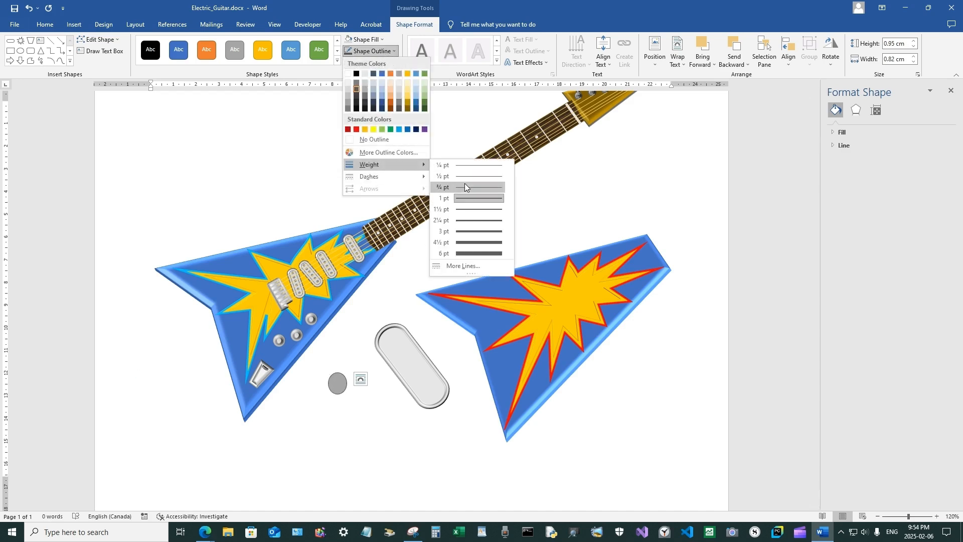
{"action": "left_click", "coordinate": [464, 190]}
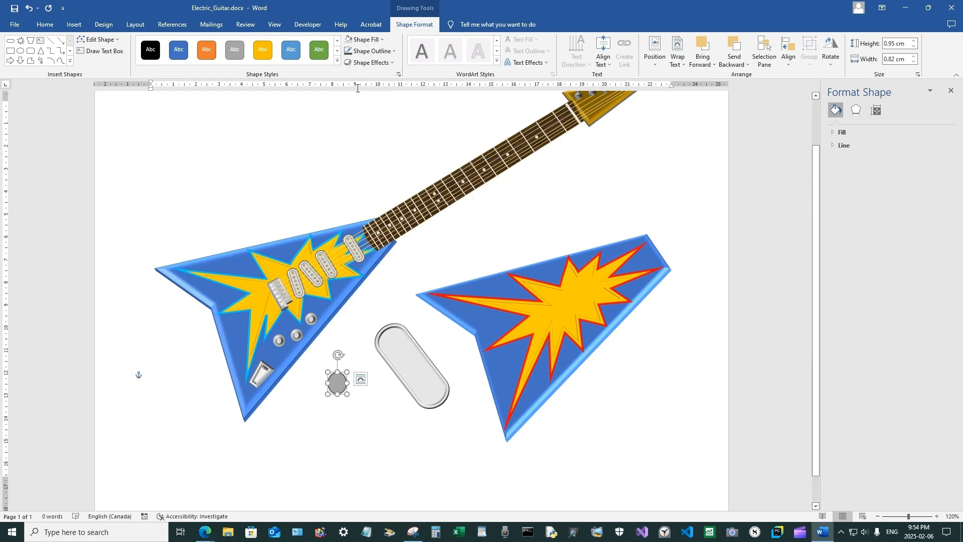
Shrink the oval to about 0.33 cm wide and 0.24 cm high and fill it with a light-to-medium gray.
{"action": "left_click", "coordinate": [374, 41]}
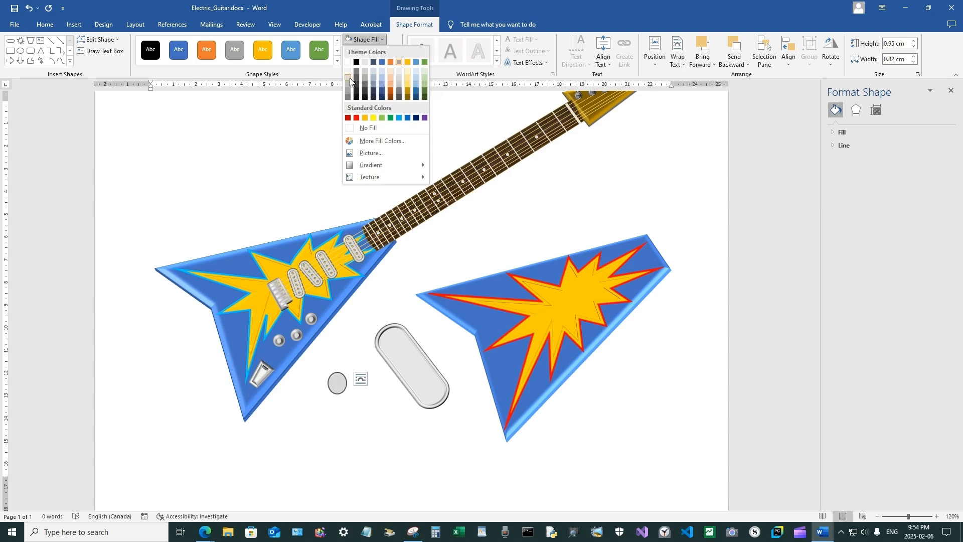
{"action": "left_click", "coordinate": [350, 76]}
{"action": "mouse_move", "coordinate": [336, 386]}
{"action": "left_mouse_down"}
{"action": "mouse_move", "coordinate": [361, 357]}
{"action": "mouse_move", "coordinate": [388, 348]}
{"action": "mouse_move", "coordinate": [354, 358]}
{"action": "mouse_move", "coordinate": [348, 371]}
{"action": "left_mouse_up"}
{"action": "left_click", "coordinate": [365, 39]}
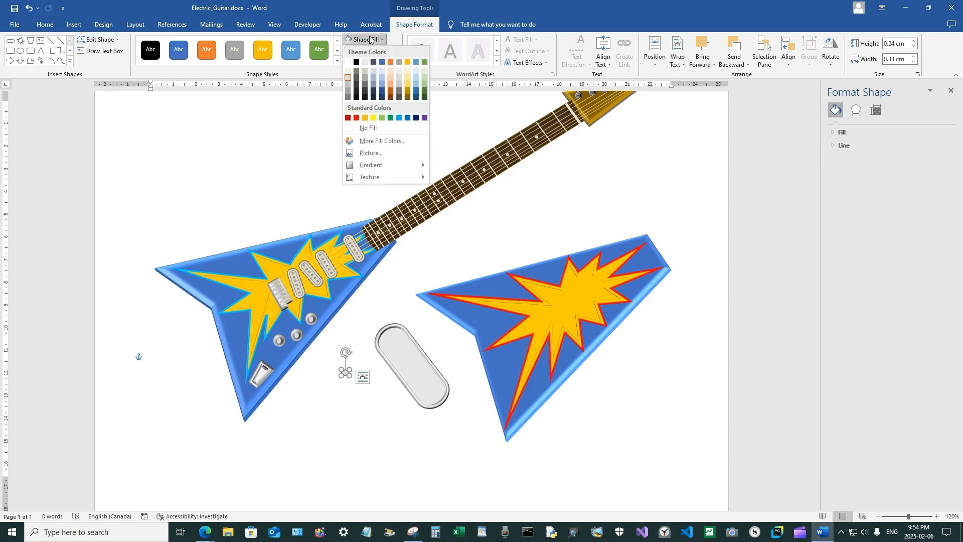
{"action": "left_click", "coordinate": [348, 84]}
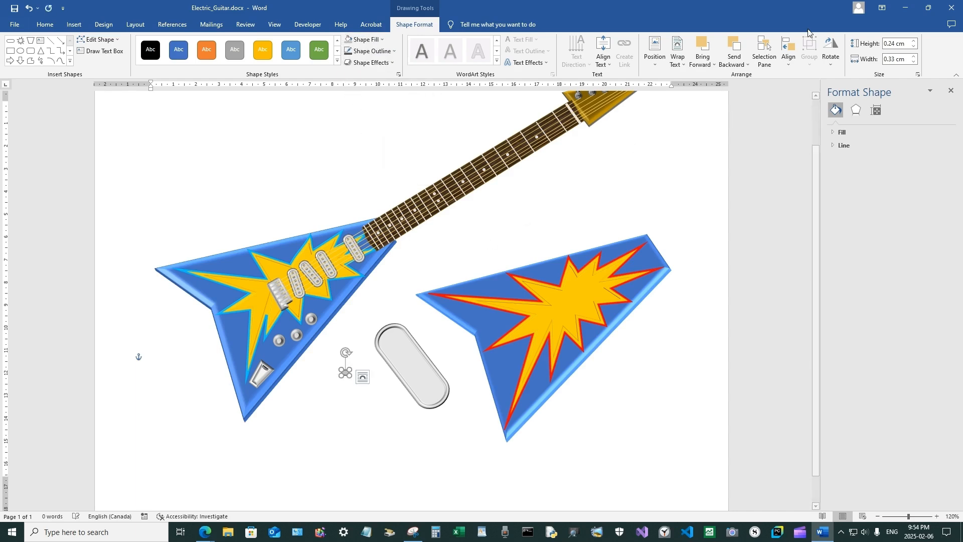
Set the small oval's width to 0.24 cm to make it a circle, and deselect it.
{"action": "left_click", "coordinate": [903, 57]}
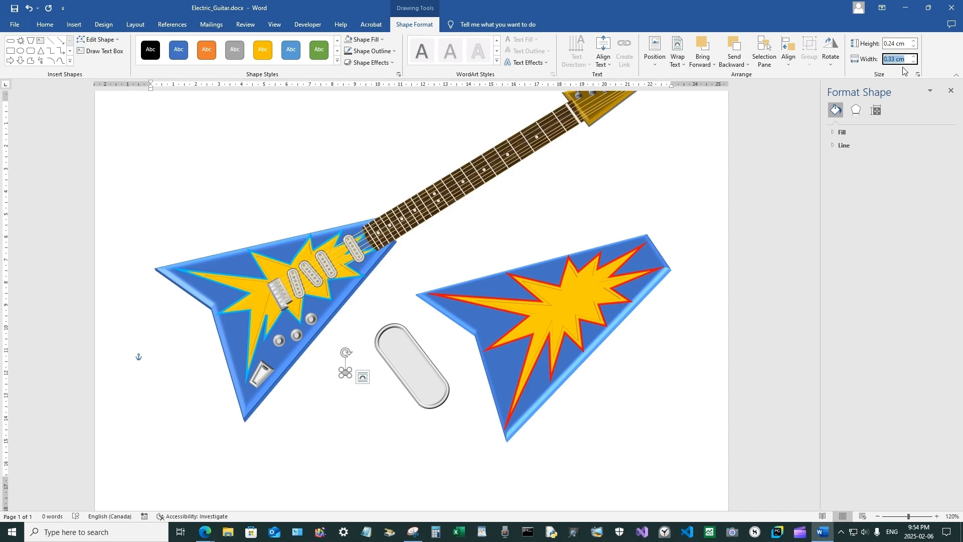
{"action": "key", "text": "BackSpace"}
{"action": "type", "text": ".24"}
{"action": "key", "text": "Return"}
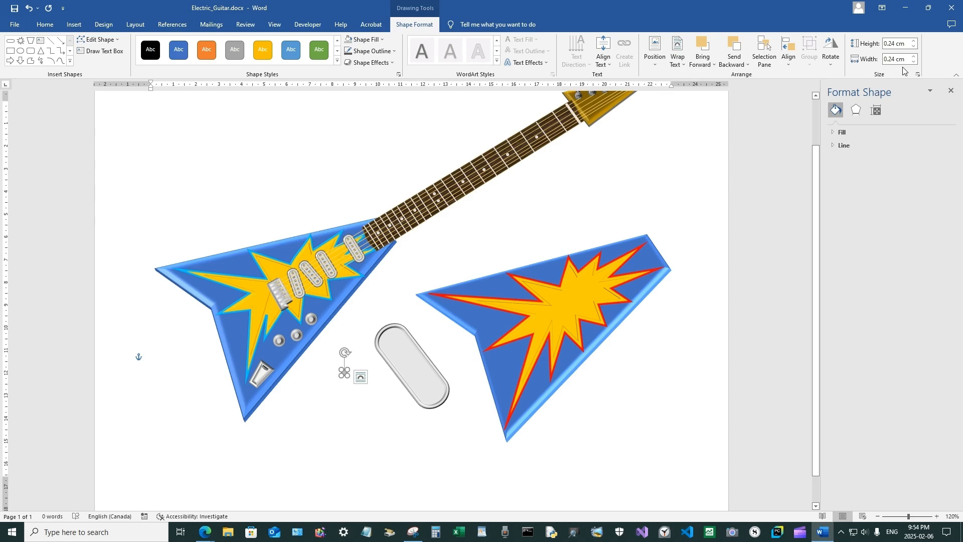
{"action": "left_click", "coordinate": [345, 415]}
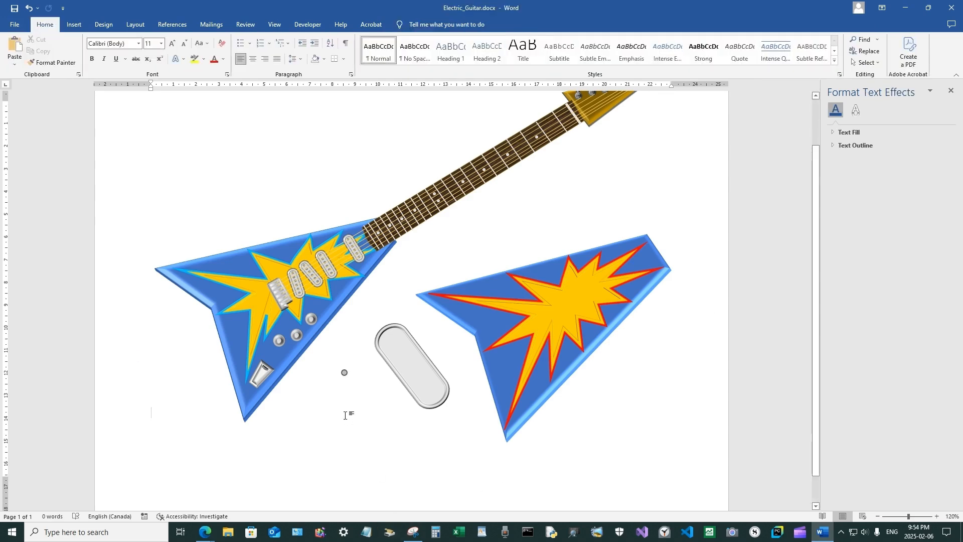
Set the small gray circle's outline weight to ¾ pt.
{"action": "left_click", "coordinate": [344, 374]}
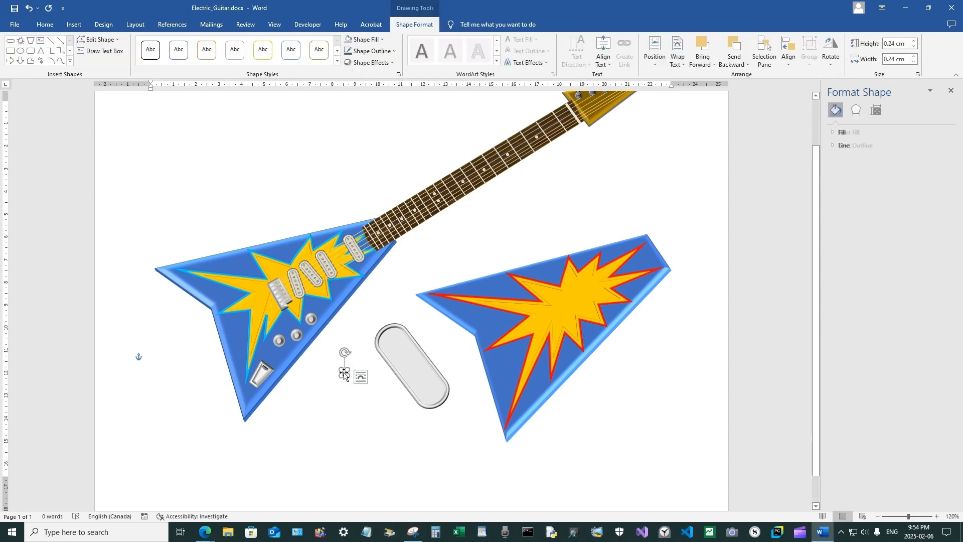
{"action": "left_click", "coordinate": [367, 51]}
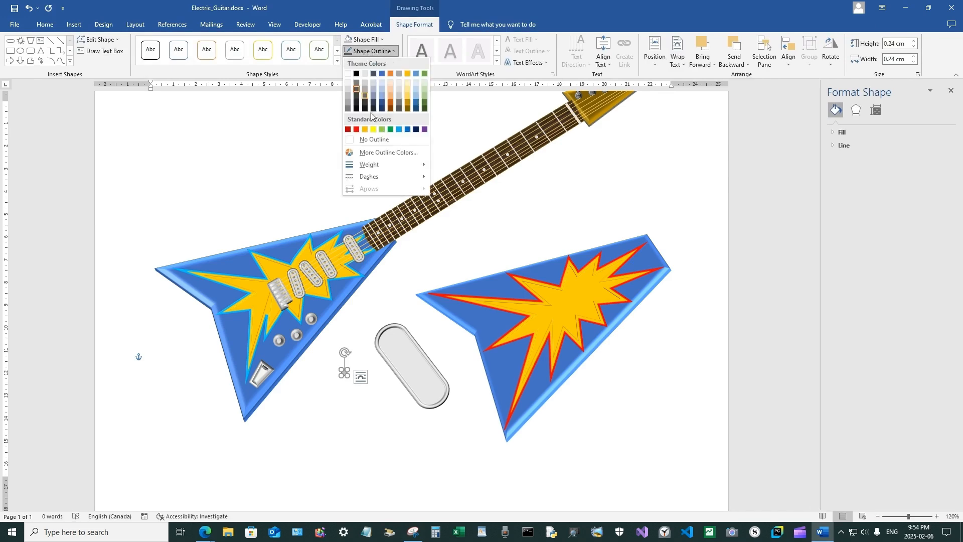
{"action": "mouse_move", "coordinate": [379, 163]}
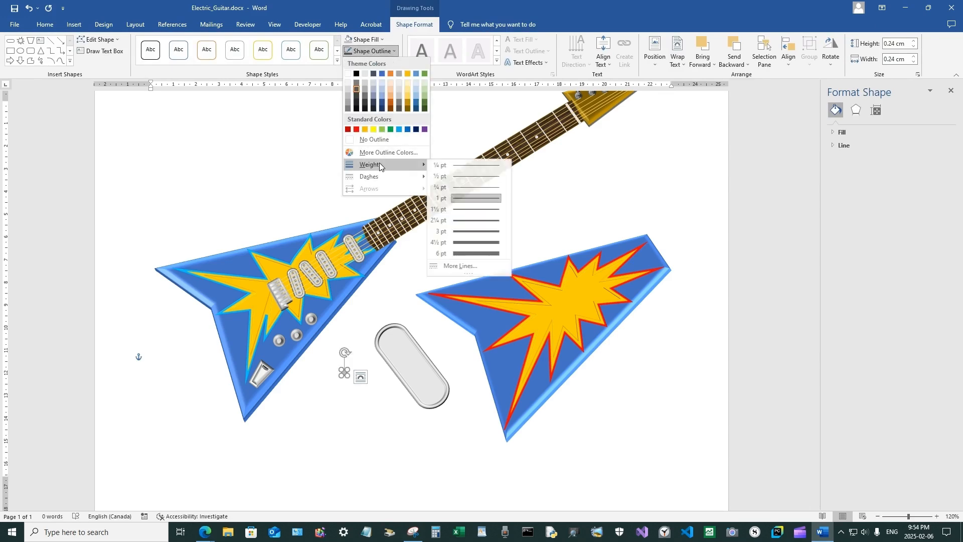
{"action": "left_click", "coordinate": [467, 188]}
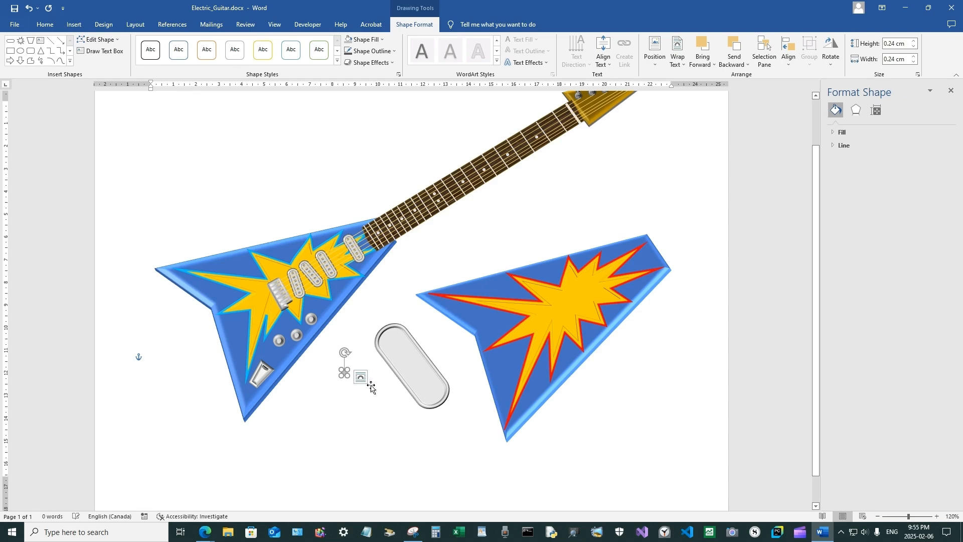
{"action": "left_click_drag", "start_coordinate": [345, 374], "coordinate": [367, 360]}
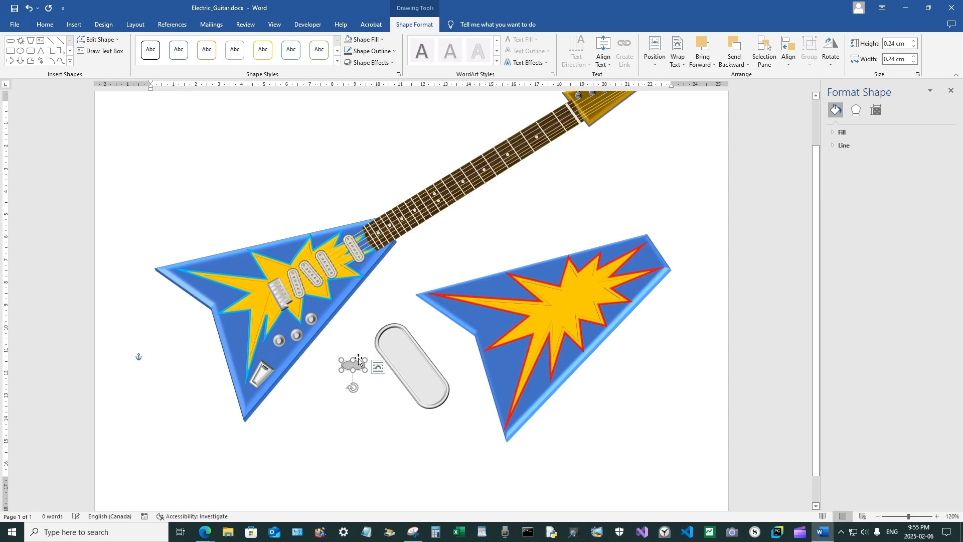
{"action": "left_click", "coordinate": [29, 8]}
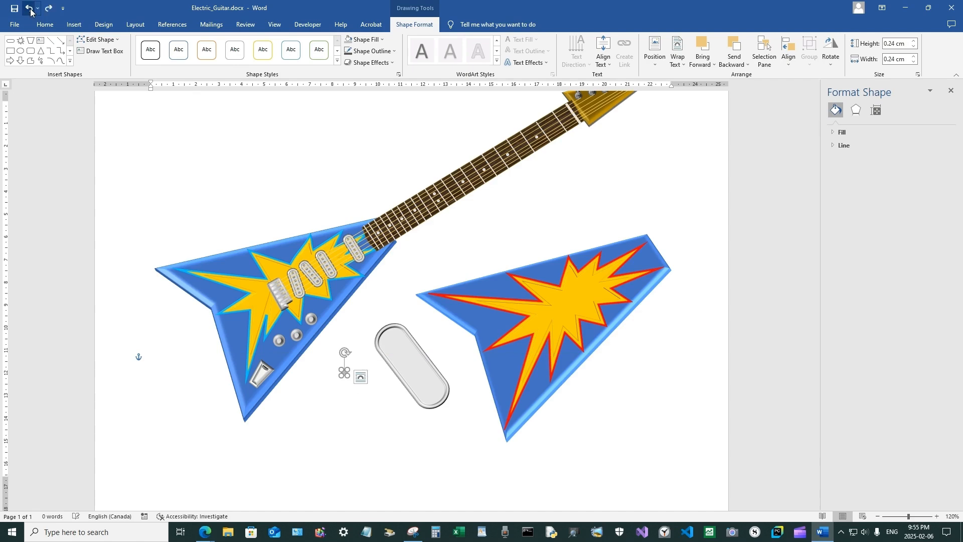
{"action": "left_click", "coordinate": [342, 400]}
{"action": "left_click", "coordinate": [344, 372]}
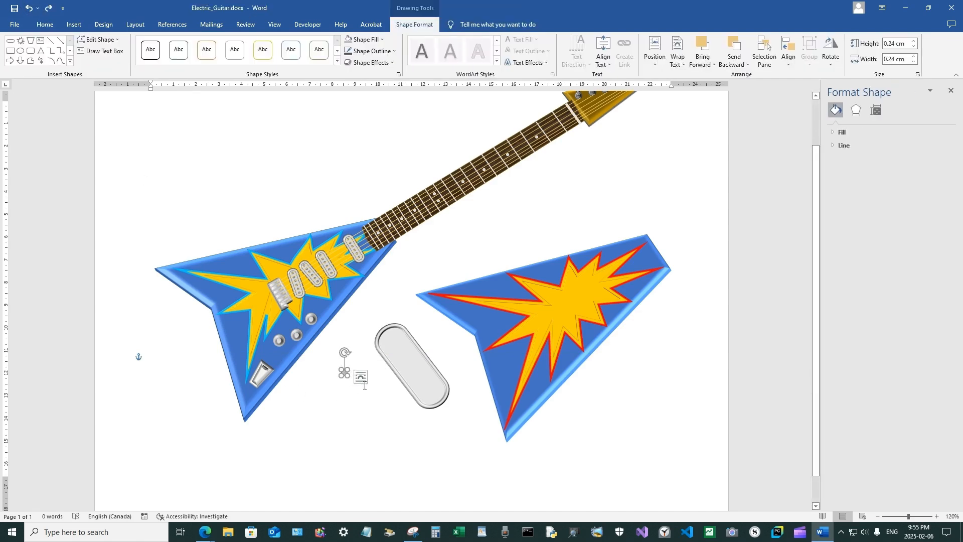
{"action": "left_click", "coordinate": [360, 377]}
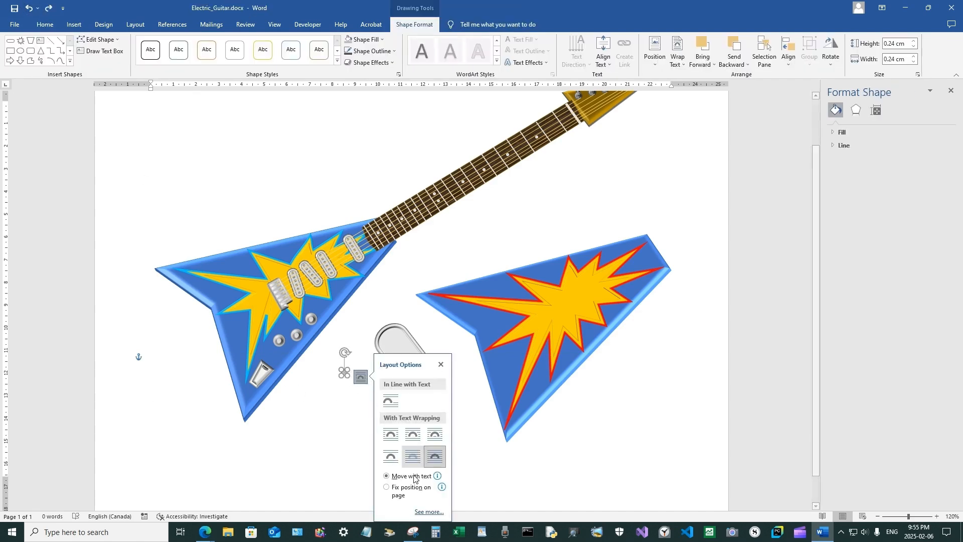
{"action": "left_click", "coordinate": [355, 323]}
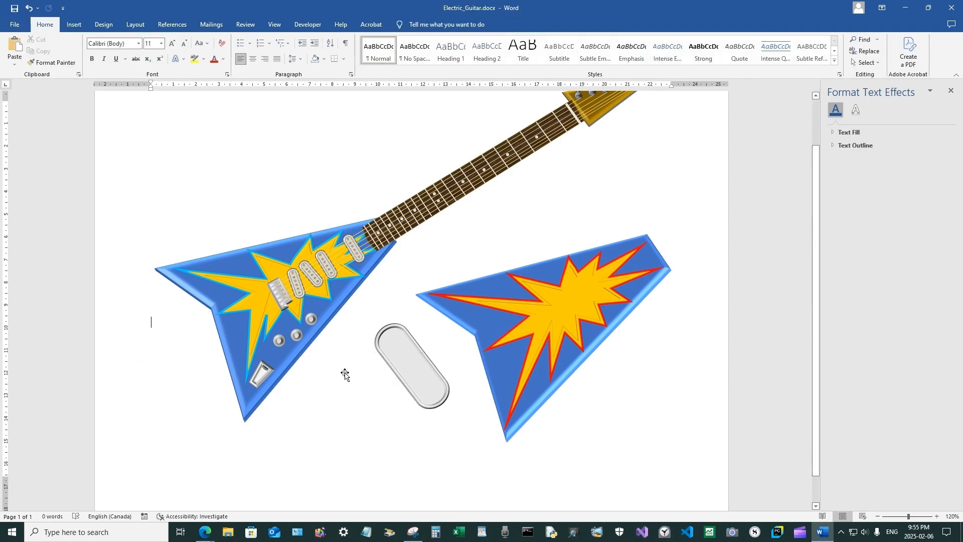
Move the small gray circle inside the upper end of the pickup.
{"action": "left_click_drag", "start_coordinate": [344, 374], "coordinate": [391, 342]}
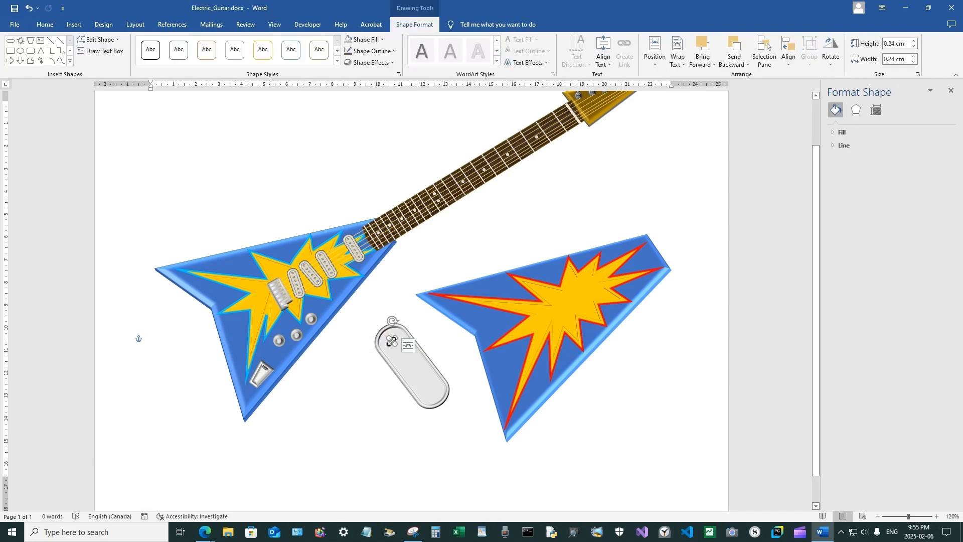
Copy the circle, paste five copies, and place one of them diagonally below the original on the pickup.
{"action": "left_click", "coordinate": [45, 24]}
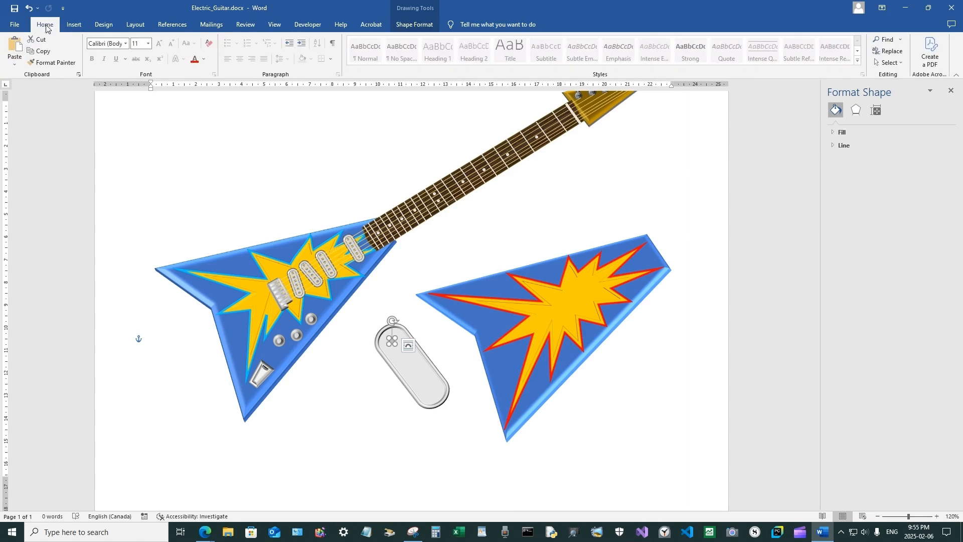
{"action": "left_click", "coordinate": [45, 52]}
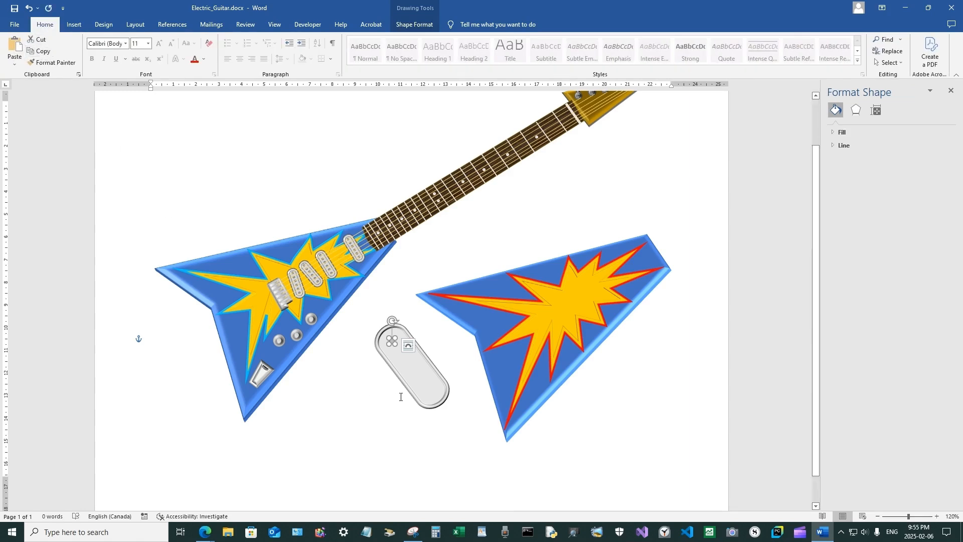
{"action": "left_click", "coordinate": [337, 393]}
{"action": "right_click", "coordinate": [338, 394]}
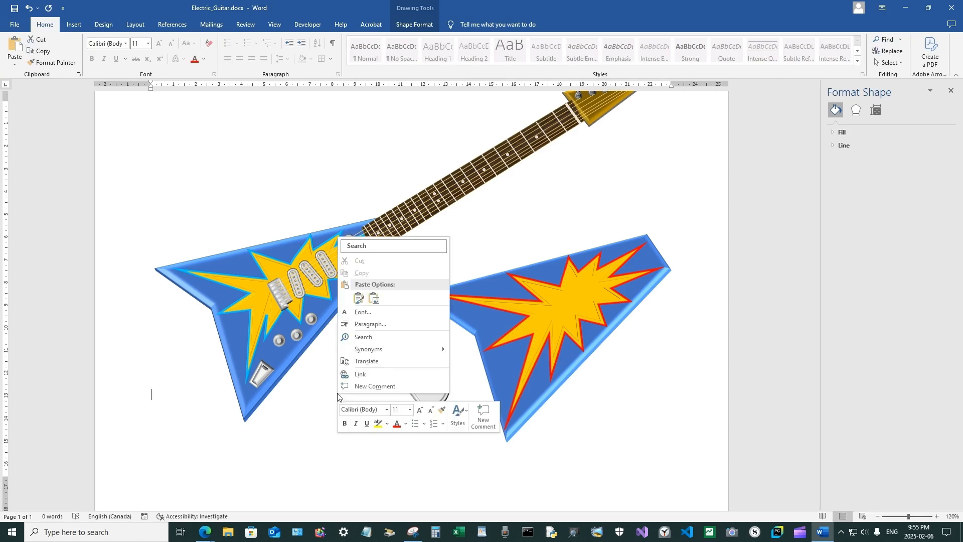
{"action": "left_click", "coordinate": [359, 303]}
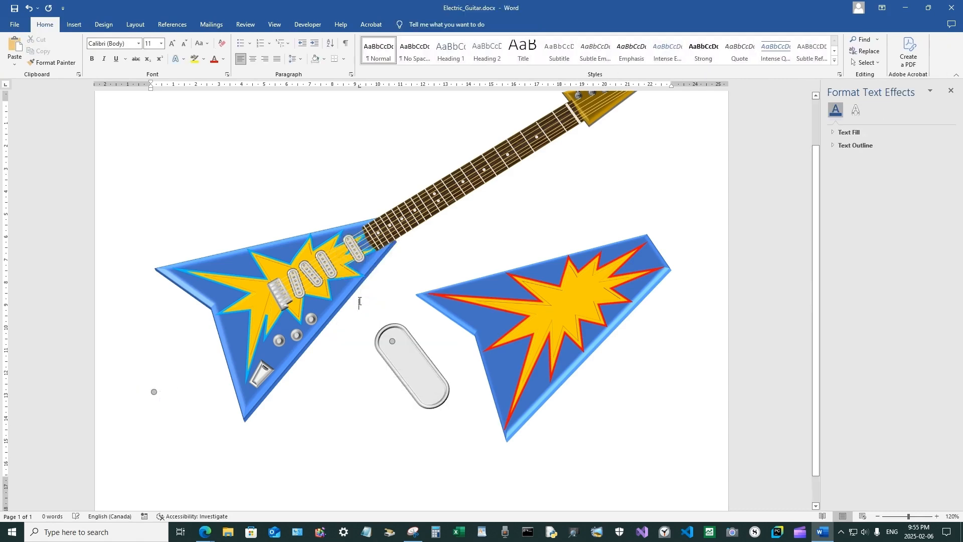
{"action": "left_click", "coordinate": [400, 351]}
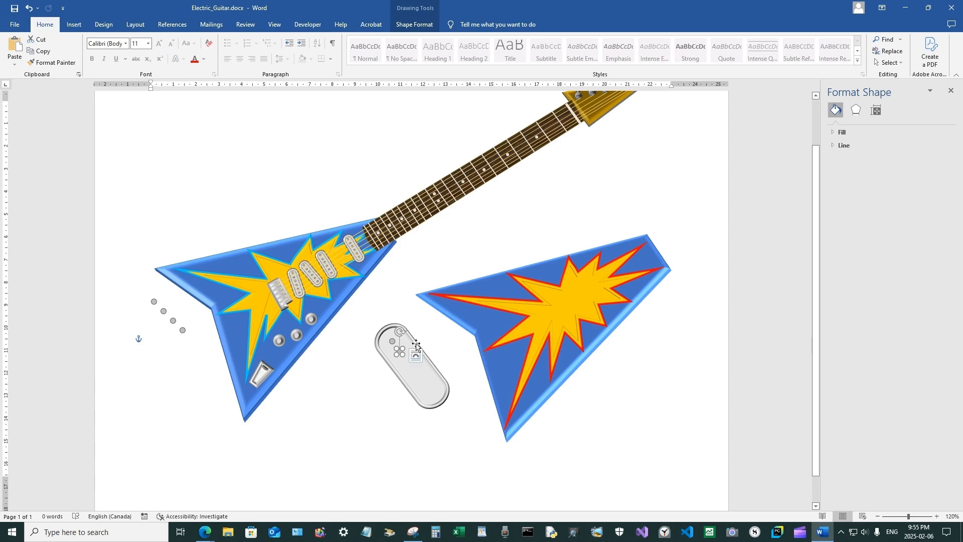
Raise the pickup shape's top bevel width to 8.5 pt, and lower it again by a few increments.
{"action": "left_click", "coordinate": [419, 346]}
{"action": "left_click", "coordinate": [857, 111]}
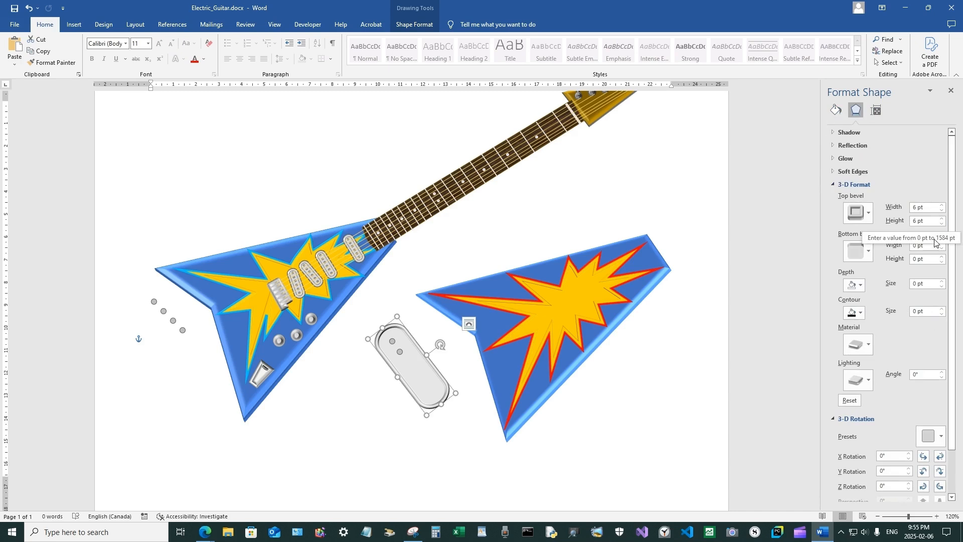
{"action": "left_click", "coordinate": [942, 205]}
{"action": "left_click", "coordinate": [943, 204]}
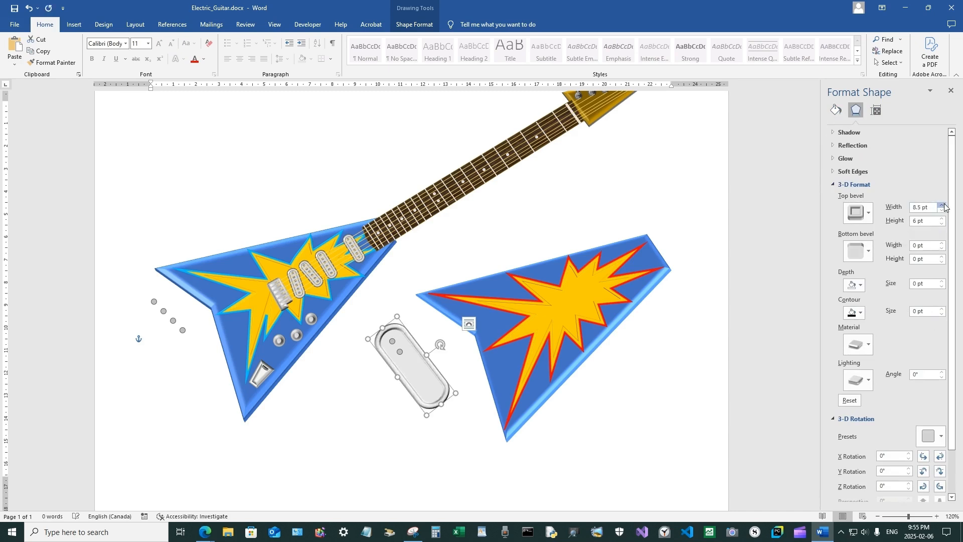
{"action": "left_click", "coordinate": [941, 210]}
{"action": "left_click", "coordinate": [942, 211]}
{"action": "left_click", "coordinate": [942, 212]}
{"action": "left_click", "coordinate": [942, 212]}
Apply a Convex bevel to the first circle at the pickup's upper end.
{"action": "left_click", "coordinate": [393, 342]}
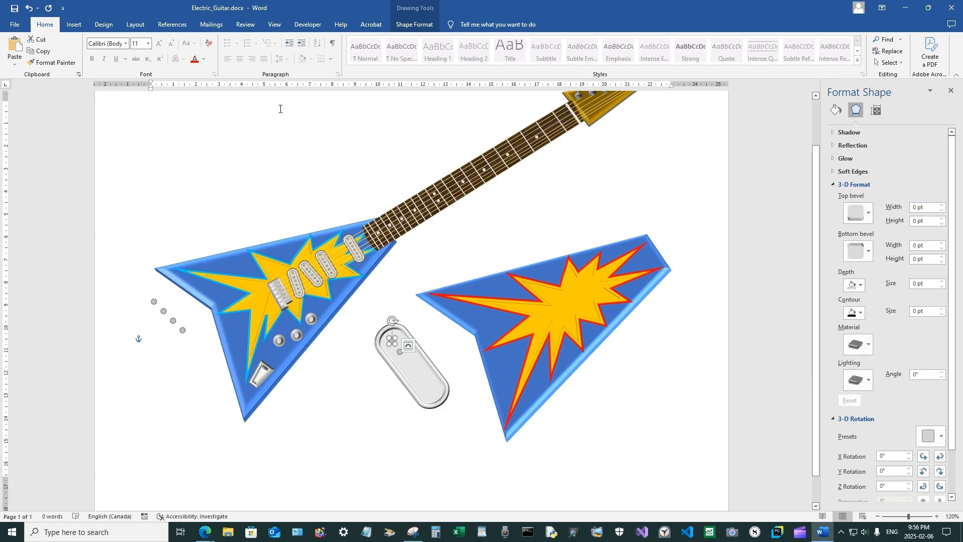
{"action": "left_click", "coordinate": [414, 24]}
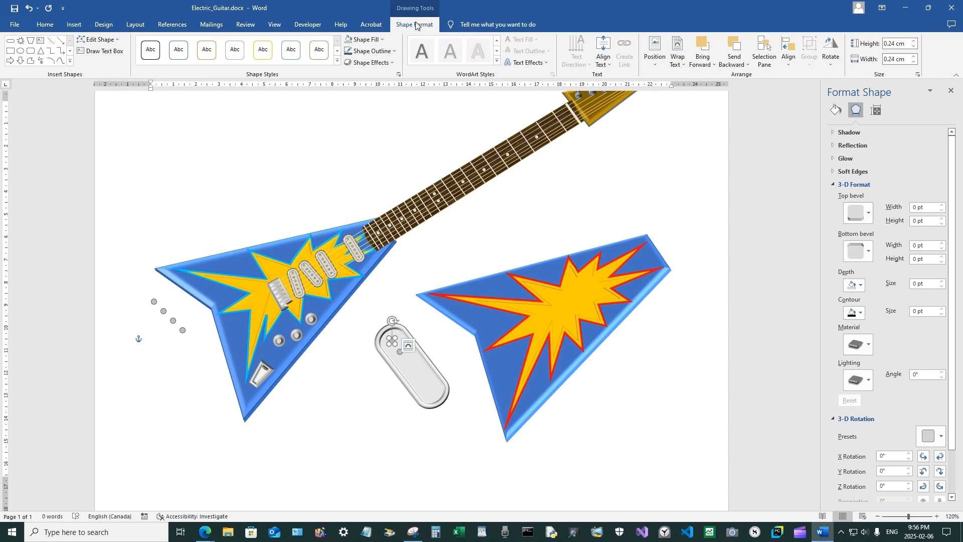
{"action": "left_click", "coordinate": [364, 64]}
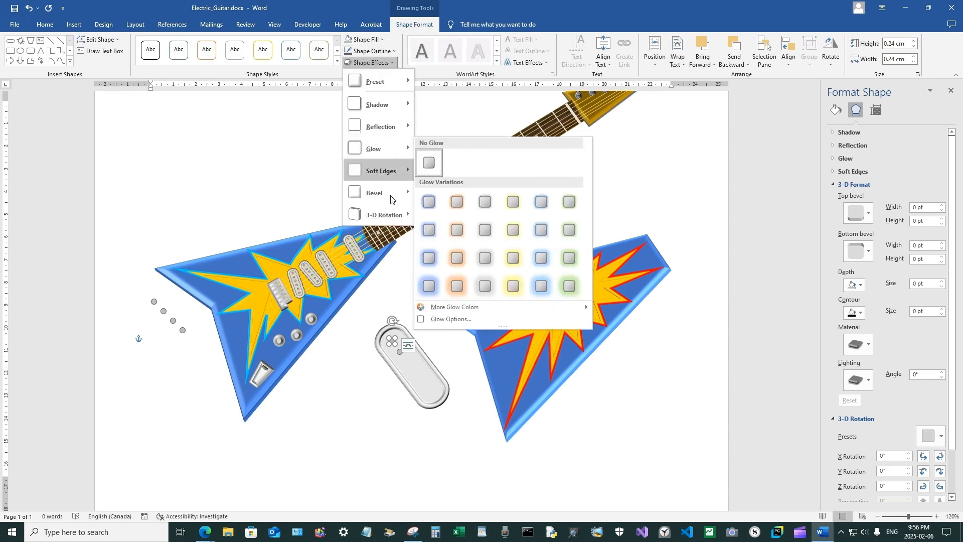
{"action": "mouse_move", "coordinate": [393, 194]}
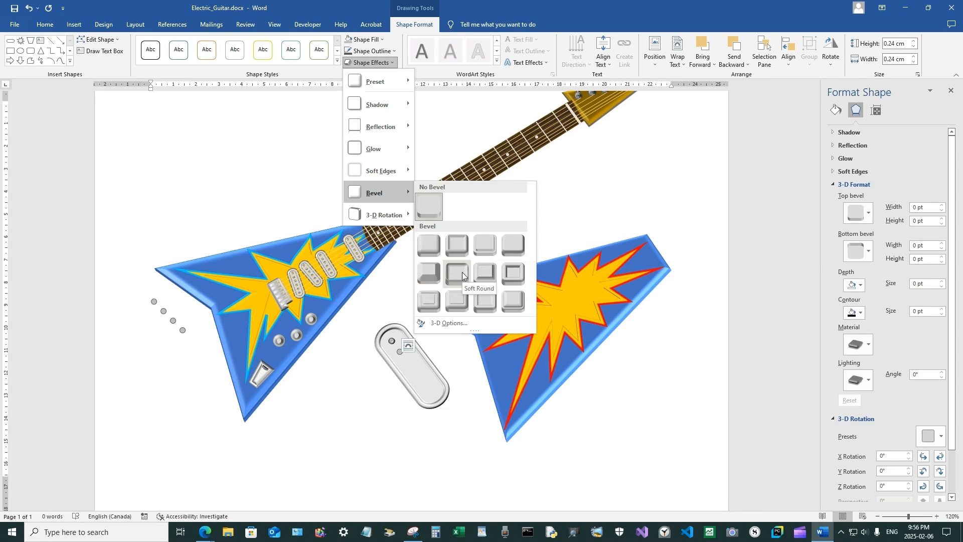
{"action": "left_click", "coordinate": [490, 272]}
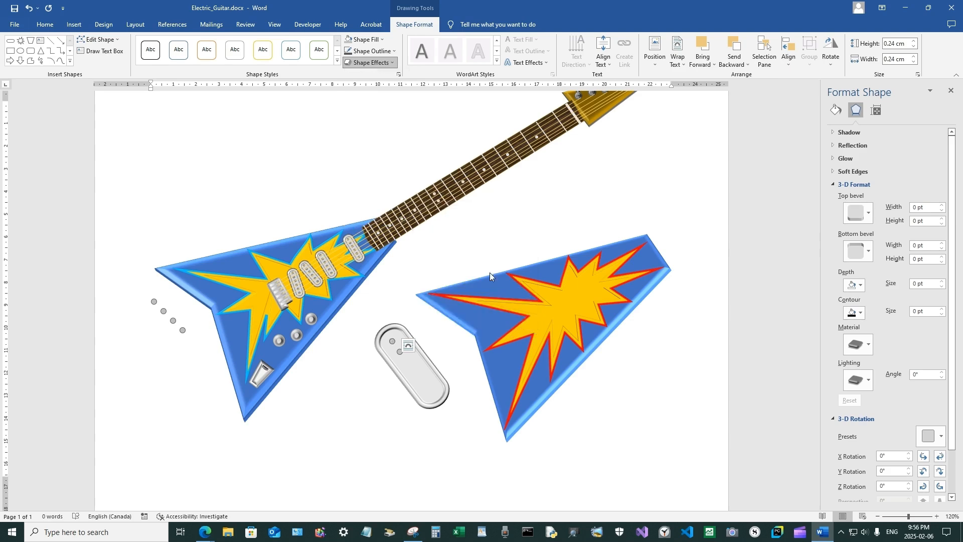
Replace the plain circle copies with five beveled copies in a diagonal row along the pickup.
{"action": "left_click", "coordinate": [400, 351]}
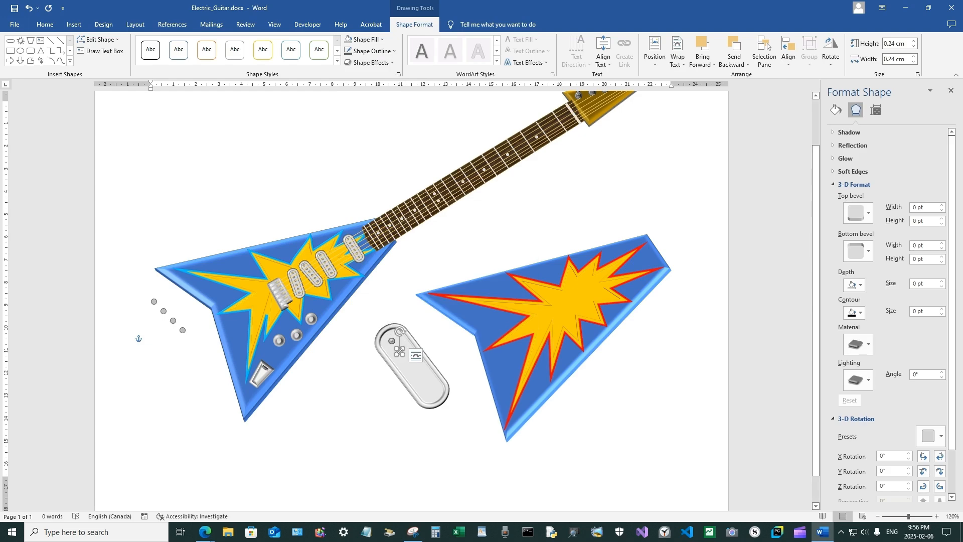
{"action": "left_click", "coordinate": [151, 337]}
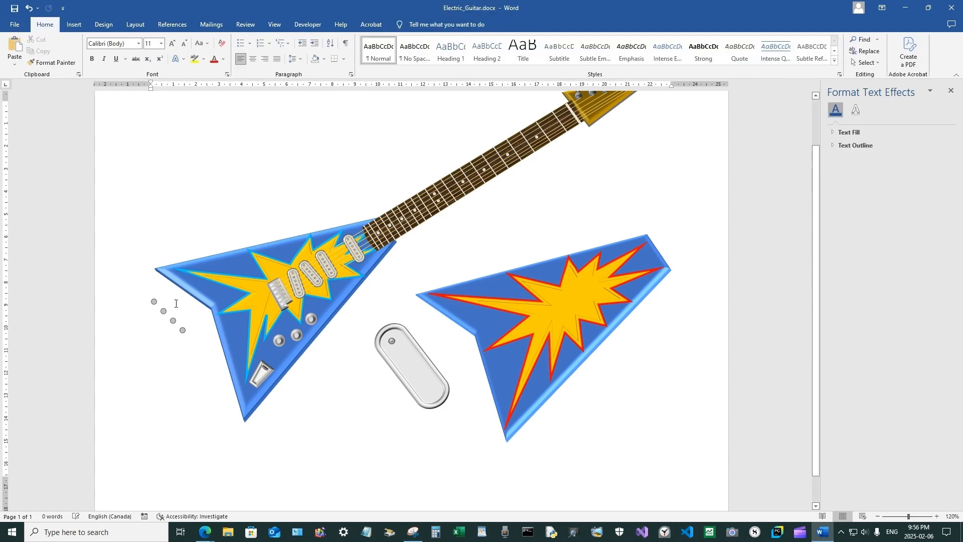
{"action": "left_click", "coordinate": [153, 304]}
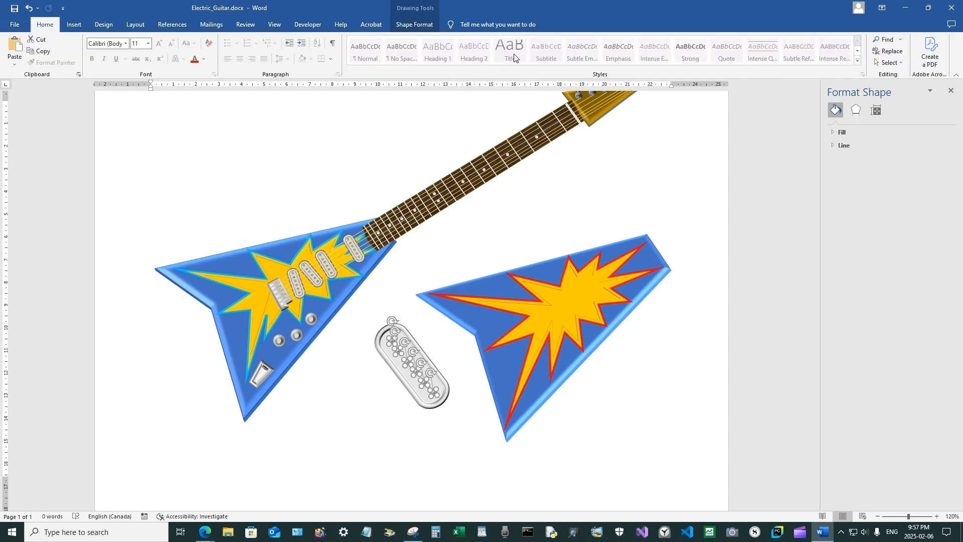
Distribute the six pickup circles horizontally and vertically, and fine-tune their positions along the pickup.
{"action": "left_click", "coordinate": [415, 24]}
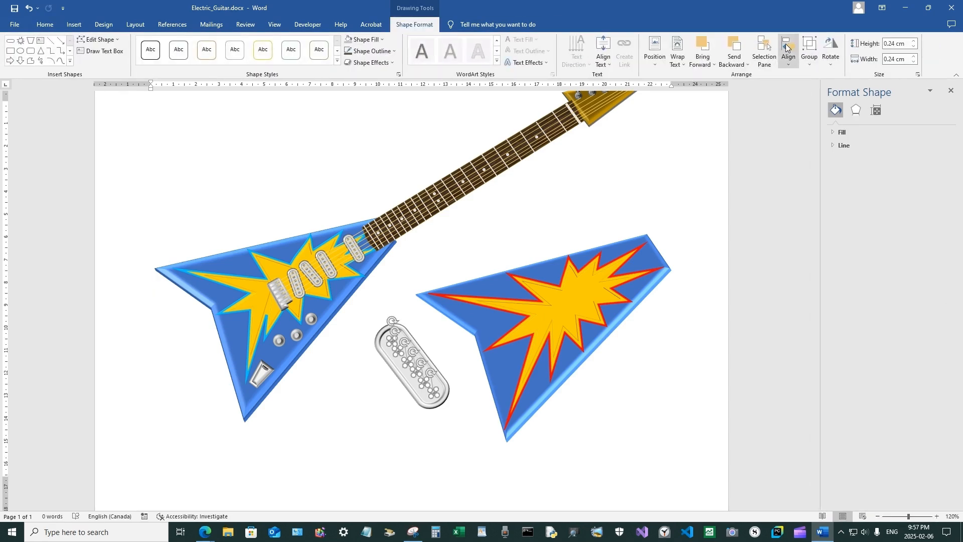
{"action": "left_click", "coordinate": [787, 48]}
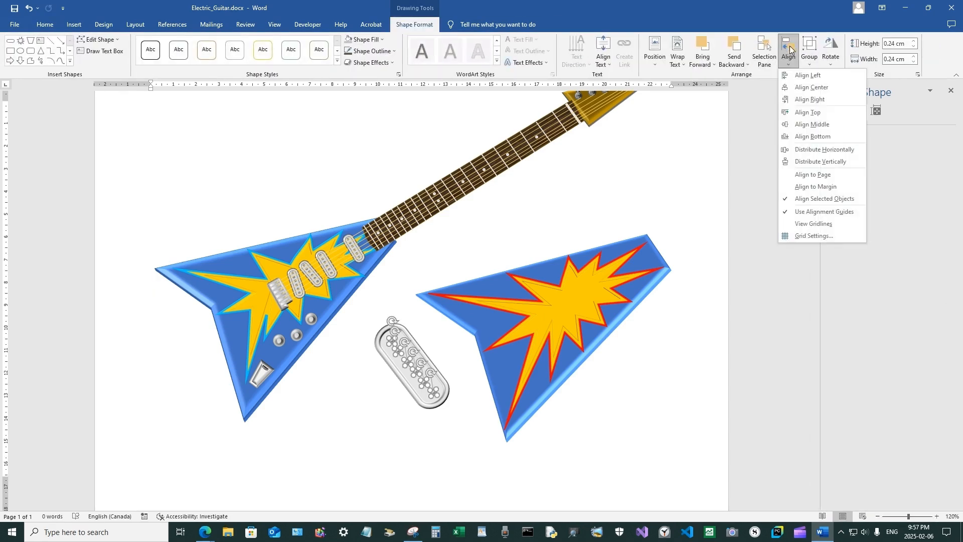
{"action": "left_click", "coordinate": [825, 150]}
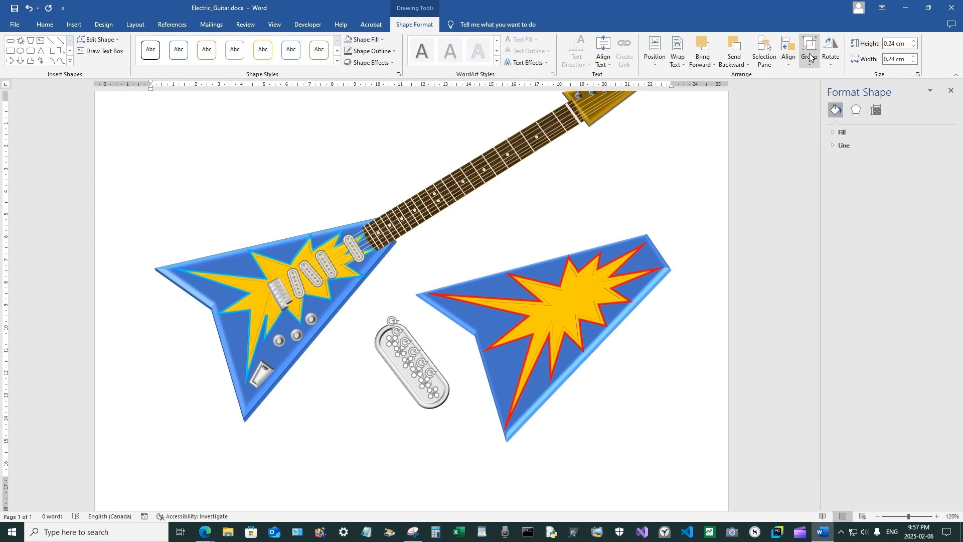
{"action": "left_click", "coordinate": [788, 49]}
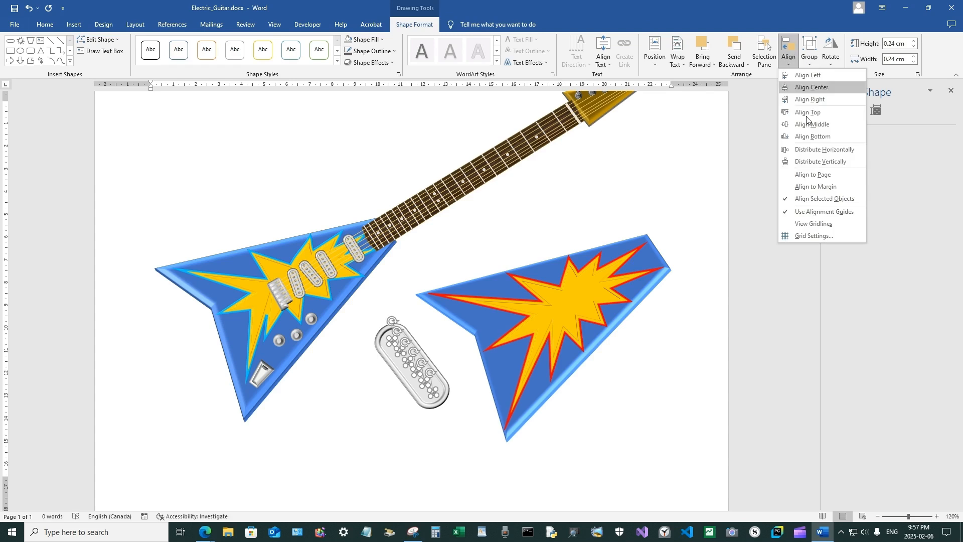
{"action": "left_click", "coordinate": [826, 160]}
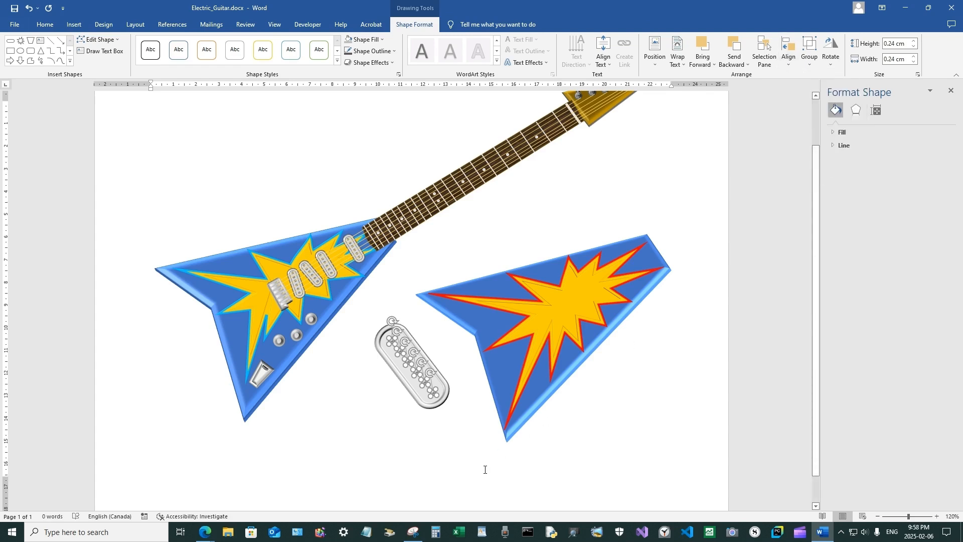
{"action": "left_click", "coordinate": [472, 454]}
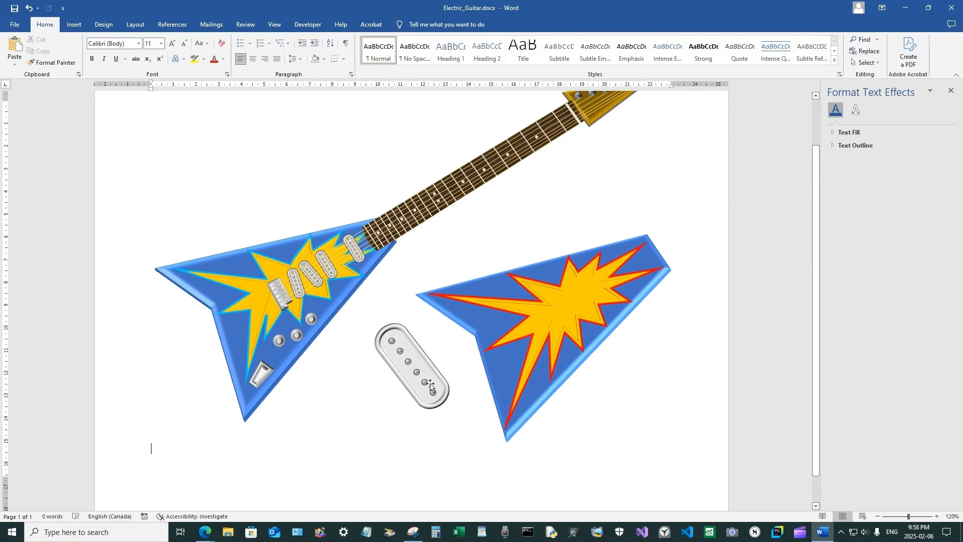
{"action": "left_click", "coordinate": [392, 342]}
{"action": "left_click", "coordinate": [482, 396]}
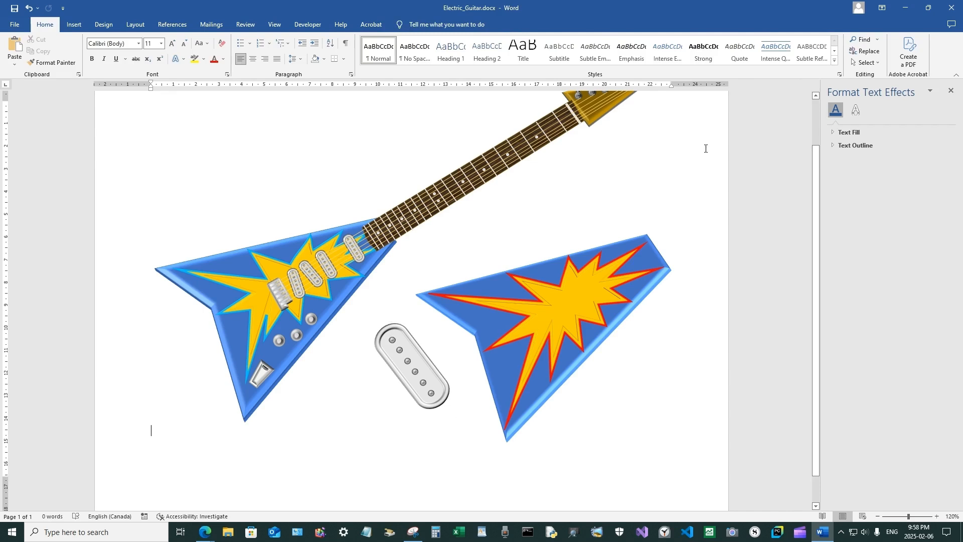
Group the six circles on the enlarged pickup into one object.
{"action": "left_click", "coordinate": [866, 63]}
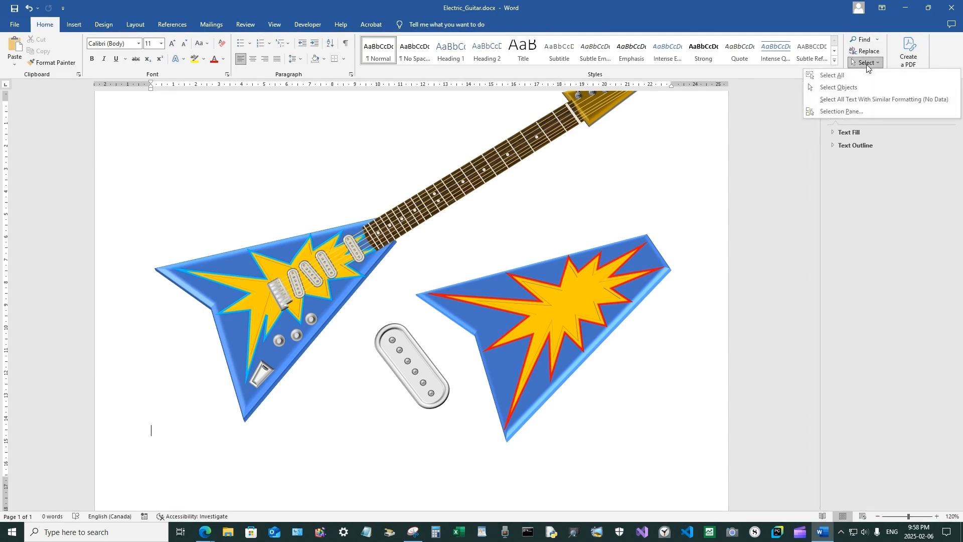
{"action": "left_click", "coordinate": [839, 87]}
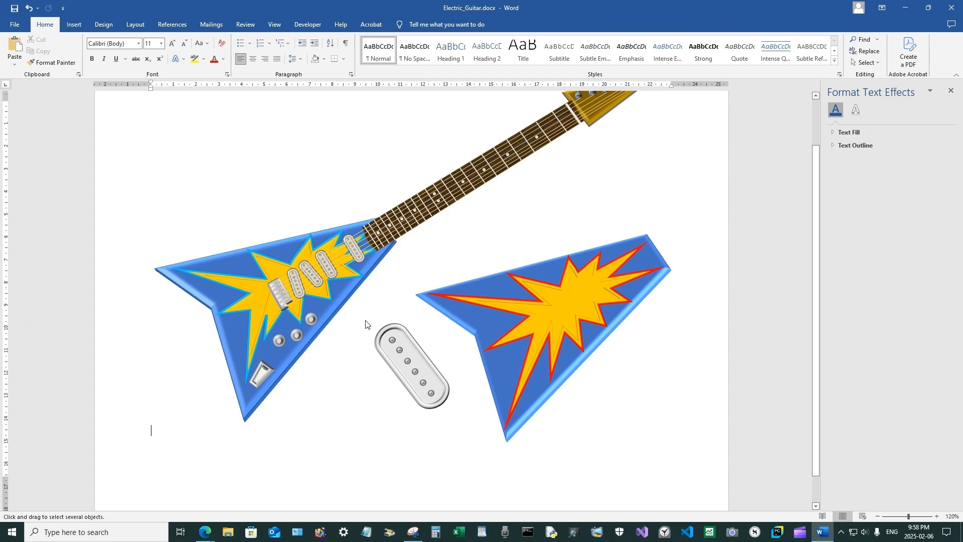
{"action": "left_click_drag", "start_coordinate": [365, 320], "coordinate": [445, 428]}
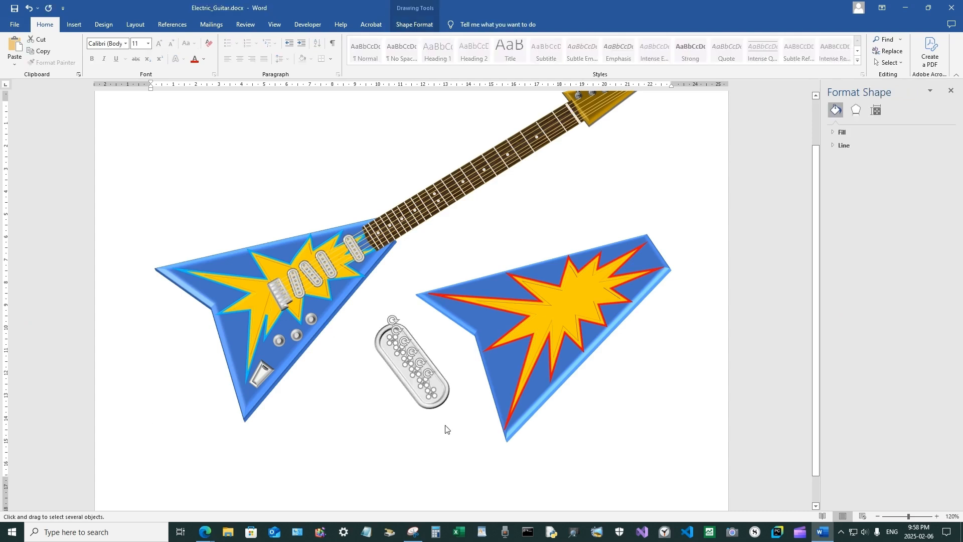
{"action": "left_click", "coordinate": [415, 24]}
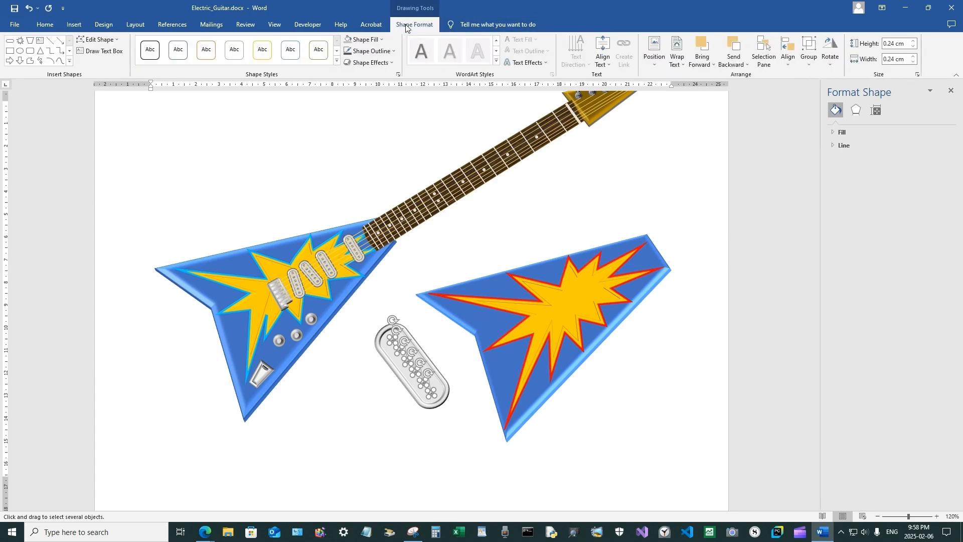
{"action": "left_click", "coordinate": [810, 42]}
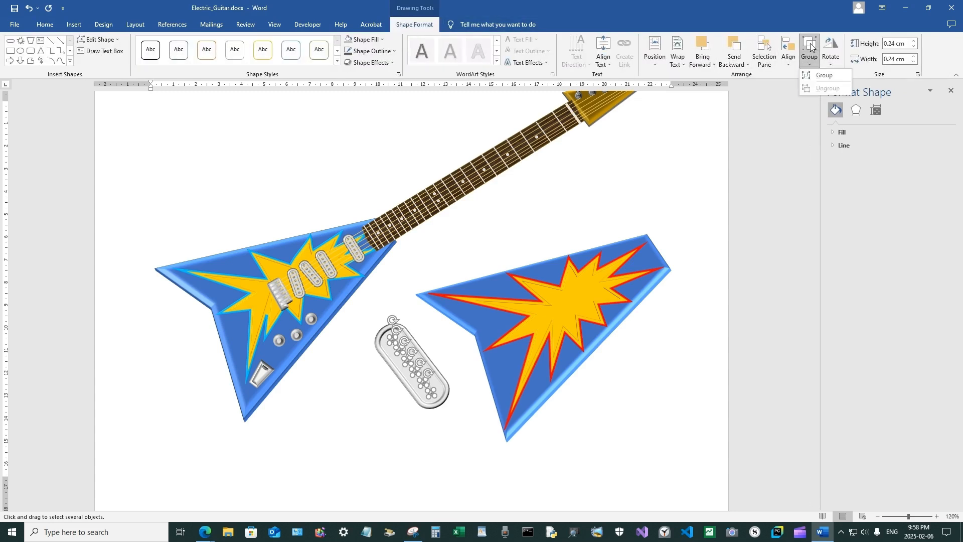
{"action": "left_click", "coordinate": [818, 75]}
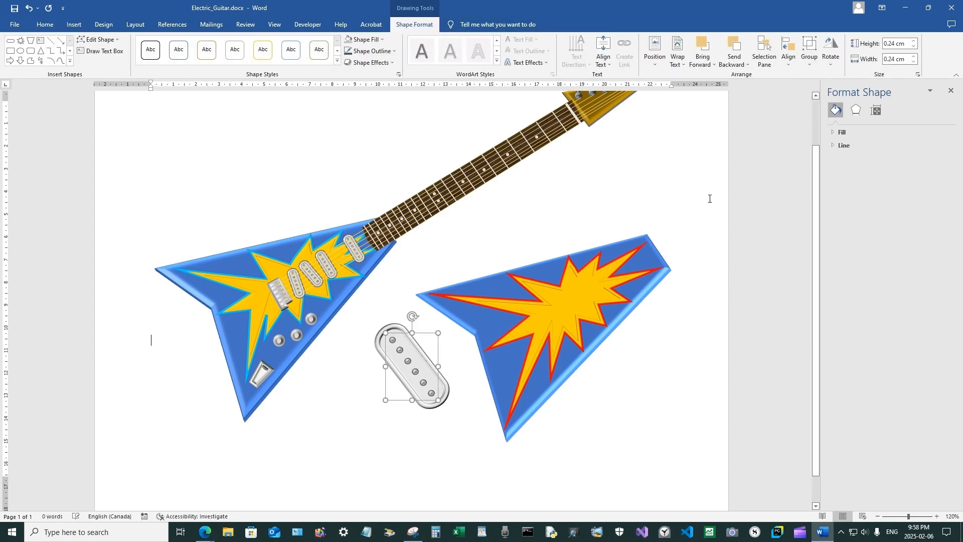
{"action": "left_click", "coordinate": [428, 439]}
Group the pickup's base shape with the row of circles, and fix the group's position on the page.
{"action": "left_click_drag", "start_coordinate": [385, 359], "coordinate": [385, 362]}
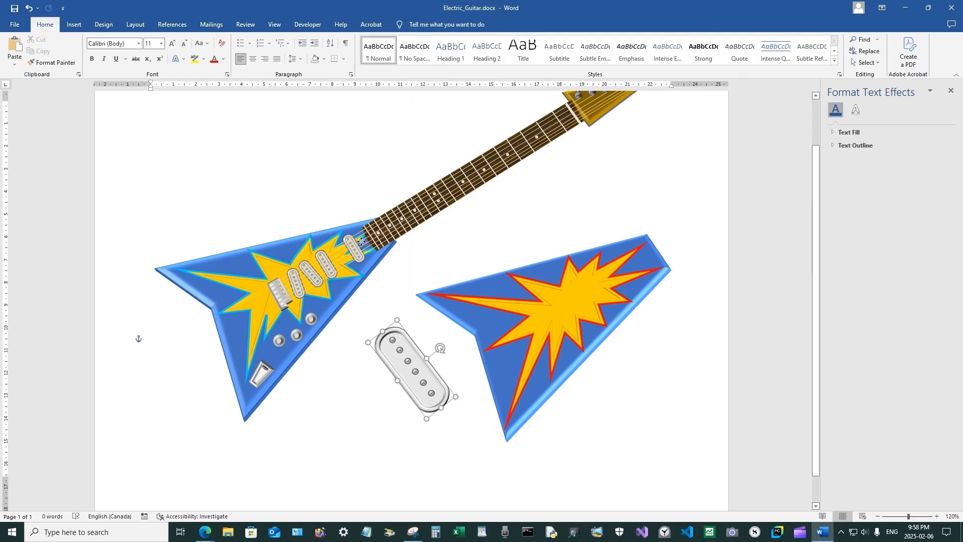
{"action": "left_click", "coordinate": [28, 9]}
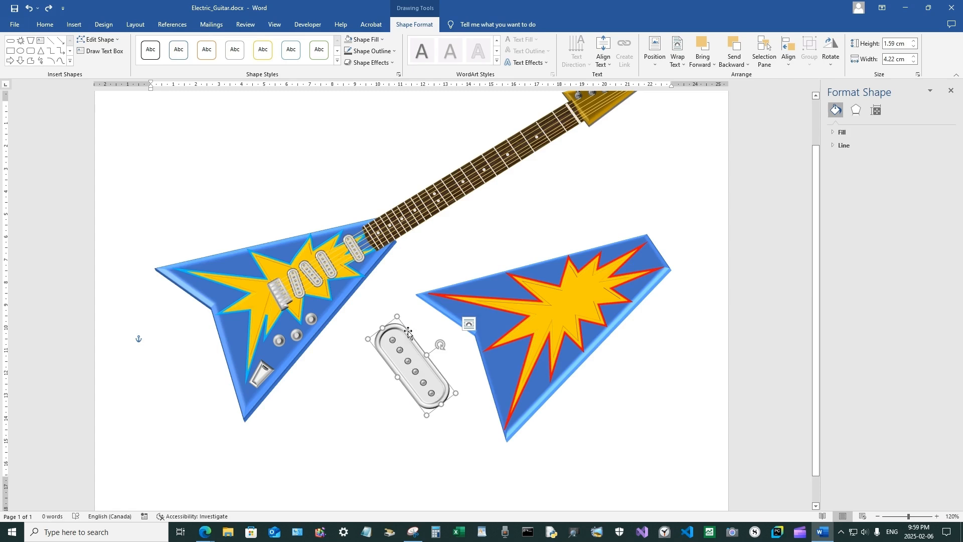
{"action": "left_click", "coordinate": [393, 341], "text": "shift"}
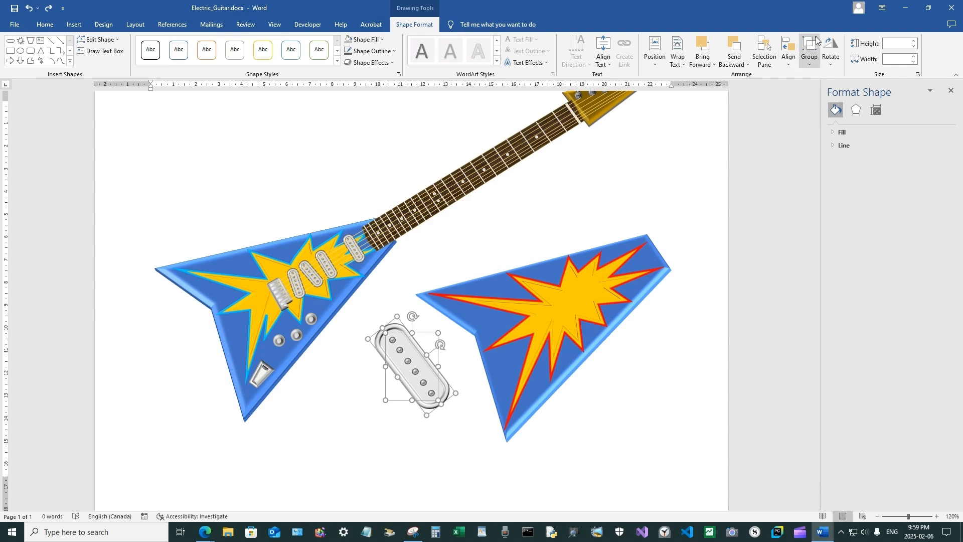
{"action": "left_click", "coordinate": [810, 55]}
{"action": "left_click", "coordinate": [825, 76]}
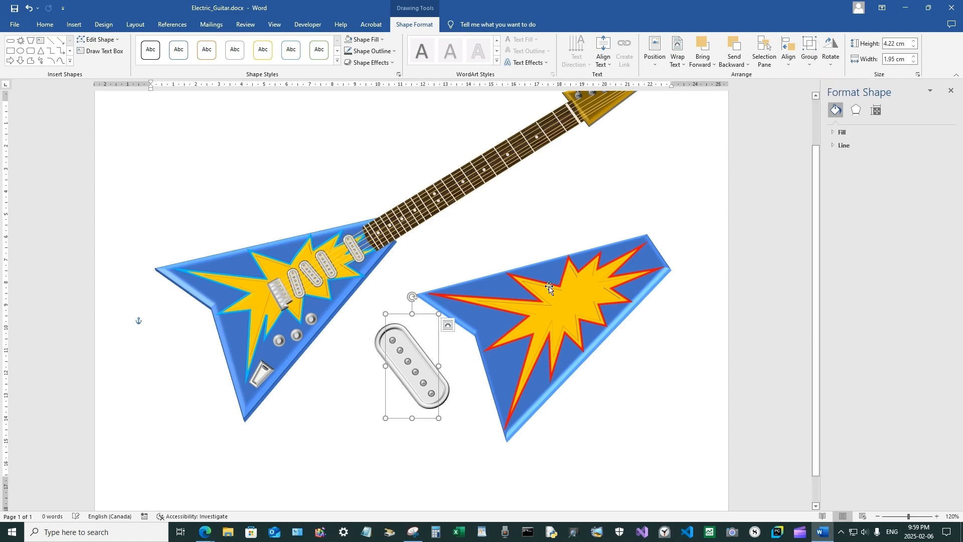
{"action": "left_click", "coordinate": [449, 326]}
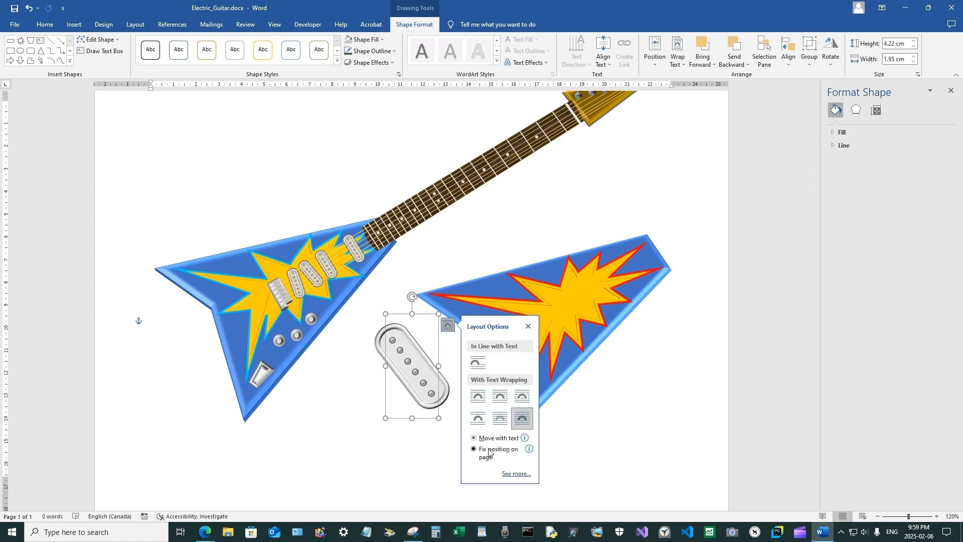
{"action": "left_click", "coordinate": [404, 440]}
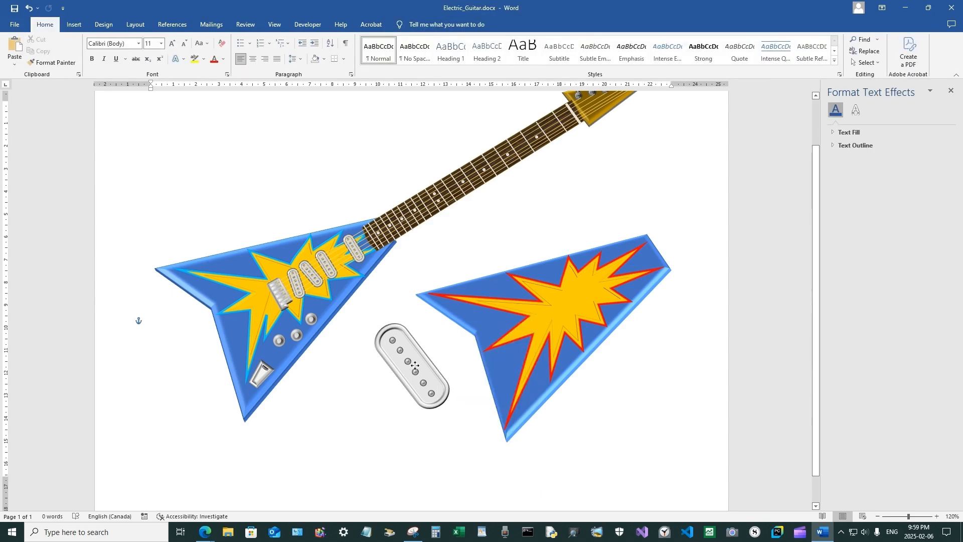
Reposition the grouped pickup in the empty space just beside the V-shaped body's lower edge.
{"action": "left_click", "coordinate": [427, 354]}
{"action": "left_click_drag", "start_coordinate": [427, 354], "coordinate": [396, 369]}
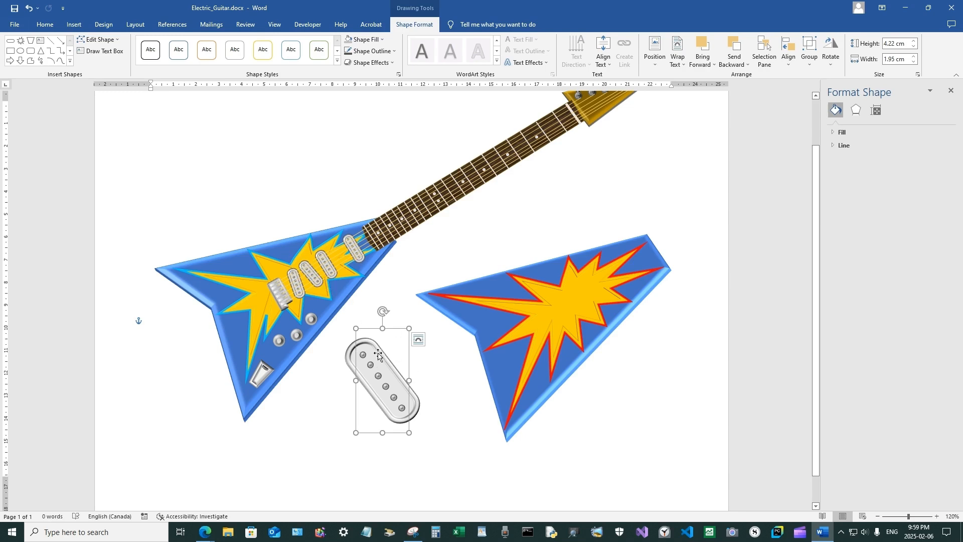
{"action": "left_click_drag", "start_coordinate": [378, 355], "coordinate": [430, 340]}
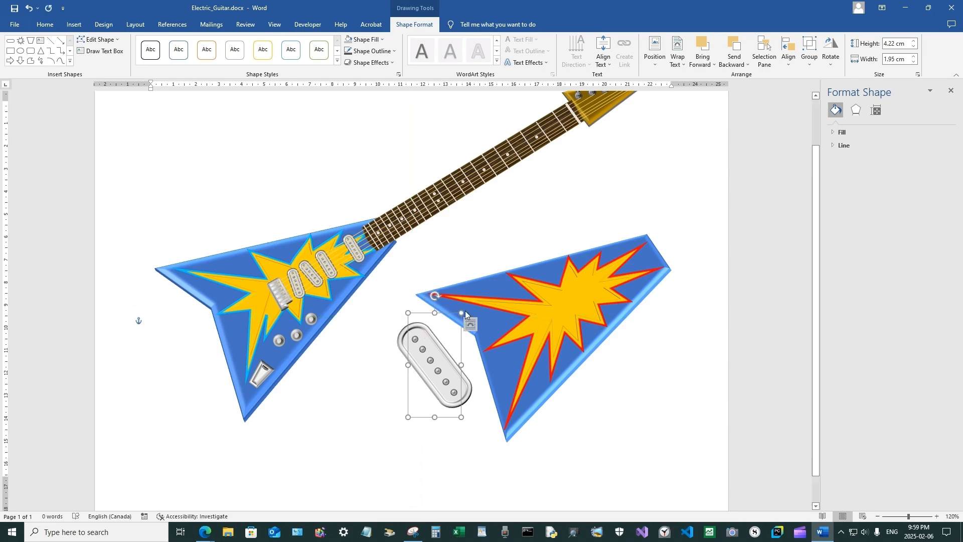
Scale the grouped pickup down to about 2.38 × 1.12 cm and rotate it slightly clockwise.
{"action": "left_click_drag", "start_coordinate": [461, 312], "coordinate": [430, 367]}
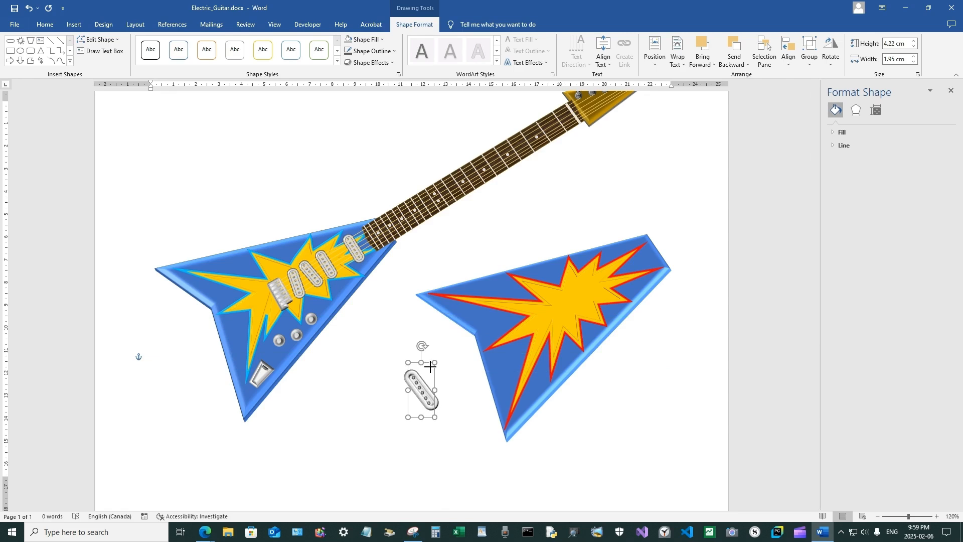
{"action": "left_click_drag", "start_coordinate": [430, 366], "coordinate": [430, 367]}
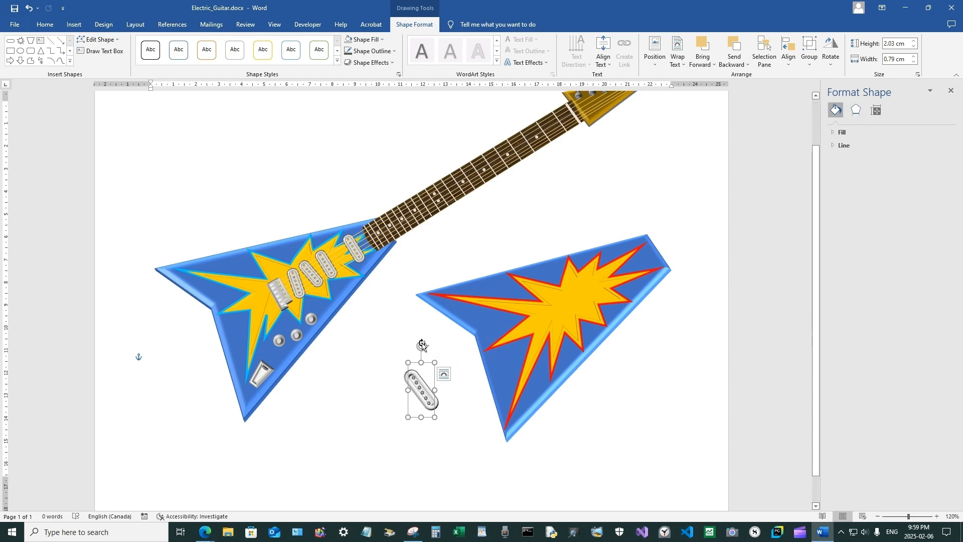
{"action": "left_click_drag", "start_coordinate": [423, 346], "coordinate": [447, 366]}
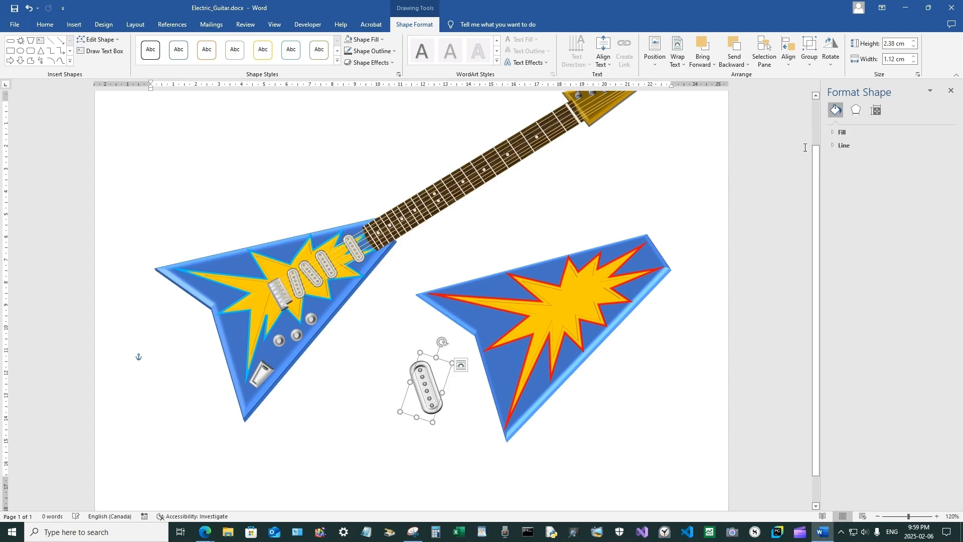
Apply a bevel preset with a 3 pt top bevel height to the grouped pickup, and scale the group down slightly.
{"action": "left_click", "coordinate": [362, 63]}
{"action": "mouse_move", "coordinate": [380, 196]}
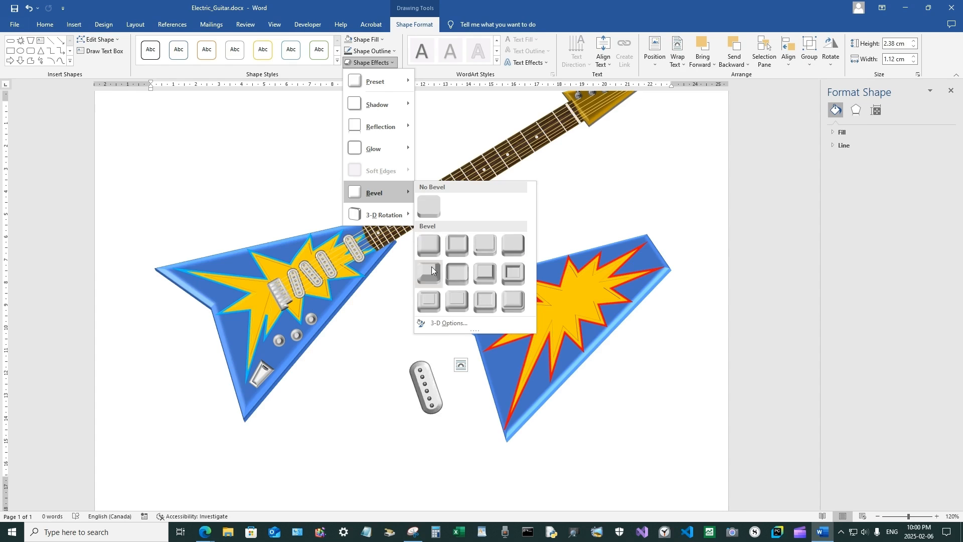
{"action": "left_click", "coordinate": [460, 245]}
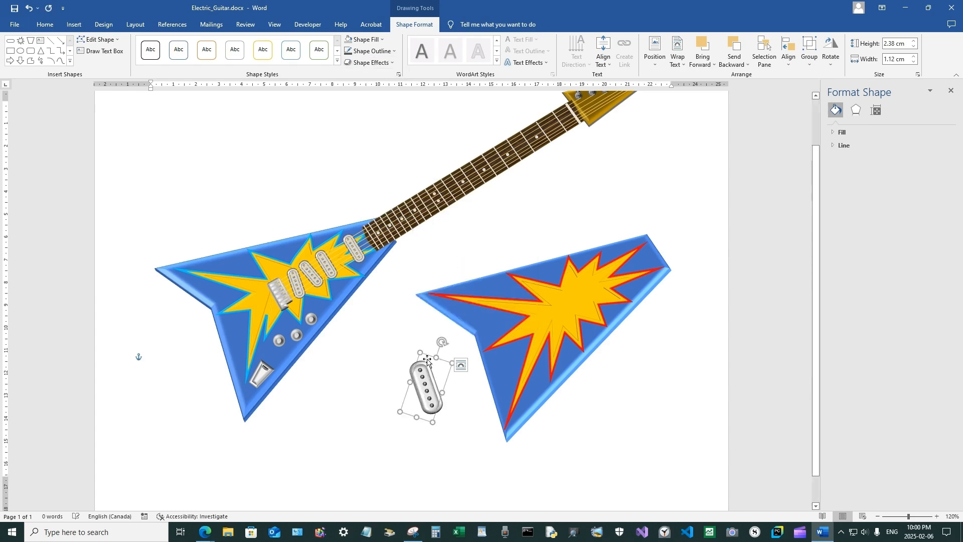
{"action": "left_click", "coordinate": [856, 111]}
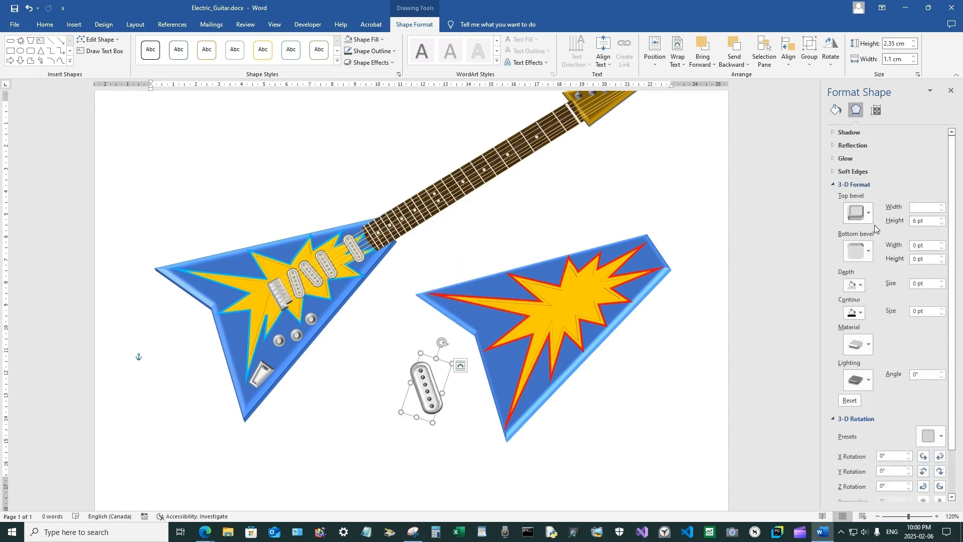
{"action": "left_click", "coordinate": [942, 224]}
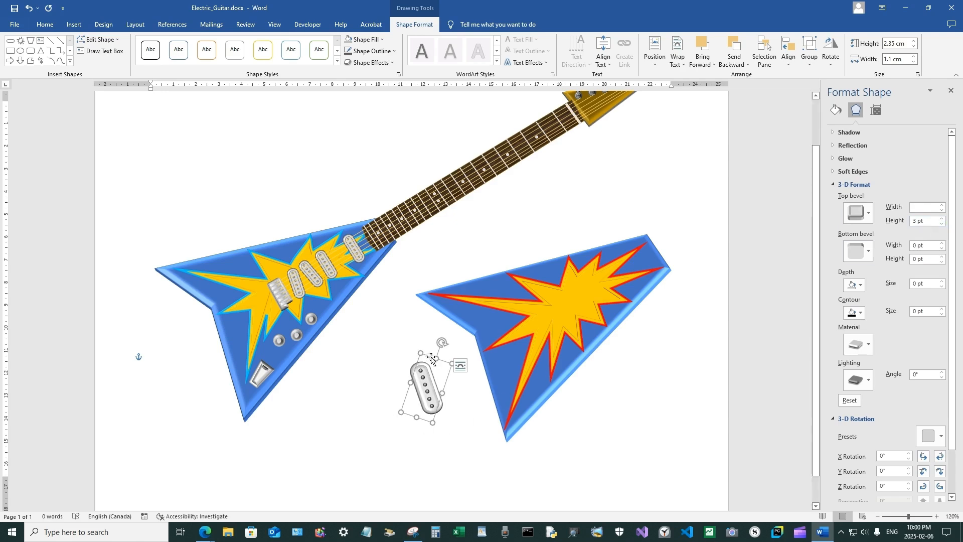
{"action": "left_click_drag", "start_coordinate": [421, 352], "coordinate": [424, 368]}
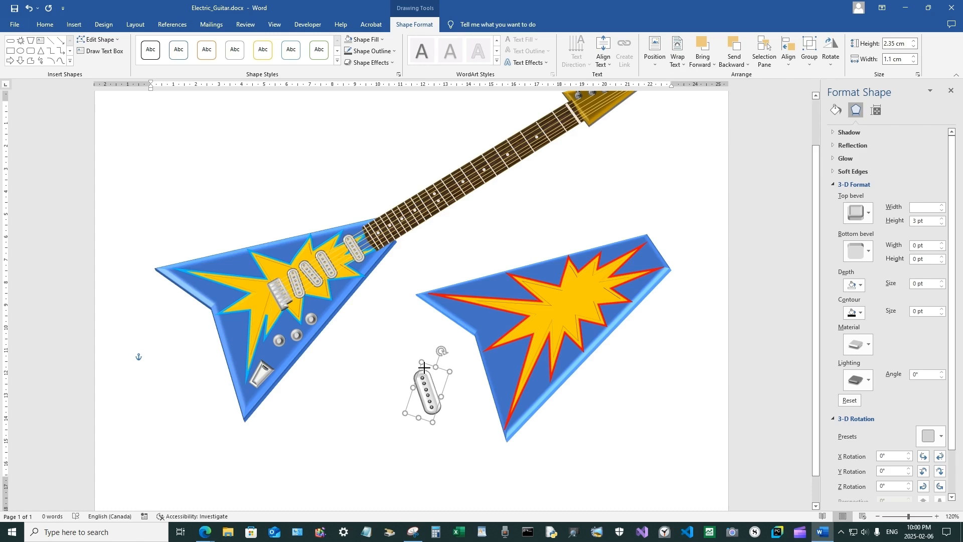
Set the outline of the six circles inside the pickup group to White, Background 1, Darker 35%.
{"action": "left_click", "coordinate": [421, 381]}
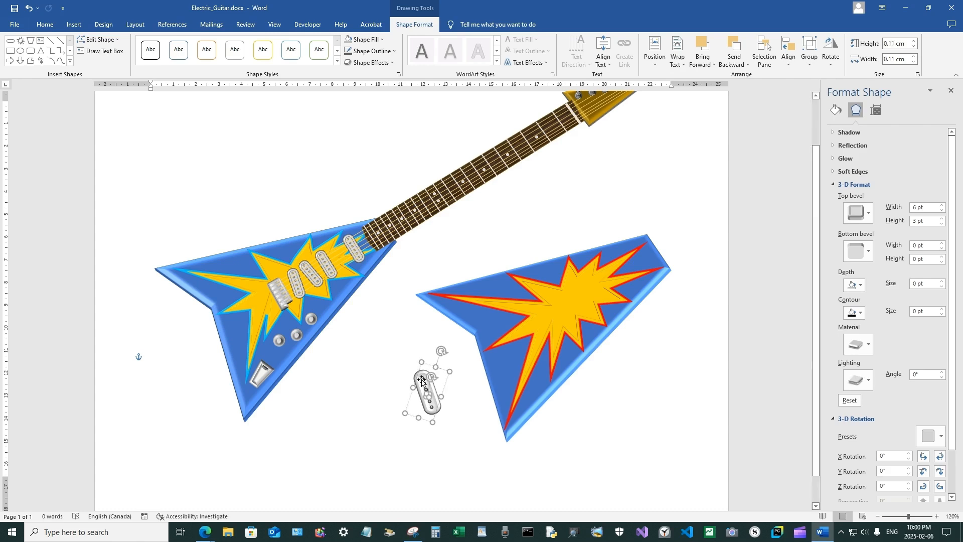
{"action": "left_click", "coordinate": [421, 377], "text": "shift"}
{"action": "left_click", "coordinate": [424, 385], "text": "shift"}
{"action": "left_click", "coordinate": [431, 408], "text": "shift"}
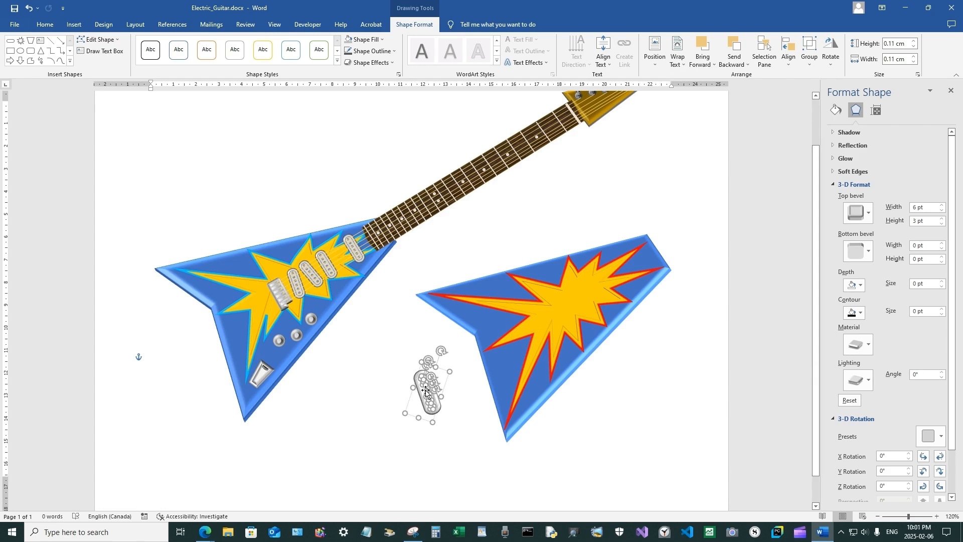
{"action": "left_click", "coordinate": [426, 391], "text": "shift"}
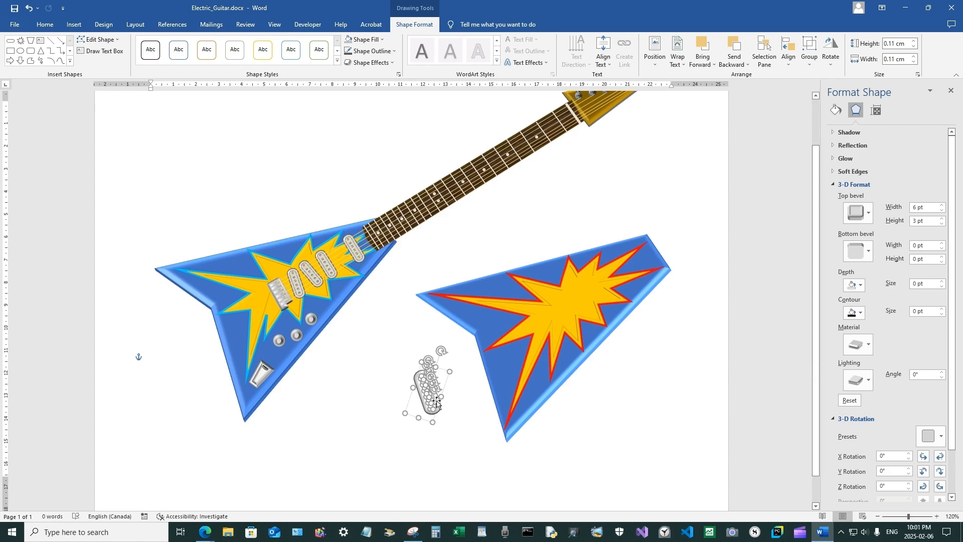
{"action": "left_click", "coordinate": [374, 52]}
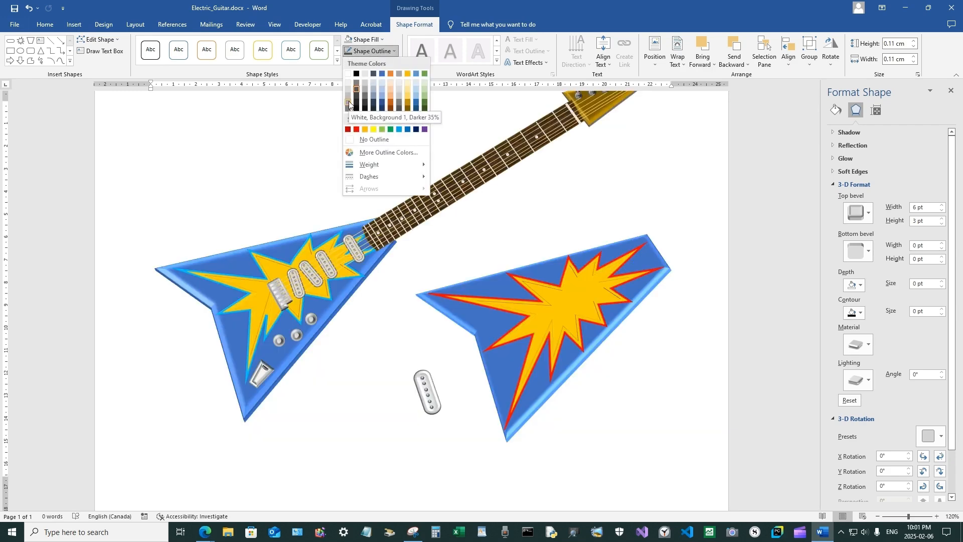
{"action": "left_click", "coordinate": [349, 104]}
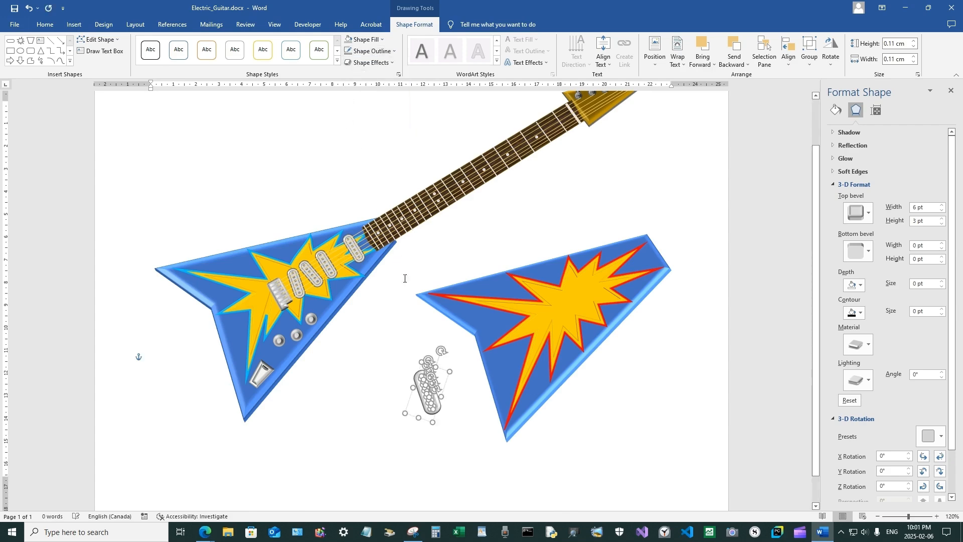
{"action": "left_click", "coordinate": [407, 313]}
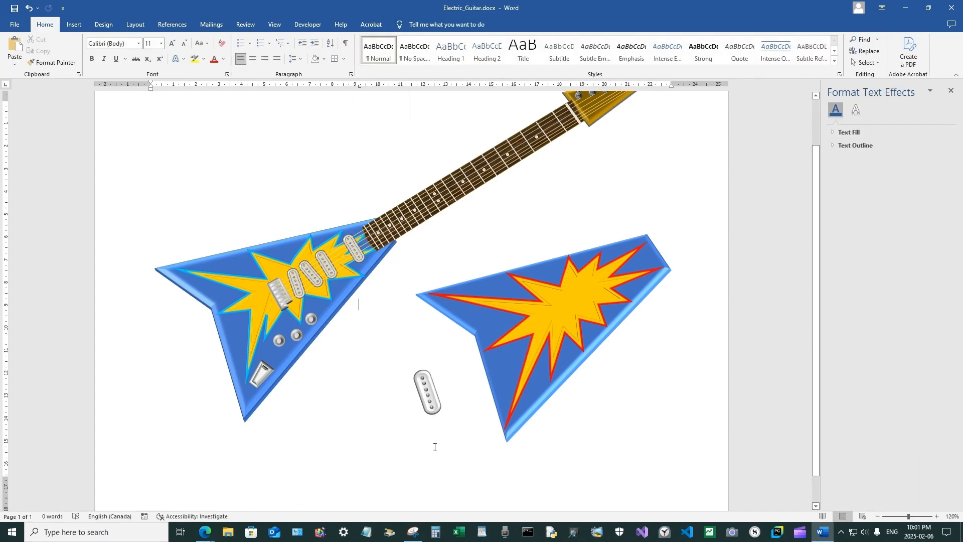
Place the pickup on the yellow burst near the body's neck end, sized about 1.58 × 0.75 cm.
{"action": "left_click_drag", "start_coordinate": [436, 416], "coordinate": [593, 280]}
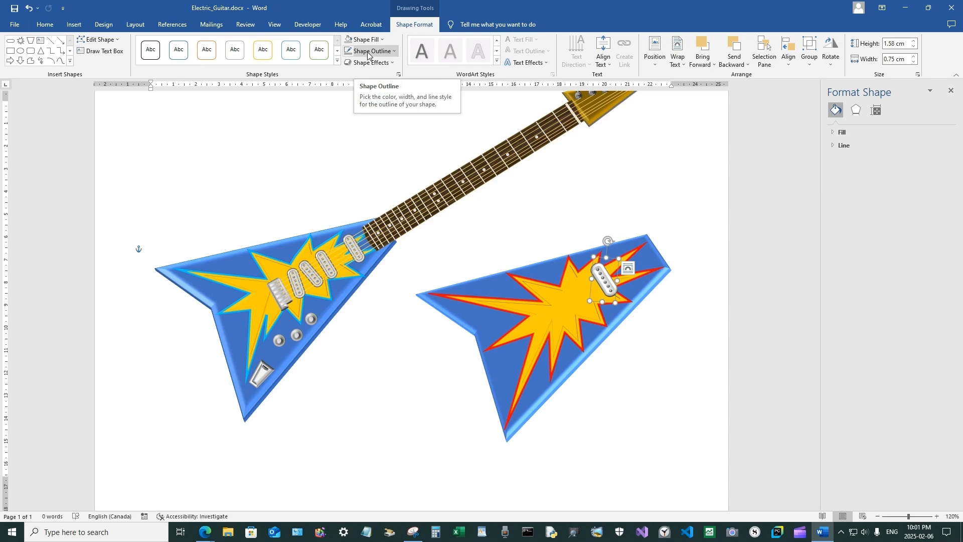
Fill the rounded base shape inside the pickup group with a gray gradient variation.
{"action": "left_click", "coordinate": [368, 52]}
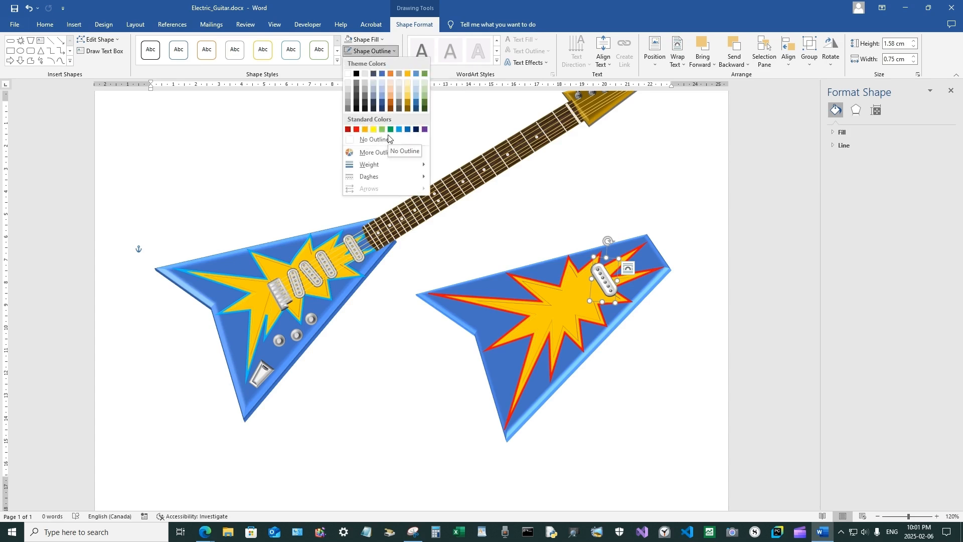
{"action": "left_click", "coordinate": [367, 40]}
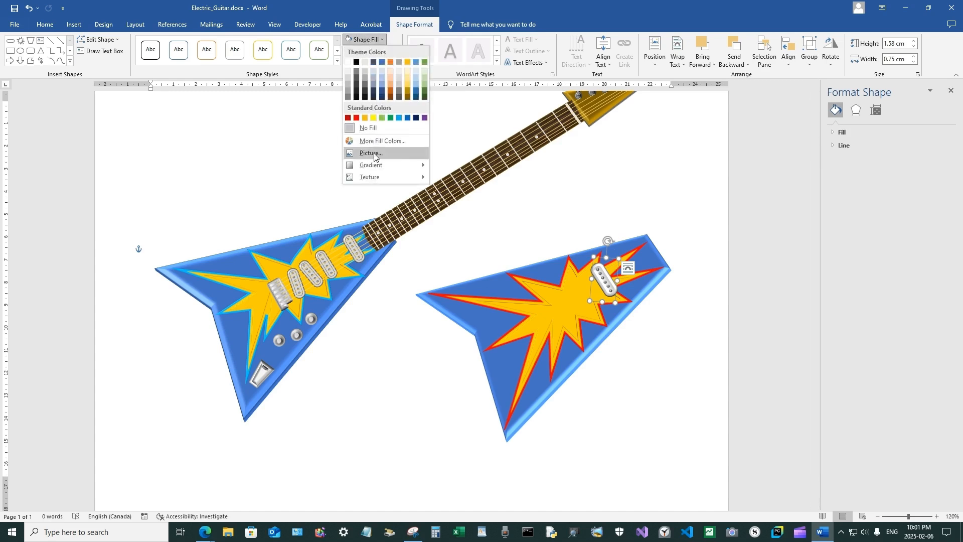
{"action": "mouse_move", "coordinate": [379, 169]}
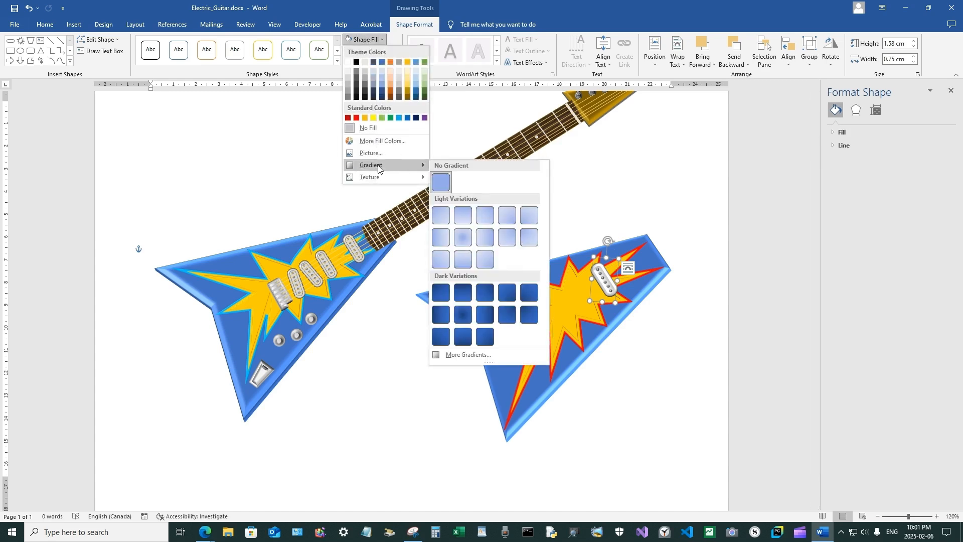
{"action": "left_click", "coordinate": [461, 105]}
{"action": "left_click", "coordinate": [608, 279]}
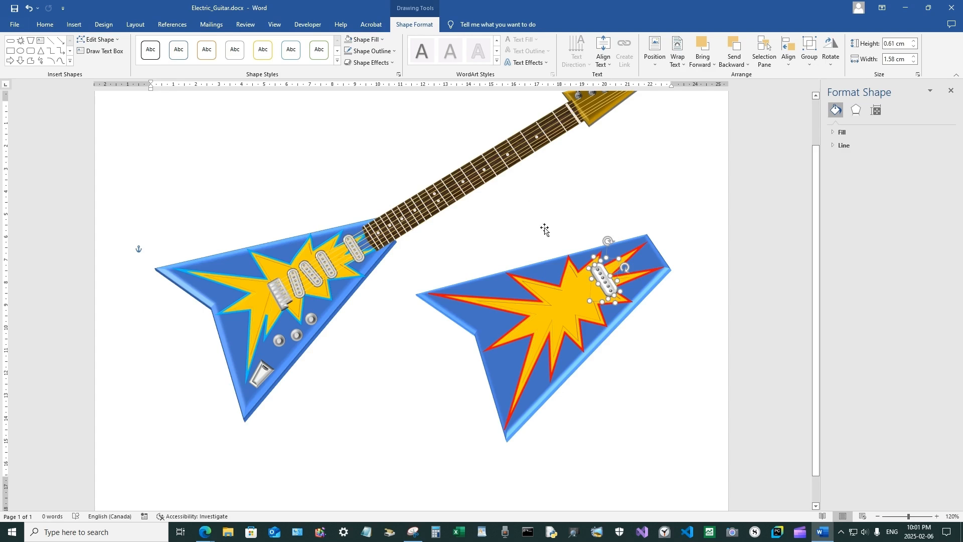
{"action": "left_click", "coordinate": [369, 40]}
{"action": "mouse_move", "coordinate": [378, 165]}
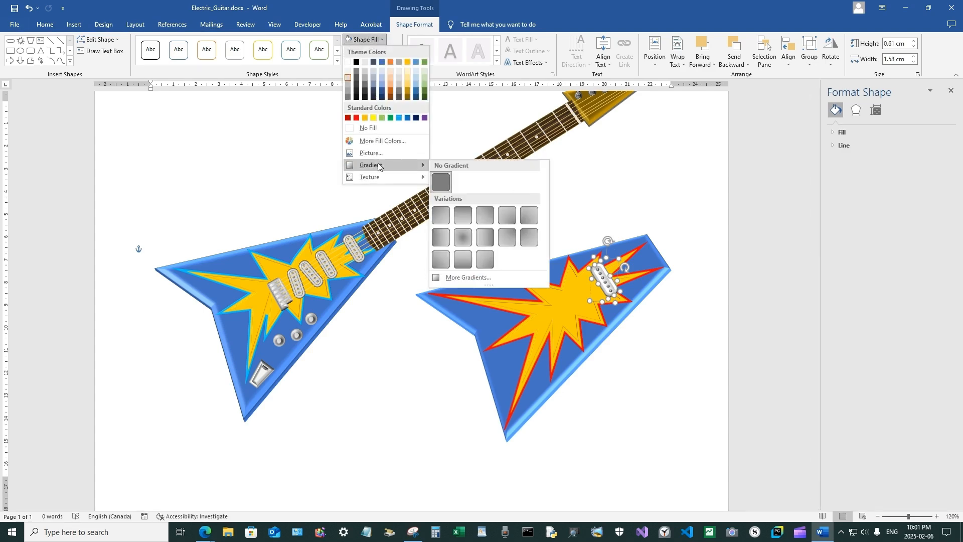
{"action": "left_click", "coordinate": [455, 219]}
{"action": "left_click", "coordinate": [667, 370]}
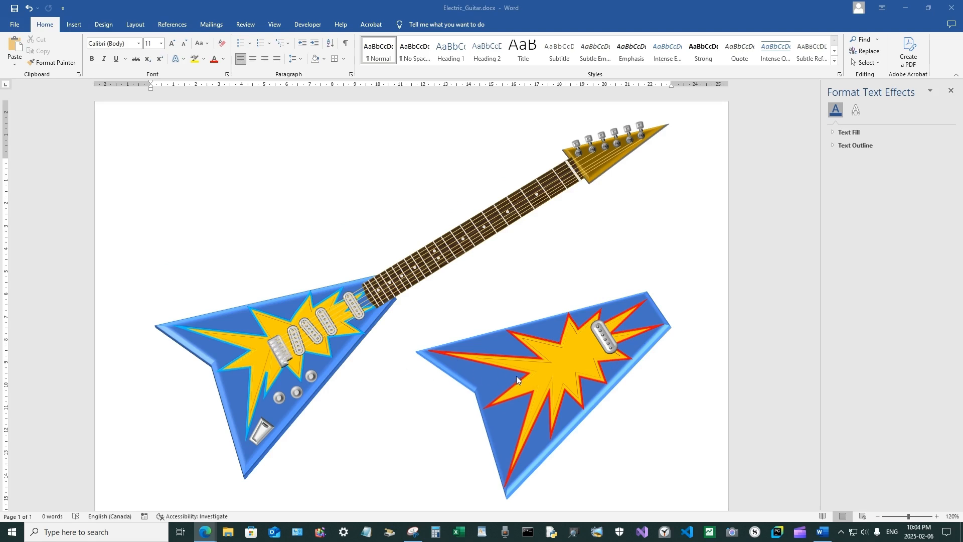
{"action": "left_click", "coordinate": [601, 333]}
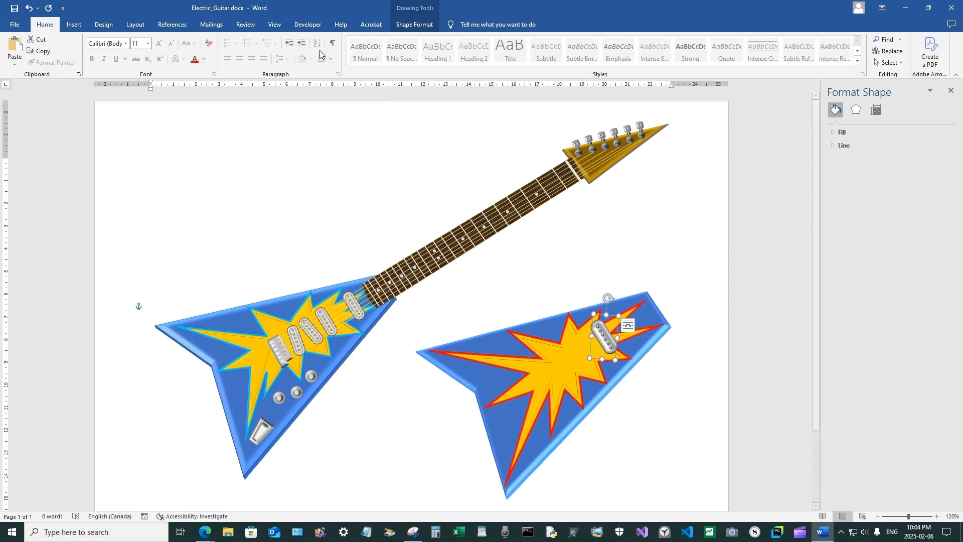
{"action": "left_click", "coordinate": [415, 25]}
{"action": "left_click", "coordinate": [371, 63]}
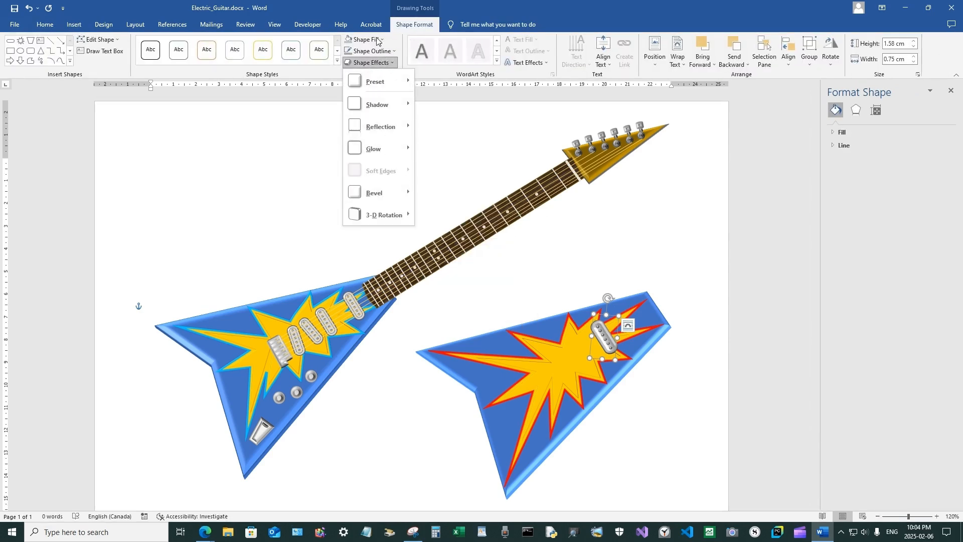
{"action": "left_click", "coordinate": [378, 40]}
{"action": "left_click", "coordinate": [372, 40]}
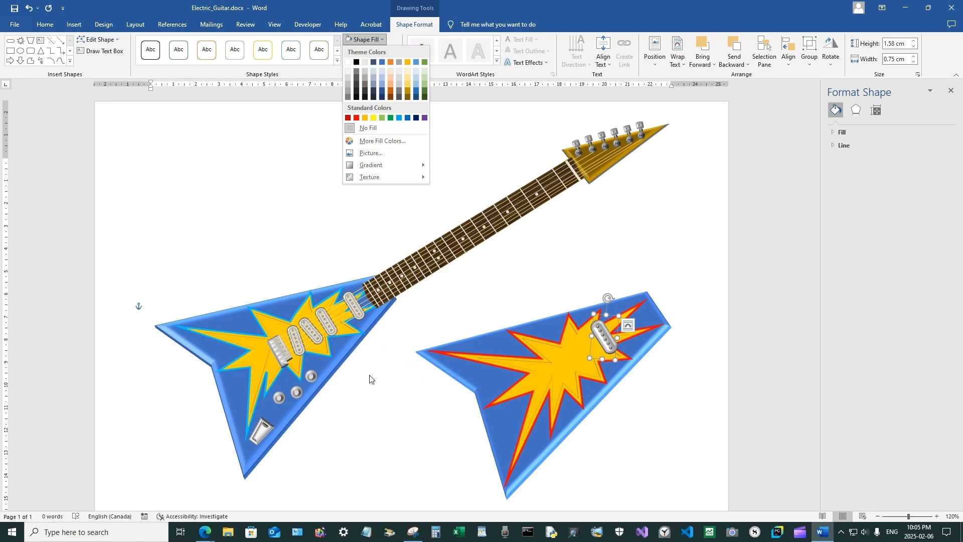
{"action": "left_click", "coordinate": [398, 380]}
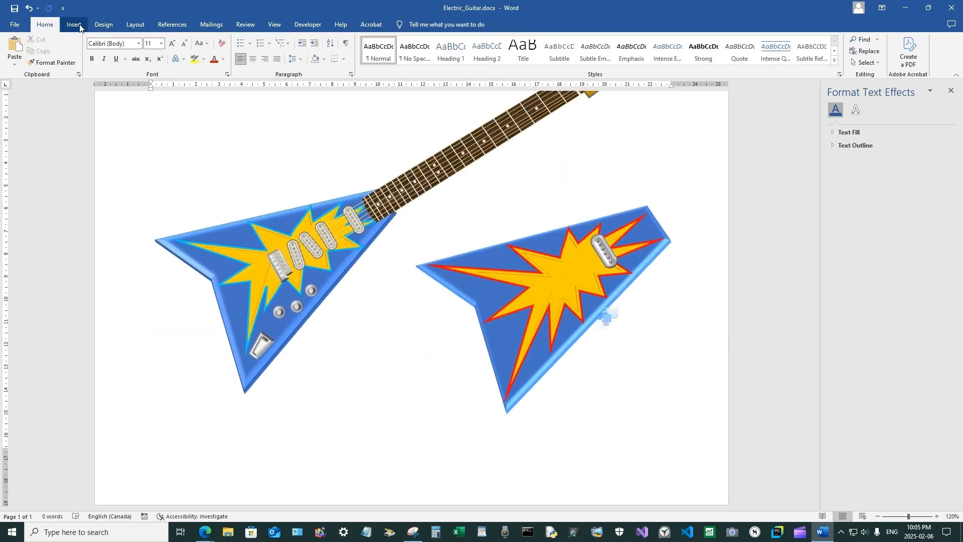
Draw a rectangle about 1.81 cm high and 3.51 cm wide in the empty area below the two guitar bodies.
{"action": "left_click", "coordinate": [74, 25]}
{"action": "left_click", "coordinate": [138, 50]}
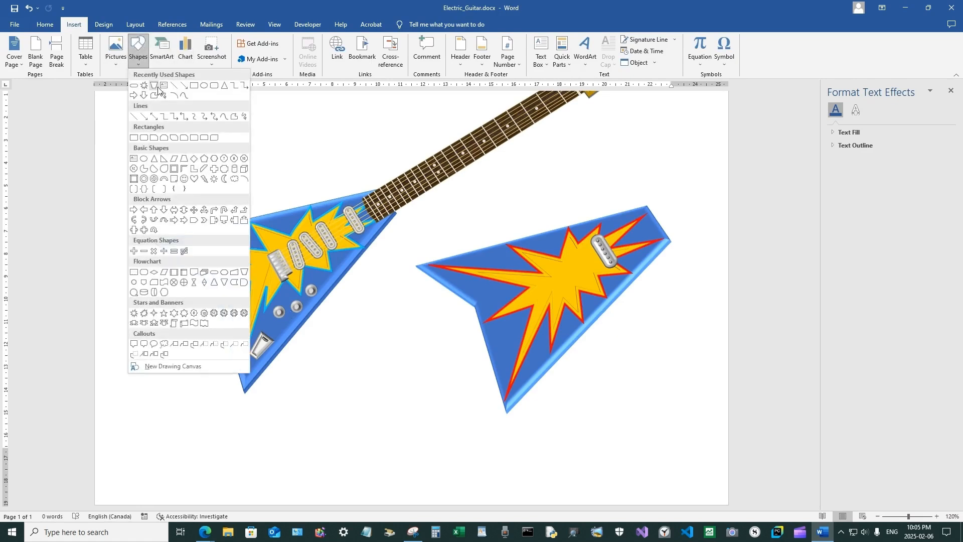
{"action": "left_click", "coordinate": [134, 138]}
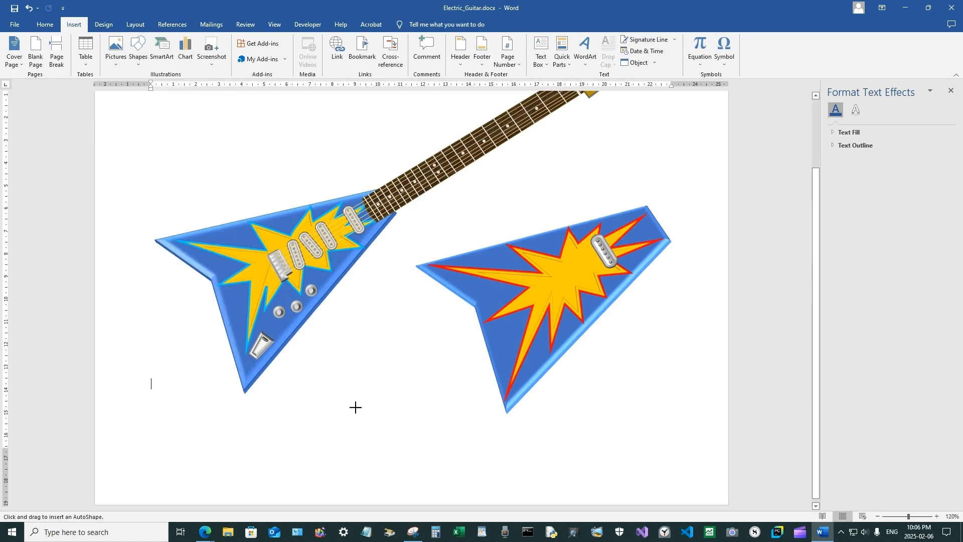
{"action": "left_click_drag", "start_coordinate": [346, 378], "coordinate": [426, 419]}
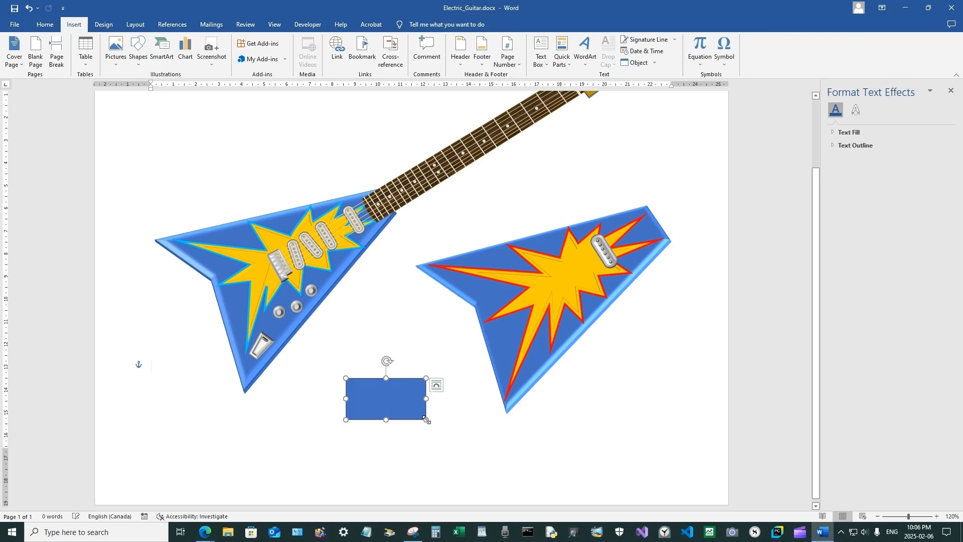
Cut a notch into the rectangle's upper-right corner by adding a point on each adjoining edge and moving the corner point inward.
{"action": "right_click", "coordinate": [397, 384]}
{"action": "left_click", "coordinate": [436, 255]}
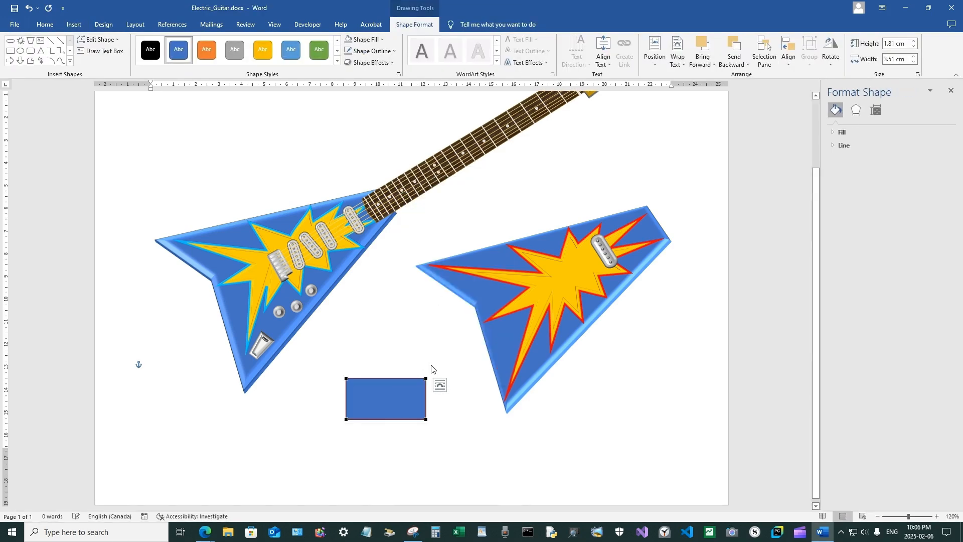
{"action": "right_click", "coordinate": [405, 378]}
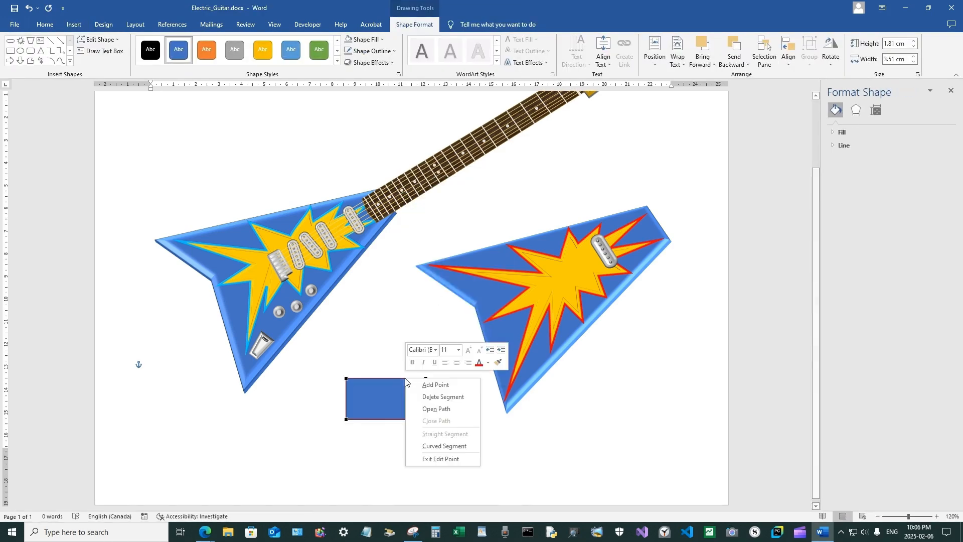
{"action": "left_click", "coordinate": [417, 383]}
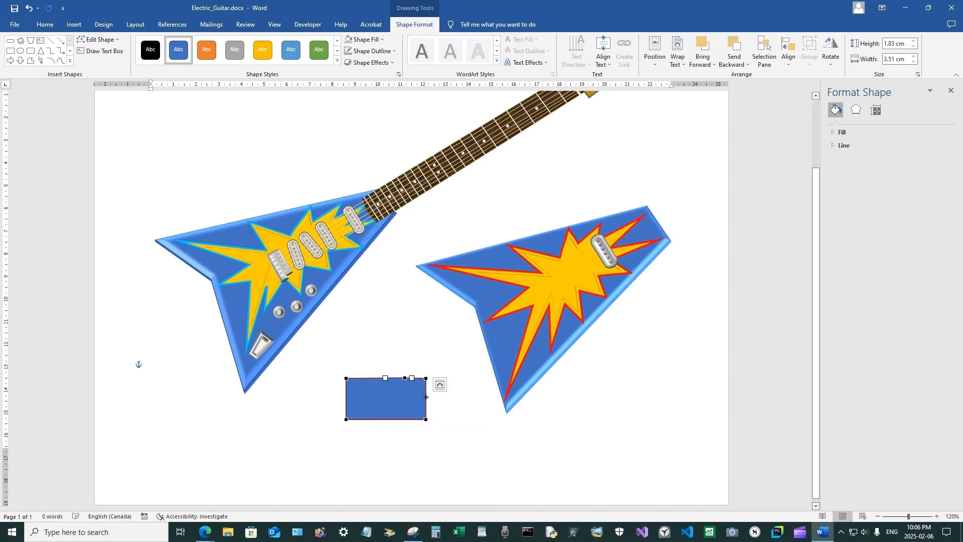
{"action": "right_click", "coordinate": [427, 396]}
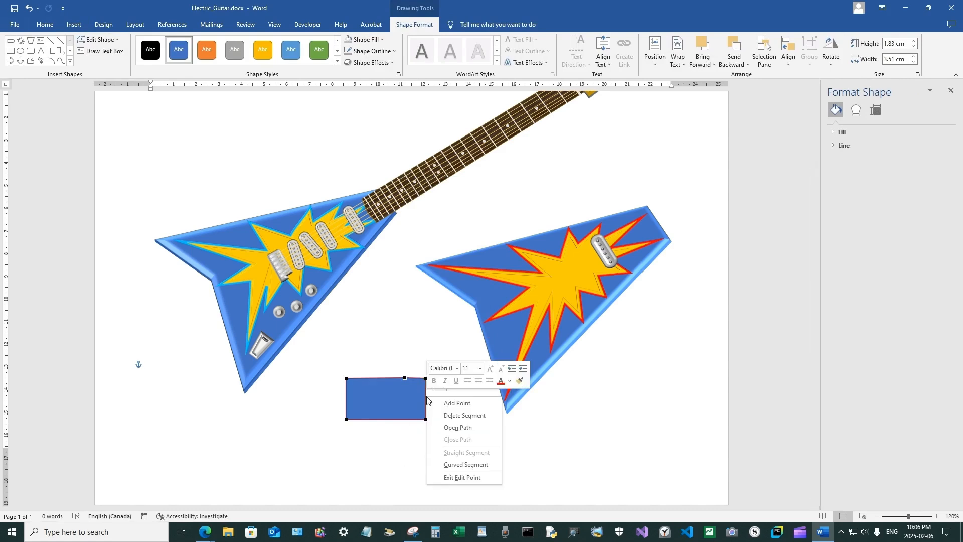
{"action": "left_click", "coordinate": [442, 402]}
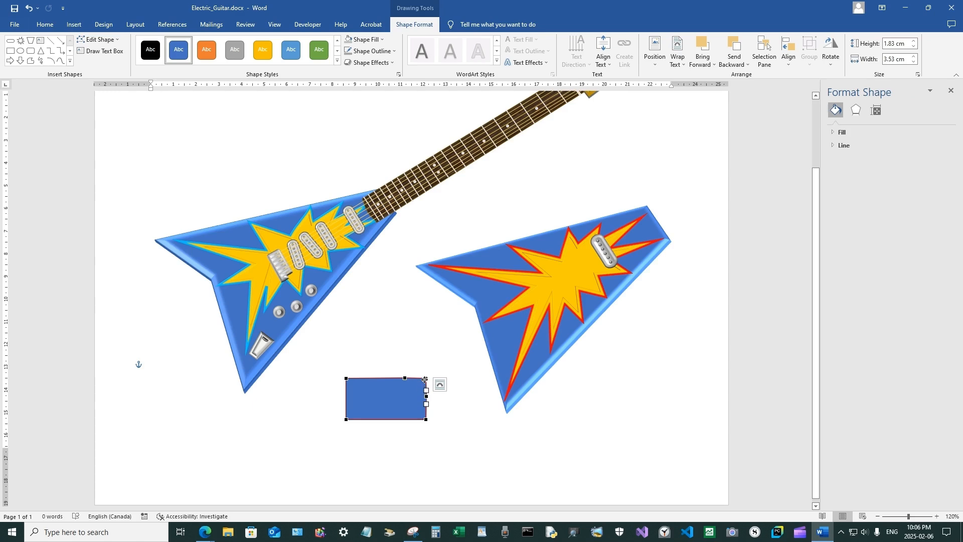
{"action": "left_click_drag", "start_coordinate": [426, 378], "coordinate": [402, 398]}
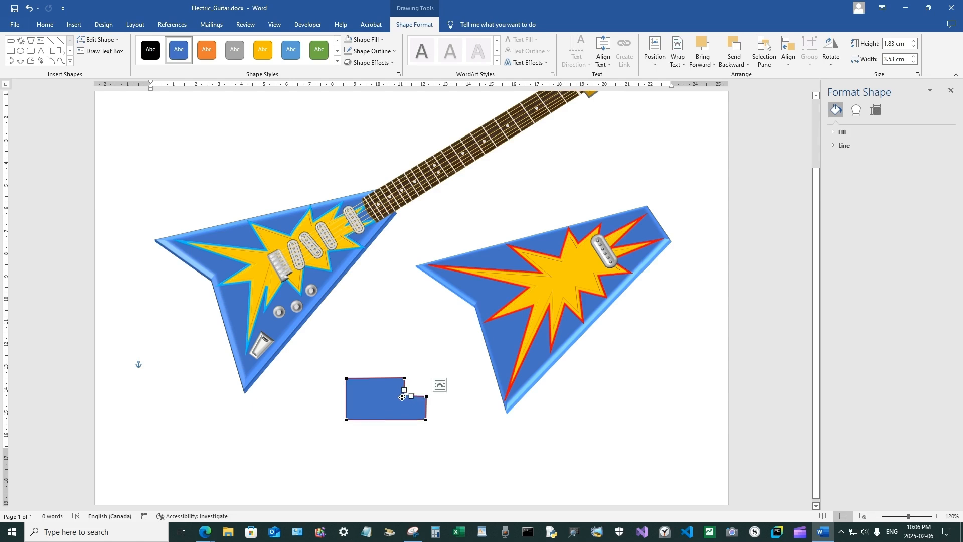
Fill the notched shape with white and give it a light gray outline.
{"action": "left_click", "coordinate": [382, 39]}
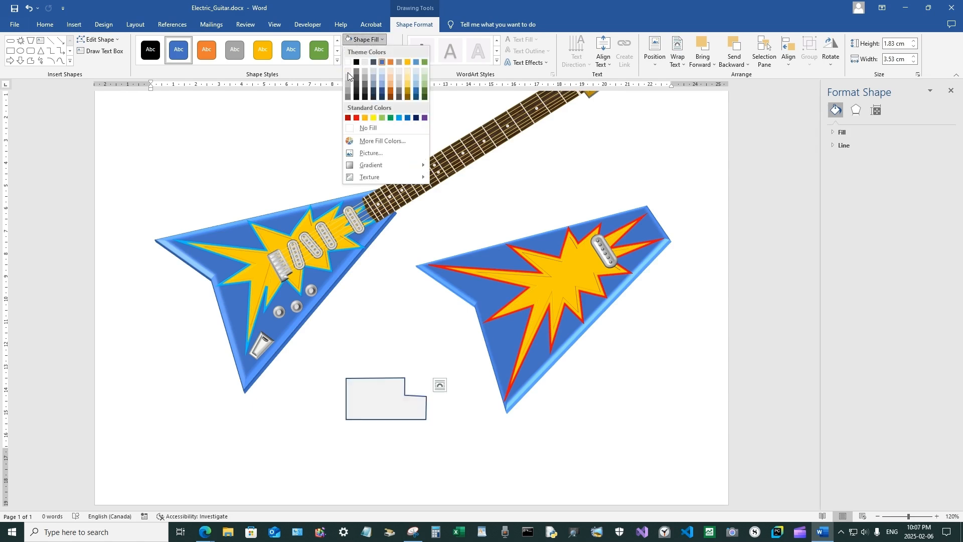
{"action": "left_click", "coordinate": [348, 63]}
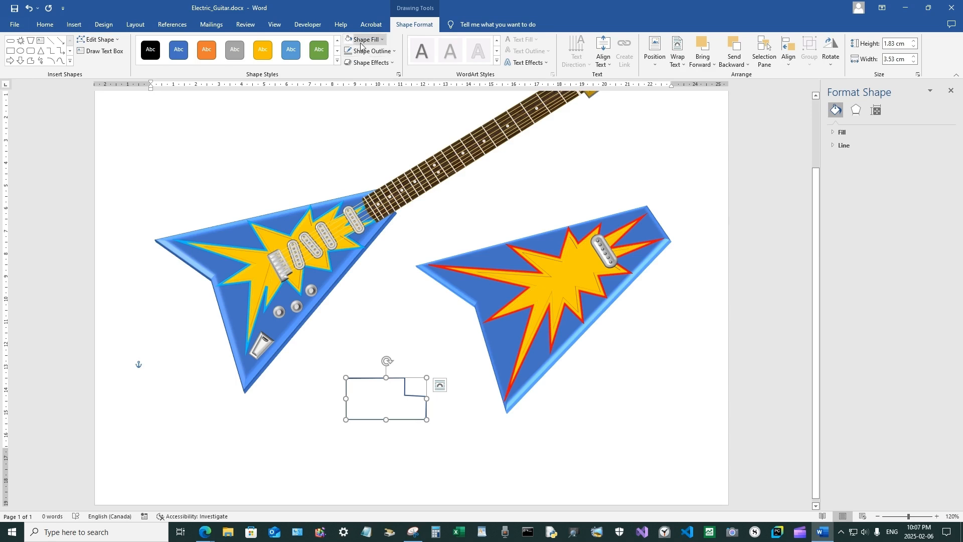
{"action": "left_click", "coordinate": [382, 40]}
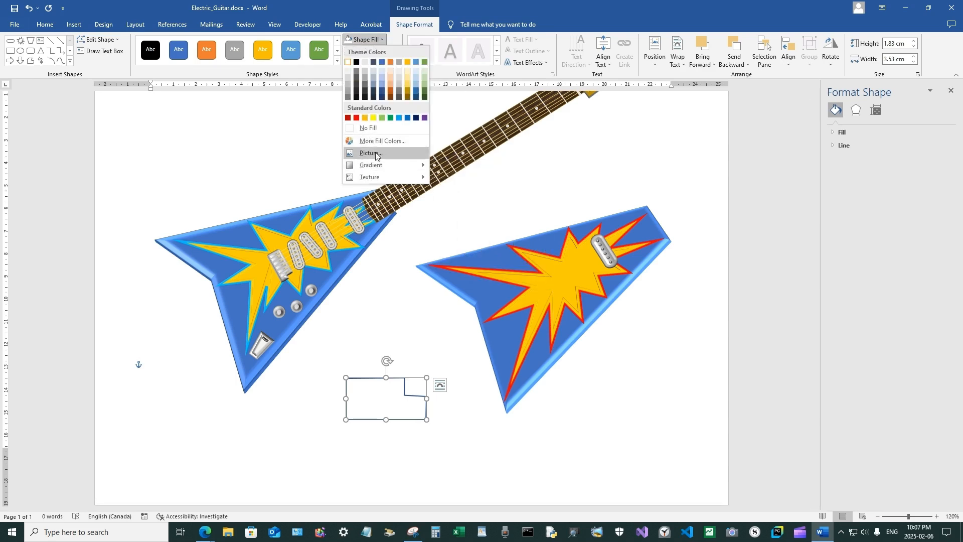
{"action": "left_click", "coordinate": [266, 132]}
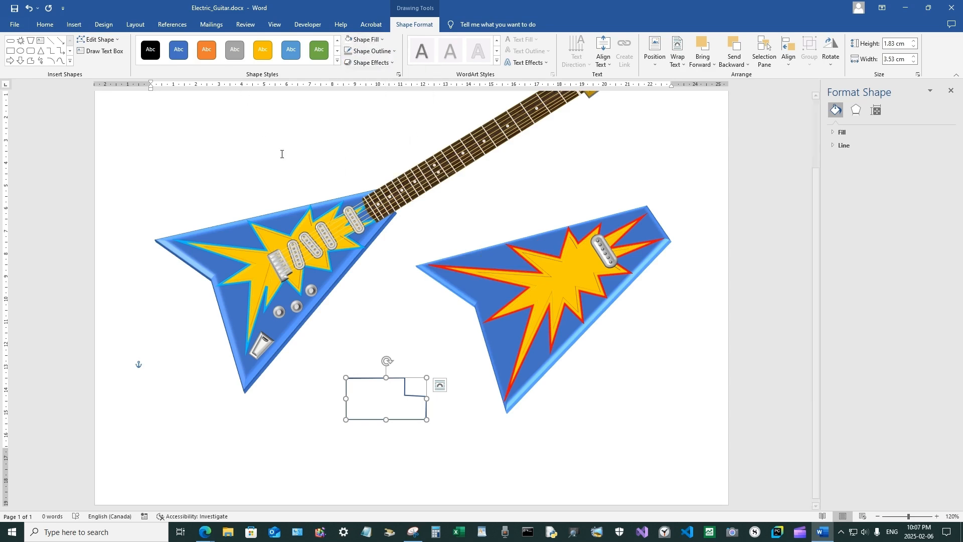
{"action": "left_click", "coordinate": [380, 51]}
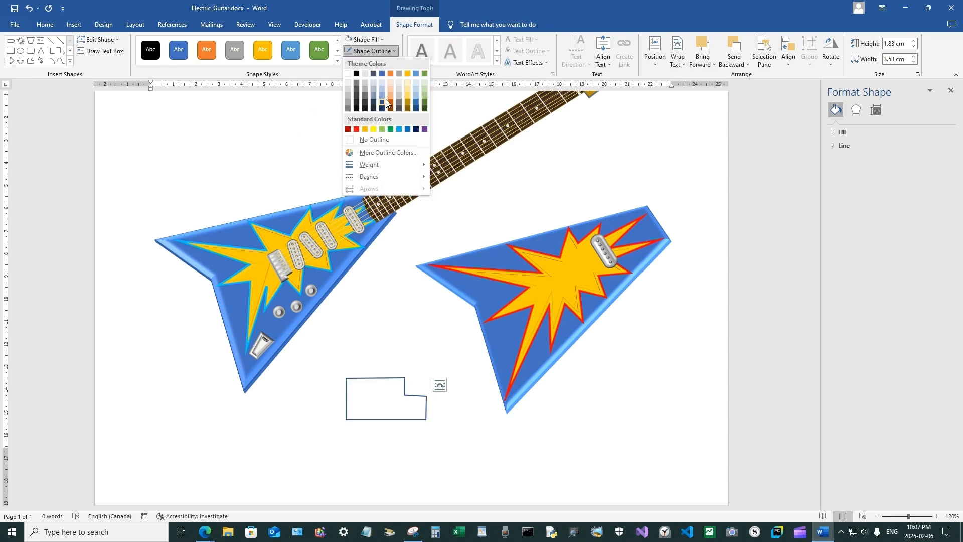
{"action": "left_click", "coordinate": [347, 90]}
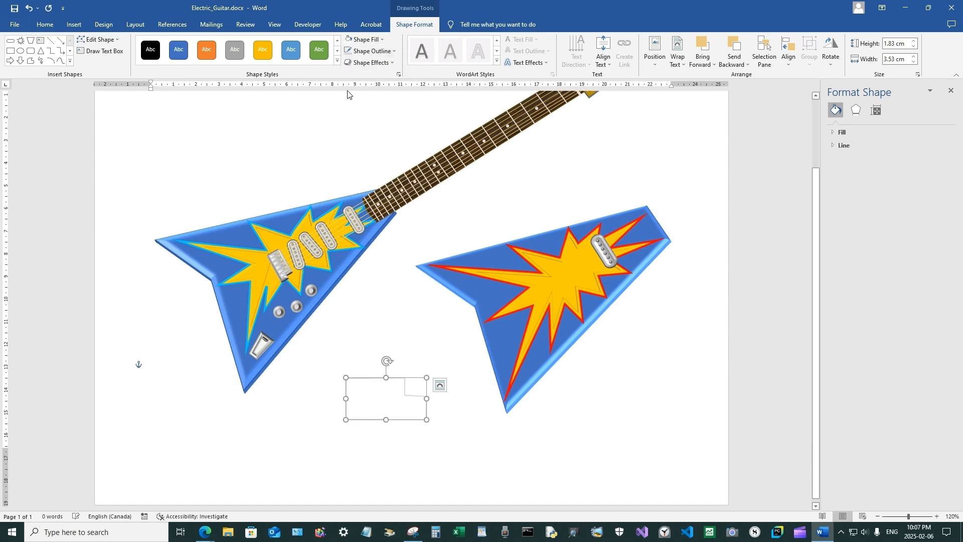
Apply a ridged-edge bevel preset to the notched shape.
{"action": "left_click", "coordinate": [369, 63]}
{"action": "mouse_move", "coordinate": [390, 191]}
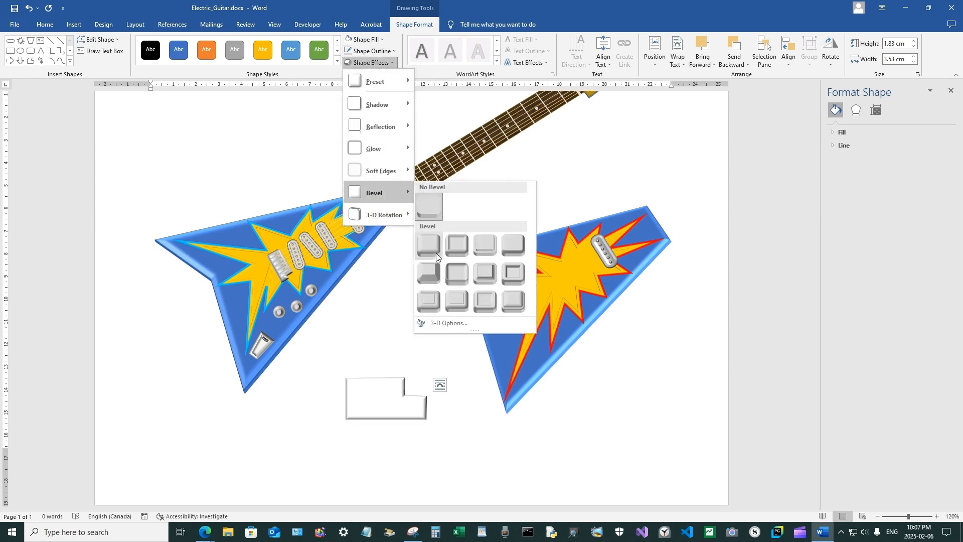
{"action": "left_click", "coordinate": [454, 301]}
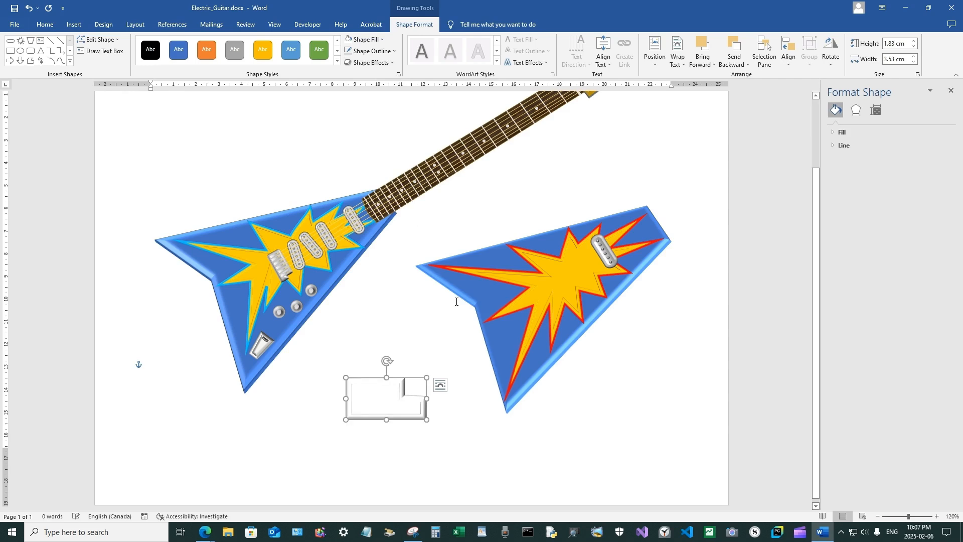
Adjust the upper-left corner point of the notched shape to straighten its upper edge.
{"action": "right_click", "coordinate": [387, 394]}
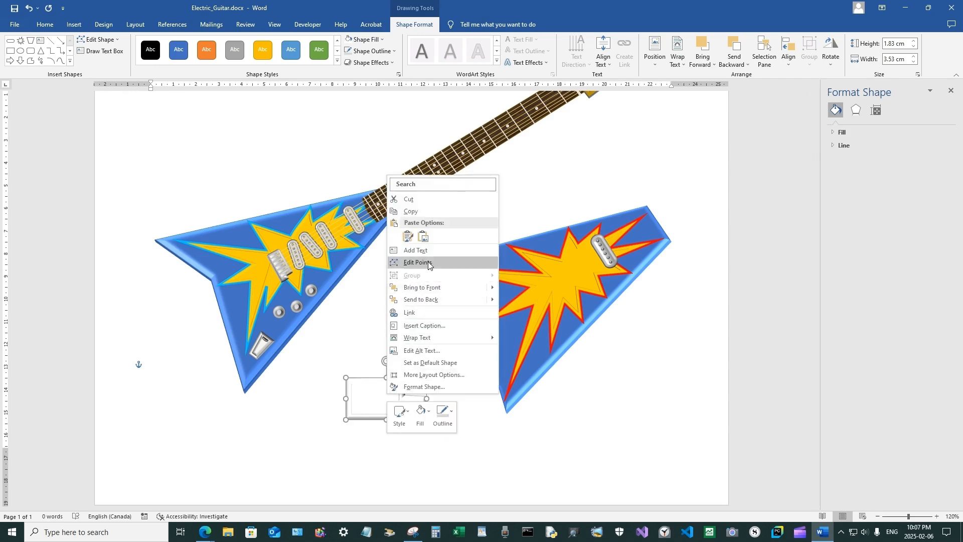
{"action": "left_click", "coordinate": [412, 263]}
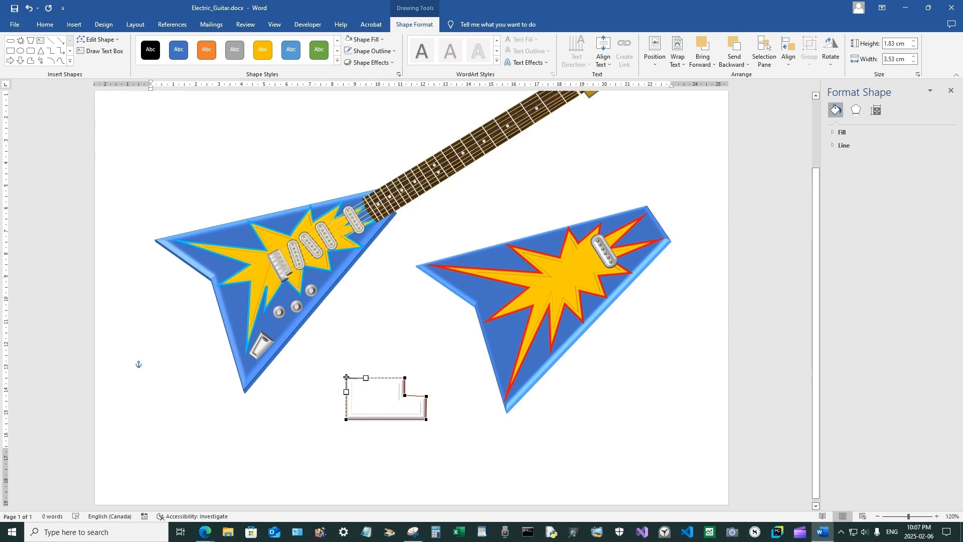
{"action": "left_click", "coordinate": [368, 345]}
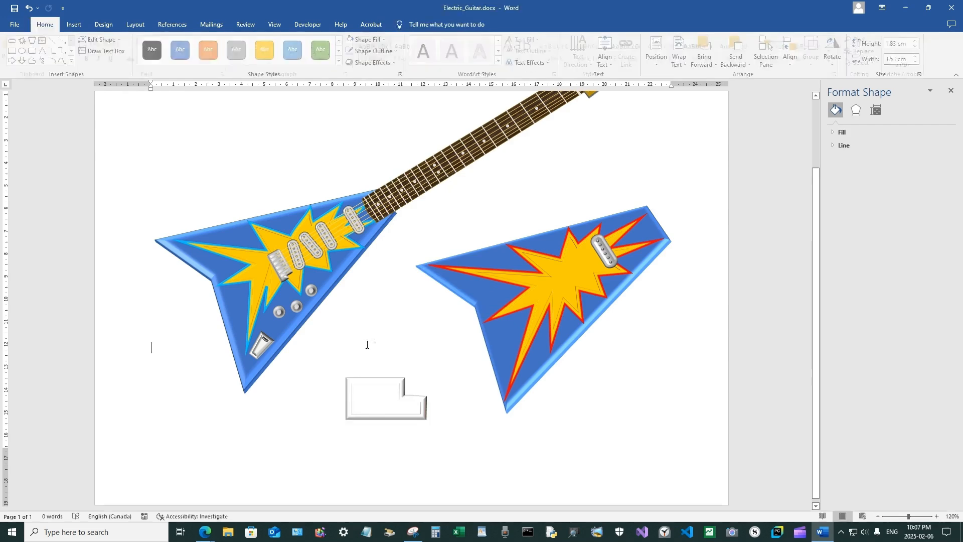
Fill the notched shape with a linear gray-to-white gradient variation.
{"action": "left_click", "coordinate": [377, 400]}
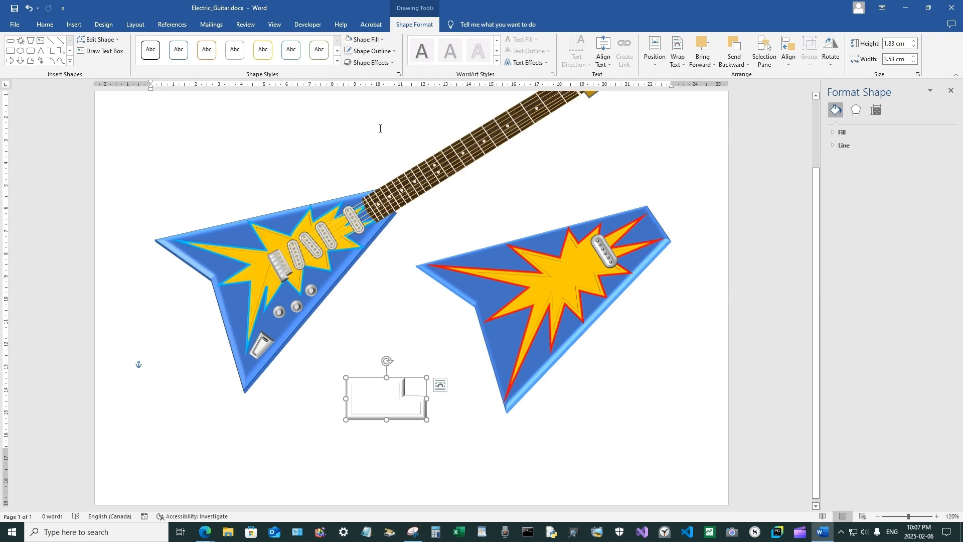
{"action": "left_click", "coordinate": [366, 40]}
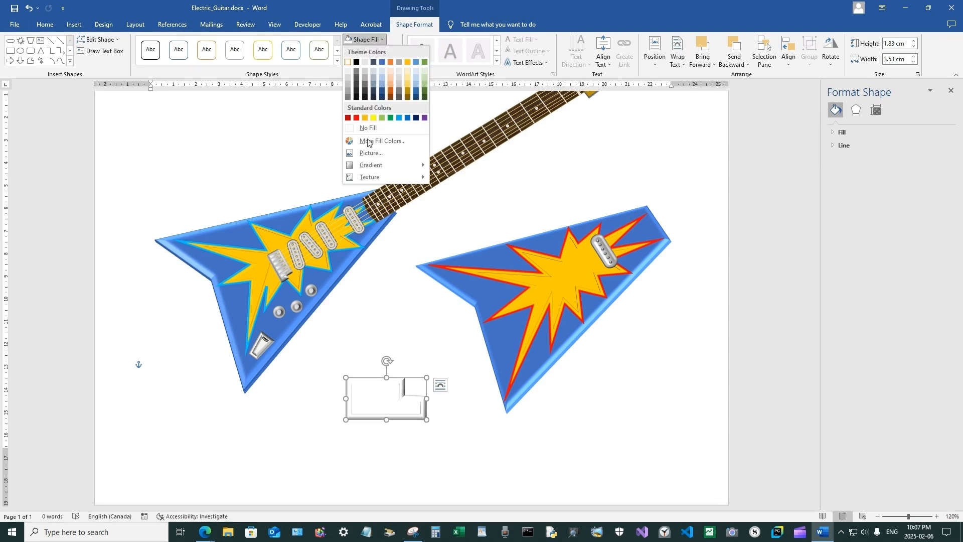
{"action": "mouse_move", "coordinate": [371, 166]}
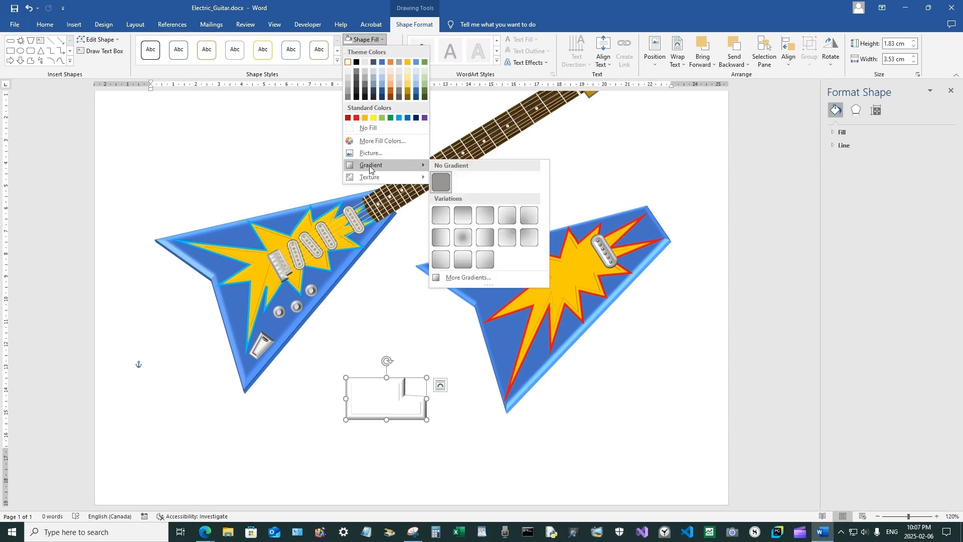
{"action": "left_click", "coordinate": [462, 216]}
Try rotating the notched shape clockwise to the bridge's tilt and scaling it down to 0.79 × 1.69 cm.
{"action": "left_click_drag", "start_coordinate": [384, 362], "coordinate": [427, 370]}
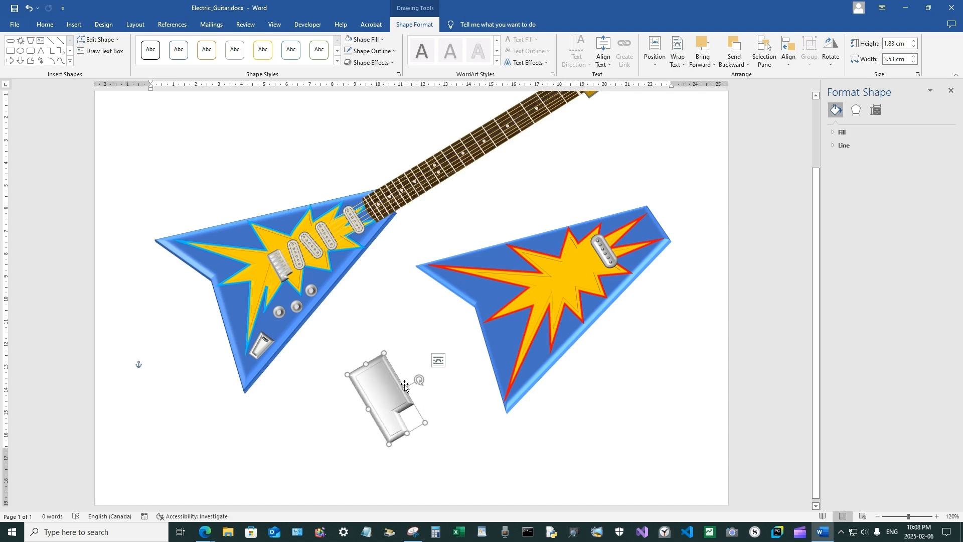
{"action": "left_click_drag", "start_coordinate": [425, 422], "coordinate": [518, 287]}
{"action": "left_click_drag", "start_coordinate": [518, 289], "coordinate": [383, 381]}
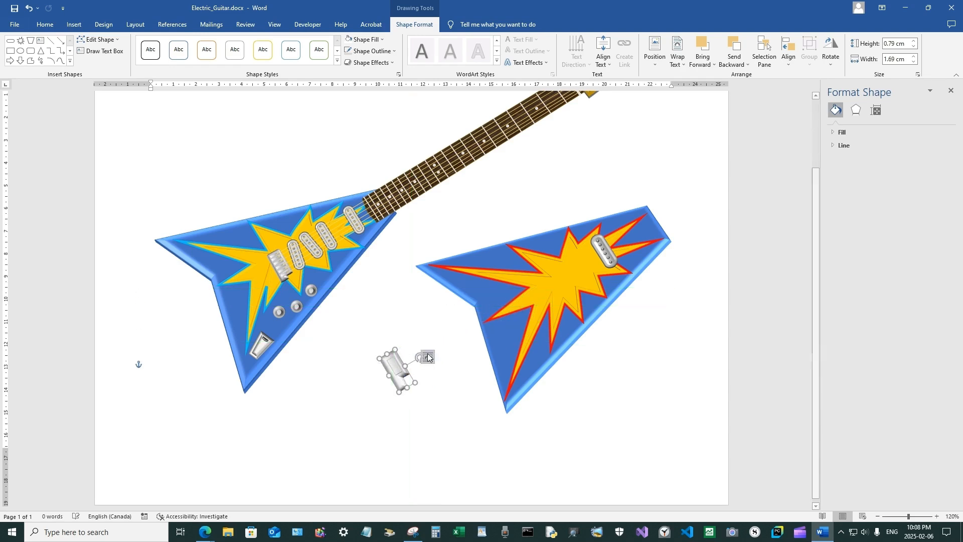
Narrow the corner notch by moving the shape's edit points, with the shape unrotated and enlarged to 2.4 × 3.76 cm.
{"action": "right_click", "coordinate": [396, 371]}
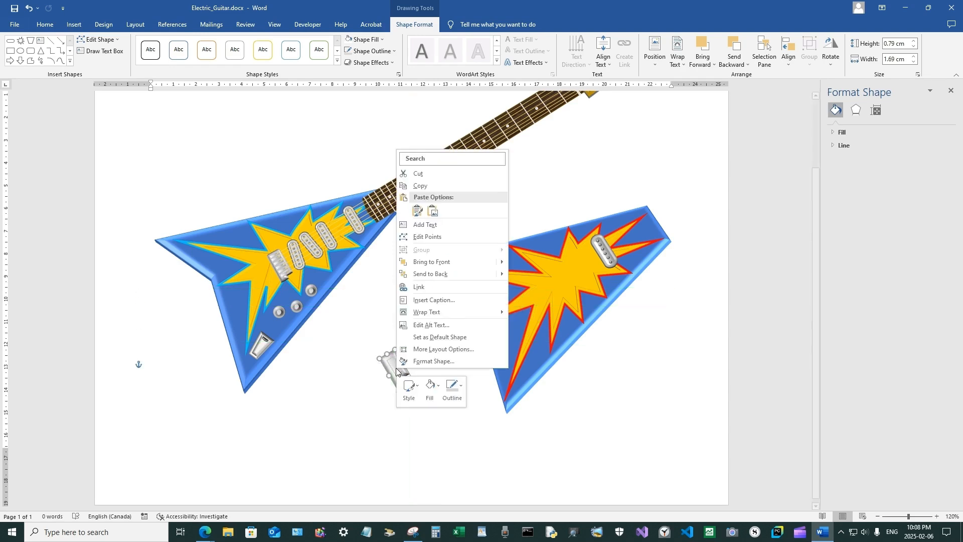
{"action": "left_click", "coordinate": [436, 239]}
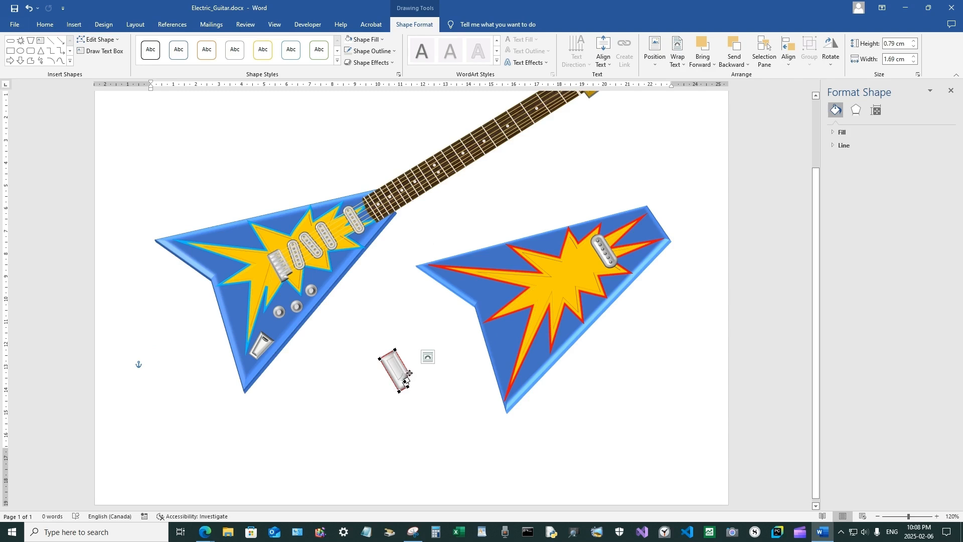
{"action": "left_click_drag", "start_coordinate": [409, 375], "coordinate": [411, 379]}
{"action": "left_click_drag", "start_coordinate": [424, 378], "coordinate": [423, 372]}
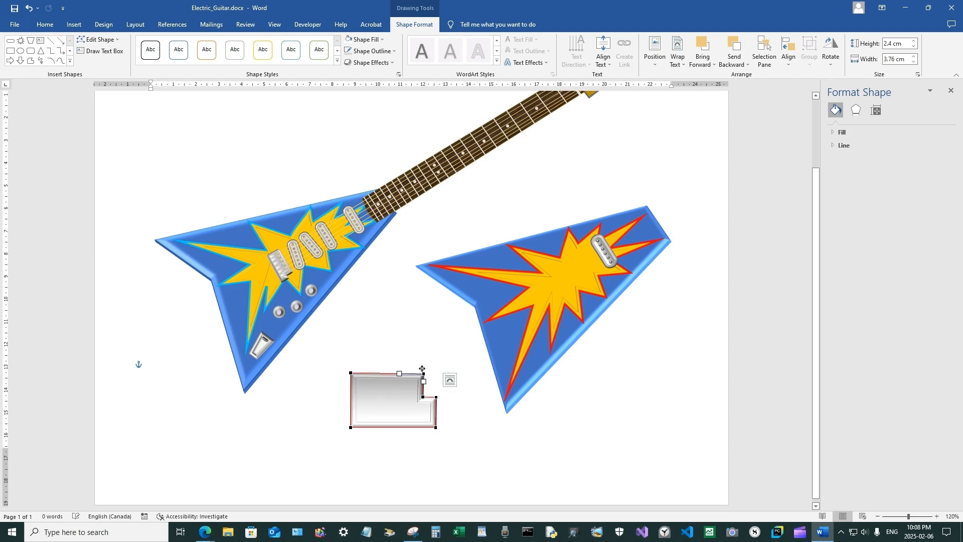
{"action": "left_click", "coordinate": [421, 346]}
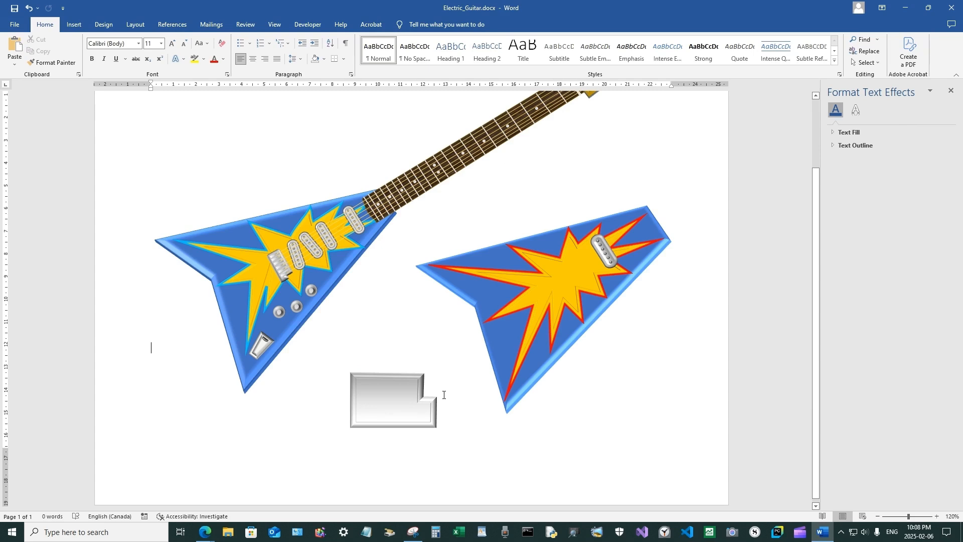
{"action": "left_click", "coordinate": [415, 398]}
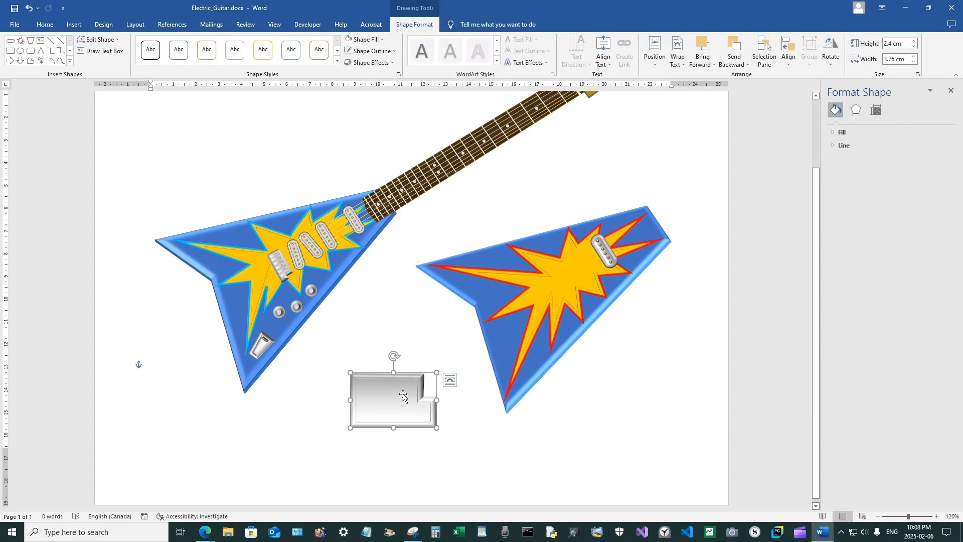
{"action": "left_click", "coordinate": [424, 264]}
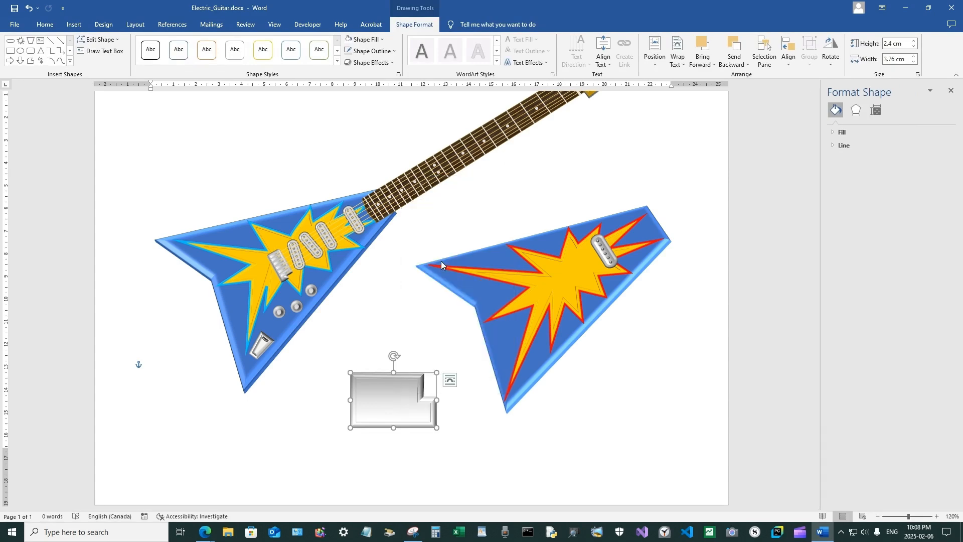
Tilt the notched bridge piece, scale it down and place it on the right guitar body's yellow starburst.
{"action": "left_click_drag", "start_coordinate": [423, 397], "coordinate": [383, 402]}
{"action": "key", "text": "Escape"}
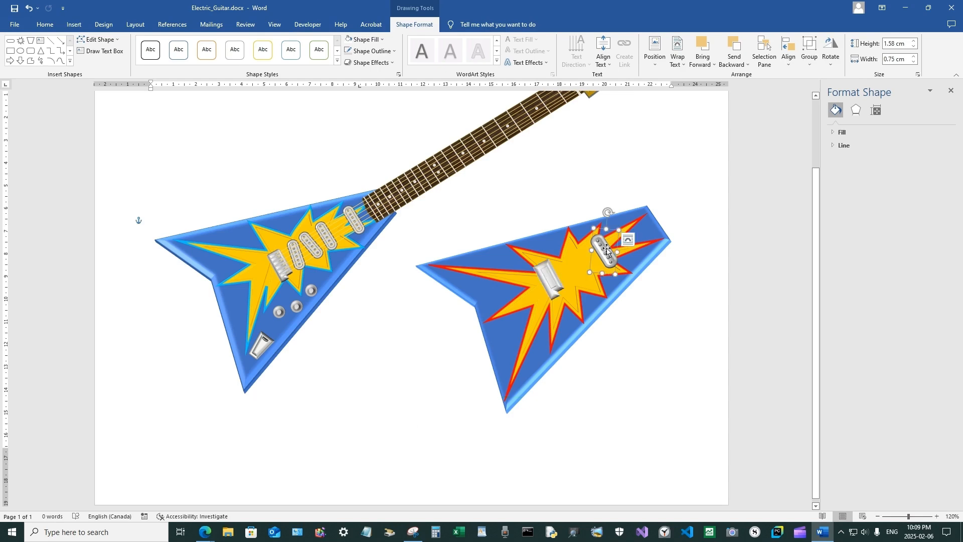
Duplicate the pickup in front of text and arrange the two pickups side by side next to the bridge piece.
{"action": "right_click", "coordinate": [607, 250]}
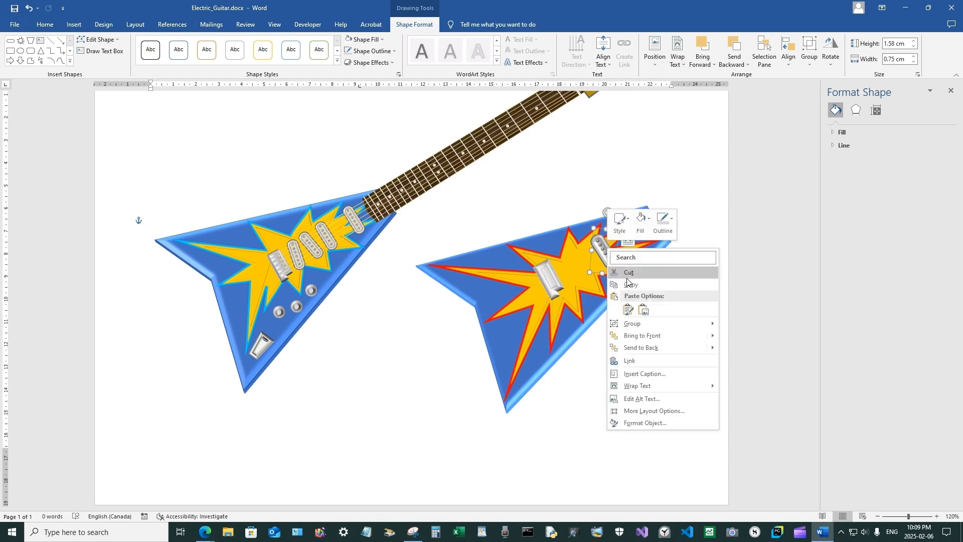
{"action": "left_click", "coordinate": [630, 329]}
{"action": "right_click", "coordinate": [630, 333]}
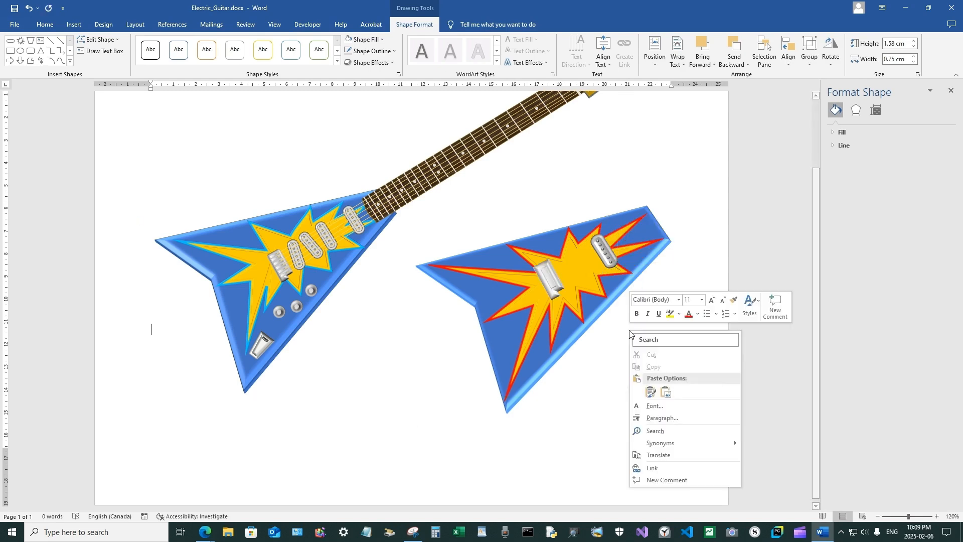
{"action": "left_click", "coordinate": [651, 392]}
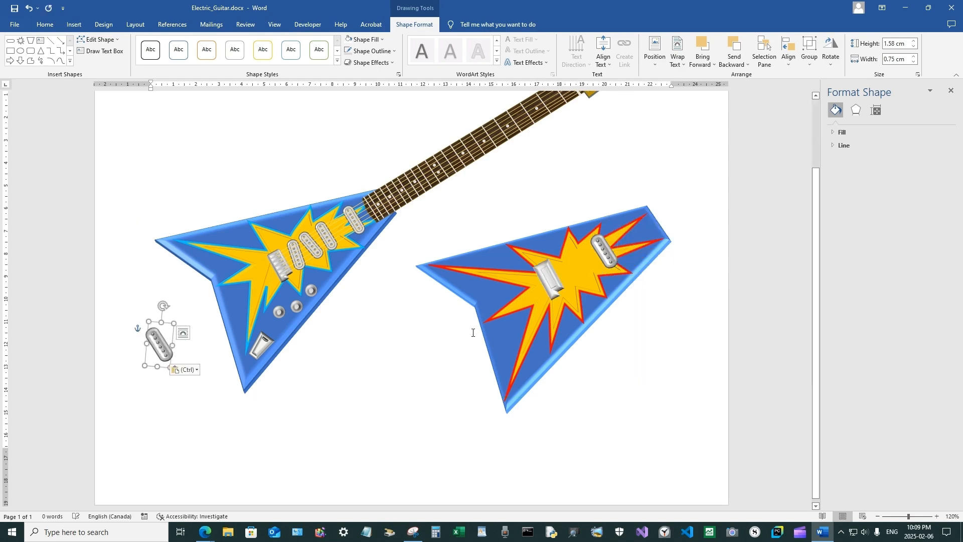
{"action": "left_click", "coordinate": [183, 333]}
{"action": "left_click", "coordinate": [251, 426]}
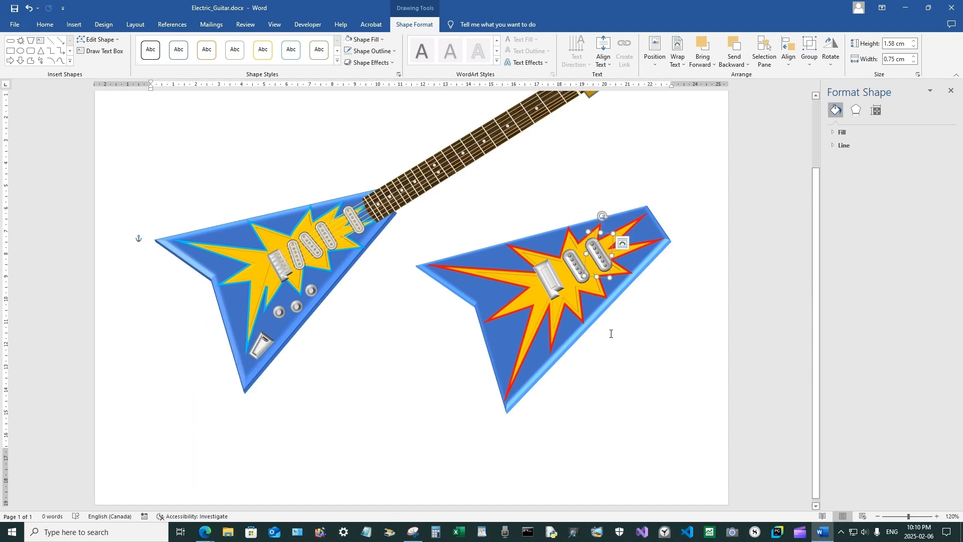
{"action": "left_click", "coordinate": [336, 380]}
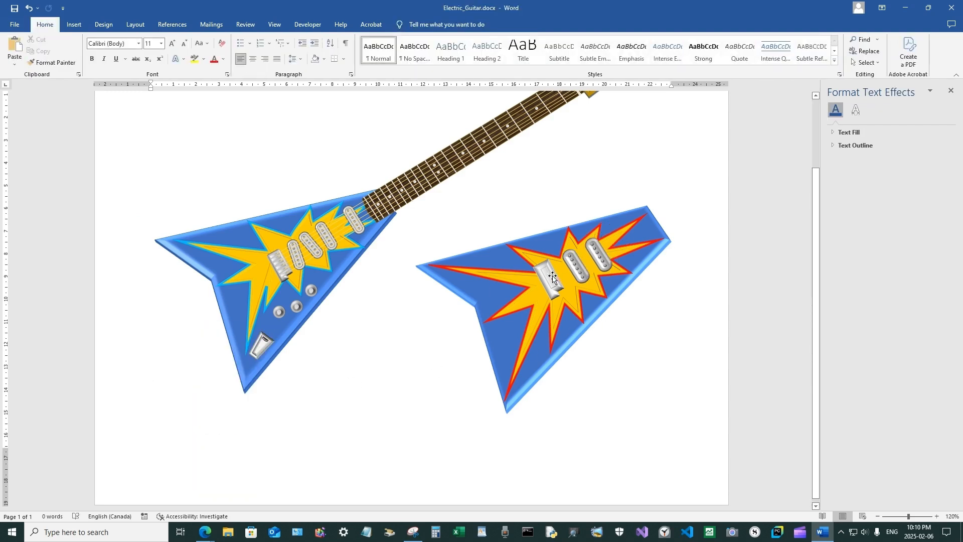
Draw an upright rectangle about 2.43 cm high and 1.26 cm wide between the two guitar bodies.
{"action": "left_click", "coordinate": [75, 25]}
{"action": "left_click", "coordinate": [138, 50]}
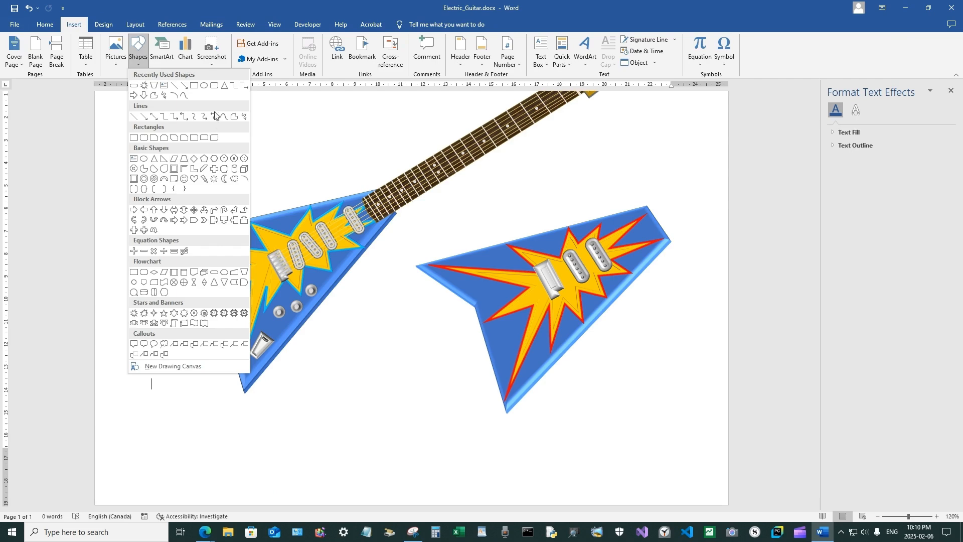
{"action": "left_click", "coordinate": [194, 85]}
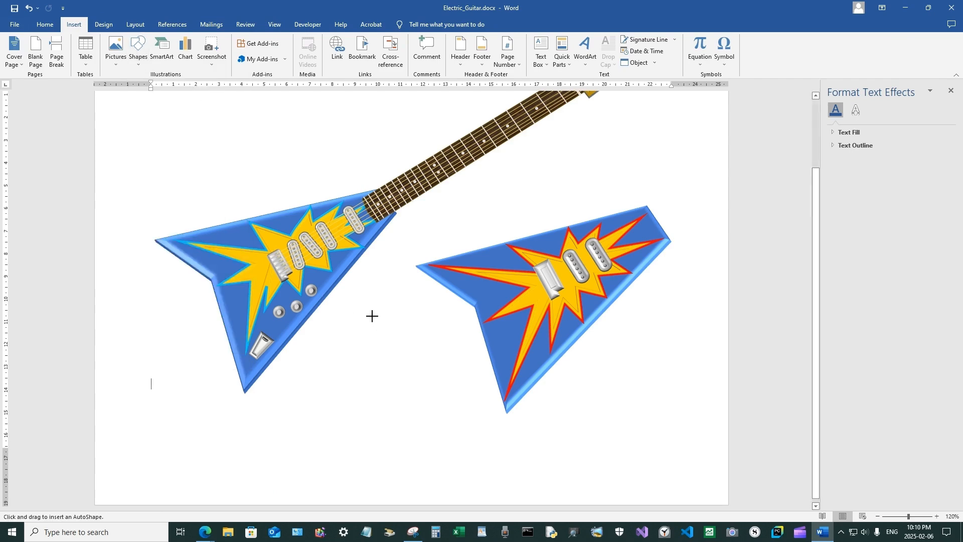
{"action": "left_click_drag", "start_coordinate": [372, 316], "coordinate": [401, 372]}
{"action": "left_click", "coordinate": [154, 370]}
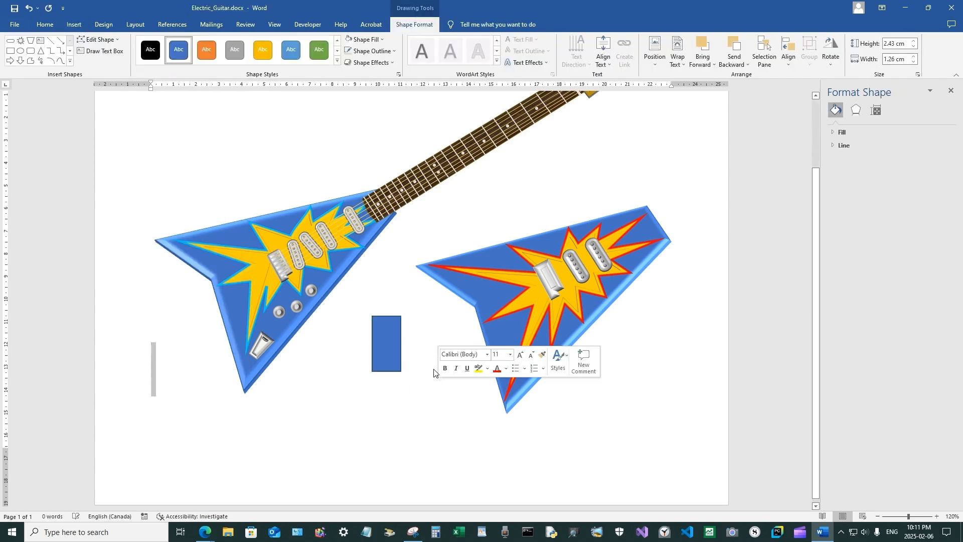
{"action": "left_click", "coordinate": [374, 339]}
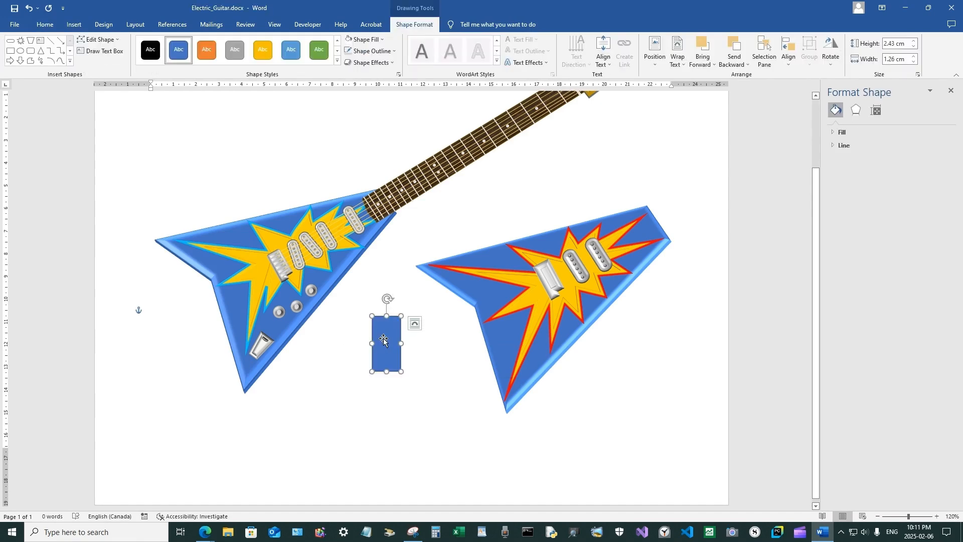
Duplicate the rectangle and place the copy below and to the left of the original.
{"action": "right_click", "coordinate": [384, 342]}
{"action": "left_click", "coordinate": [406, 156]}
{"action": "right_click", "coordinate": [341, 388]}
{"action": "left_click", "coordinate": [362, 293]}
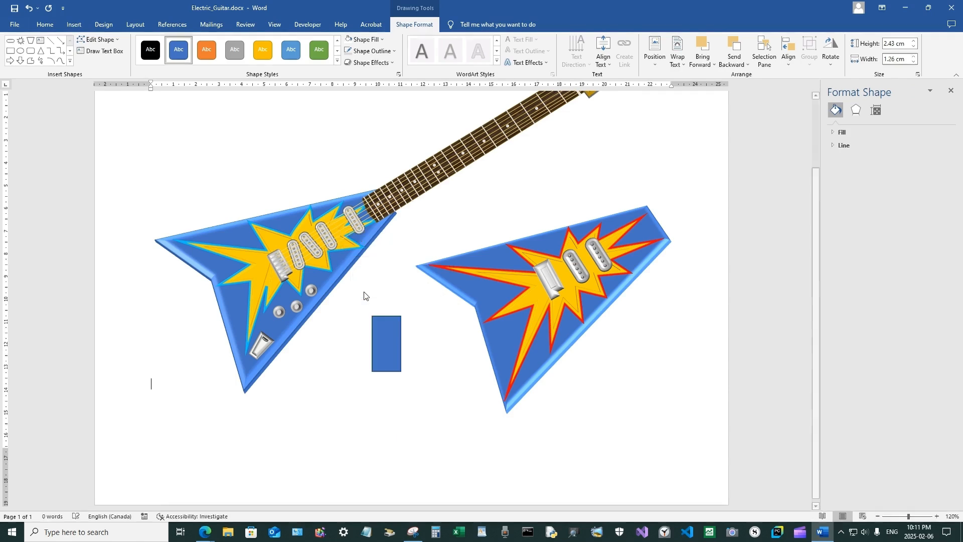
{"action": "left_click_drag", "start_coordinate": [168, 413], "coordinate": [339, 426]}
Give the upper rectangle a white fill and a light gray outline.
{"action": "left_click", "coordinate": [393, 341]}
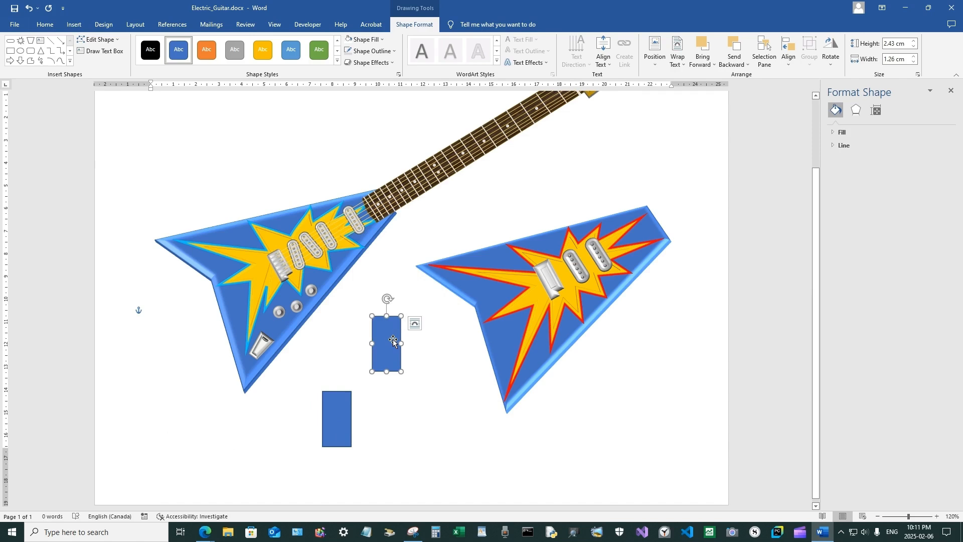
{"action": "left_click", "coordinate": [369, 42]}
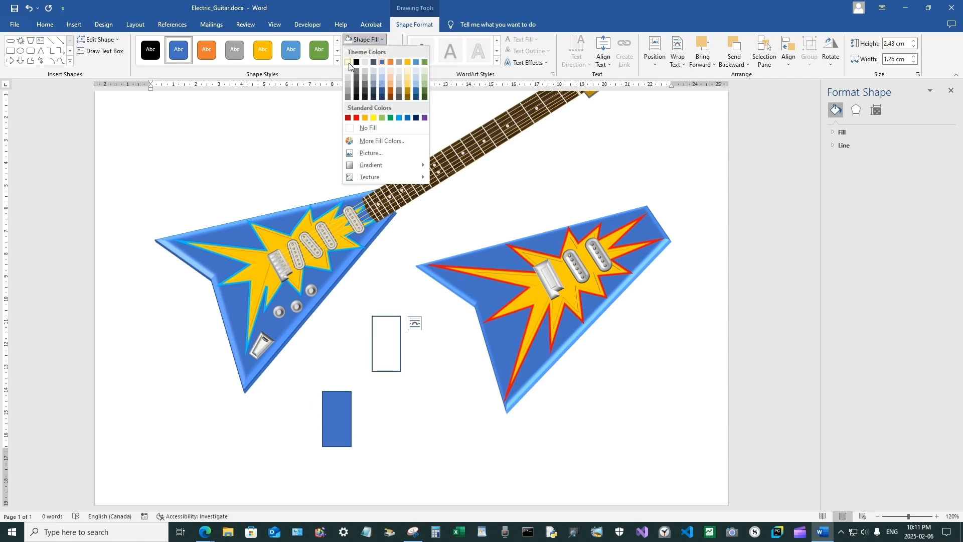
{"action": "left_click", "coordinate": [350, 62]}
{"action": "left_click", "coordinate": [372, 50]}
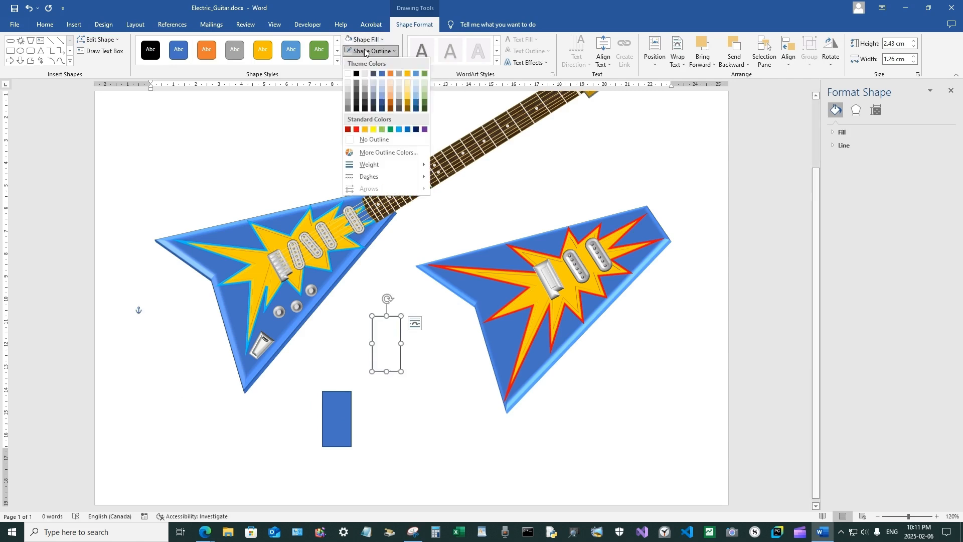
{"action": "left_click", "coordinate": [348, 89]}
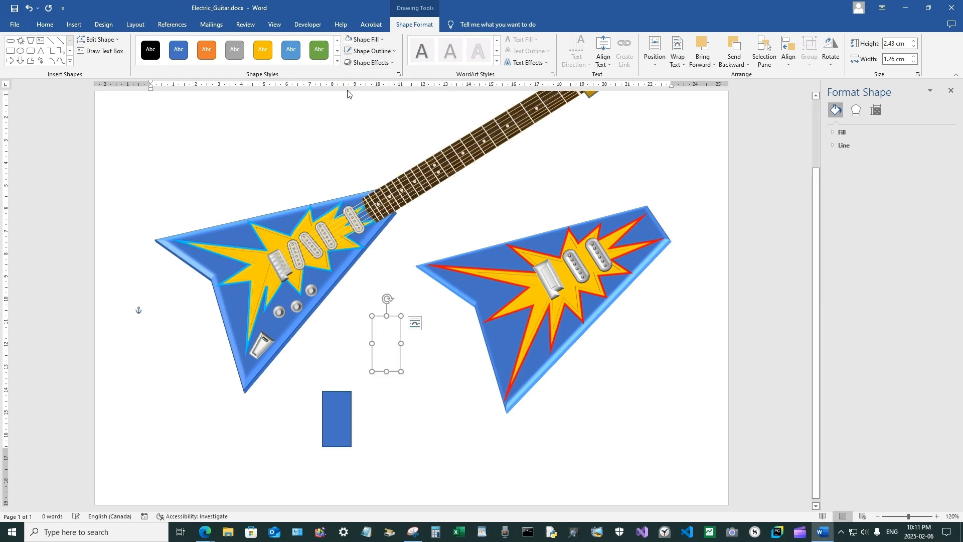
{"action": "left_click", "coordinate": [367, 53]}
{"action": "mouse_move", "coordinate": [392, 164]}
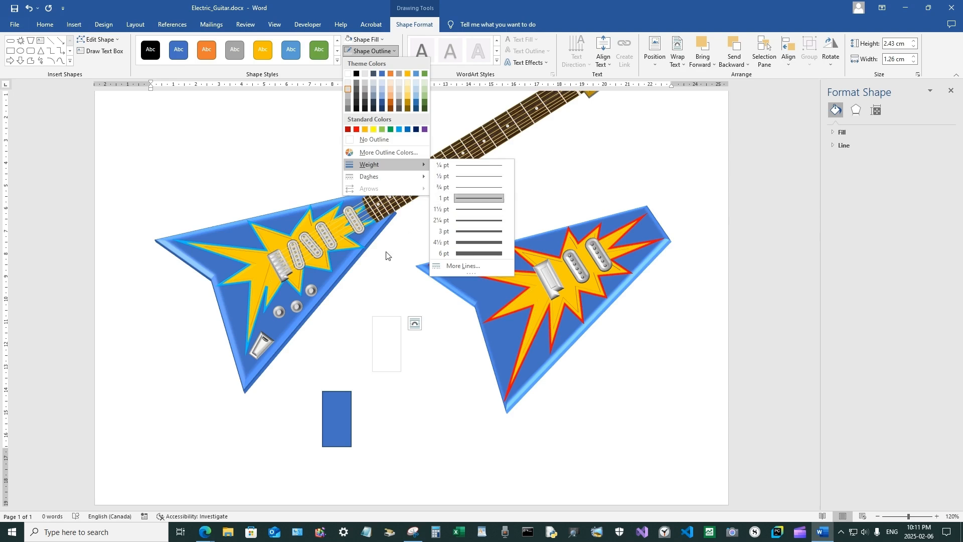
Give the lower rectangle a light gray outline and a white fill.
{"action": "left_click", "coordinate": [319, 427]}
{"action": "left_click", "coordinate": [333, 420]}
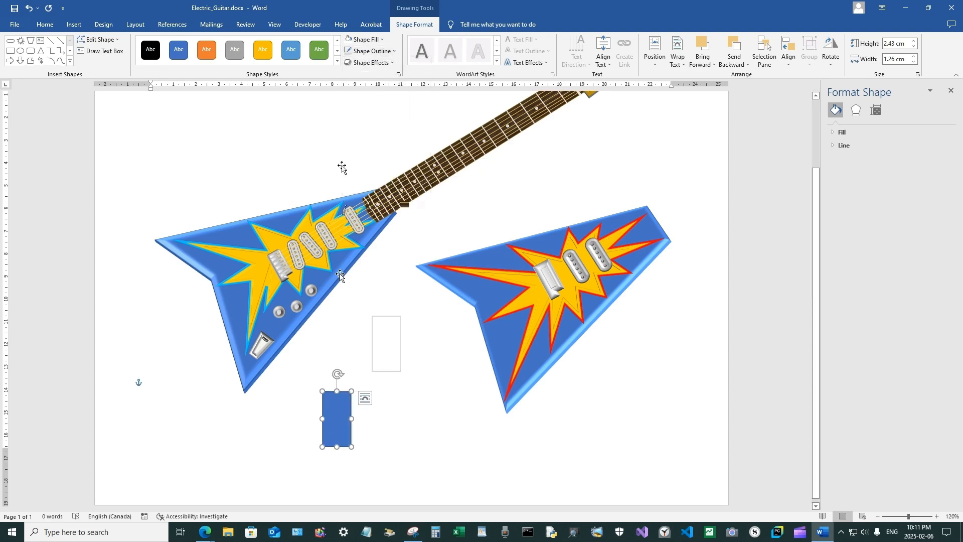
{"action": "left_click", "coordinate": [372, 53]}
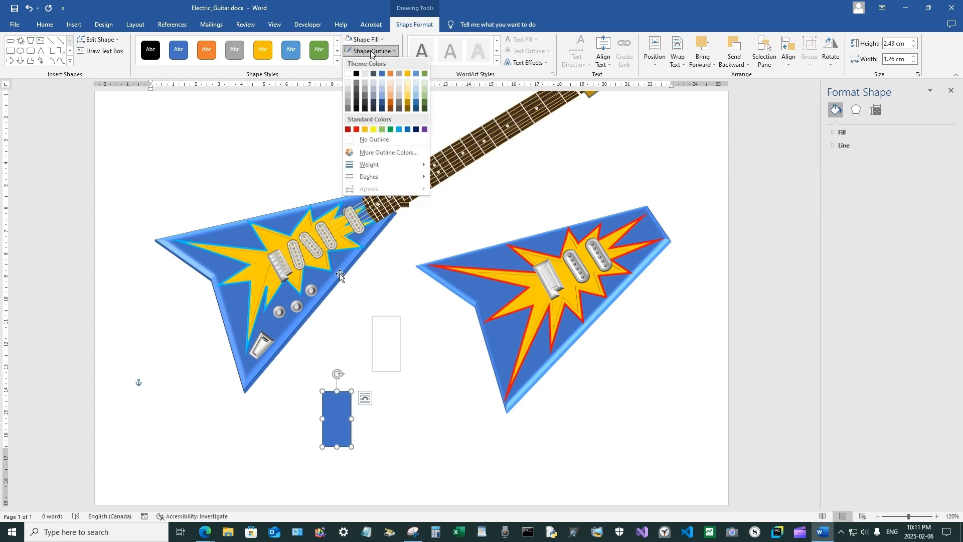
{"action": "left_click", "coordinate": [365, 74]}
{"action": "left_click", "coordinate": [366, 39]}
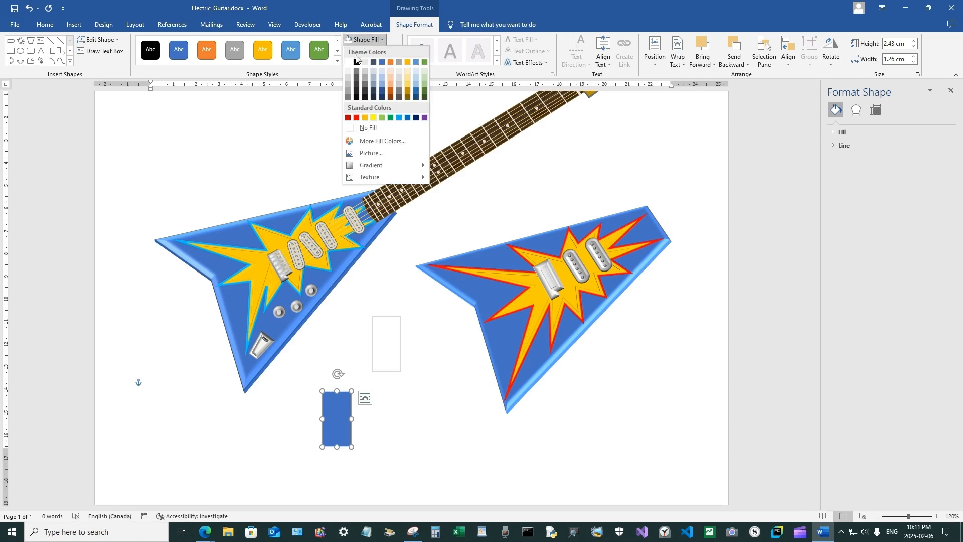
{"action": "left_click", "coordinate": [350, 63]}
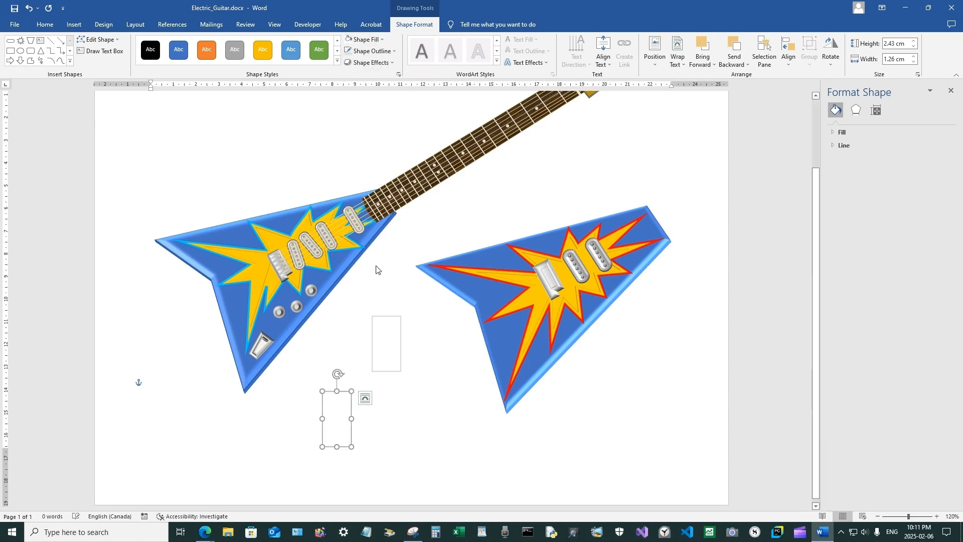
Fill the upper rectangle with a linear gradient running from gray at its top to white at its bottom.
{"action": "left_click", "coordinate": [385, 341]}
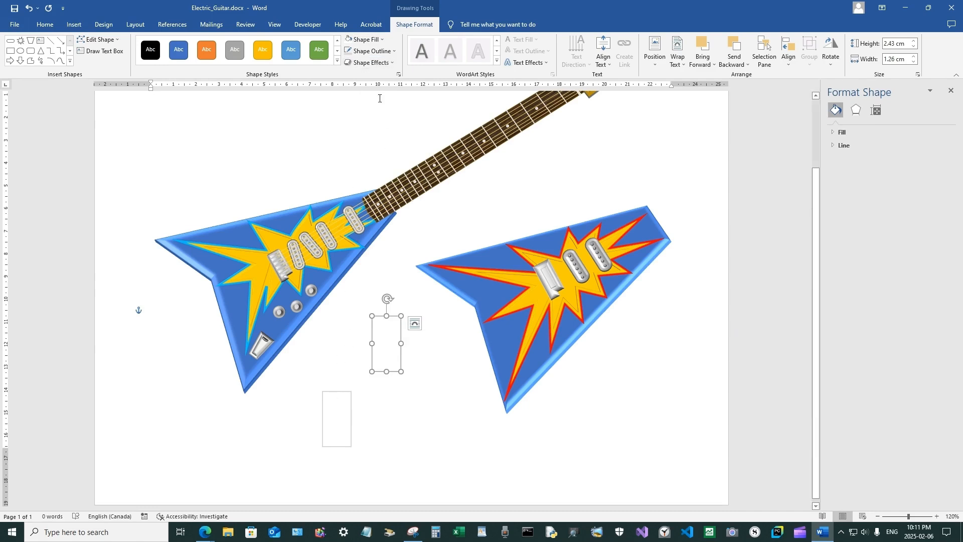
{"action": "left_click", "coordinate": [365, 39]}
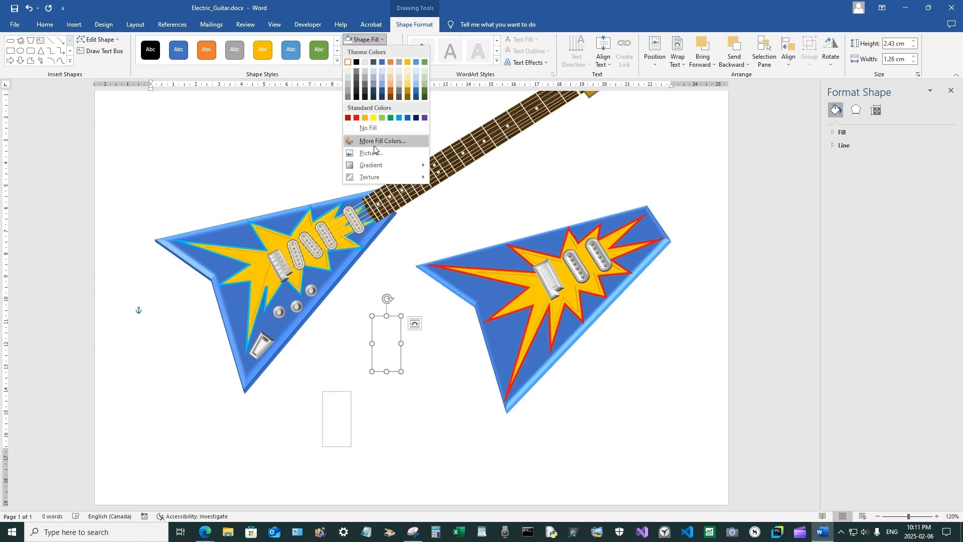
{"action": "left_click", "coordinate": [460, 218]}
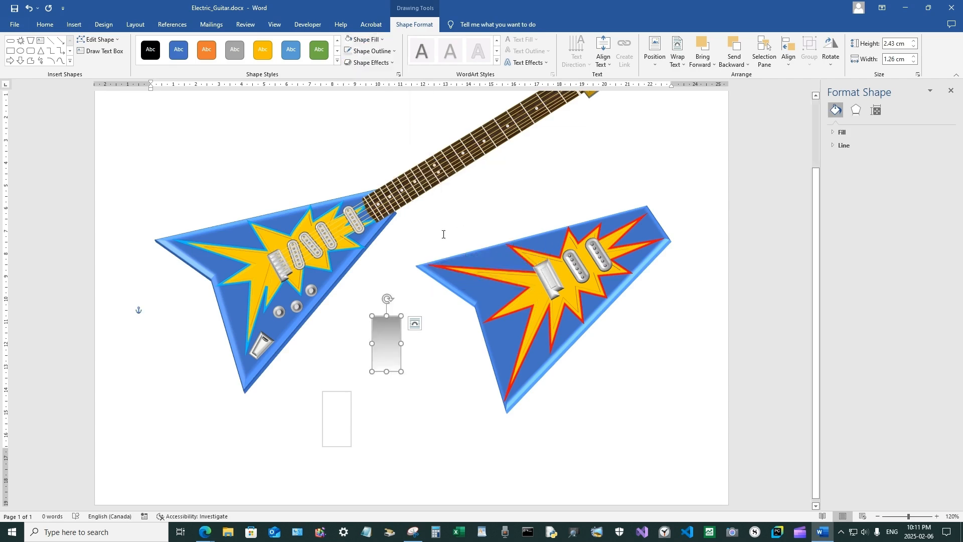
Fill the lower rectangle with the reverse linear gradient, from white at its top to gray at its bottom.
{"action": "left_click", "coordinate": [337, 417]}
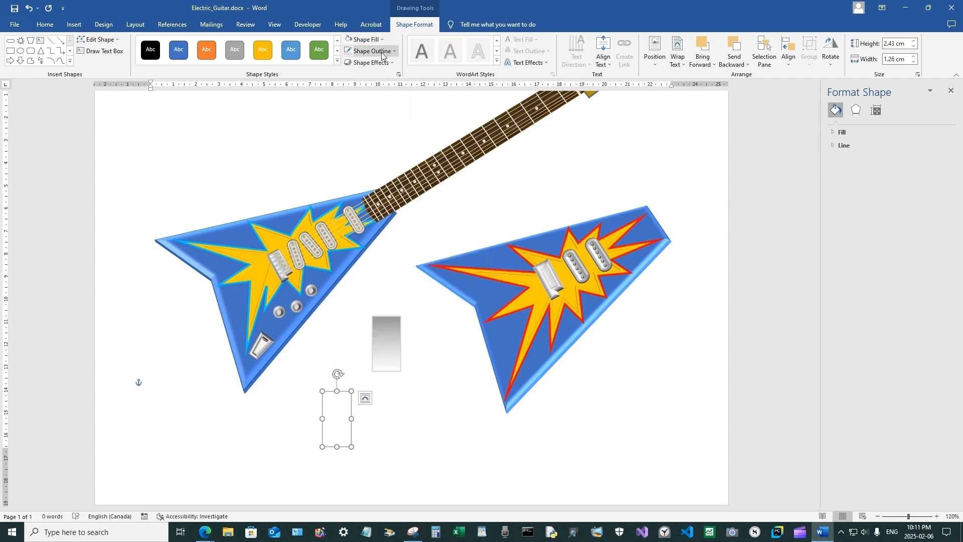
{"action": "left_click", "coordinate": [366, 39]}
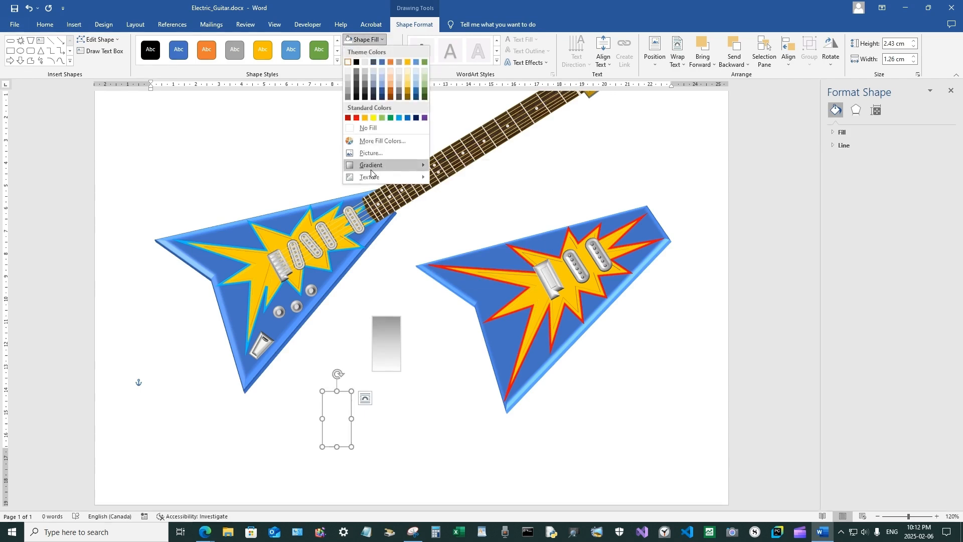
{"action": "mouse_move", "coordinate": [381, 165]}
{"action": "left_click", "coordinate": [464, 260]}
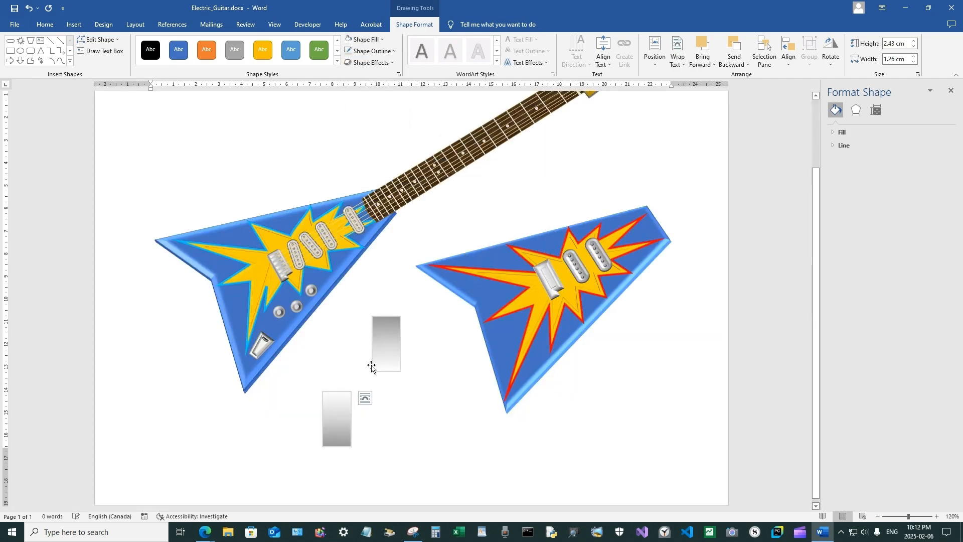
Scale both gradient rectangles down and nest the second inside the first, with the outer one about 1.55 × 0.66 cm.
{"action": "left_click", "coordinate": [389, 347]}
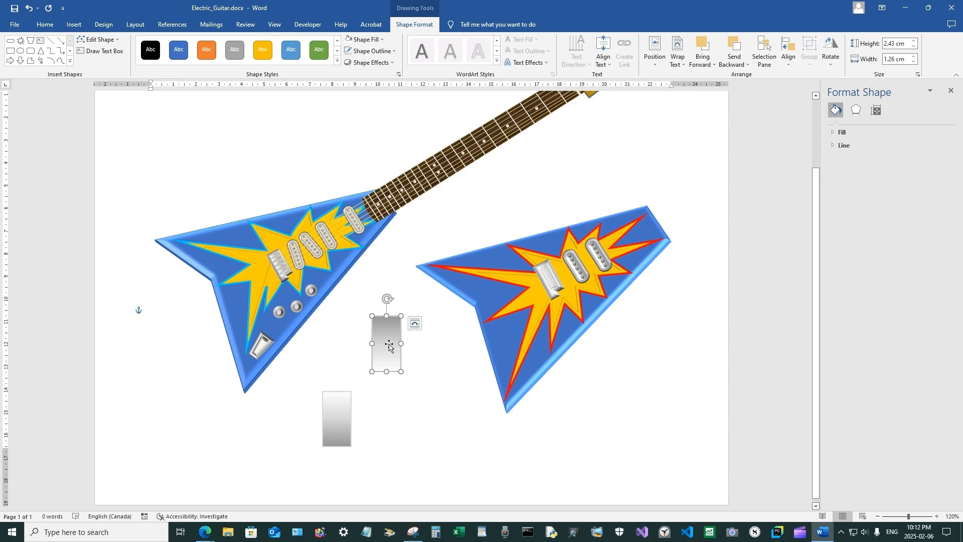
{"action": "left_click", "coordinate": [333, 421]}
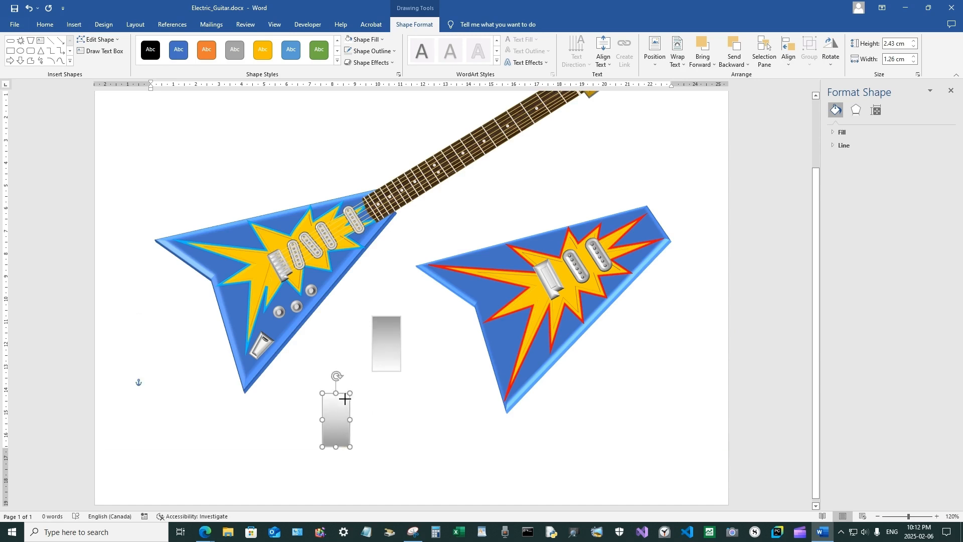
{"action": "left_click_drag", "start_coordinate": [352, 392], "coordinate": [394, 355]}
{"action": "left_click", "coordinate": [398, 345]}
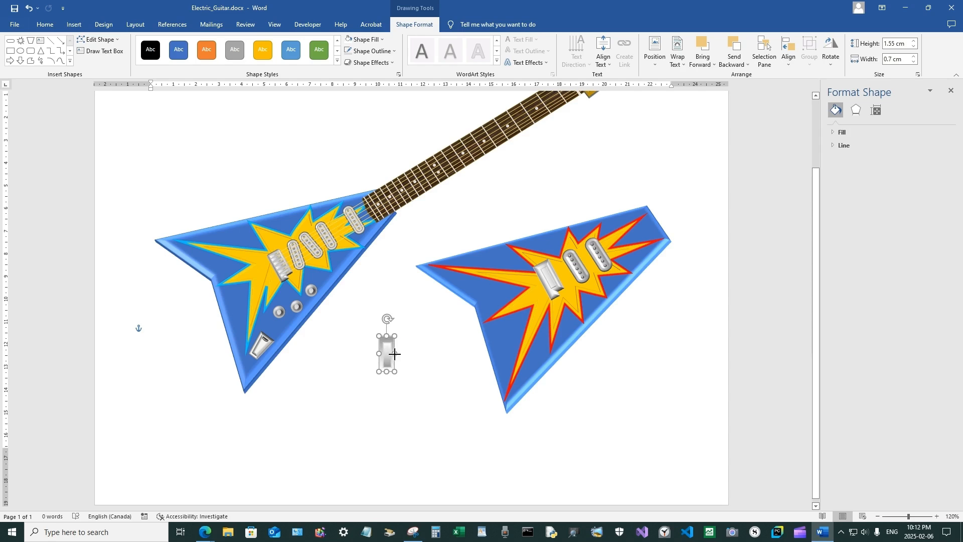
{"action": "left_click", "coordinate": [403, 384]}
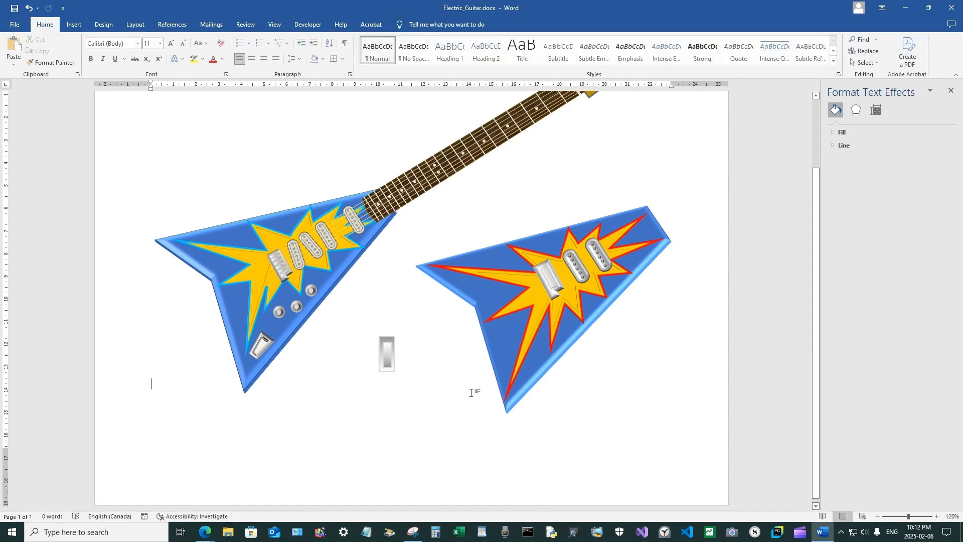
Group the two nested rectangles and rotate the group clockwise until it is roughly parallel to the guitar neck.
{"action": "left_click", "coordinate": [386, 342]}
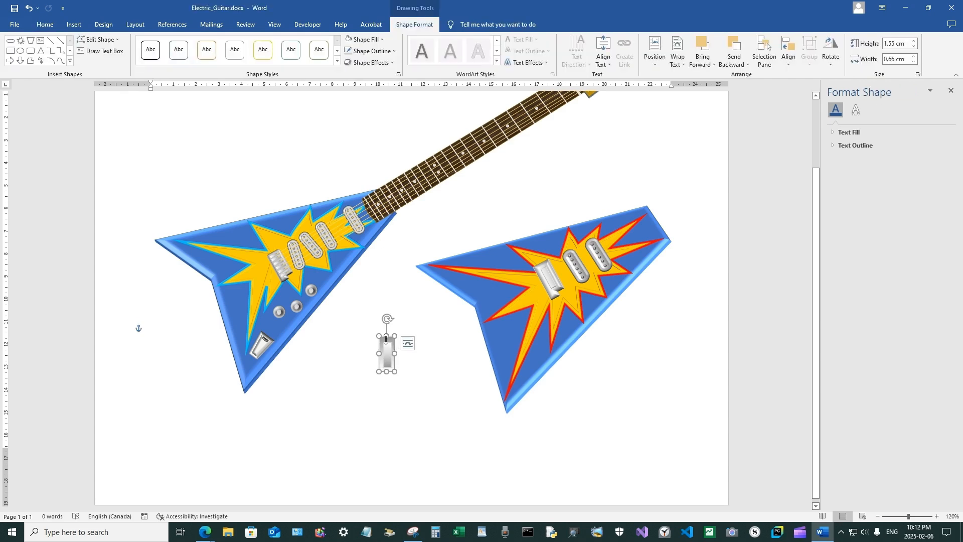
{"action": "left_click", "coordinate": [386, 356], "text": "shift"}
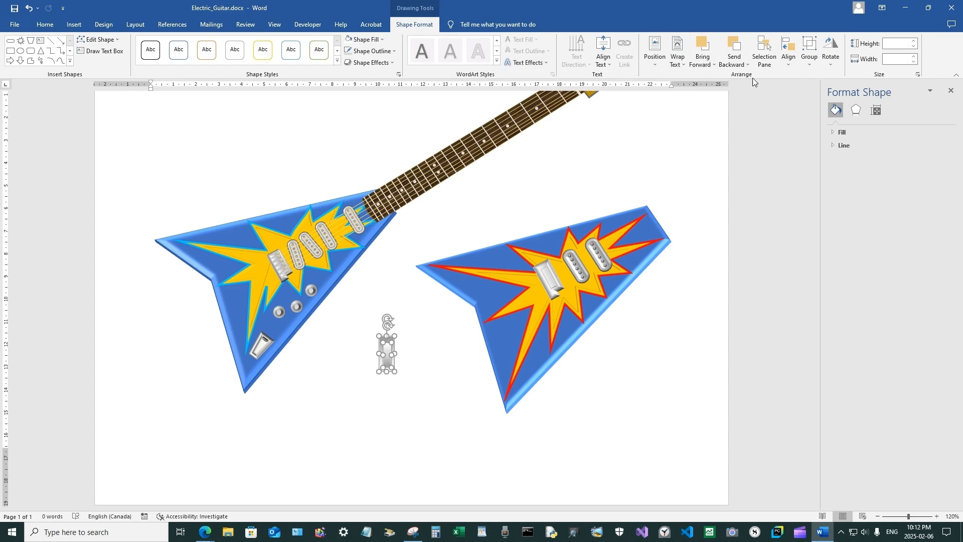
{"action": "left_click", "coordinate": [809, 53]}
{"action": "left_click", "coordinate": [809, 76]}
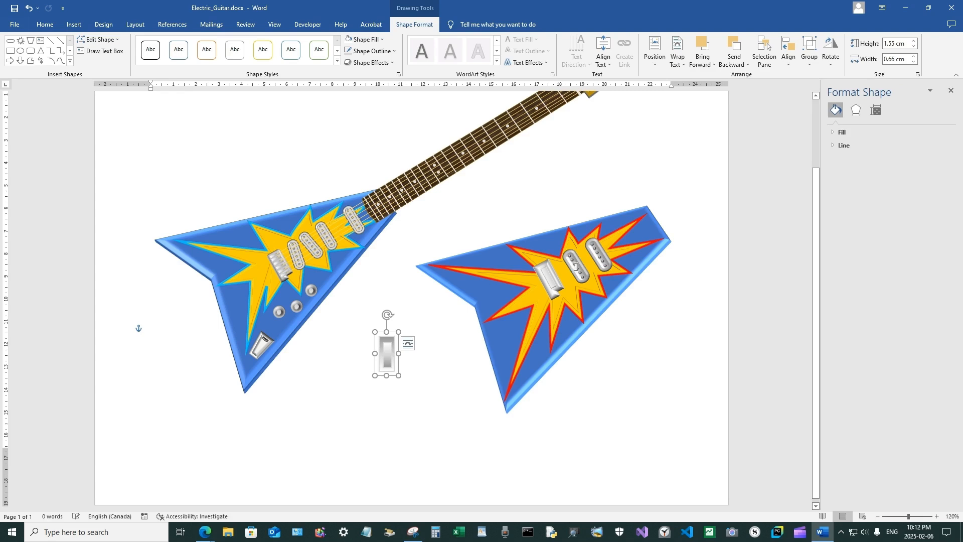
{"action": "left_click", "coordinate": [408, 343]}
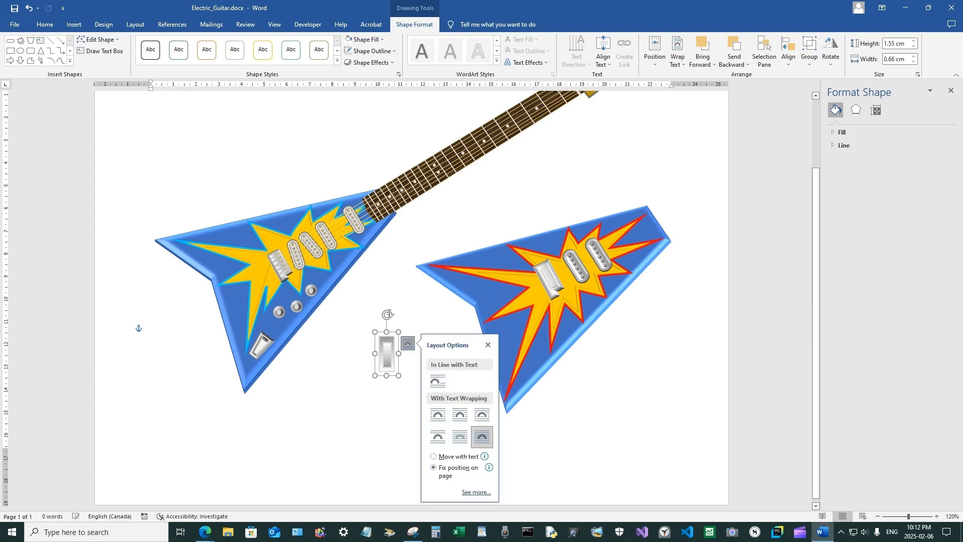
{"action": "left_click_drag", "start_coordinate": [387, 314], "coordinate": [412, 341]}
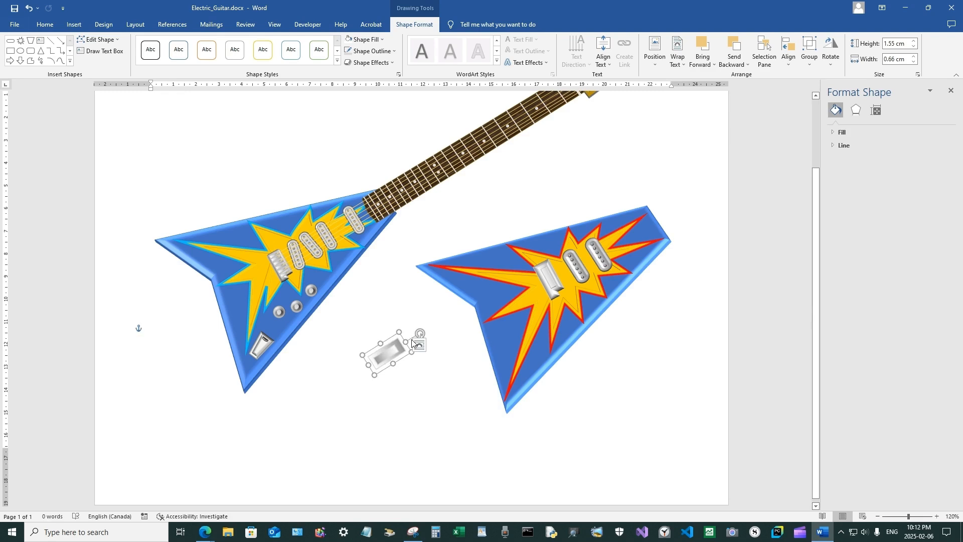
Apply a bevel shape effect to the rotated group of nested gradient rectangles.
{"action": "right_click", "coordinate": [388, 351]}
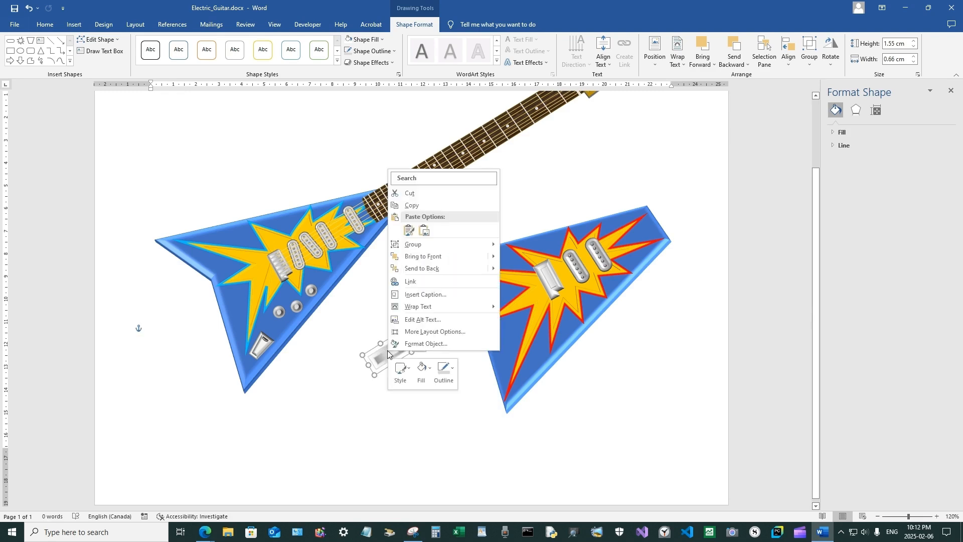
{"action": "left_click", "coordinate": [411, 207]}
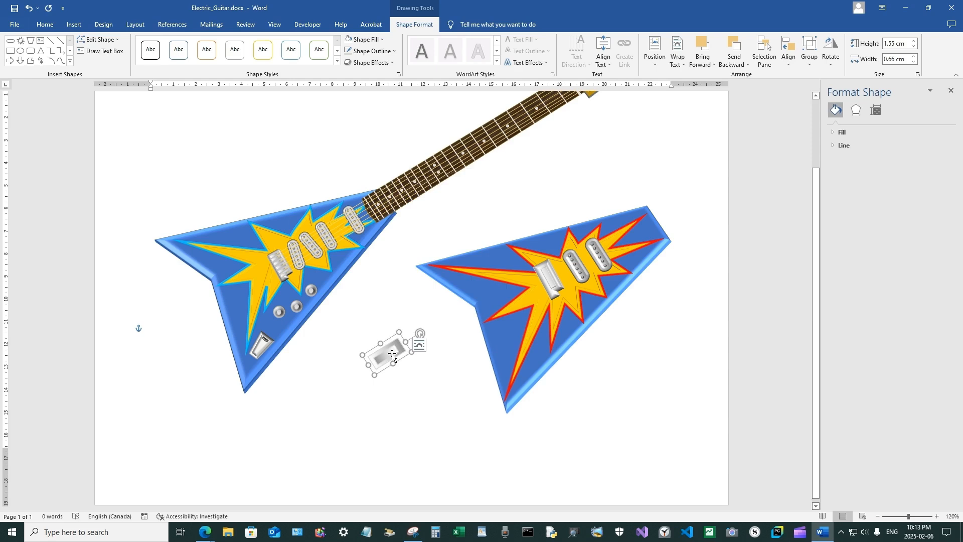
{"action": "left_click", "coordinate": [370, 62]}
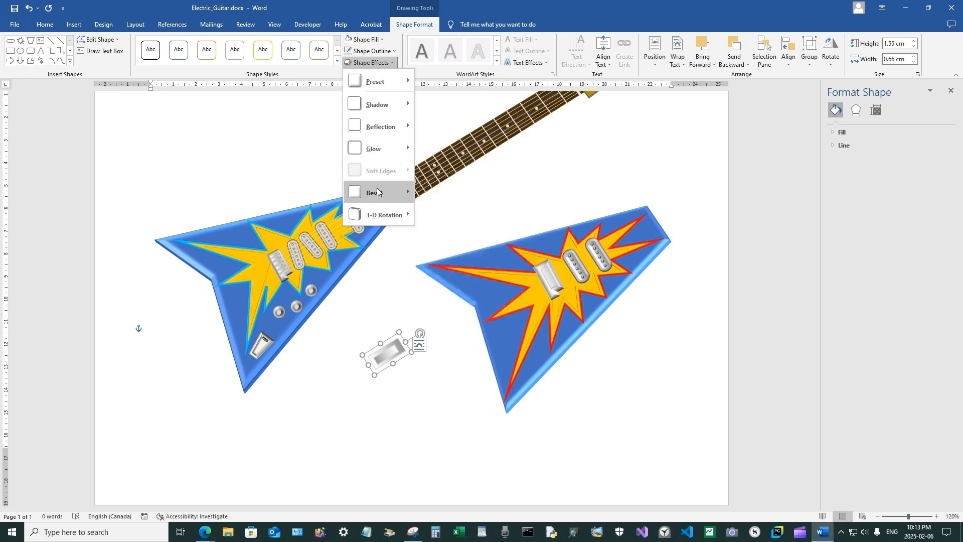
{"action": "mouse_move", "coordinate": [380, 193]}
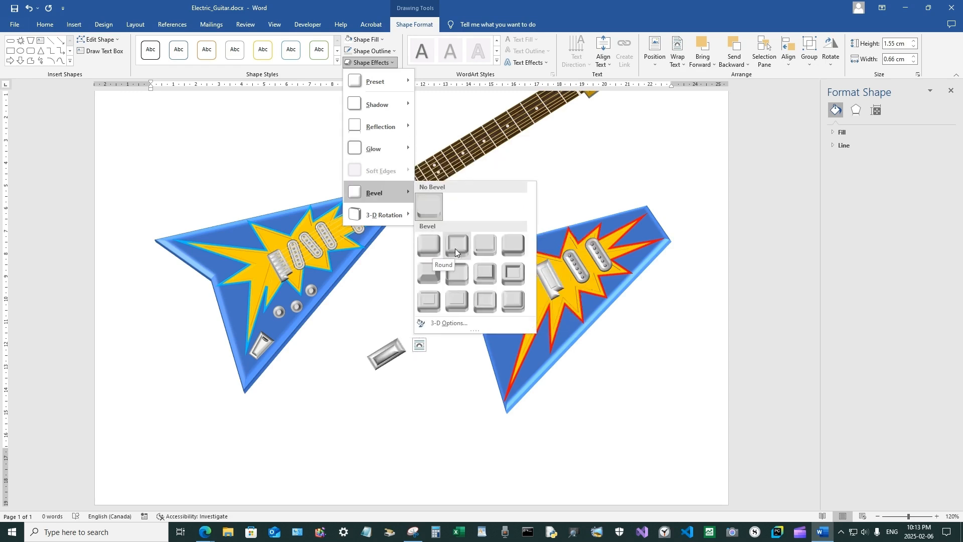
{"action": "left_click", "coordinate": [482, 246]}
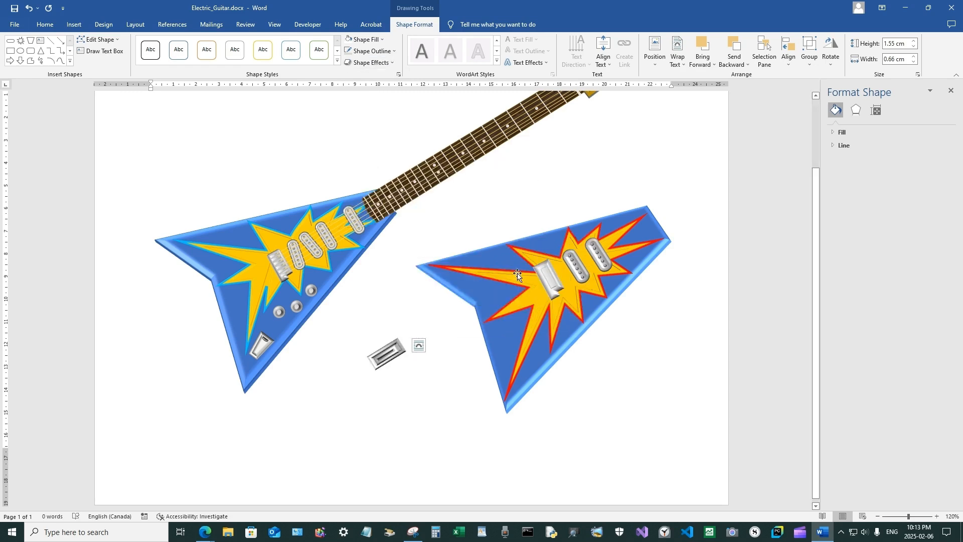
Paste five copies of the beveled metal piece and line them up with the original as one diagonal row of six.
{"action": "right_click", "coordinate": [408, 401]}
{"action": "left_click", "coordinate": [45, 24]}
{"action": "left_click", "coordinate": [18, 45]}
{"action": "left_click", "coordinate": [18, 45]}
{"action": "left_click", "coordinate": [18, 46]}
{"action": "left_click", "coordinate": [18, 45]}
{"action": "left_click", "coordinate": [18, 45]}
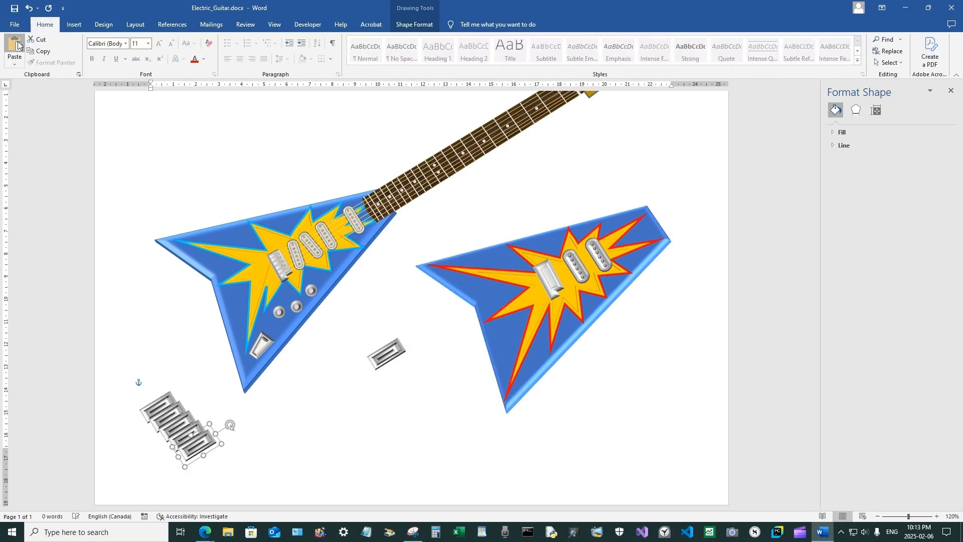
{"action": "left_click", "coordinate": [18, 45]}
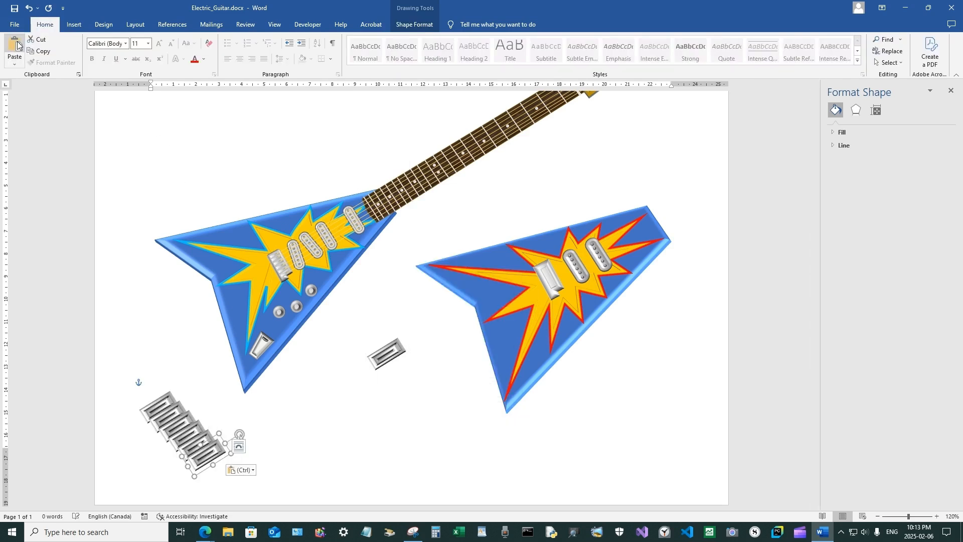
{"action": "left_click", "coordinate": [29, 8]}
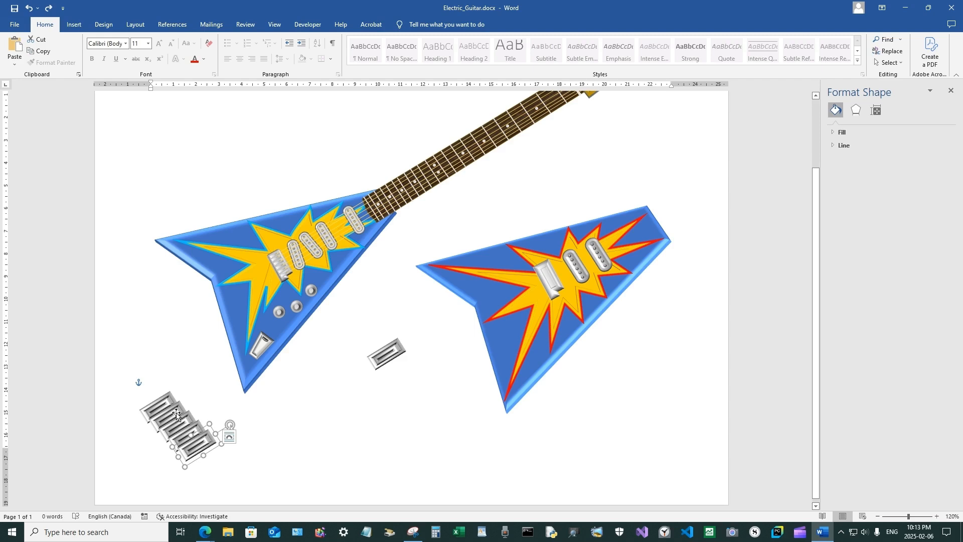
{"action": "left_click_drag", "start_coordinate": [177, 415], "coordinate": [182, 411]}
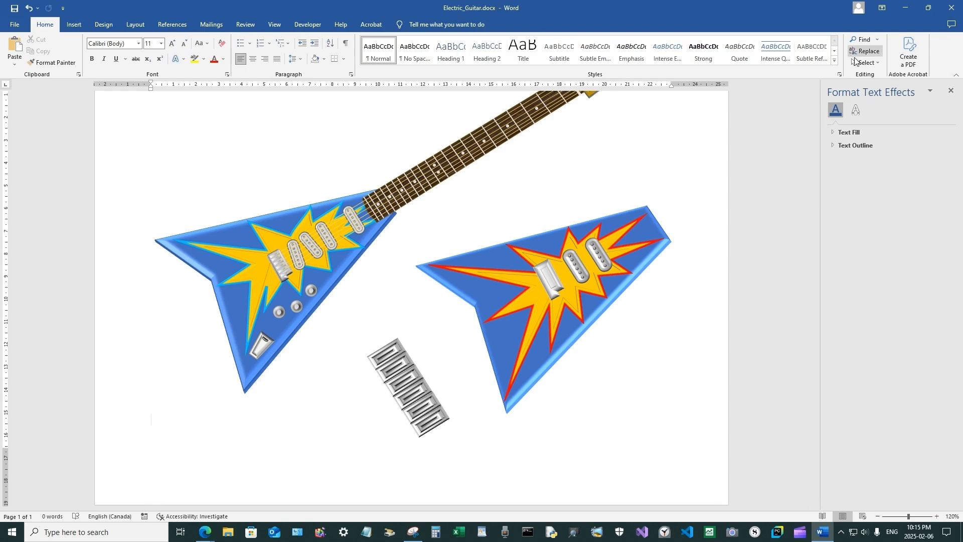
Select all six beveled metal pieces in the row and group them into one object.
{"action": "left_click", "coordinate": [856, 61]}
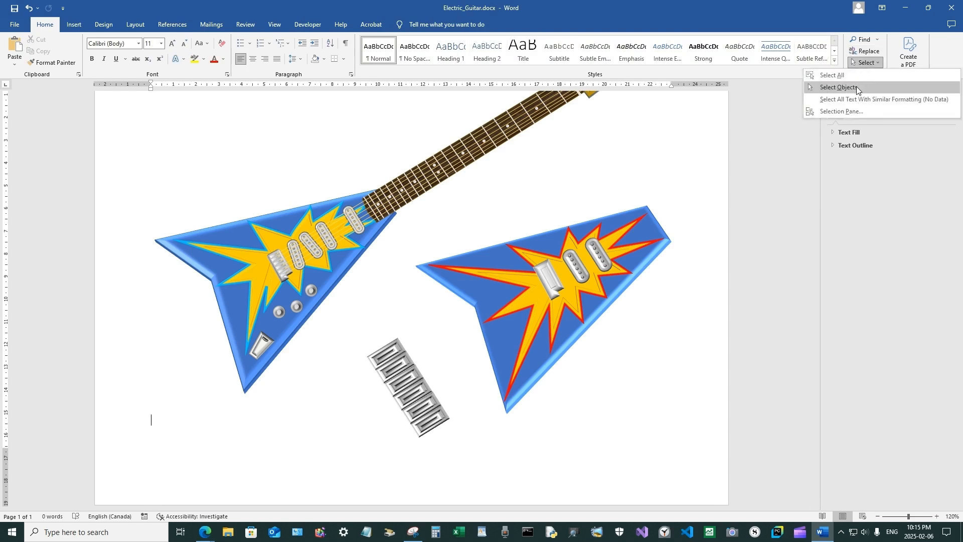
{"action": "left_click", "coordinate": [856, 87]}
{"action": "left_click_drag", "start_coordinate": [357, 333], "coordinate": [467, 477]}
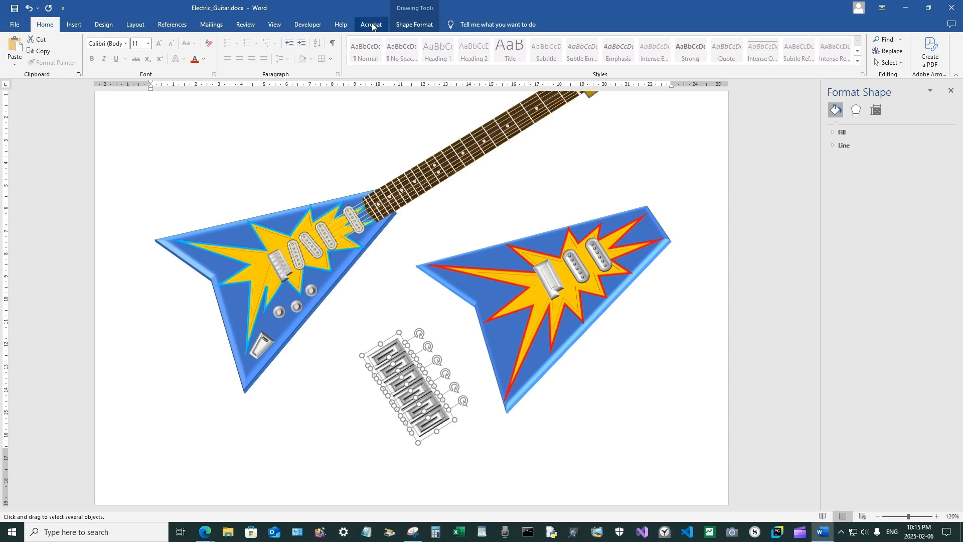
{"action": "left_click", "coordinate": [405, 25]}
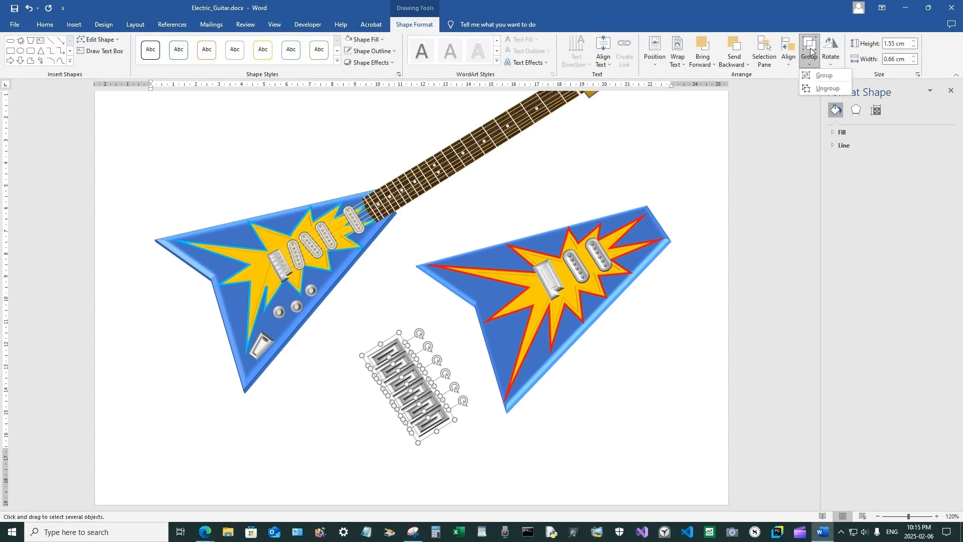
{"action": "left_click", "coordinate": [823, 77]}
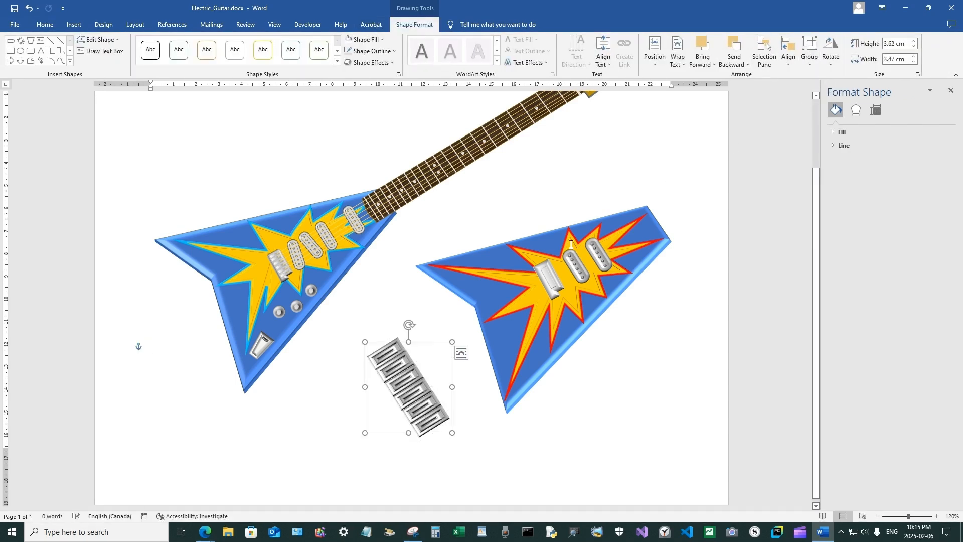
Fix the six-piece group's position on the page and shrink it to about 1.34 × 1.28 cm on the separate blue body, beside the bridge plate.
{"action": "left_click", "coordinate": [462, 354]}
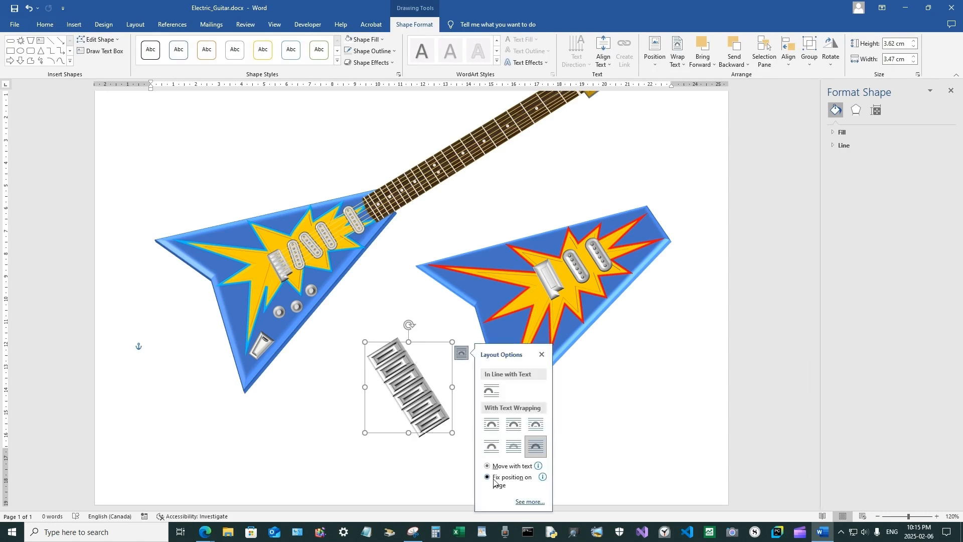
{"action": "left_click_drag", "start_coordinate": [451, 432], "coordinate": [442, 422]}
{"action": "left_click_drag", "start_coordinate": [365, 426], "coordinate": [520, 325]}
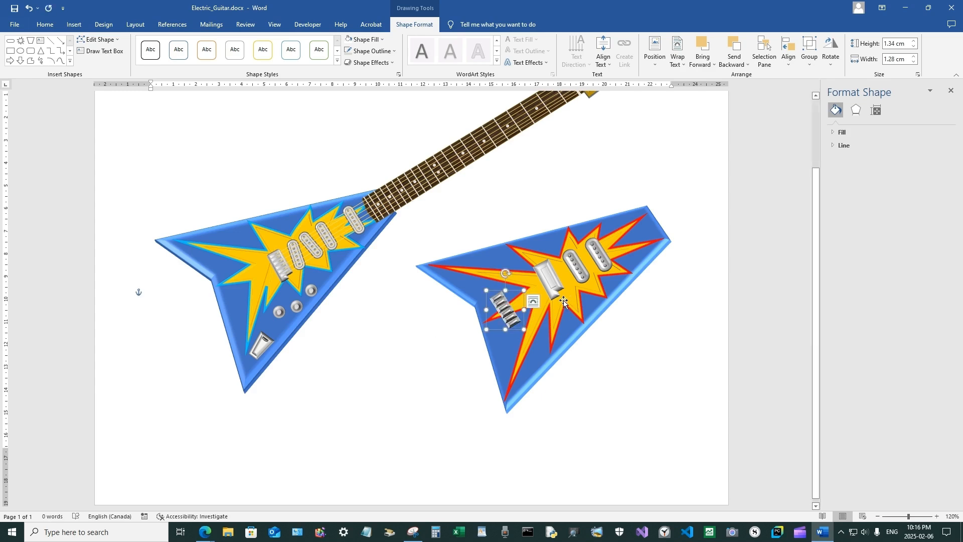
Adjust the blank metal bridge plate on the separate body to suit the six-piece group and place the group on top of it.
{"action": "left_click", "coordinate": [552, 281]}
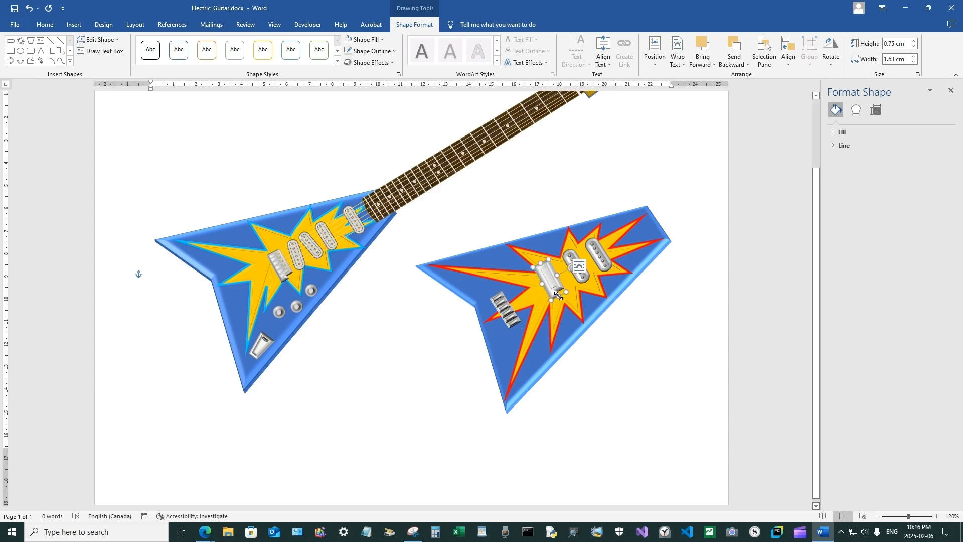
{"action": "left_click_drag", "start_coordinate": [558, 295], "coordinate": [553, 271]}
{"action": "left_click", "coordinate": [507, 310]}
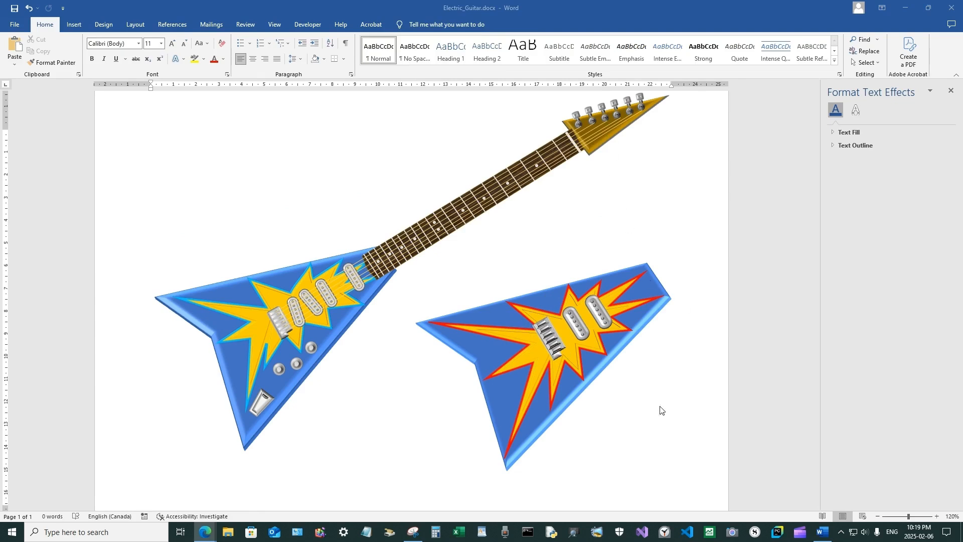
{"action": "scroll", "coordinate": [660, 410], "scroll_direction": "down", "scroll_amount": 1}
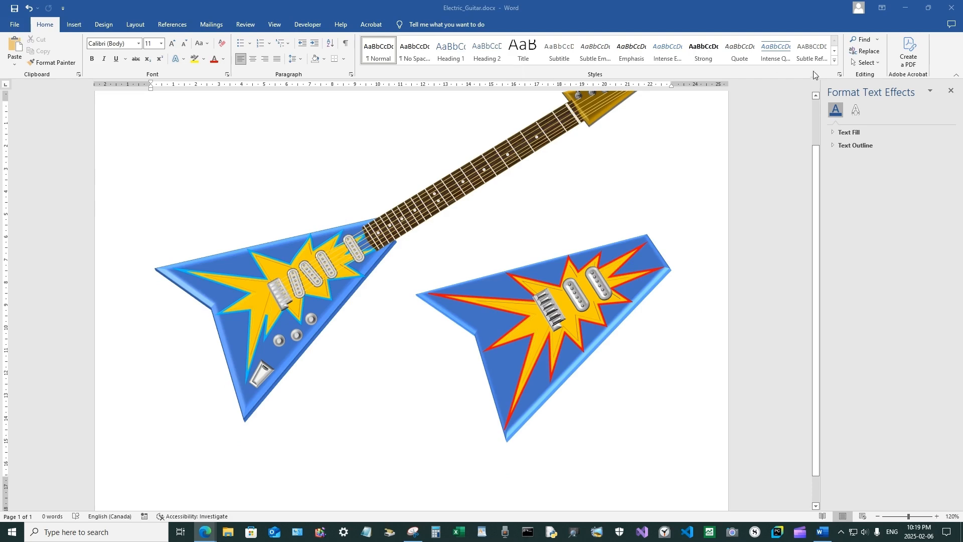
{"action": "left_click", "coordinate": [864, 63]}
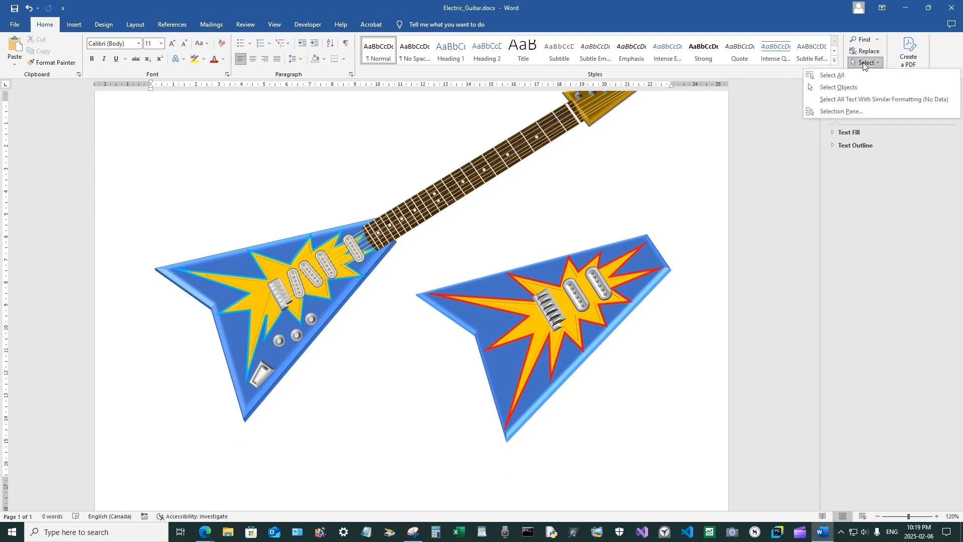
{"action": "left_click", "coordinate": [864, 63]}
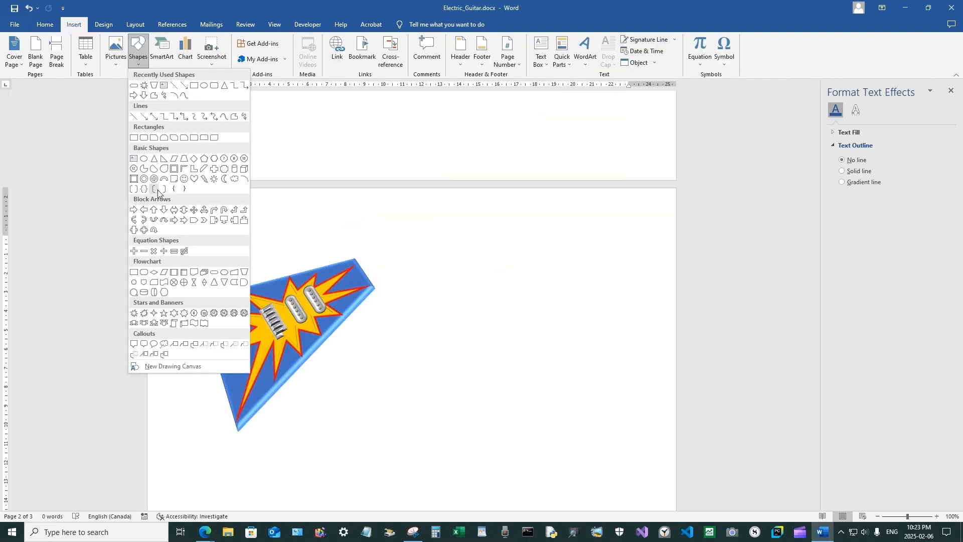
Draw a flowchart magnetic disk (cylinder) about 1.9 cm high and 3.23 cm wide beside the guitar body, and tilt it counterclockwise.
{"action": "left_click", "coordinate": [144, 292]}
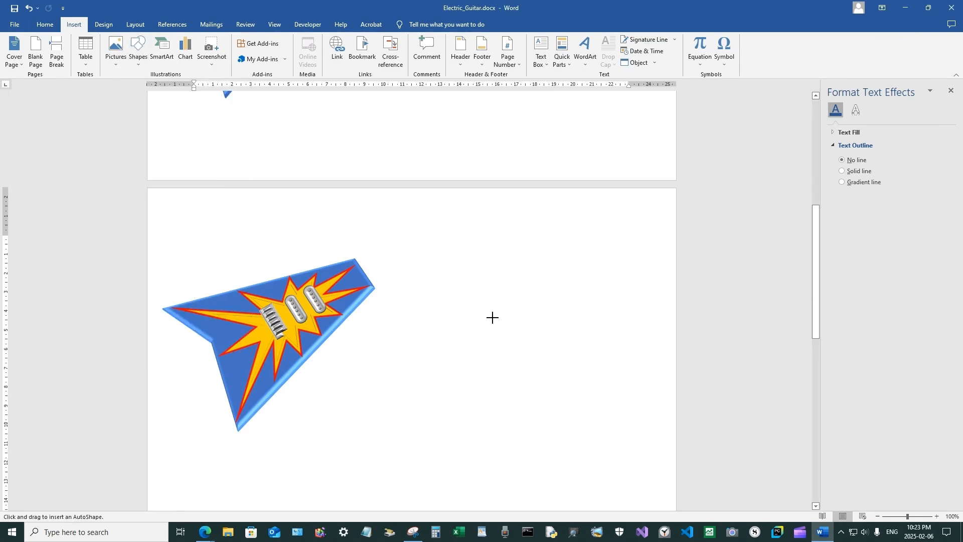
{"action": "left_click_drag", "start_coordinate": [484, 302], "coordinate": [547, 339]}
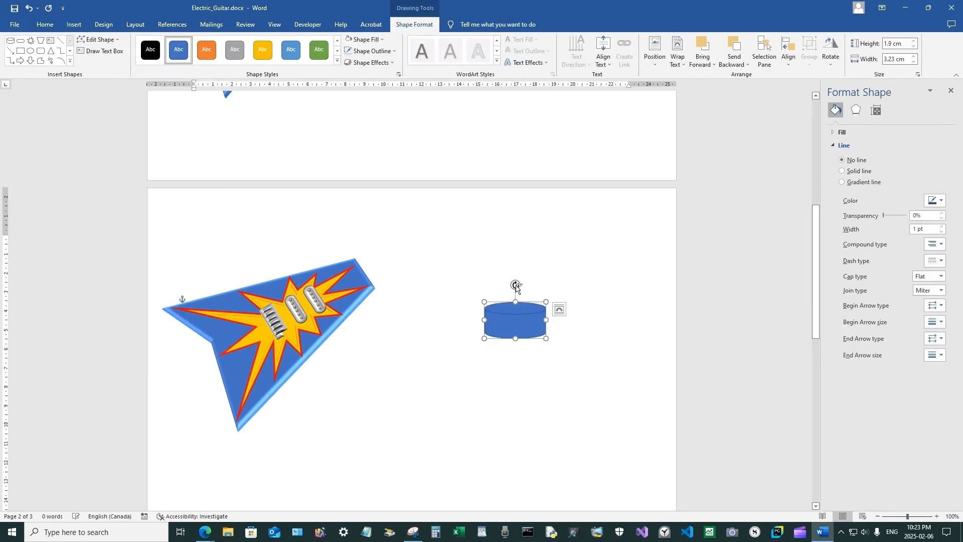
{"action": "left_click_drag", "start_coordinate": [516, 287], "coordinate": [495, 291]}
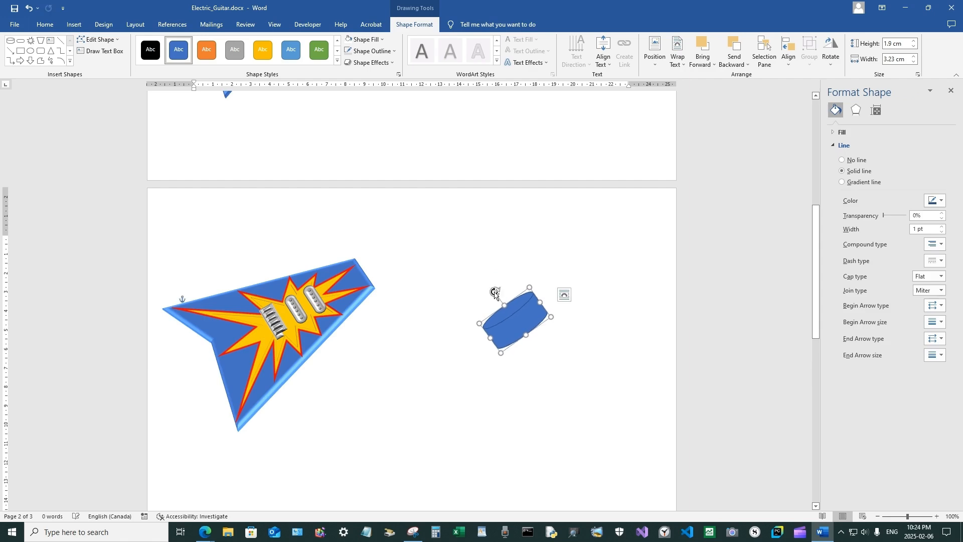
Fill the tilted cylinder with light gray and remove its outline.
{"action": "left_click", "coordinate": [366, 40]}
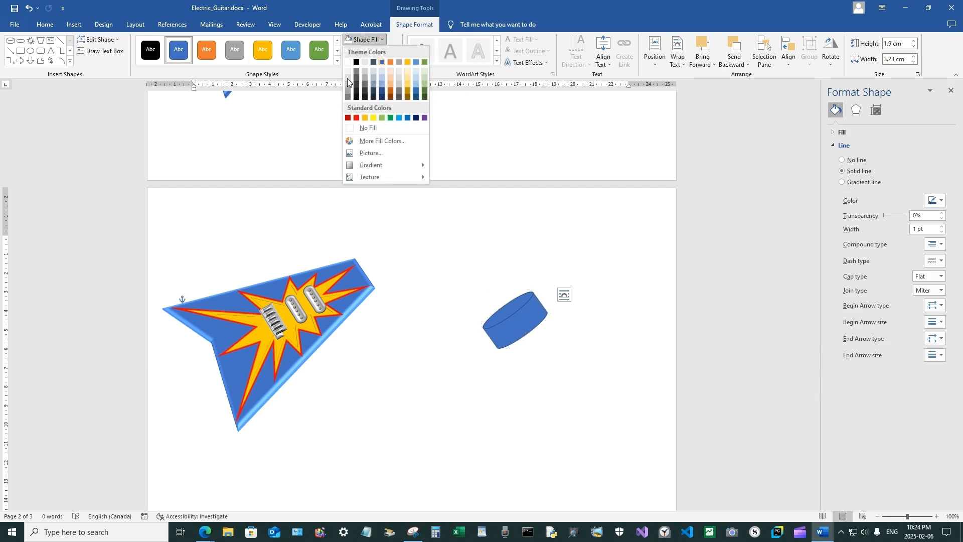
{"action": "left_click", "coordinate": [349, 69]}
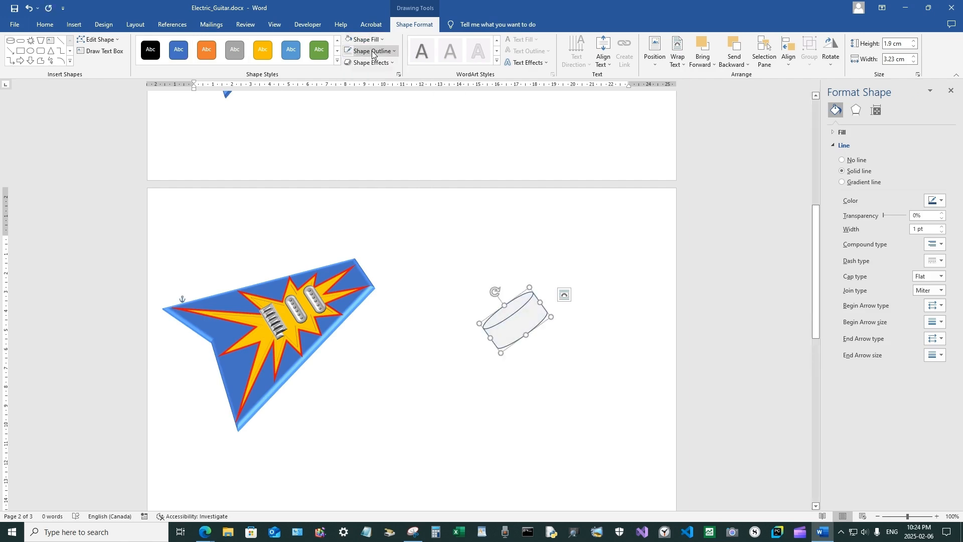
{"action": "left_click", "coordinate": [371, 50]}
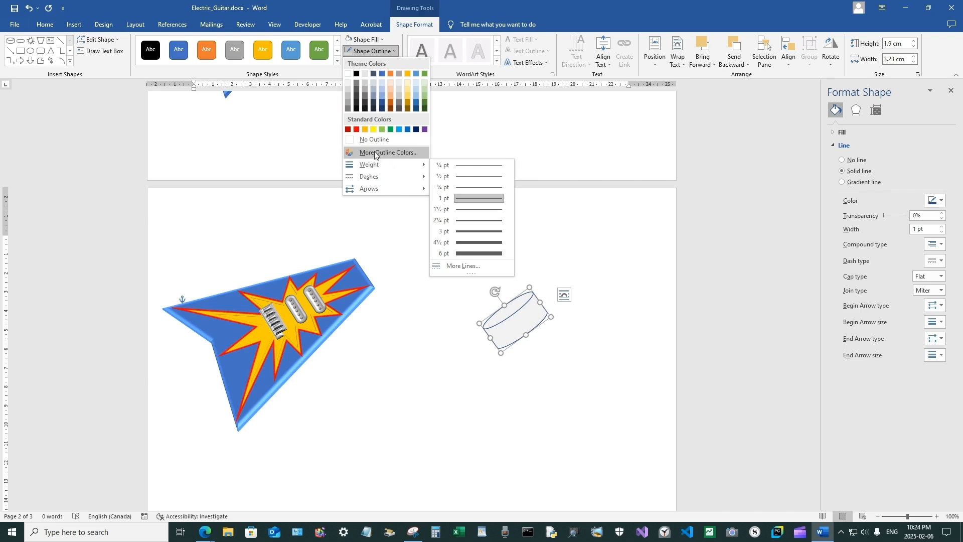
{"action": "left_click", "coordinate": [375, 140]}
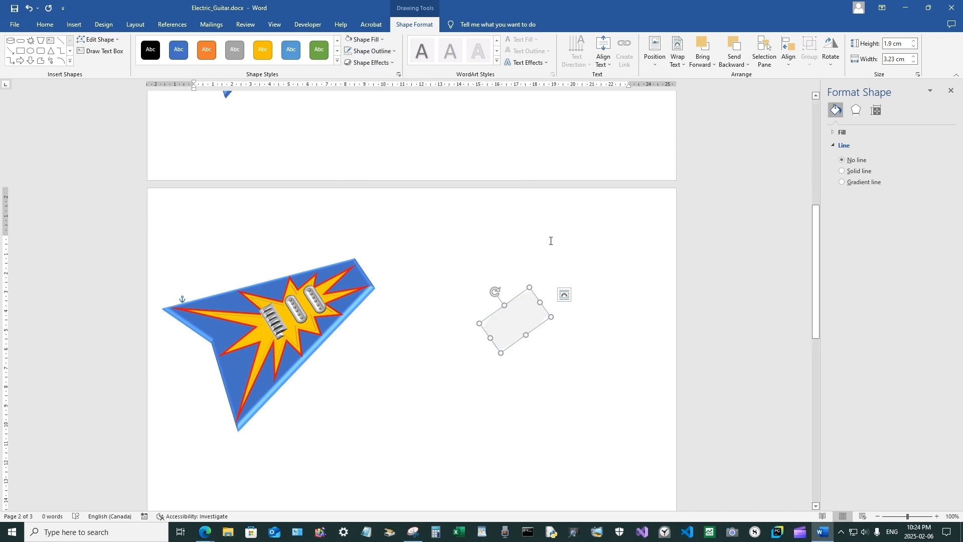
Give the gray cylinder a diagonal dark-to-light gradient and an inset bevel with a raised rim.
{"action": "left_click", "coordinate": [365, 40]}
{"action": "mouse_move", "coordinate": [372, 166]}
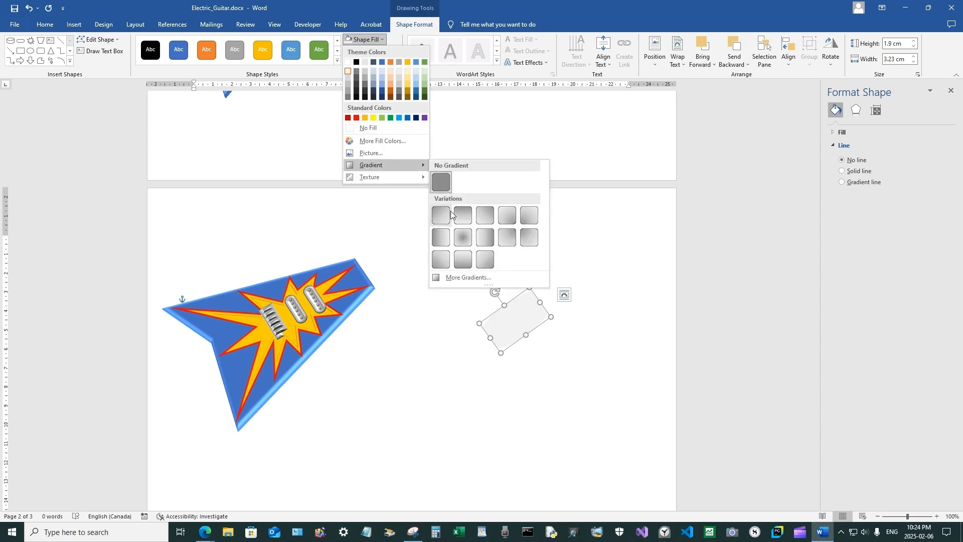
{"action": "left_click", "coordinate": [485, 217]}
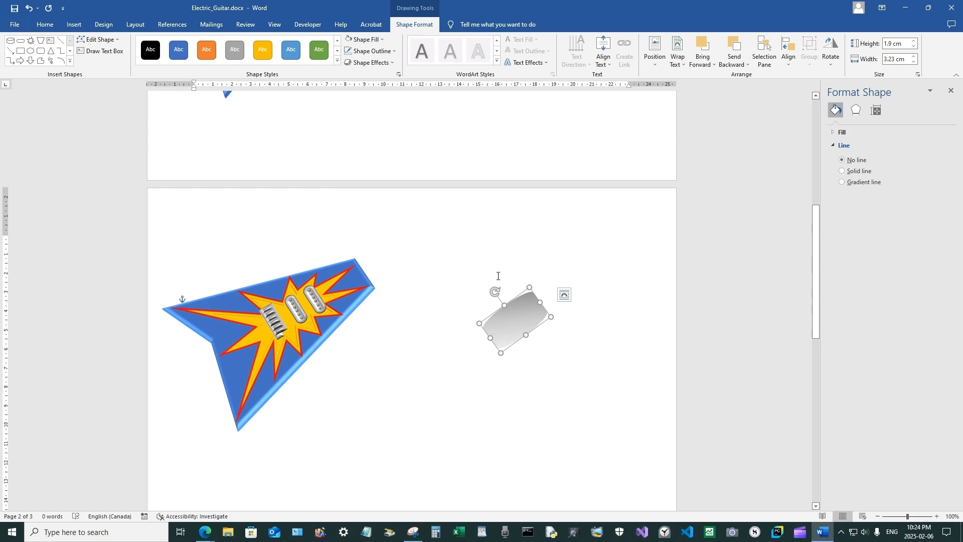
{"action": "left_click", "coordinate": [370, 62]}
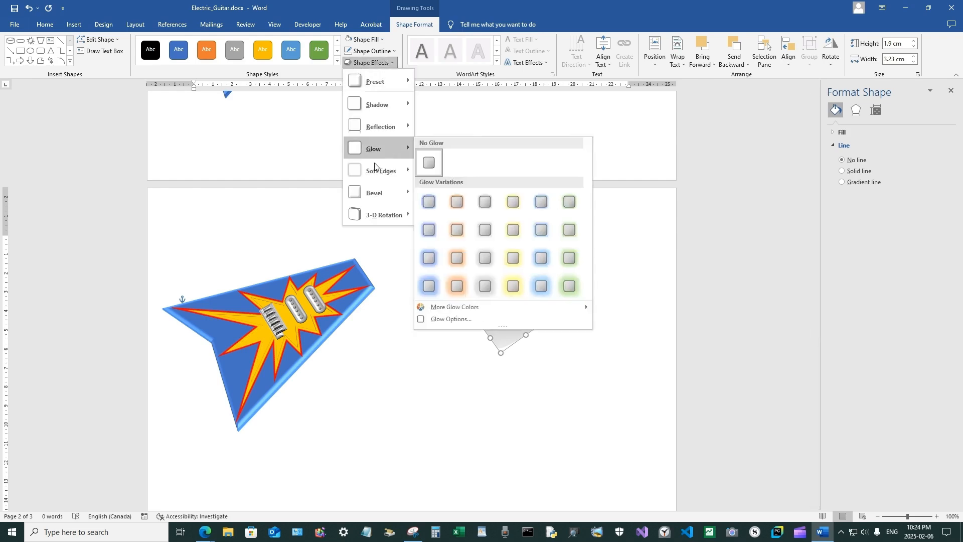
{"action": "mouse_move", "coordinate": [407, 191]}
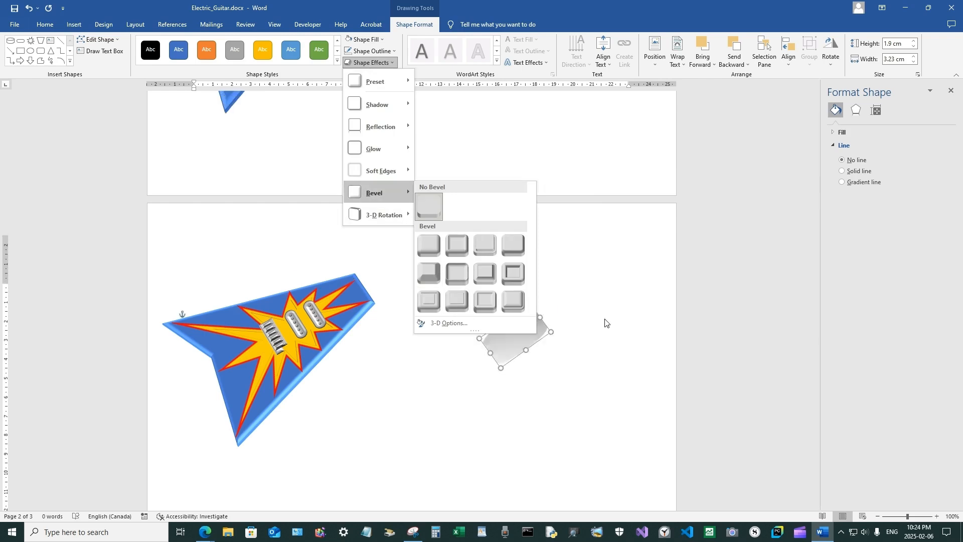
{"action": "scroll", "coordinate": [607, 321], "scroll_direction": "up", "scroll_amount": 3}
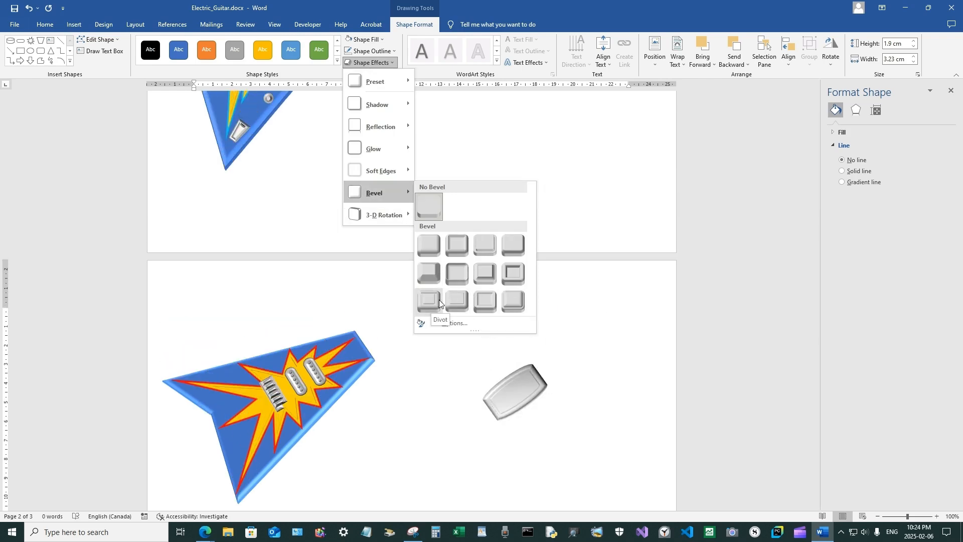
{"action": "left_click", "coordinate": [485, 301]}
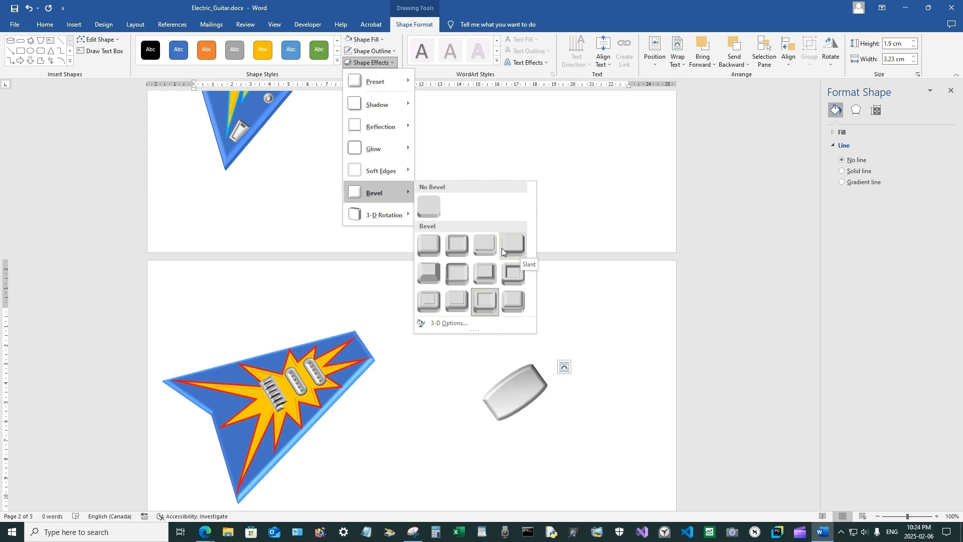
{"action": "left_click", "coordinate": [453, 242]}
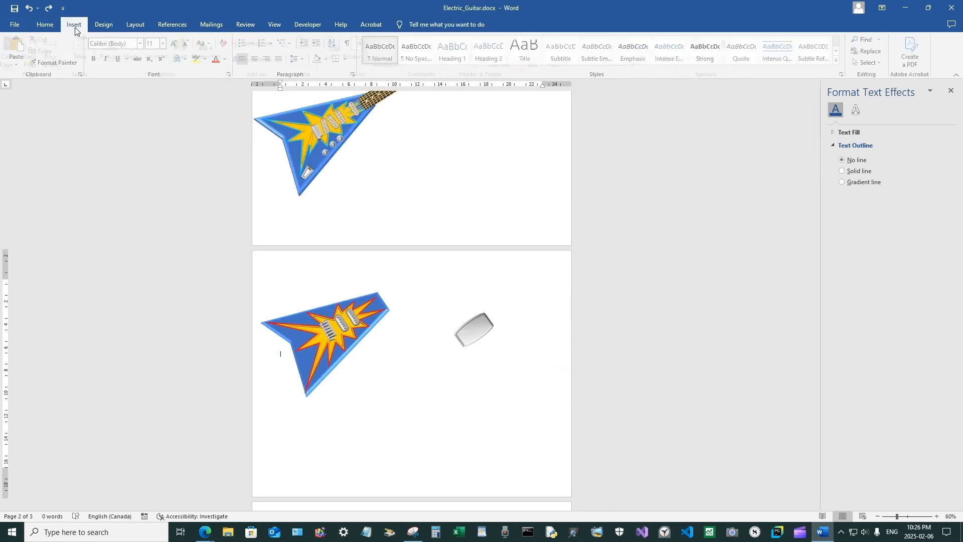
Draw a rectangle about 1.54 cm by 3.55 cm below the gray cylinder and rotate it so it slants down to the right.
{"action": "left_click", "coordinate": [74, 27]}
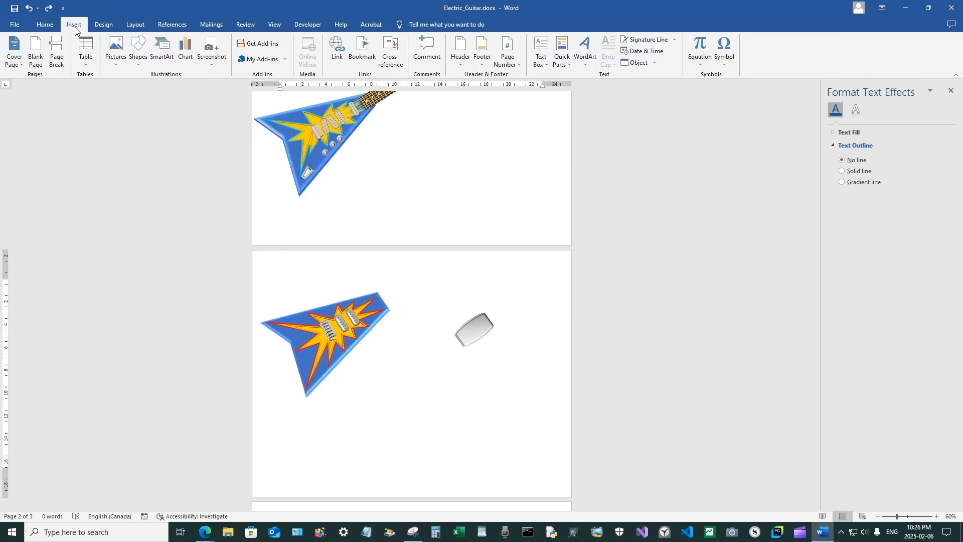
{"action": "left_click", "coordinate": [138, 50]}
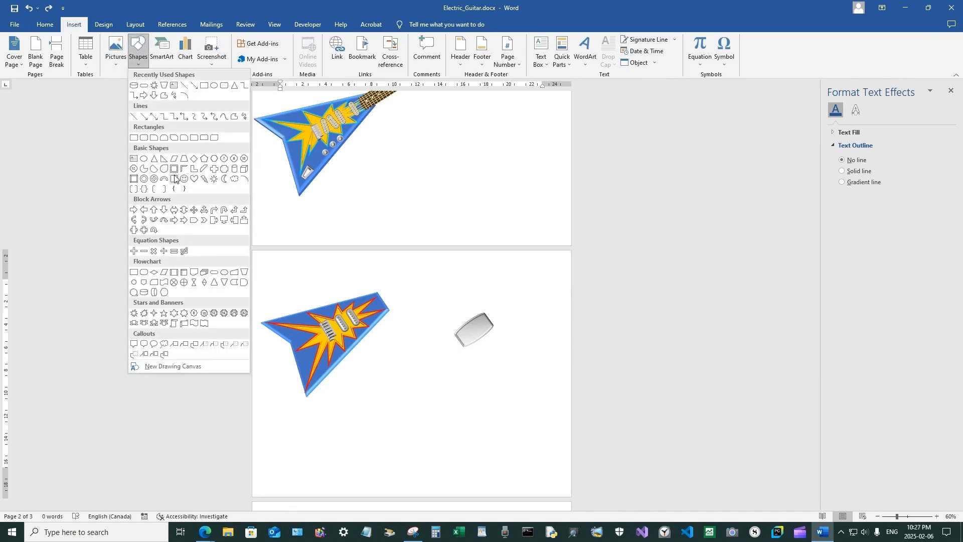
{"action": "left_click", "coordinate": [134, 138]}
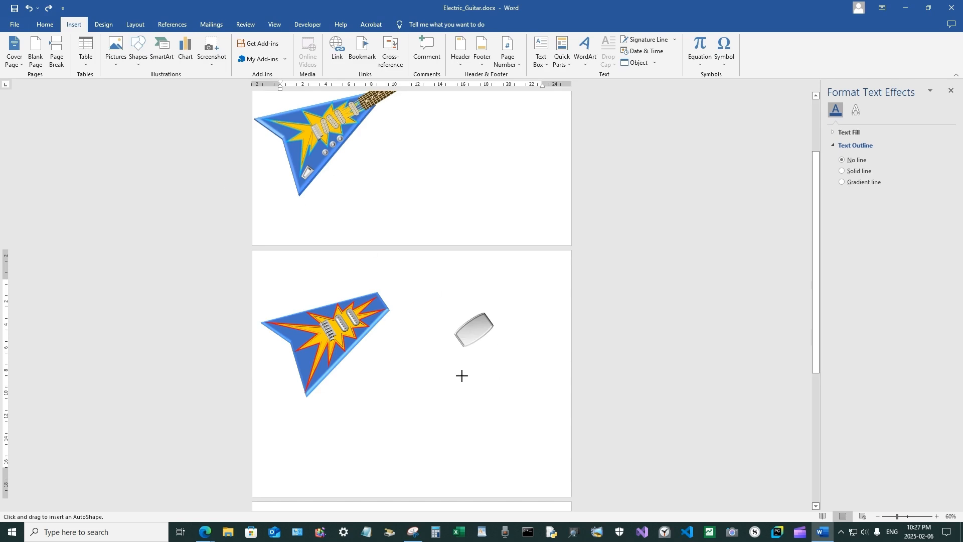
{"action": "left_click_drag", "start_coordinate": [462, 375], "coordinate": [502, 408]}
{"action": "left_click_drag", "start_coordinate": [479, 356], "coordinate": [502, 374]}
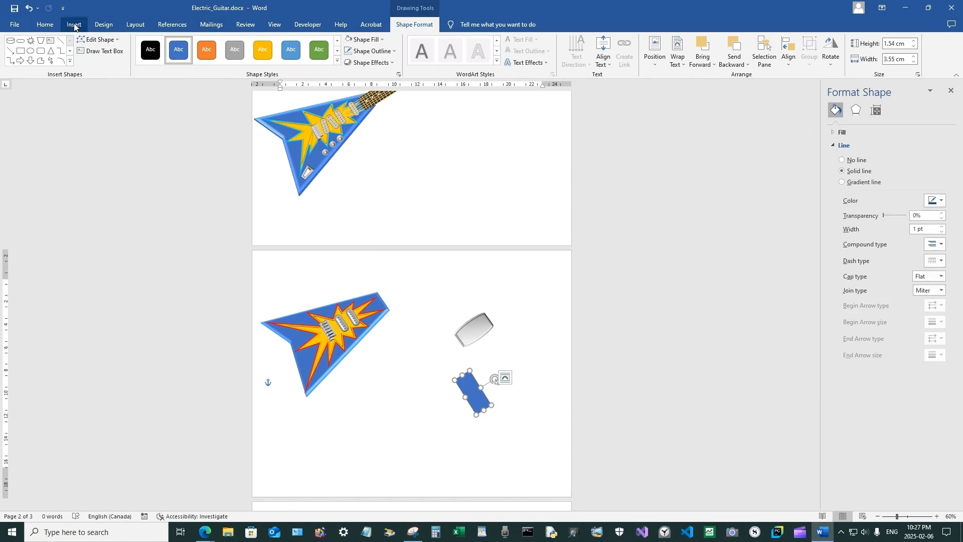
Fill the slanted rectangle with light gray and remove its outline.
{"action": "left_click", "coordinate": [349, 40]}
{"action": "left_click", "coordinate": [367, 39]}
{"action": "left_click", "coordinate": [348, 73]}
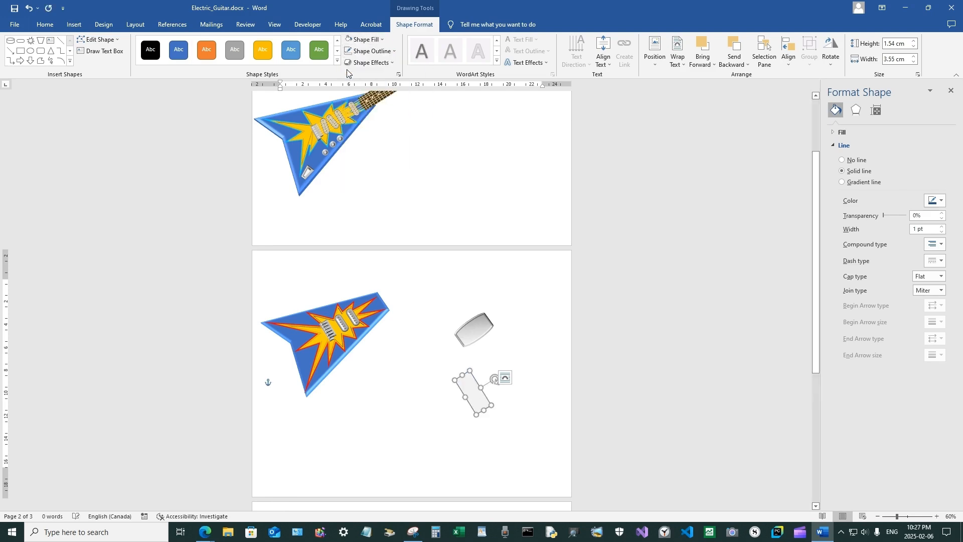
{"action": "left_click", "coordinate": [368, 50]}
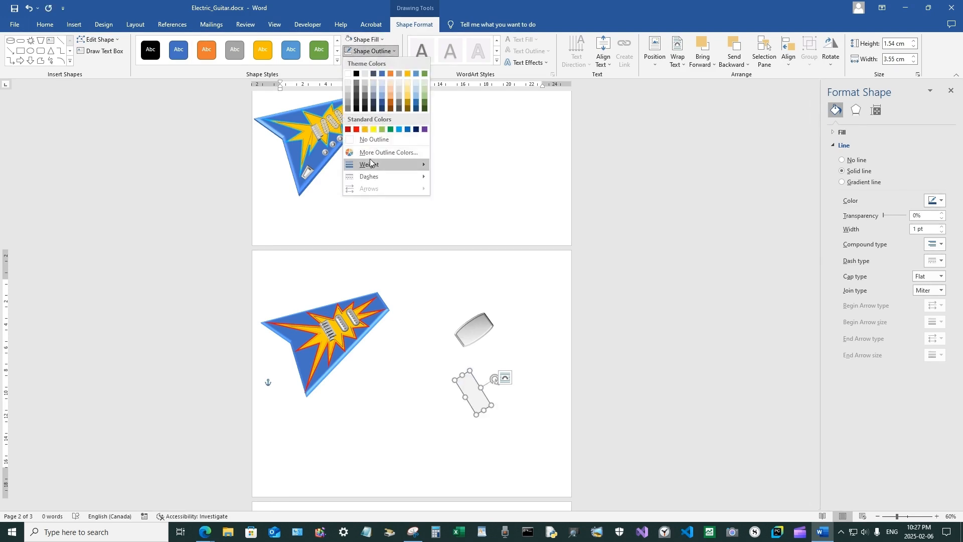
{"action": "mouse_move", "coordinate": [371, 166]}
{"action": "left_click", "coordinate": [374, 140]}
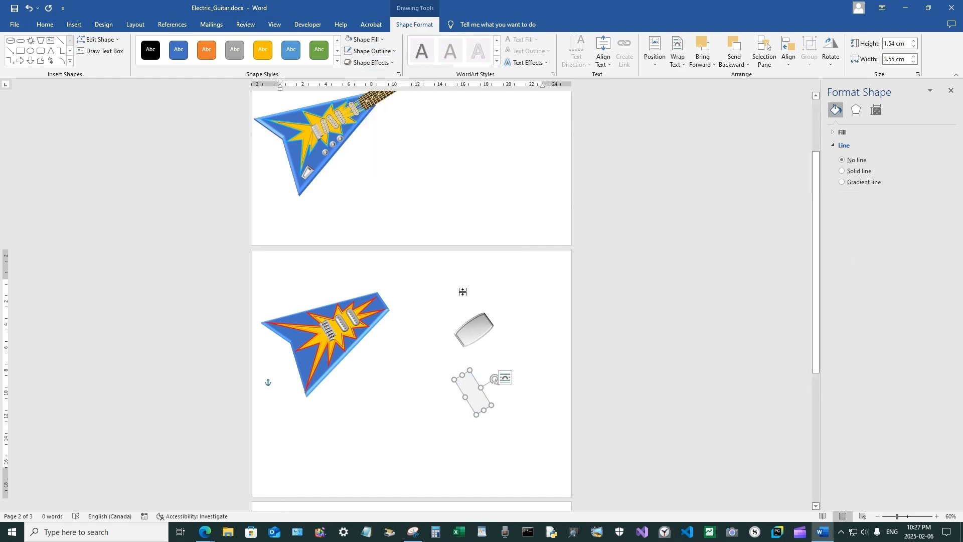
Move the rectangle up beside the cylinder's lower edge and apply a diagonal gray gradient to it.
{"action": "left_click_drag", "start_coordinate": [478, 399], "coordinate": [502, 364]}
{"action": "left_click", "coordinate": [364, 39]}
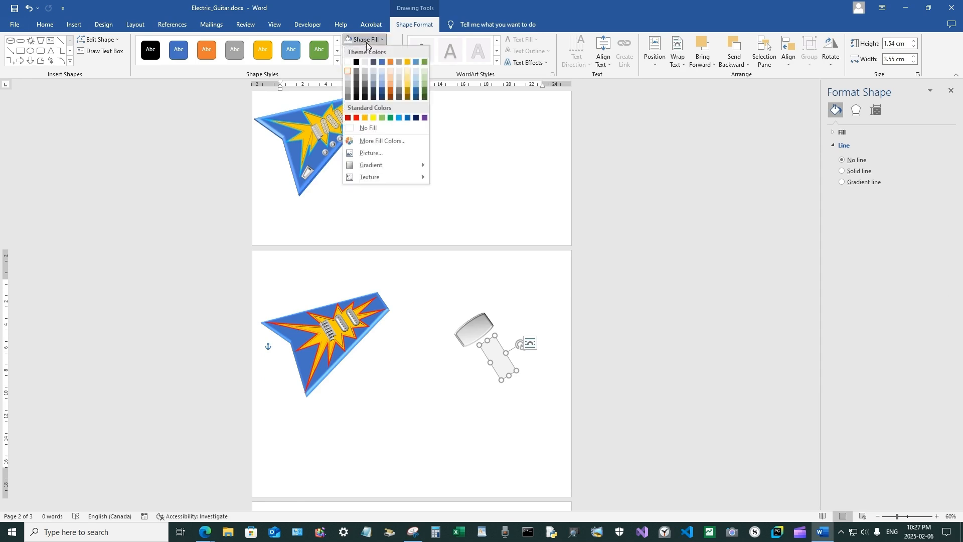
{"action": "mouse_move", "coordinate": [380, 164]}
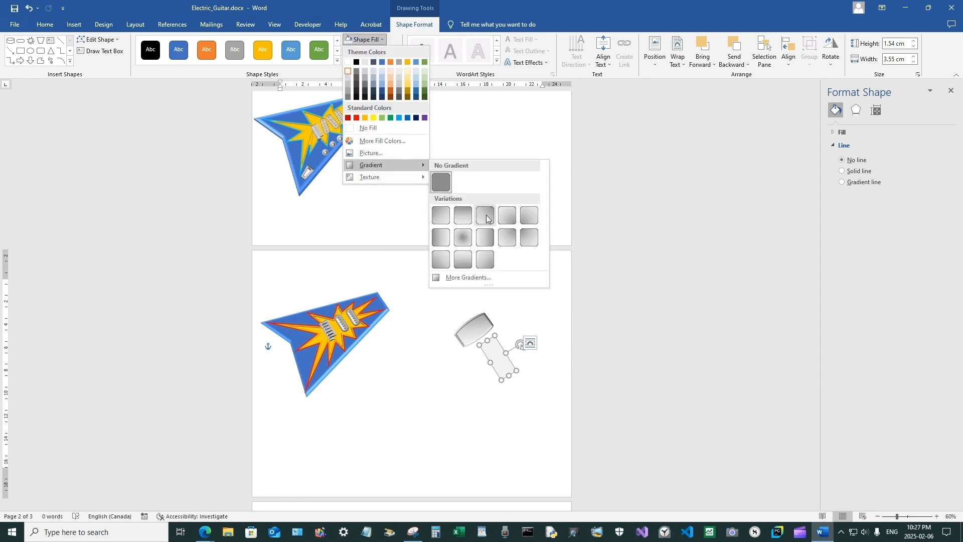
{"action": "left_click", "coordinate": [479, 216]}
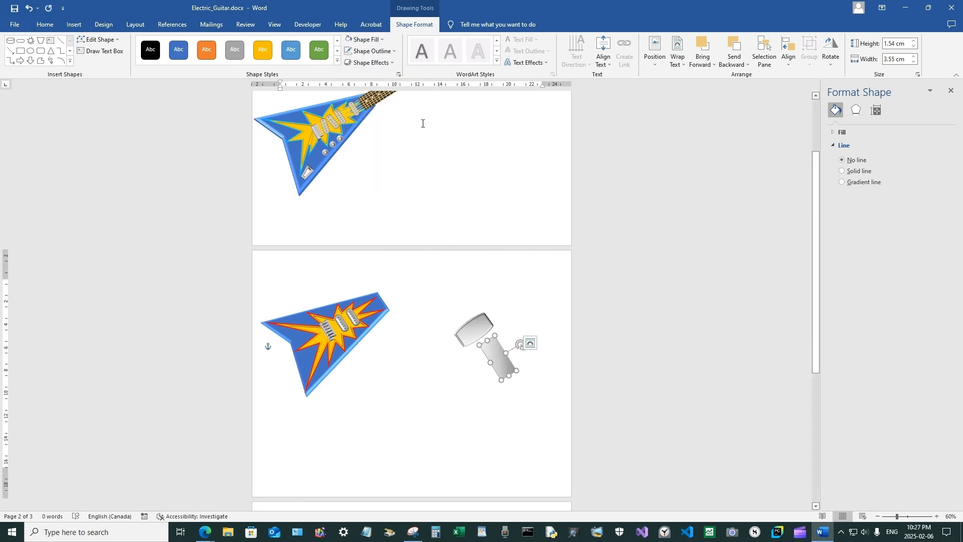
Apply a rounded bevel to the rectangle and shrink it to a narrow bar about 0.87 cm by 3.12 cm.
{"action": "left_click", "coordinate": [371, 62]}
{"action": "mouse_move", "coordinate": [393, 198]}
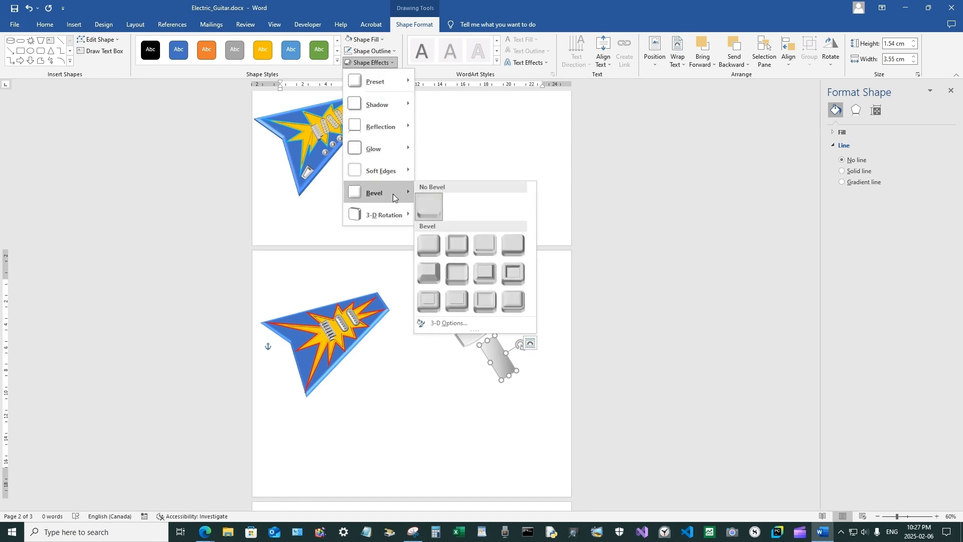
{"action": "left_click", "coordinate": [432, 247]}
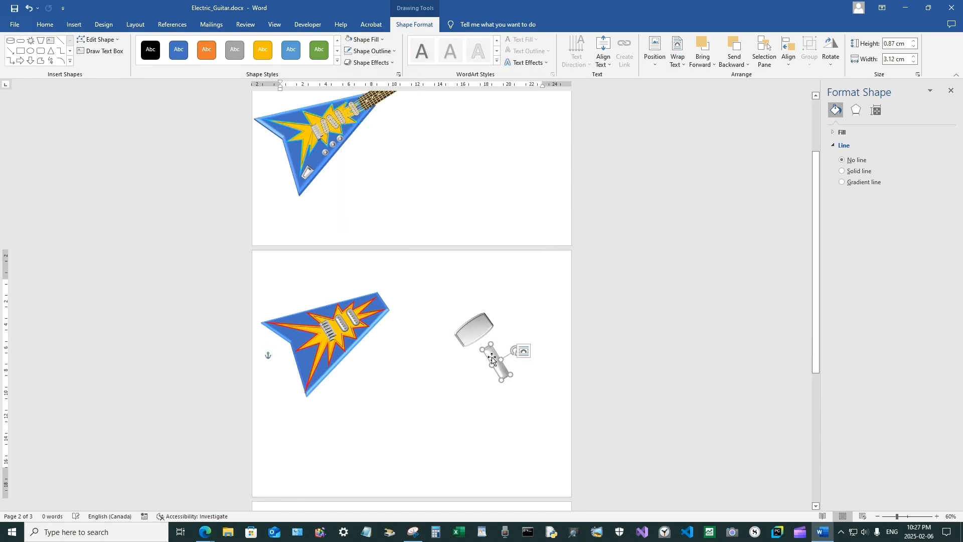
Position the narrow bar behind the cylinder's lower edge like a handle and fine-tune its rotation.
{"action": "left_click_drag", "start_coordinate": [493, 357], "coordinate": [485, 344]}
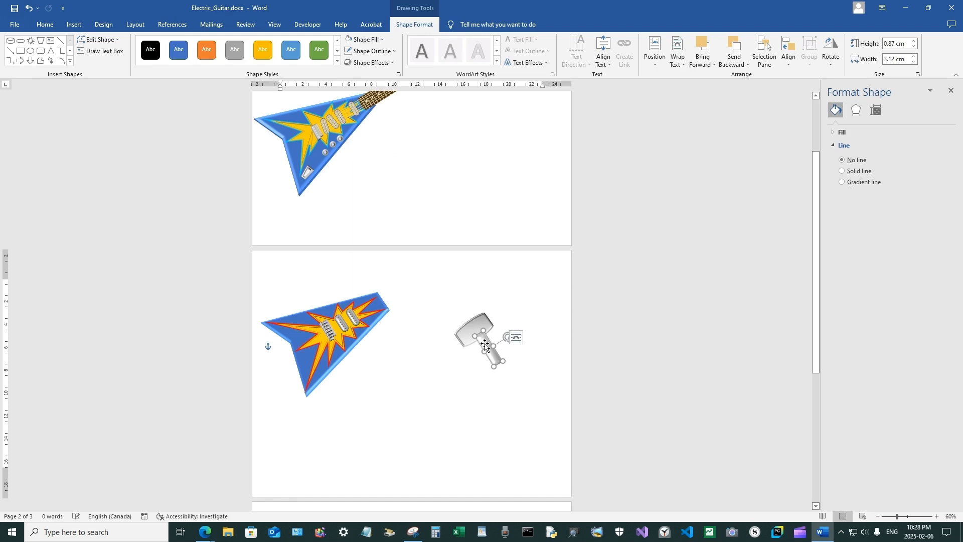
{"action": "right_click", "coordinate": [485, 344]}
{"action": "left_click", "coordinate": [525, 252]}
{"action": "left_click_drag", "start_coordinate": [505, 336], "coordinate": [507, 334]}
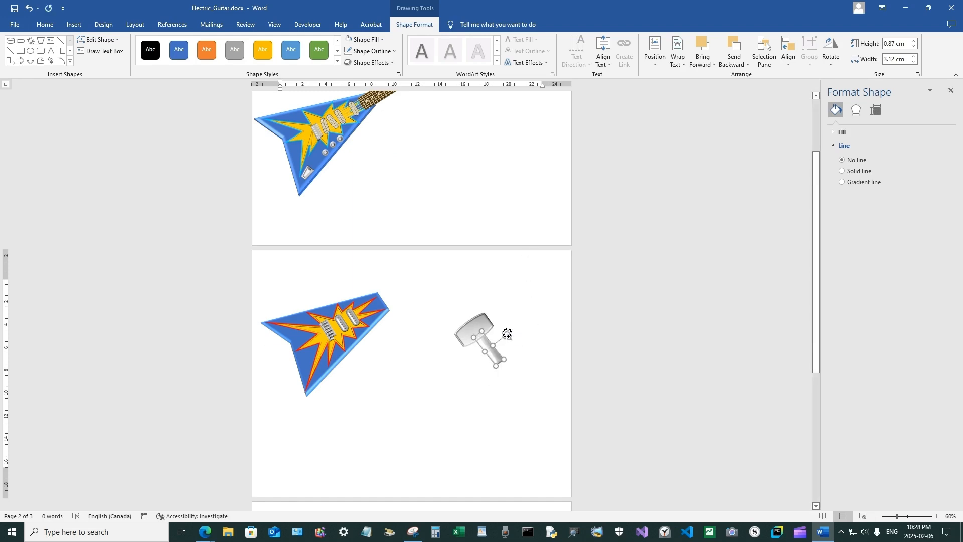
Group the gray cylinder and the bar into one object and select the group.
{"action": "left_click", "coordinate": [521, 291]}
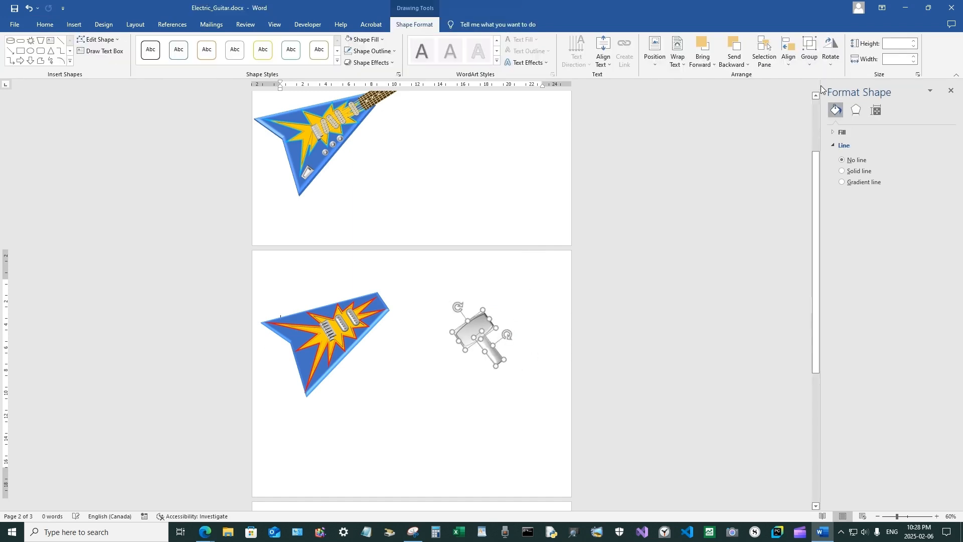
{"action": "key", "text": "ctrl+g"}
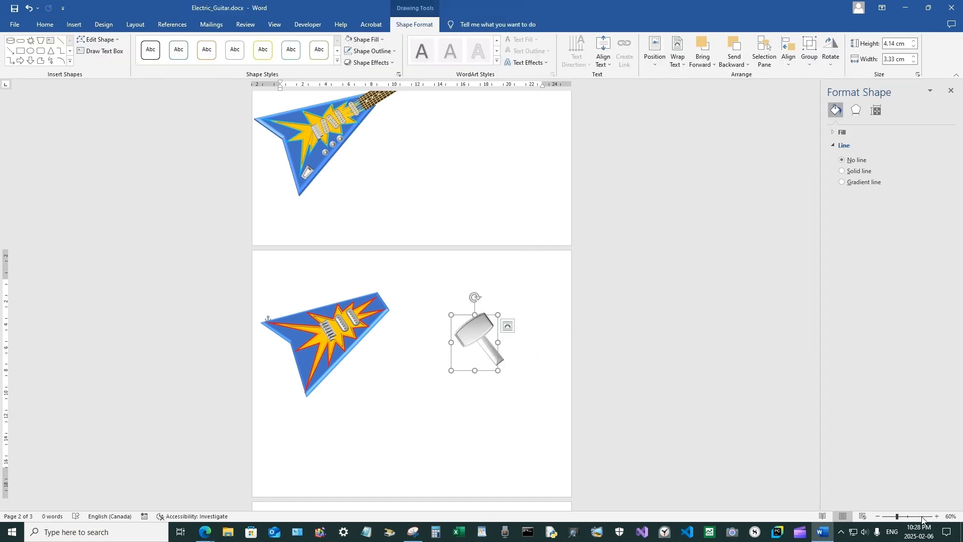
{"action": "left_click", "coordinate": [938, 517]}
{"action": "left_click", "coordinate": [937, 516]}
{"action": "left_click", "coordinate": [938, 517]}
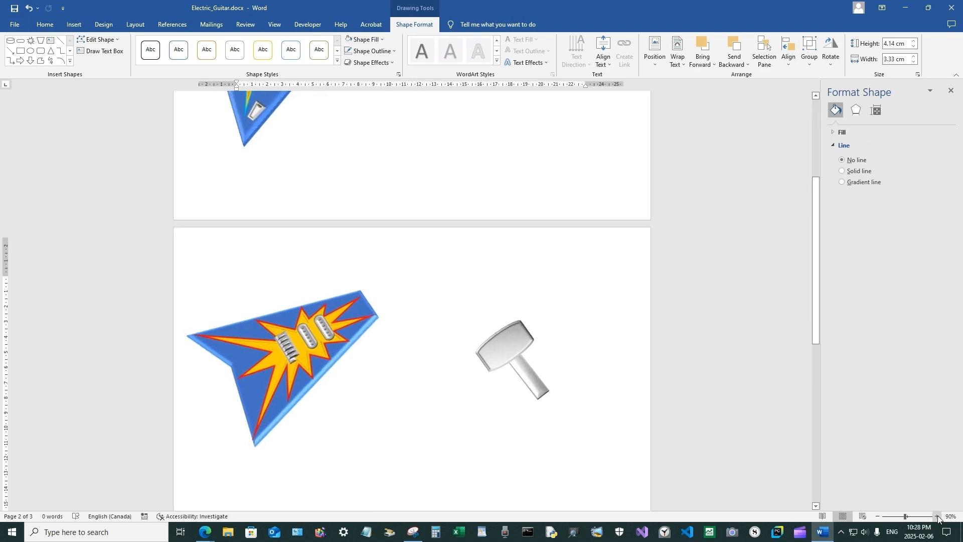
{"action": "left_click", "coordinate": [938, 516]}
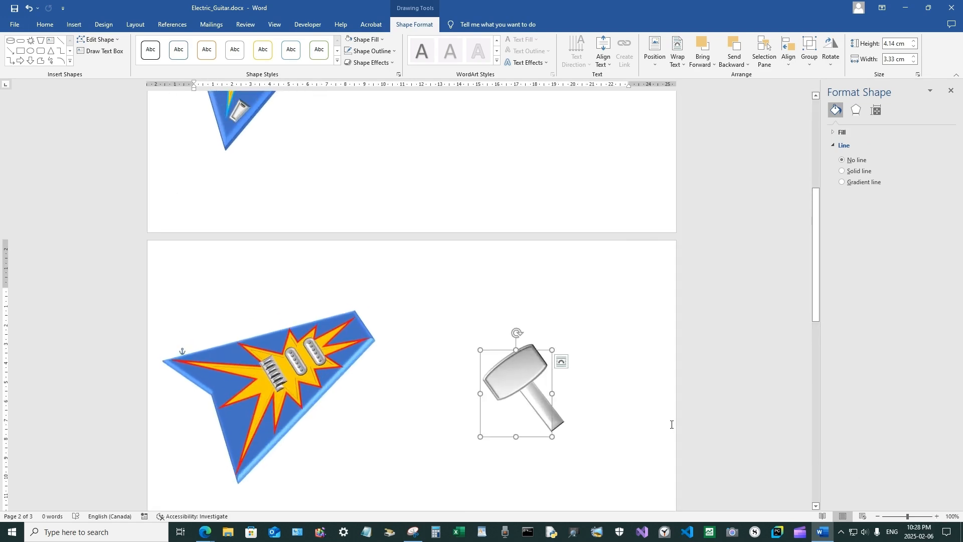
{"action": "left_click", "coordinate": [604, 399]}
{"action": "left_click", "coordinate": [526, 376]}
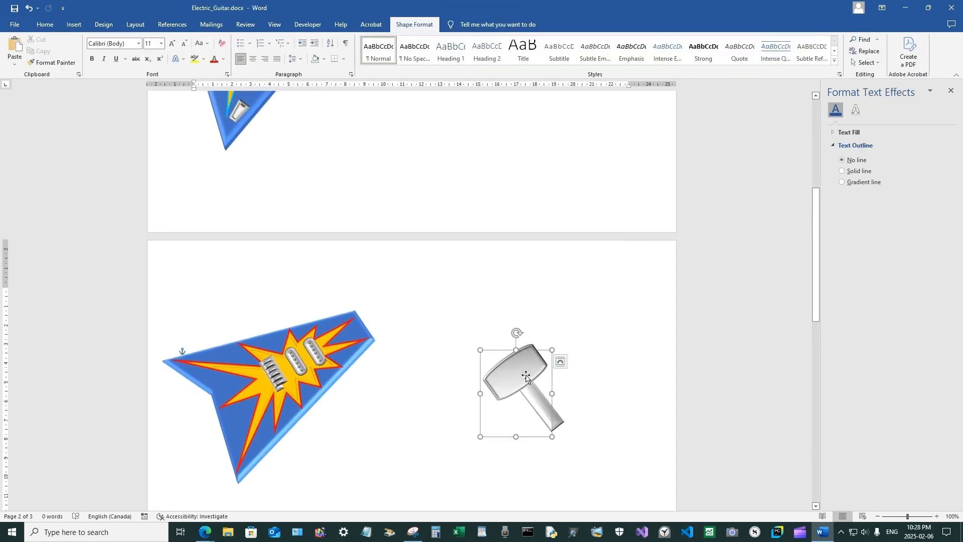
Shrink the hammer-shaped group to about 1.16 cm high and 0.87 cm wide.
{"action": "left_click", "coordinate": [561, 361]}
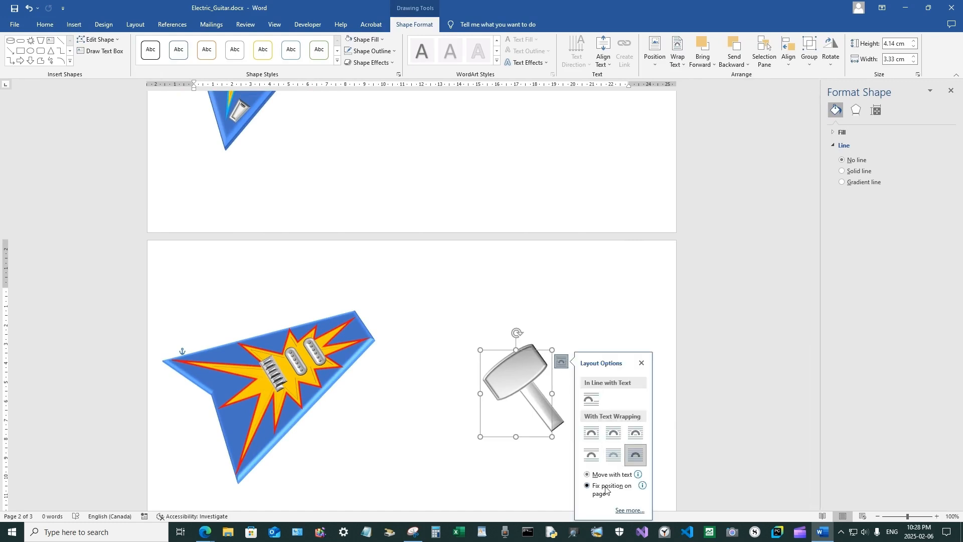
{"action": "left_click_drag", "start_coordinate": [480, 349], "coordinate": [529, 413]}
{"action": "left_click", "coordinate": [531, 417]}
{"action": "left_click", "coordinate": [579, 399]}
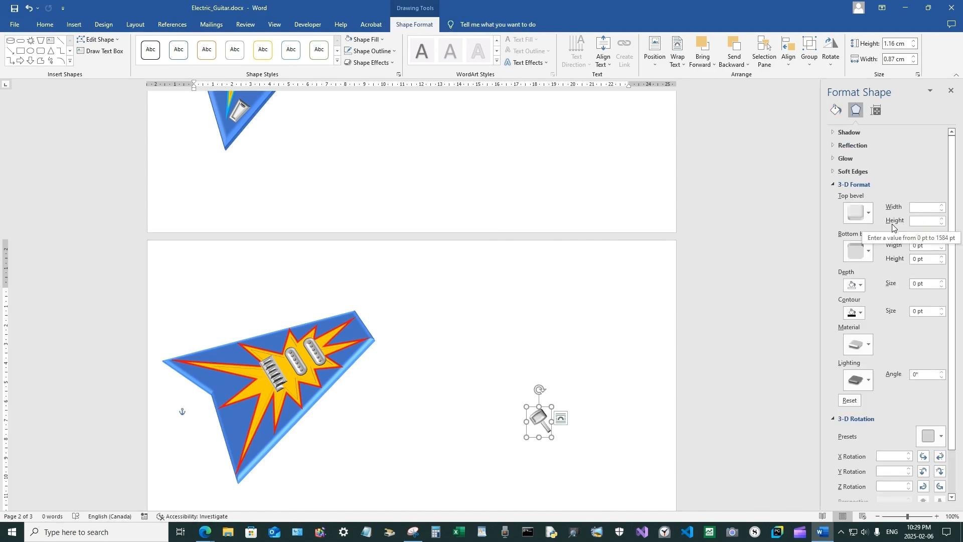
Reduce the top bevel width of the hammer's cylinder head to 3.5 pt.
{"action": "left_click", "coordinate": [537, 419]}
{"action": "left_click", "coordinate": [933, 223]}
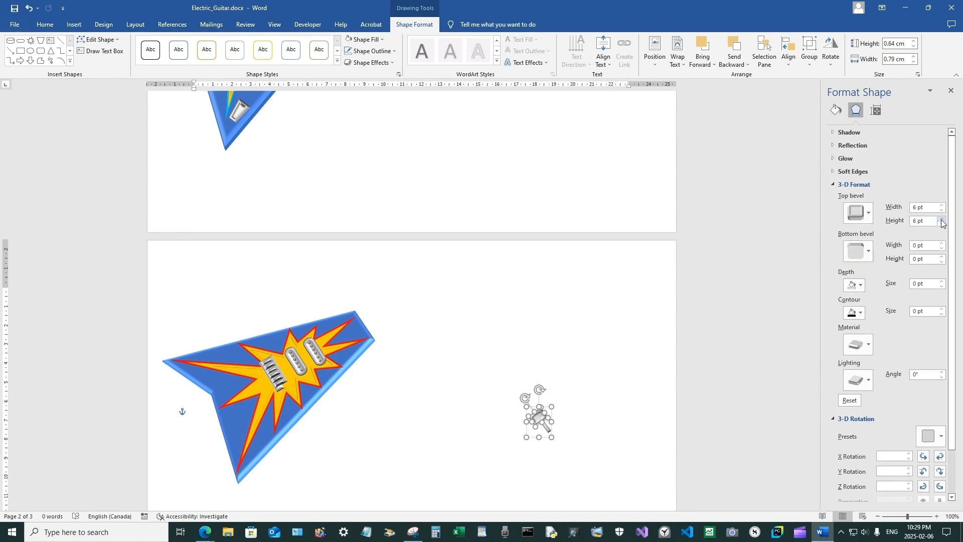
{"action": "left_click", "coordinate": [943, 212]}
{"action": "left_click", "coordinate": [563, 299]}
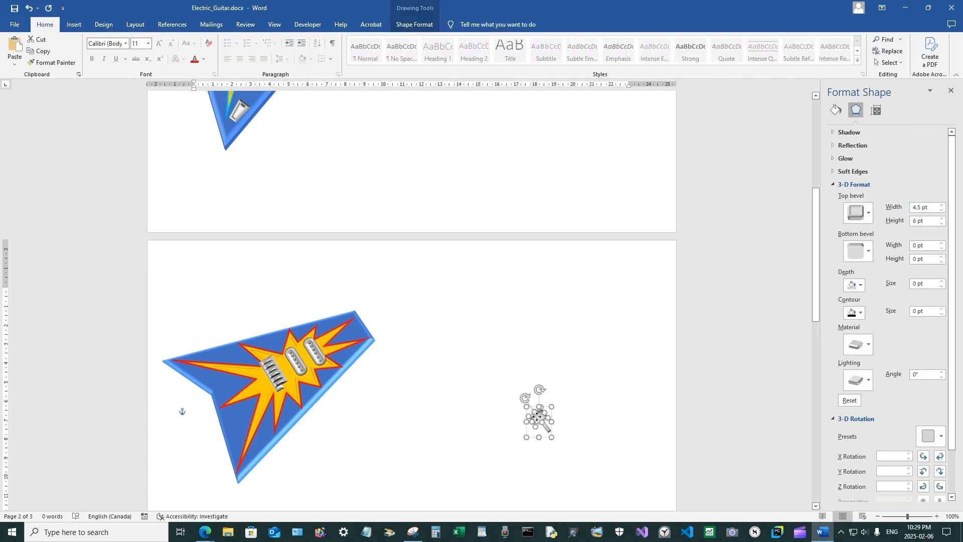
{"action": "left_click", "coordinate": [943, 211]}
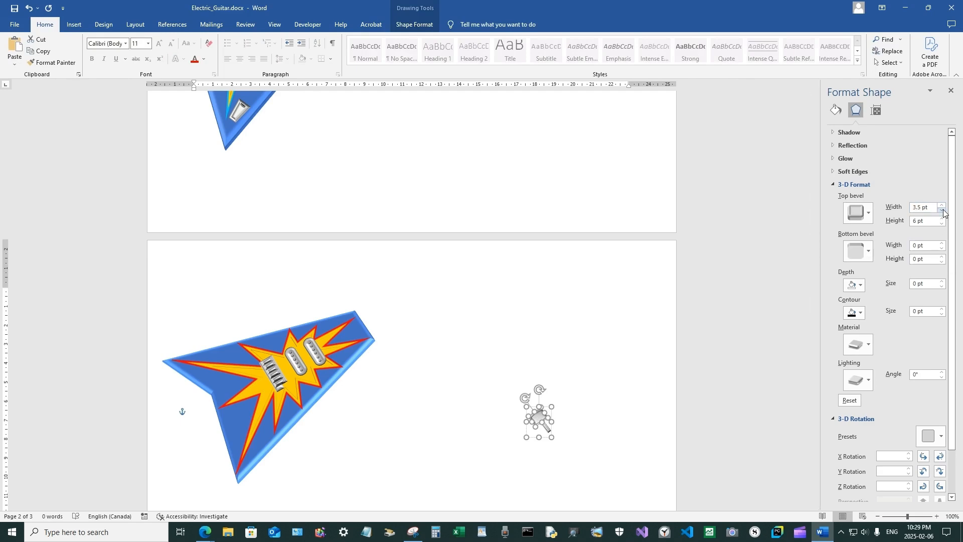
{"action": "left_click", "coordinate": [607, 346]}
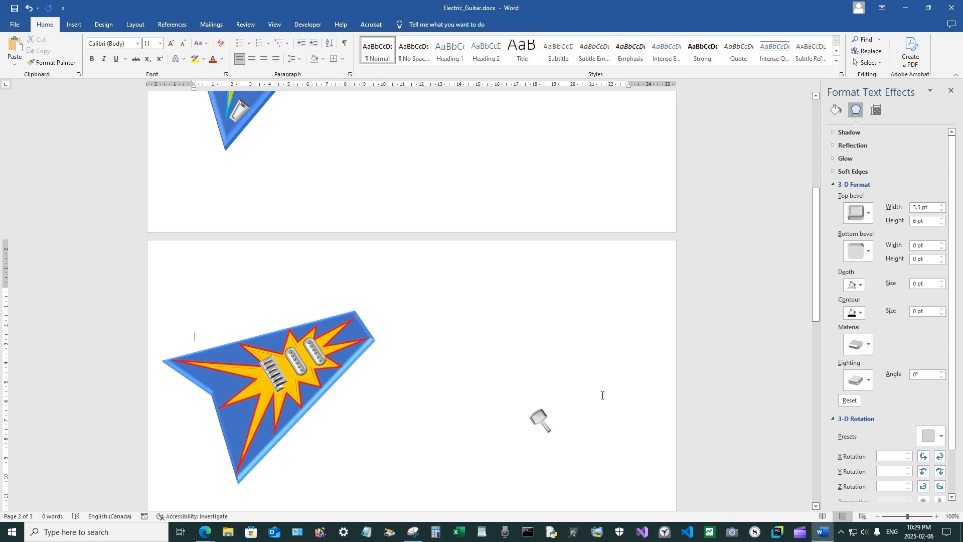
Select the whole hammer-shaped group and shrink it further, then deselect it.
{"action": "left_click", "coordinate": [540, 416]}
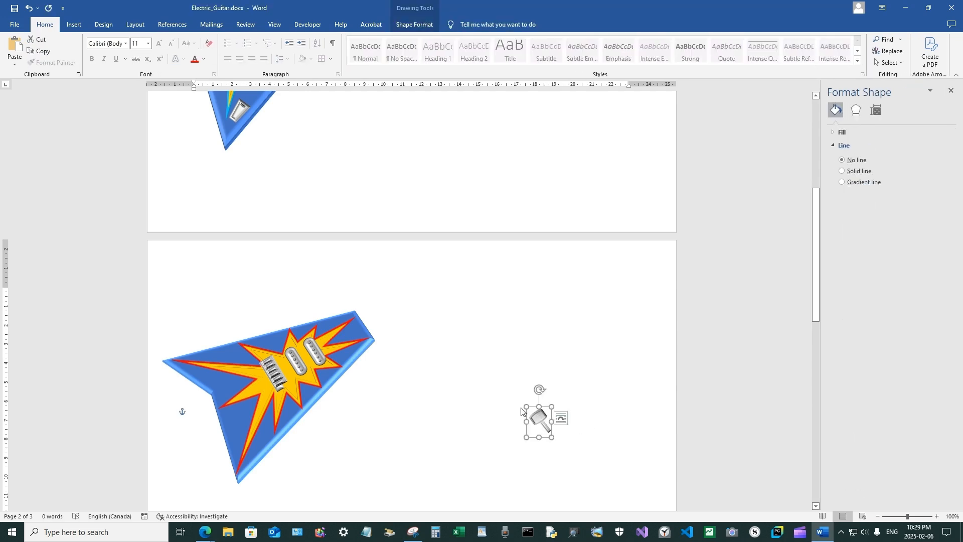
{"action": "left_click_drag", "start_coordinate": [524, 406], "coordinate": [535, 417]}
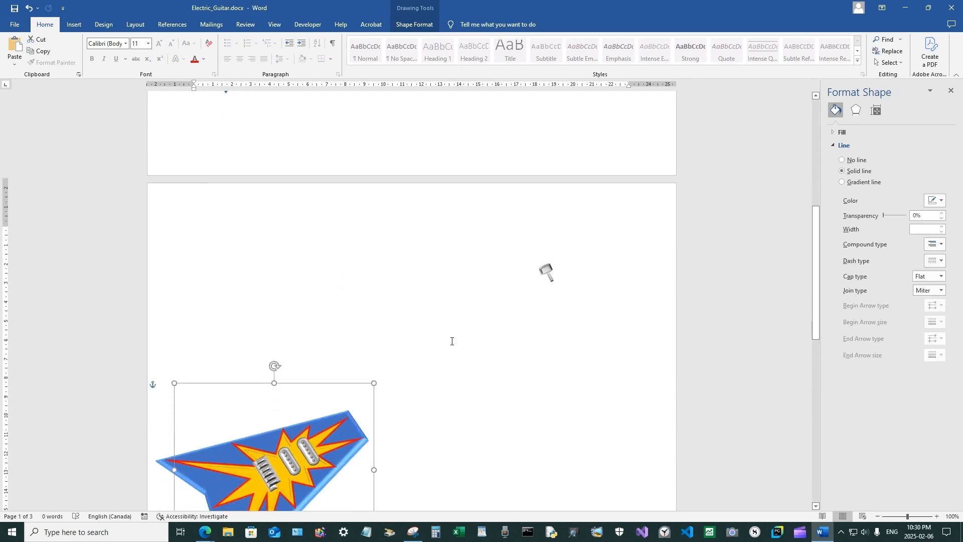
{"action": "scroll", "coordinate": [451, 340], "scroll_direction": "down", "scroll_amount": 1}
{"action": "left_click", "coordinate": [472, 382]}
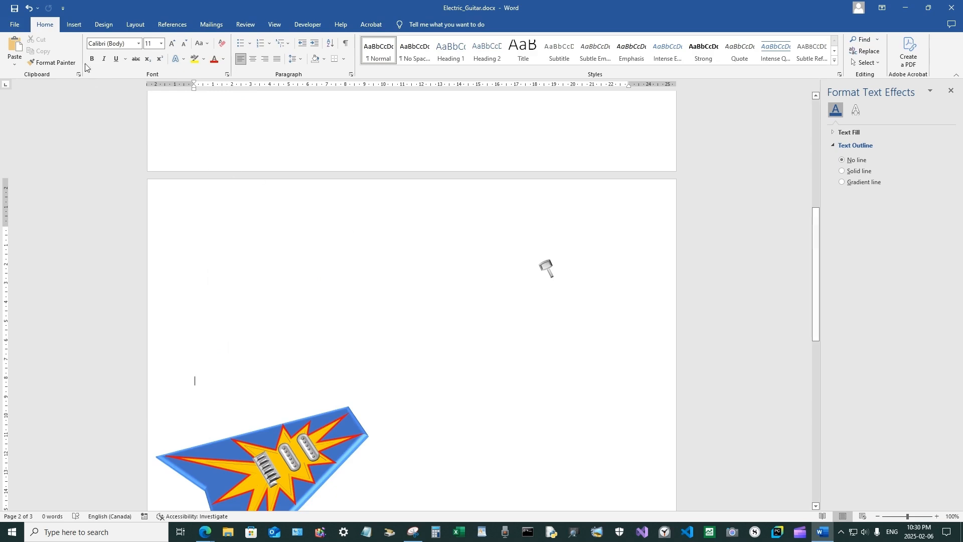
Insert an isosceles triangle about 3.36 cm high and 4.84 cm wide in the empty area beside the guitar body.
{"action": "left_click", "coordinate": [73, 25]}
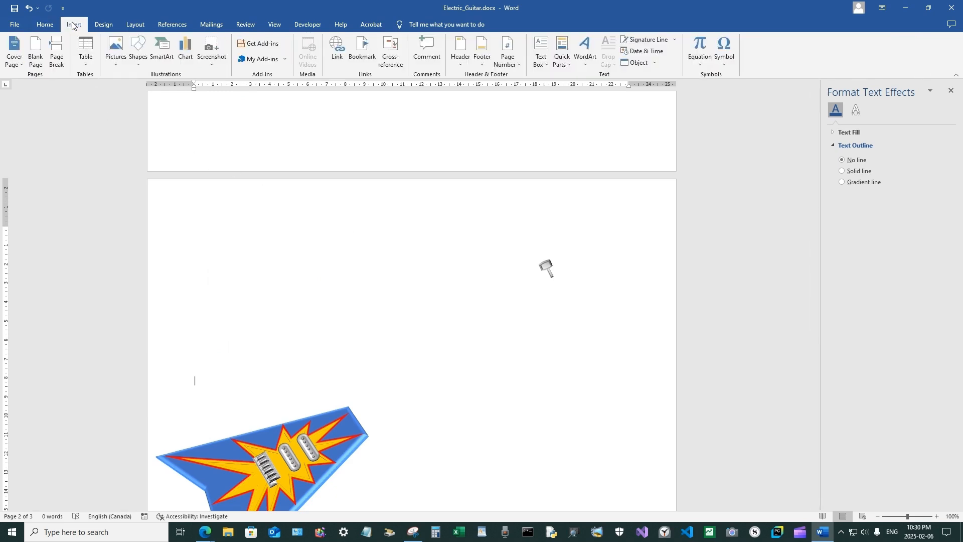
{"action": "left_click", "coordinate": [136, 48]}
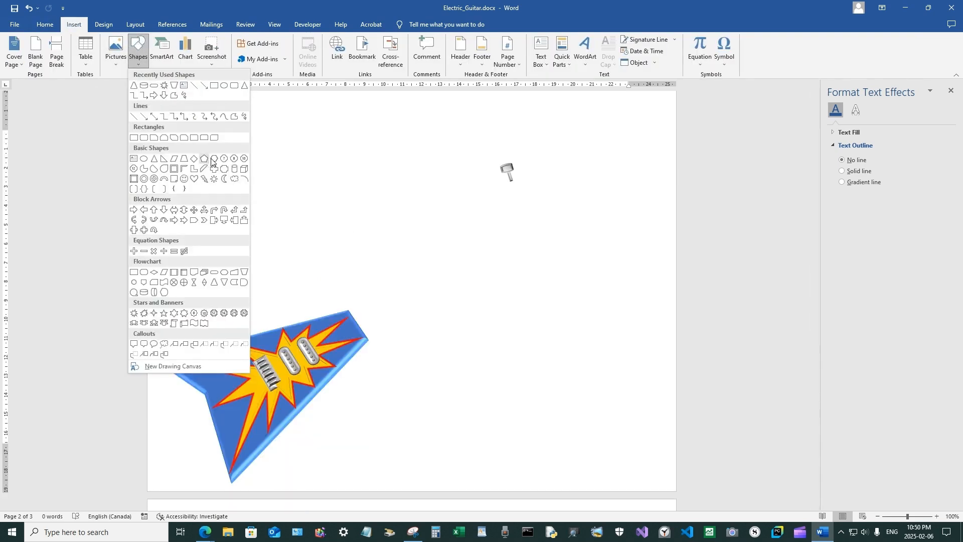
{"action": "left_click", "coordinate": [245, 86]}
{"action": "mouse_move", "coordinate": [446, 256]}
{"action": "left_mouse_down"}
{"action": "mouse_move", "coordinate": [570, 265]}
{"action": "mouse_move", "coordinate": [592, 215]}
{"action": "mouse_move", "coordinate": [546, 322]}
{"action": "left_mouse_up"}
Edit the triangle's points, moving its lower-right corner beneath the apex to form a right triangle about 2.51 cm wide.
{"action": "right_click", "coordinate": [499, 300]}
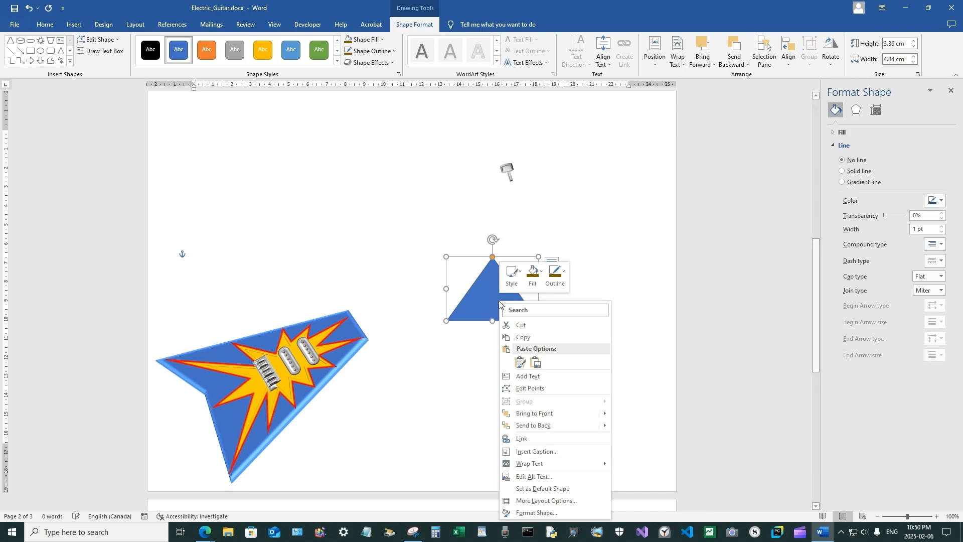
{"action": "left_click", "coordinate": [530, 388]}
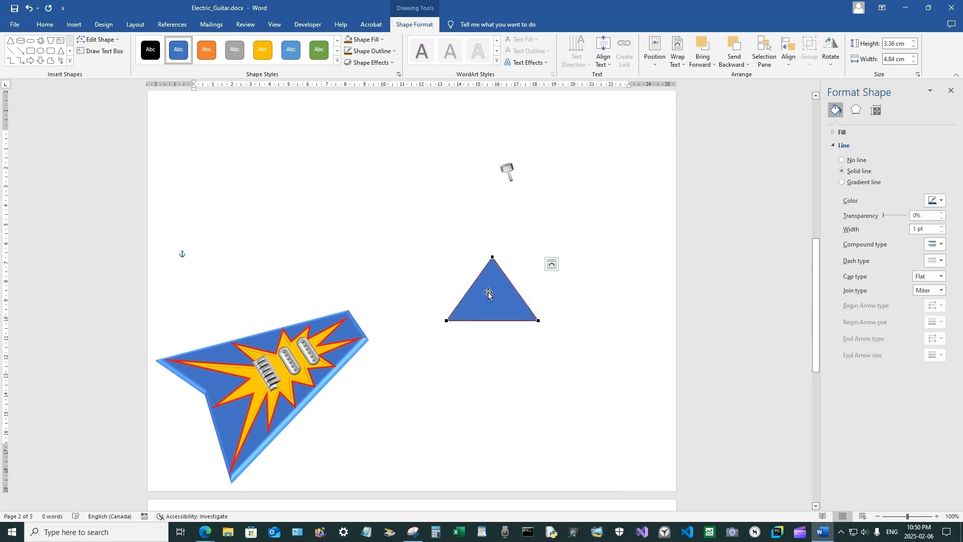
{"action": "left_click_drag", "start_coordinate": [539, 321], "coordinate": [495, 320]}
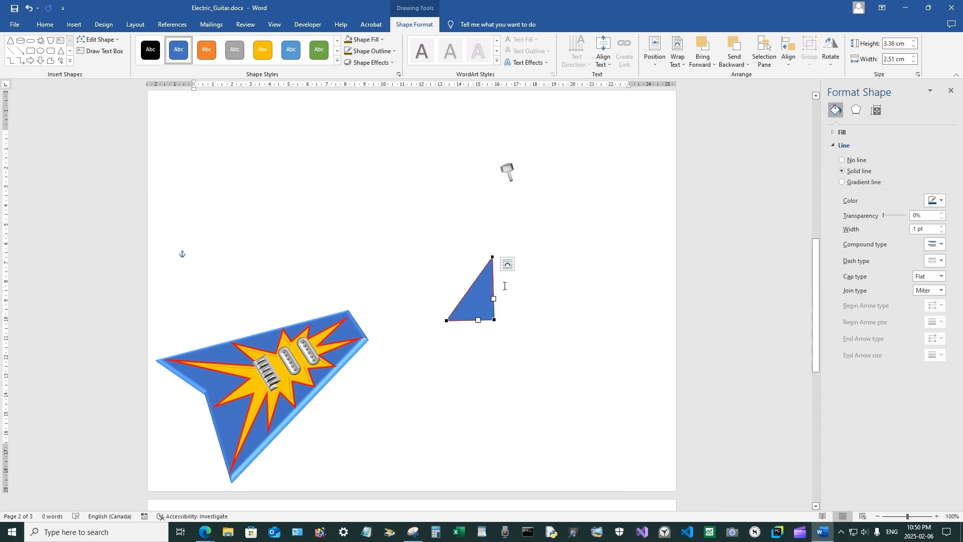
{"action": "left_click", "coordinate": [537, 296]}
{"action": "left_click", "coordinate": [486, 280]}
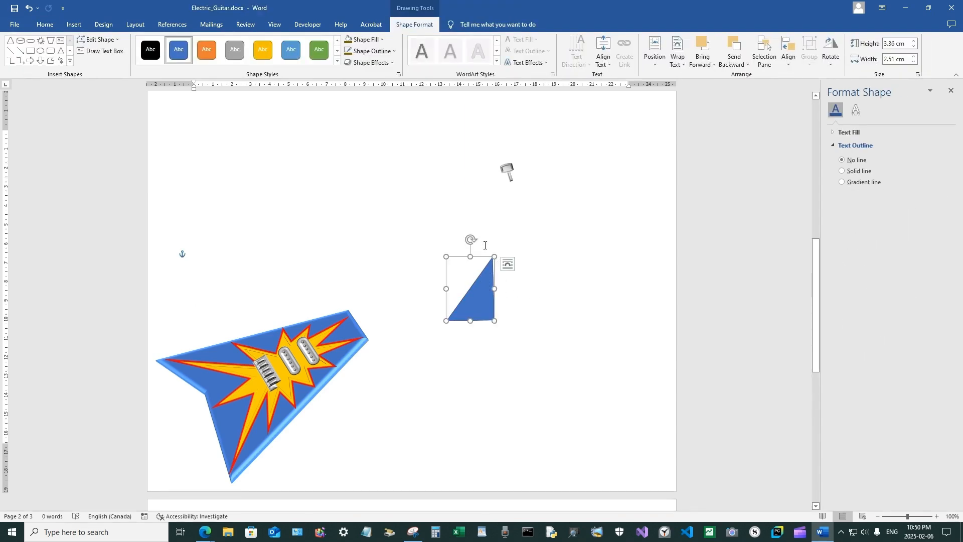
Rotate the triangle clockwise, enlarge it to about 6.65 cm by 3.2 cm, and place it below the small hammer part.
{"action": "left_click_drag", "start_coordinate": [471, 242], "coordinate": [510, 266]}
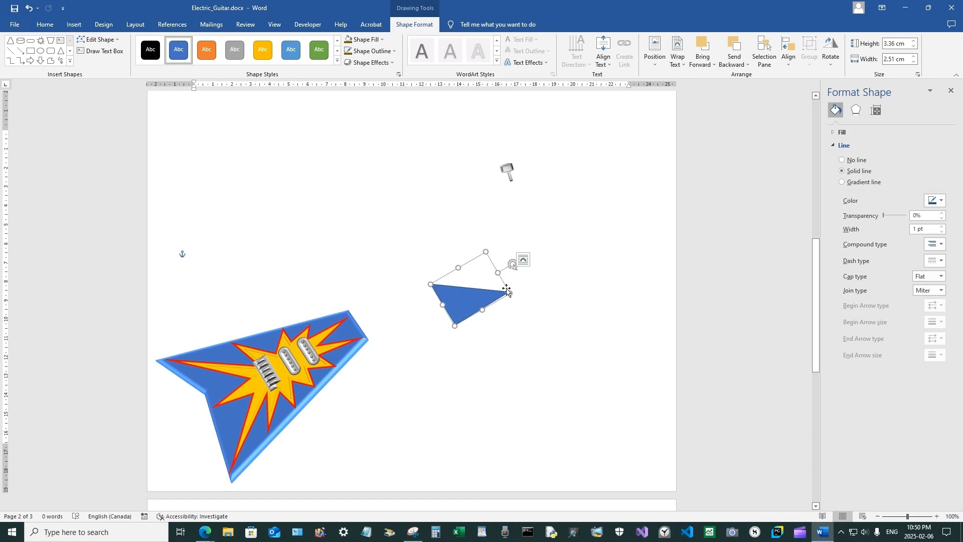
{"action": "left_click_drag", "start_coordinate": [511, 293], "coordinate": [571, 273]}
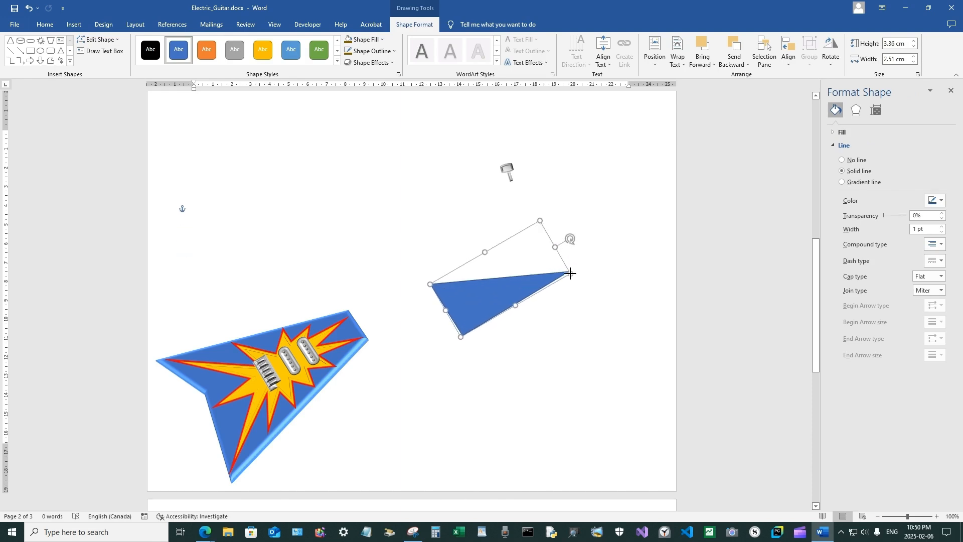
{"action": "left_click_drag", "start_coordinate": [486, 299], "coordinate": [511, 275]}
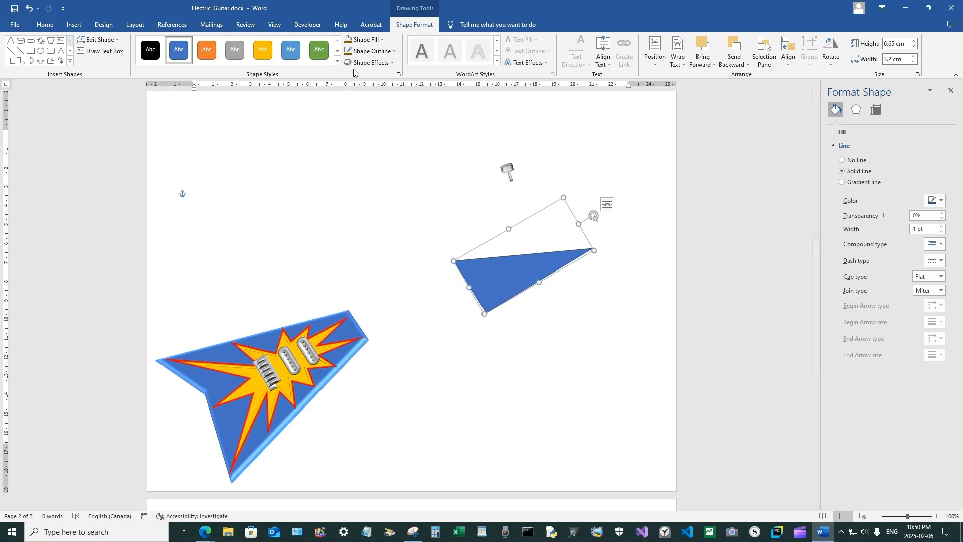
Fill the triangle with the darkest gold theme color and give it a gray outline.
{"action": "left_click", "coordinate": [369, 40]}
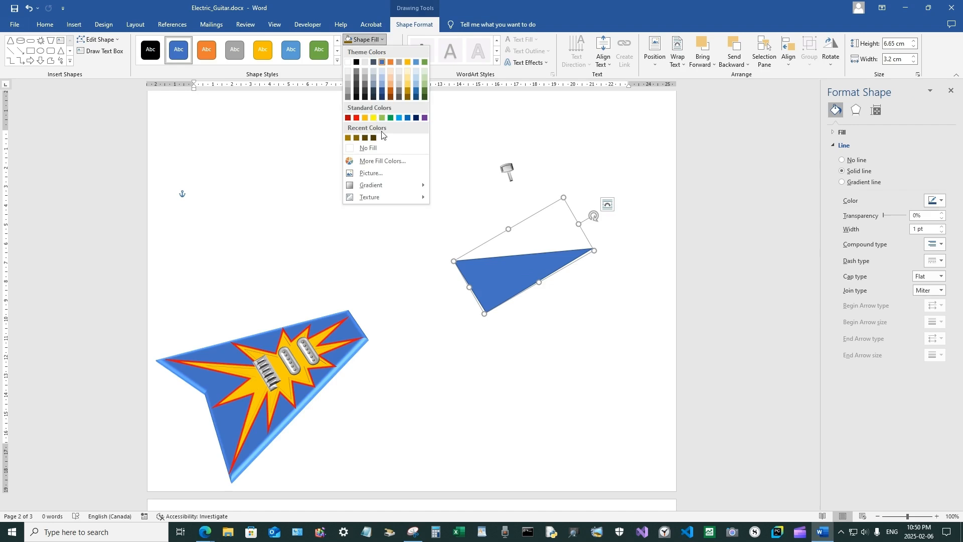
{"action": "left_click", "coordinate": [408, 96]}
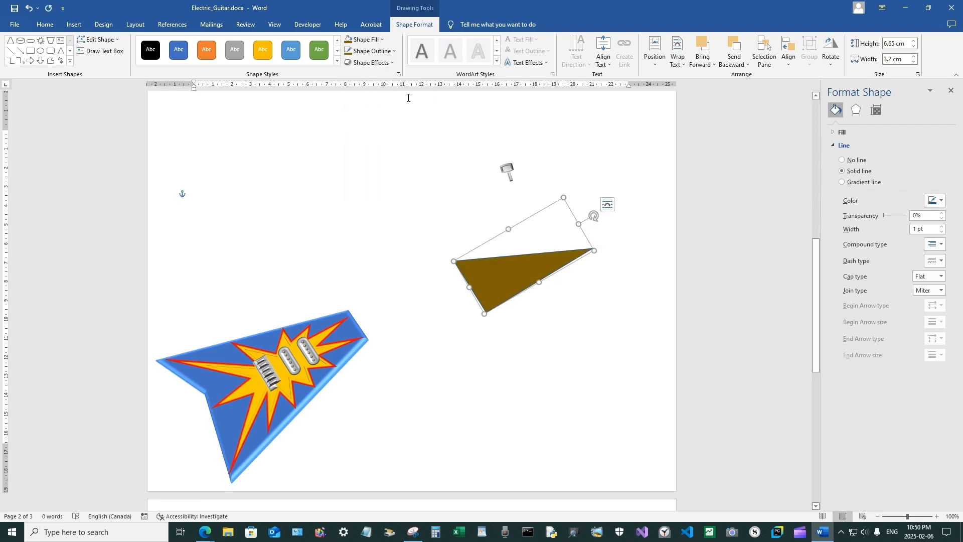
{"action": "left_click", "coordinate": [371, 52]}
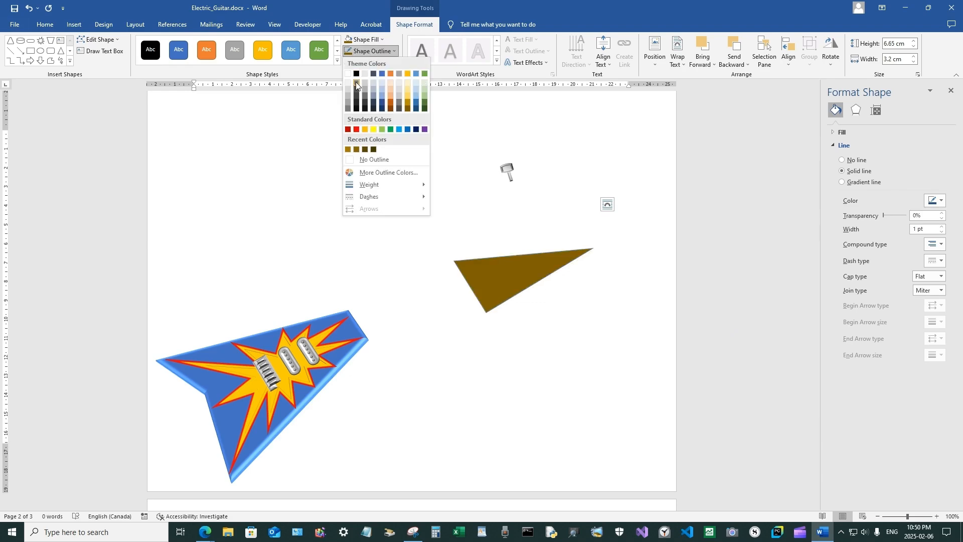
{"action": "left_click", "coordinate": [357, 86]}
{"action": "left_click", "coordinate": [451, 213]}
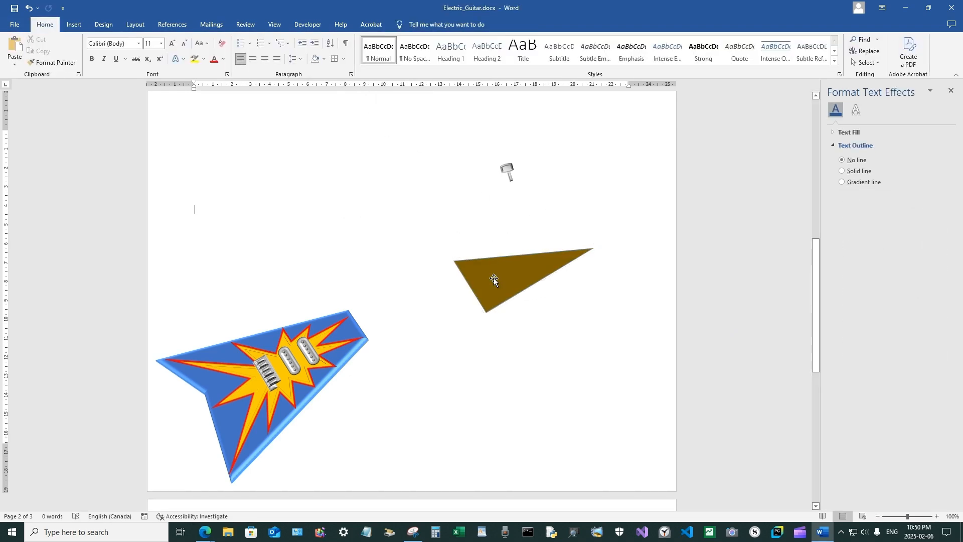
Apply the orange warm lighting preset to the triangle and set its 3-D depth to 3.5 pt.
{"action": "left_click", "coordinate": [518, 284]}
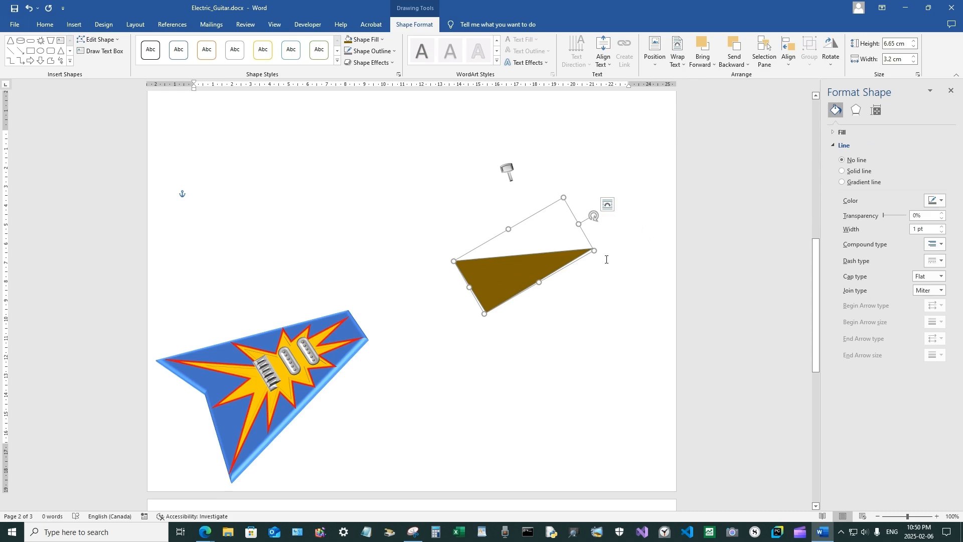
{"action": "left_click", "coordinate": [856, 110]}
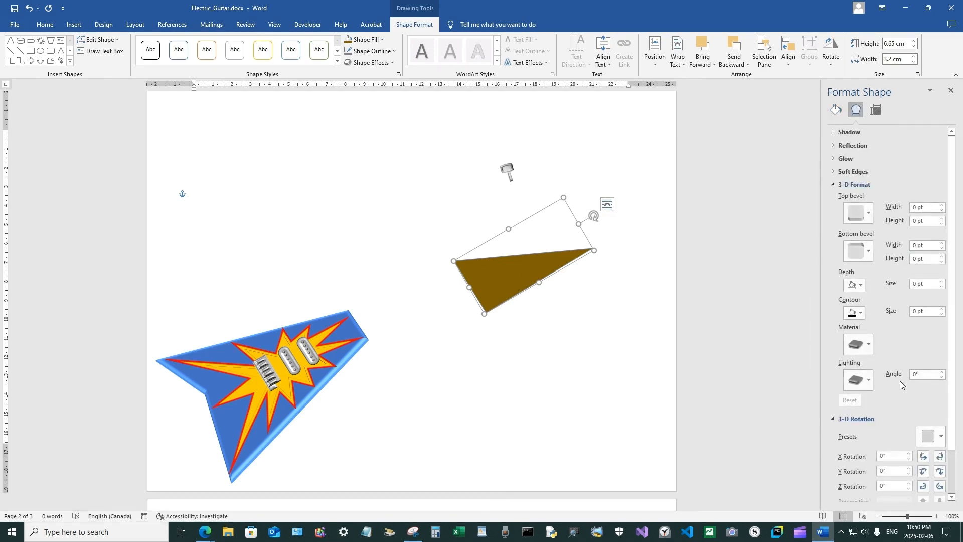
{"action": "scroll", "coordinate": [888, 410], "scroll_direction": "down", "scroll_amount": 1}
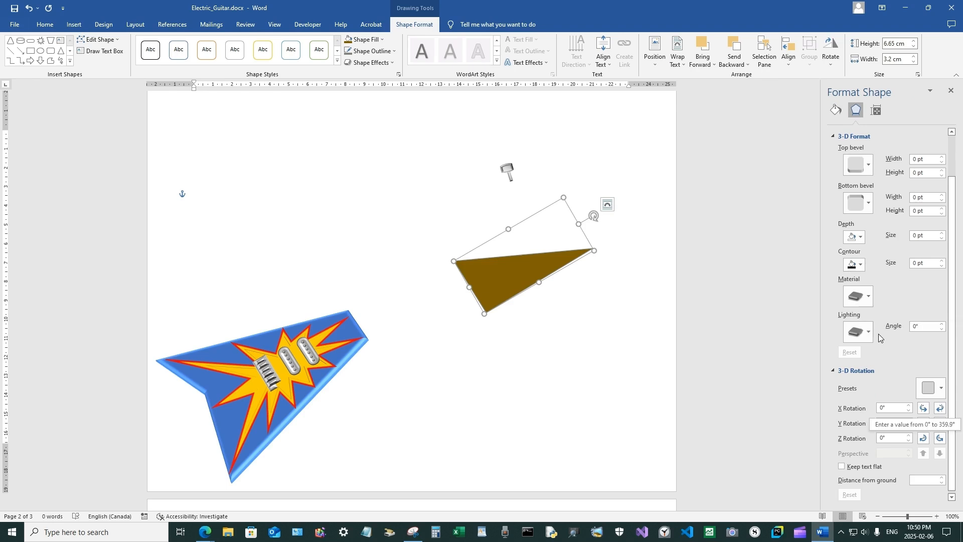
{"action": "left_click", "coordinate": [869, 332]}
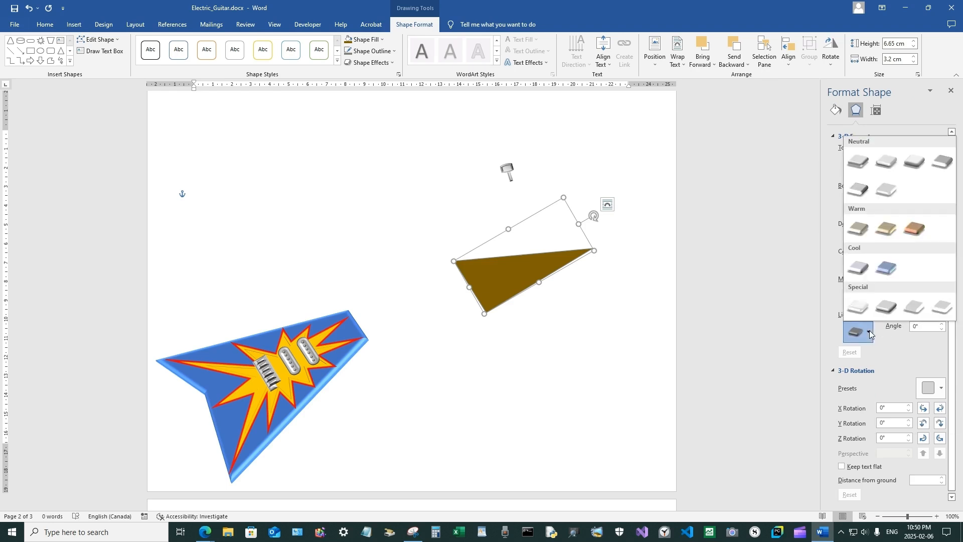
{"action": "left_click", "coordinate": [915, 229]}
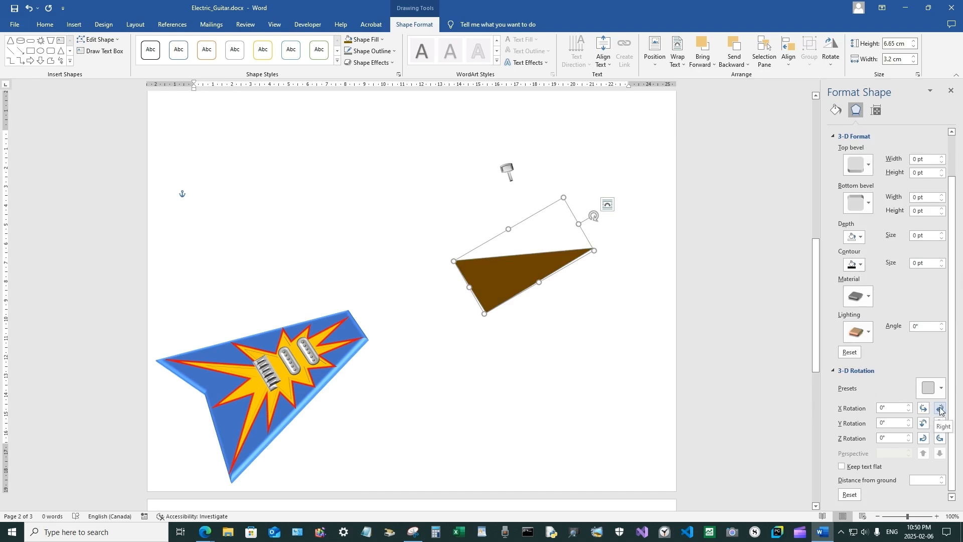
{"action": "left_click", "coordinate": [942, 233]}
{"action": "left_click", "coordinate": [942, 234]}
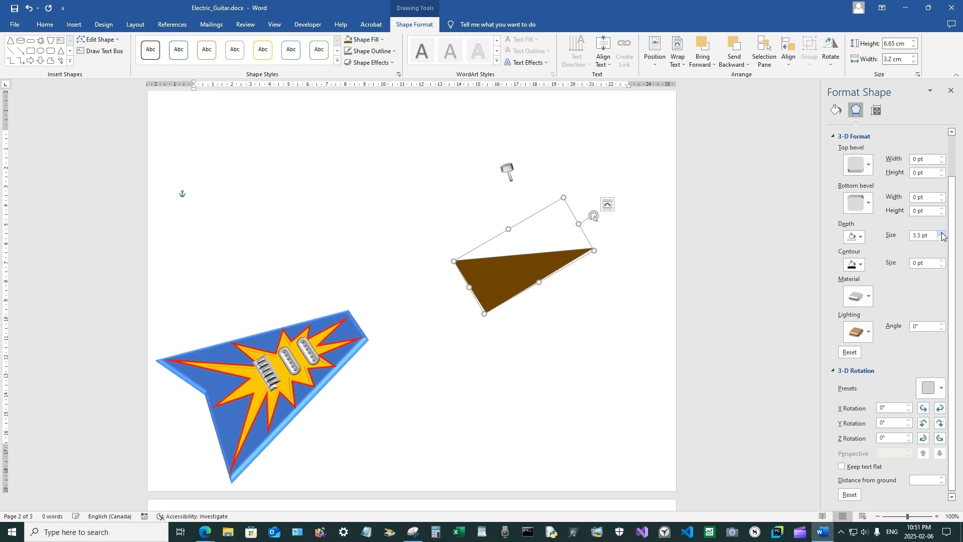
Adjust the triangle's 3-D rotation to X 39°, Y 359° and Z 351.1° so its thickness shows.
{"action": "left_click", "coordinate": [940, 423]}
{"action": "left_click", "coordinate": [940, 423]}
{"action": "left_click", "coordinate": [940, 423]}
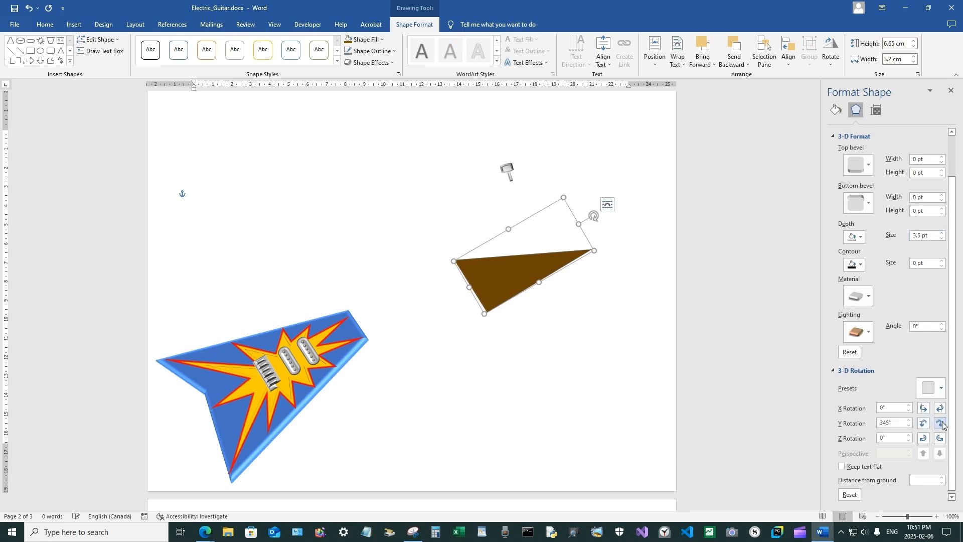
{"action": "left_click", "coordinate": [940, 423]}
{"action": "left_click", "coordinate": [945, 412]}
{"action": "left_click", "coordinate": [945, 411]}
{"action": "left_click", "coordinate": [945, 412]}
{"action": "left_click", "coordinate": [944, 412]}
{"action": "left_click", "coordinate": [944, 412]}
{"action": "left_click", "coordinate": [941, 426]}
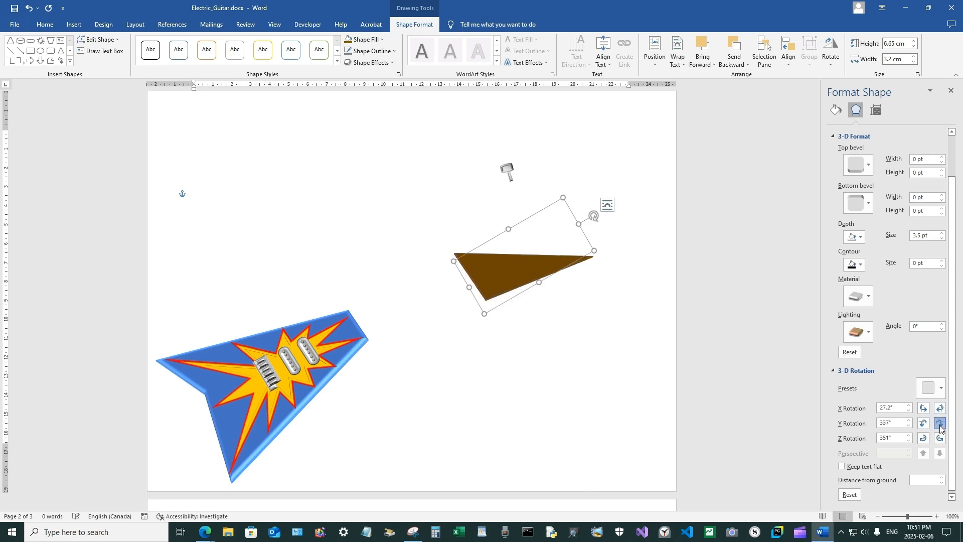
{"action": "left_click", "coordinate": [941, 426]}
{"action": "left_click", "coordinate": [923, 423]}
{"action": "left_click", "coordinate": [923, 423]}
{"action": "left_click", "coordinate": [923, 423]}
{"action": "left_click", "coordinate": [923, 423]}
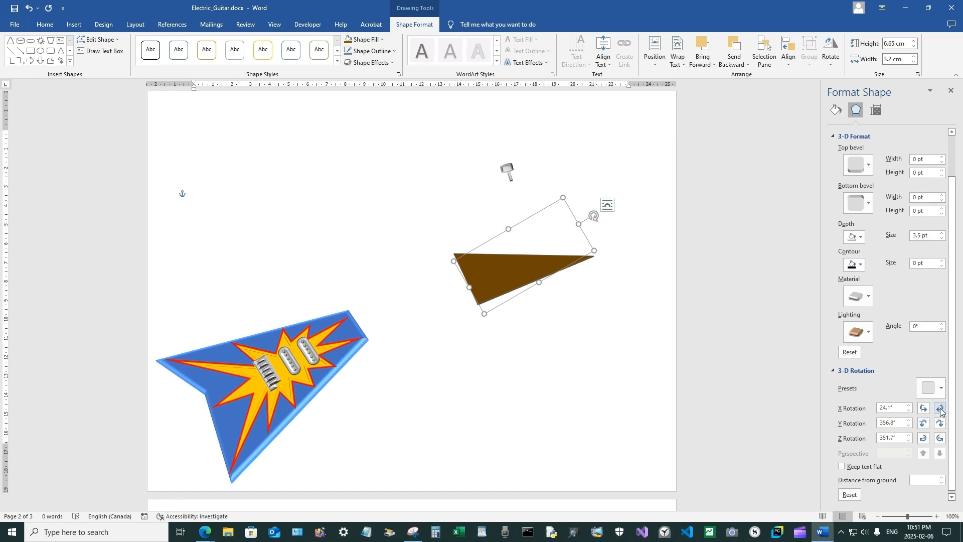
{"action": "left_click", "coordinate": [923, 409]}
{"action": "left_click", "coordinate": [924, 409]}
{"action": "left_click", "coordinate": [941, 409]}
{"action": "left_click", "coordinate": [940, 409]}
{"action": "left_click", "coordinate": [940, 409]}
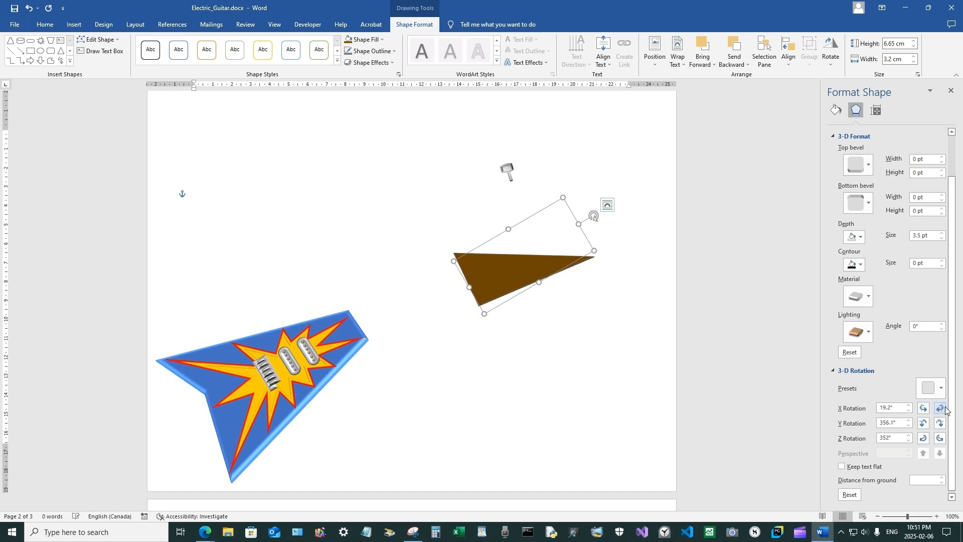
{"action": "left_click", "coordinate": [940, 409]}
{"action": "left_click", "coordinate": [941, 409]}
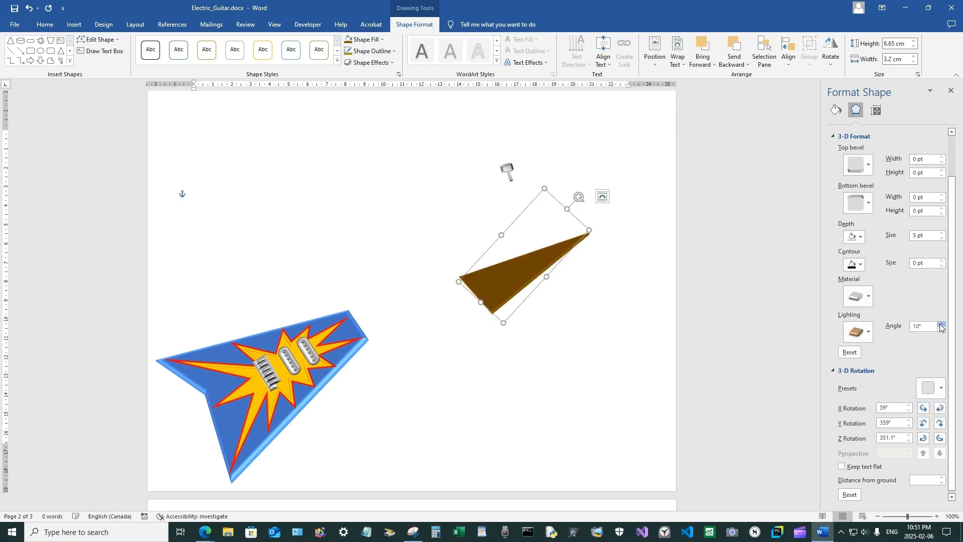
Set the triangle's lighting angle to 170° to tone its side edge.
{"action": "left_click", "coordinate": [941, 325]}
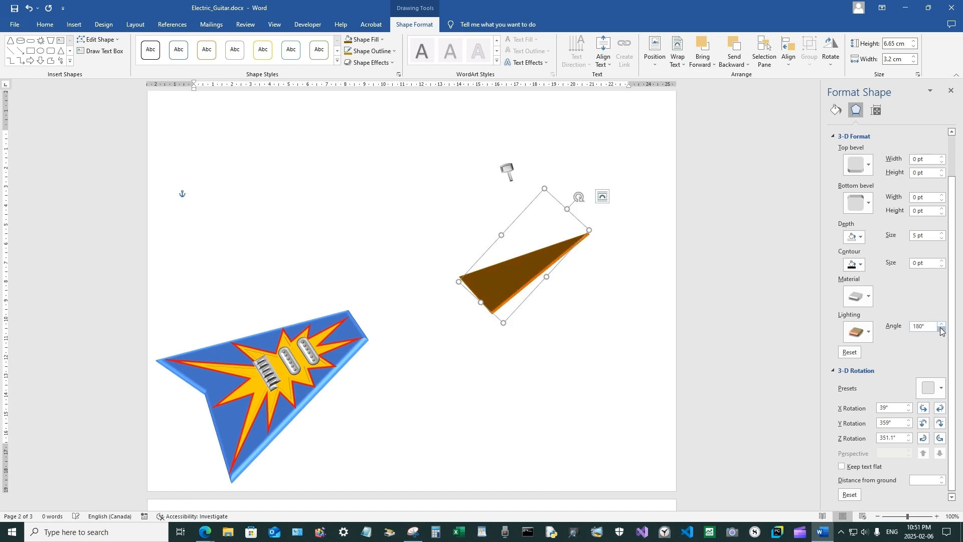
{"action": "left_click", "coordinate": [941, 329]}
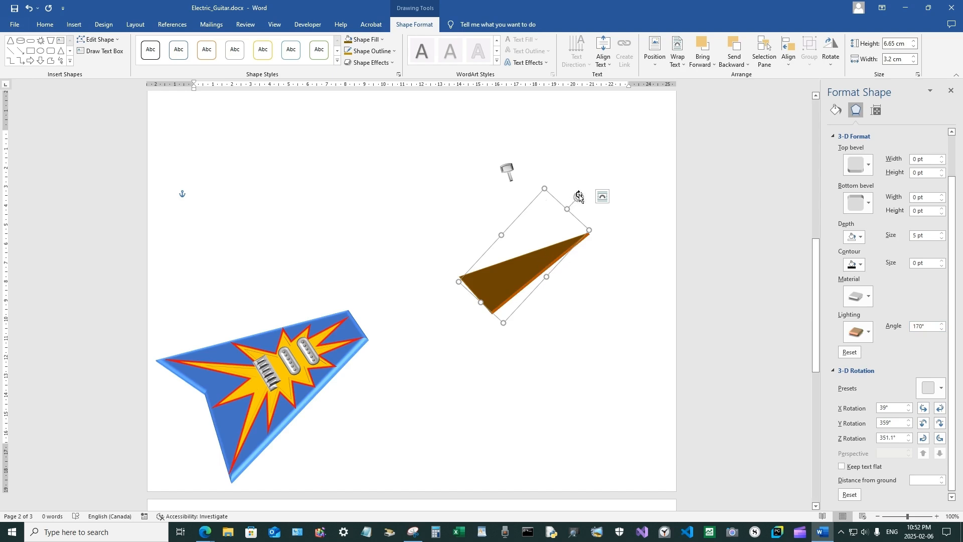
Rotate the brown triangle slightly, move it beside the small metallic peg and apply the Slant bevel.
{"action": "left_click_drag", "start_coordinate": [577, 196], "coordinate": [571, 193]}
{"action": "left_click_drag", "start_coordinate": [521, 275], "coordinate": [559, 176]}
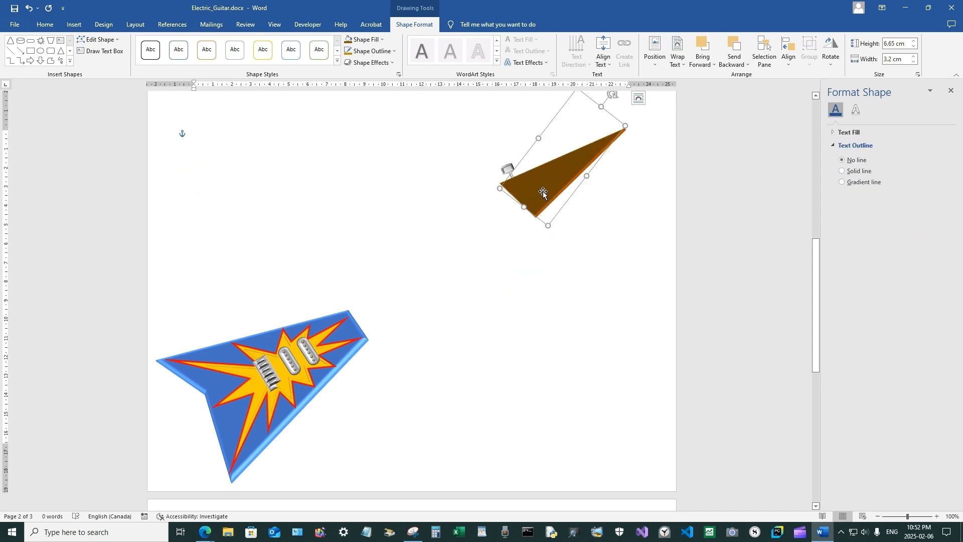
{"action": "left_click", "coordinate": [370, 63]}
{"action": "mouse_move", "coordinate": [381, 197]}
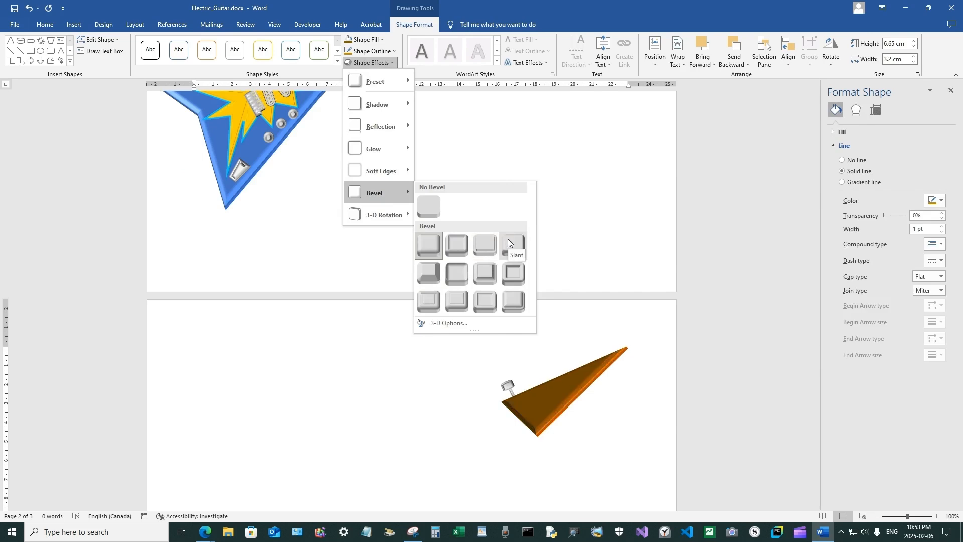
{"action": "left_click", "coordinate": [508, 240]}
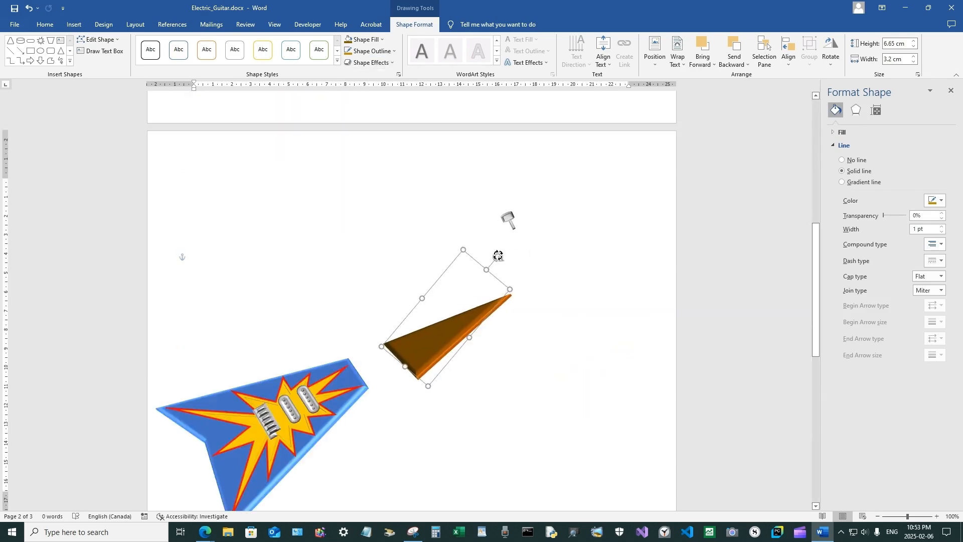
Shrink the triangle to about 5.25 cm by 2.32 cm, fine-tune its rotation and place it against the metallic peg.
{"action": "left_click_drag", "start_coordinate": [496, 255], "coordinate": [503, 260]}
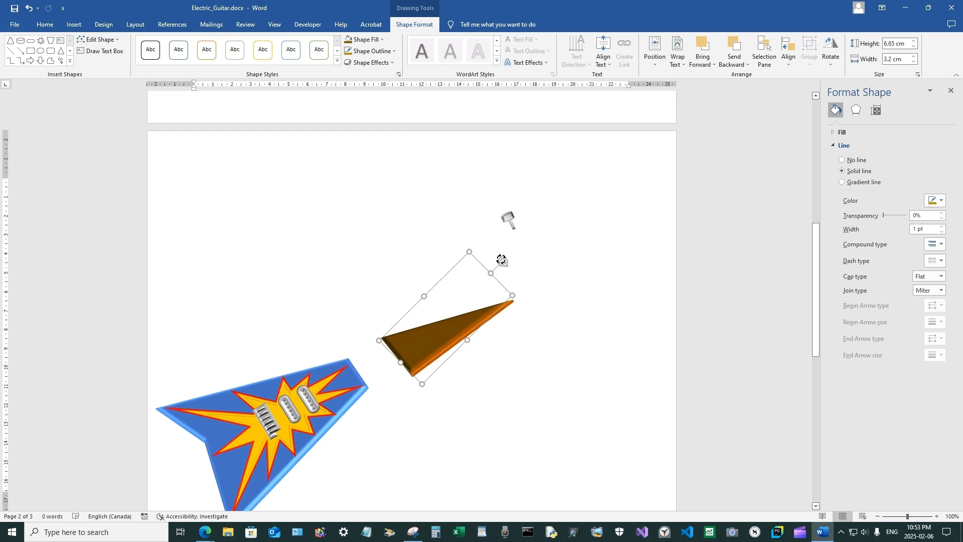
{"action": "left_click_drag", "start_coordinate": [585, 144], "coordinate": [579, 175]}
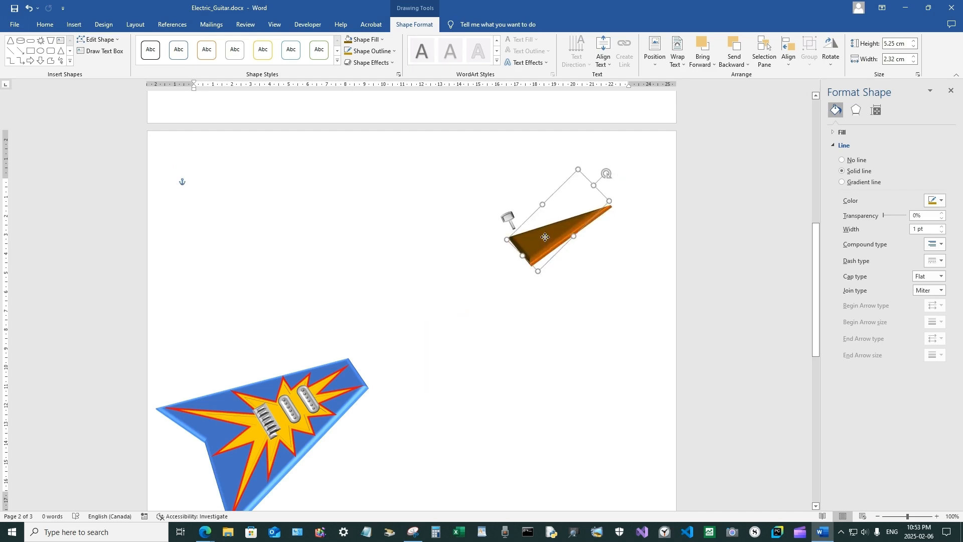
{"action": "left_click_drag", "start_coordinate": [546, 246], "coordinate": [543, 232]}
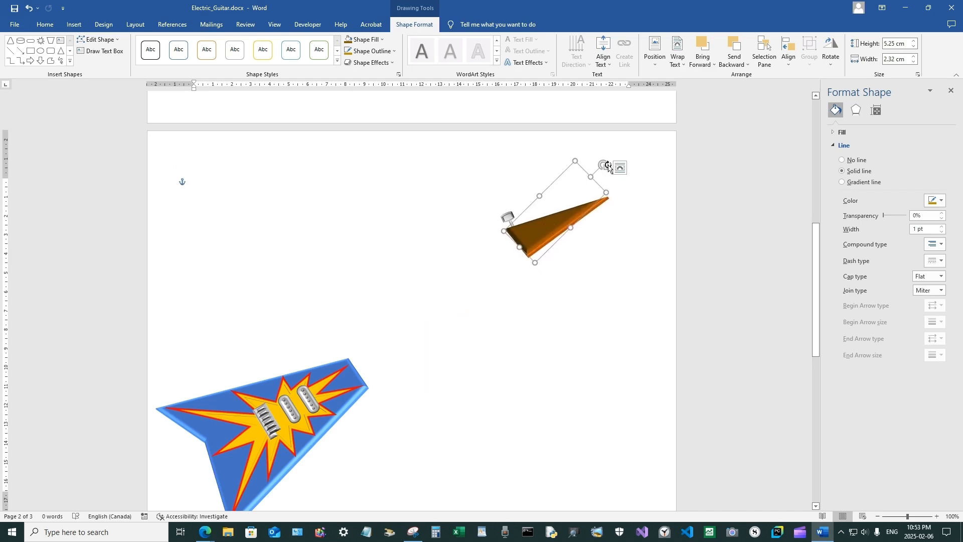
{"action": "left_click_drag", "start_coordinate": [604, 165], "coordinate": [604, 158]}
{"action": "left_click", "coordinate": [484, 387]}
{"action": "scroll", "coordinate": [484, 387], "scroll_direction": "up", "scroll_amount": 2}
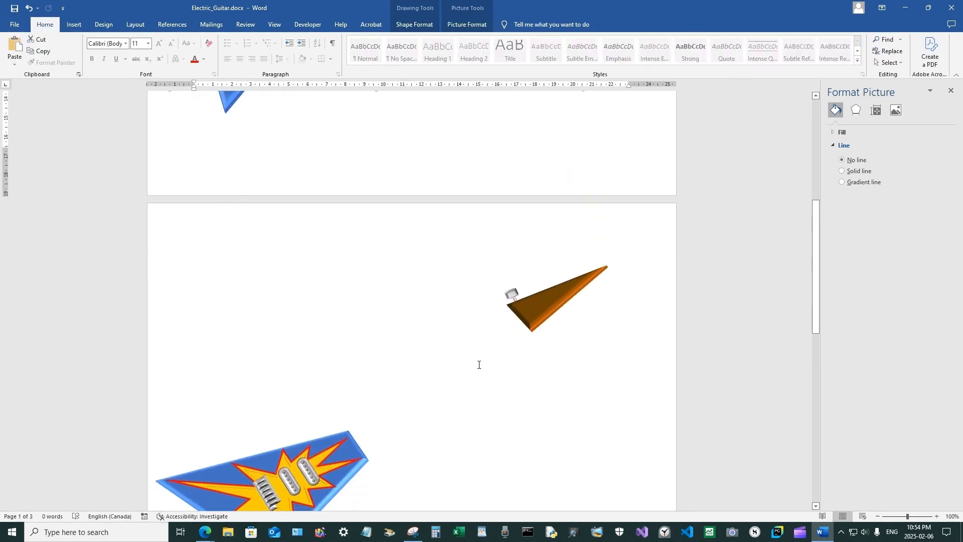
Draw a horizontal rectangle about 10.48 cm wide and 1.22 cm high below the triangle for the guitar neck.
{"action": "left_click", "coordinate": [473, 406]}
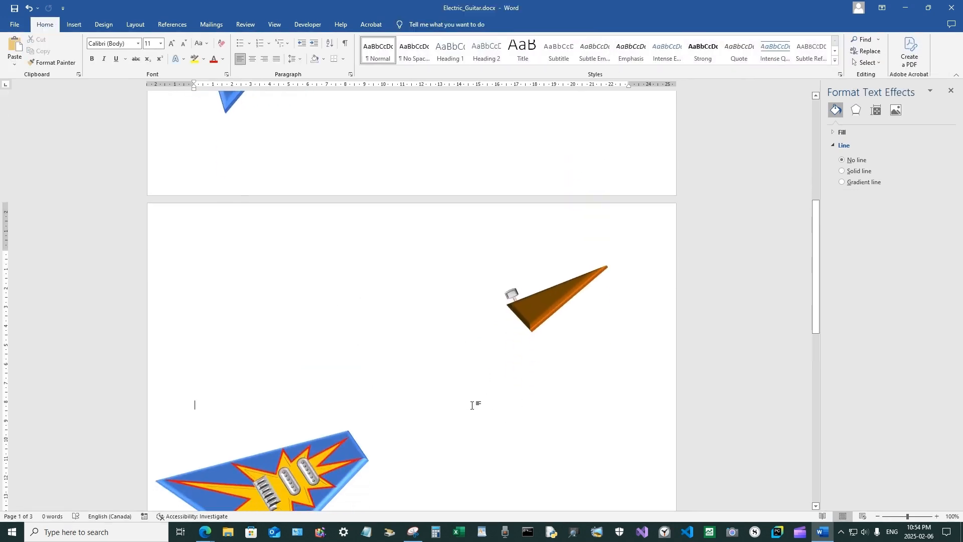
{"action": "left_click", "coordinate": [75, 25]}
{"action": "left_click", "coordinate": [138, 50]}
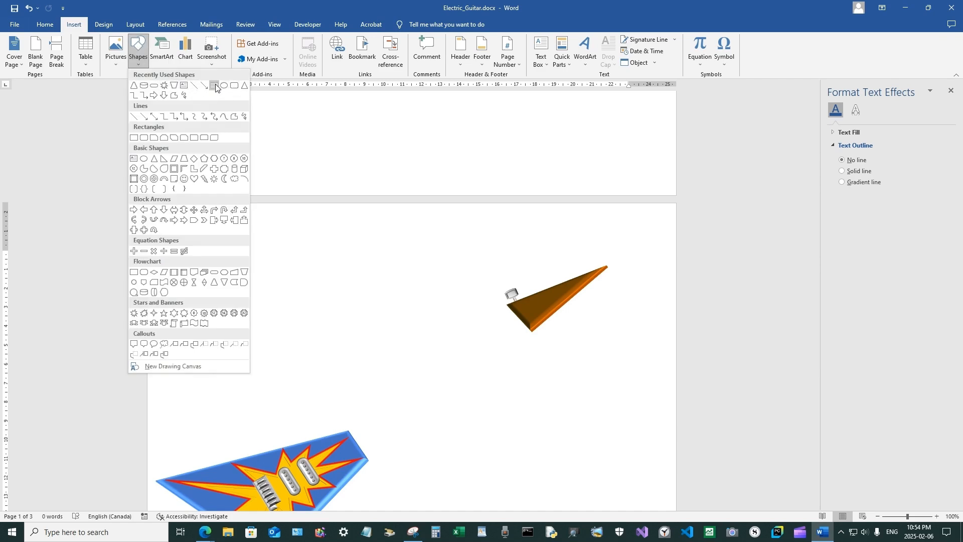
{"action": "left_click", "coordinate": [216, 86]}
{"action": "mouse_move", "coordinate": [435, 404]}
{"action": "left_mouse_down"}
{"action": "mouse_move", "coordinate": [563, 422]}
{"action": "mouse_move", "coordinate": [601, 396]}
{"action": "mouse_move", "coordinate": [635, 427]}
{"action": "left_mouse_up"}
Fill the neck rectangle with the darkest recent brown and rotate it counterclockwise to slope toward the headstock.
{"action": "left_click", "coordinate": [380, 42]}
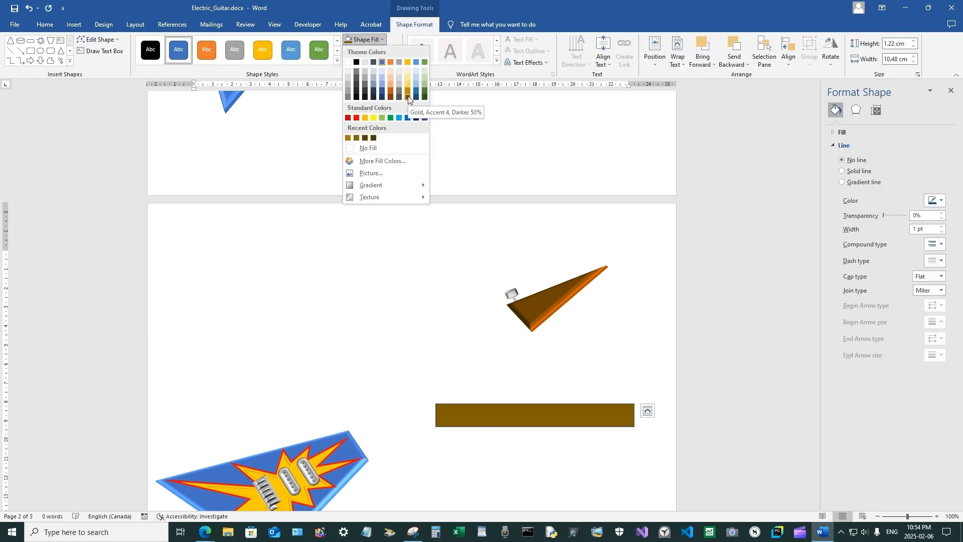
{"action": "left_click", "coordinate": [372, 138]}
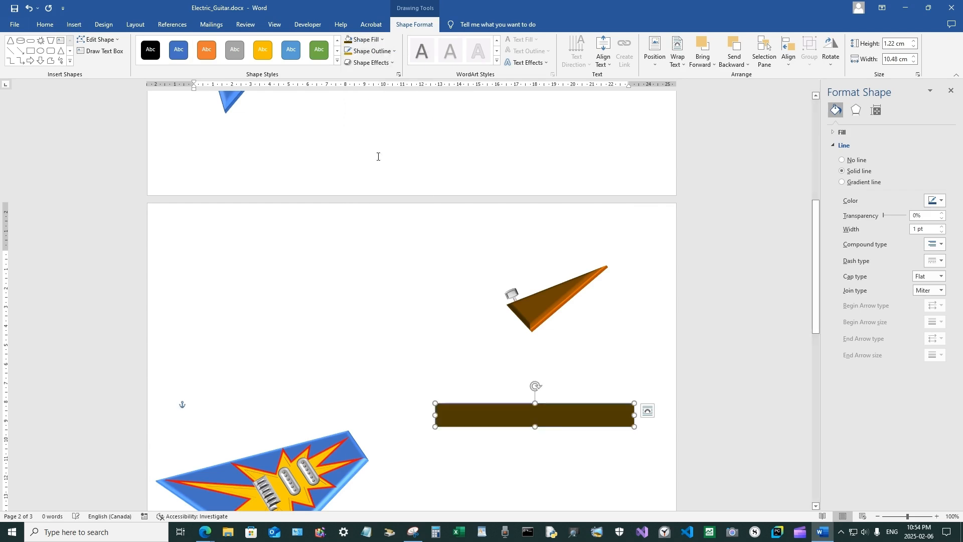
{"action": "left_click_drag", "start_coordinate": [536, 386], "coordinate": [459, 372]}
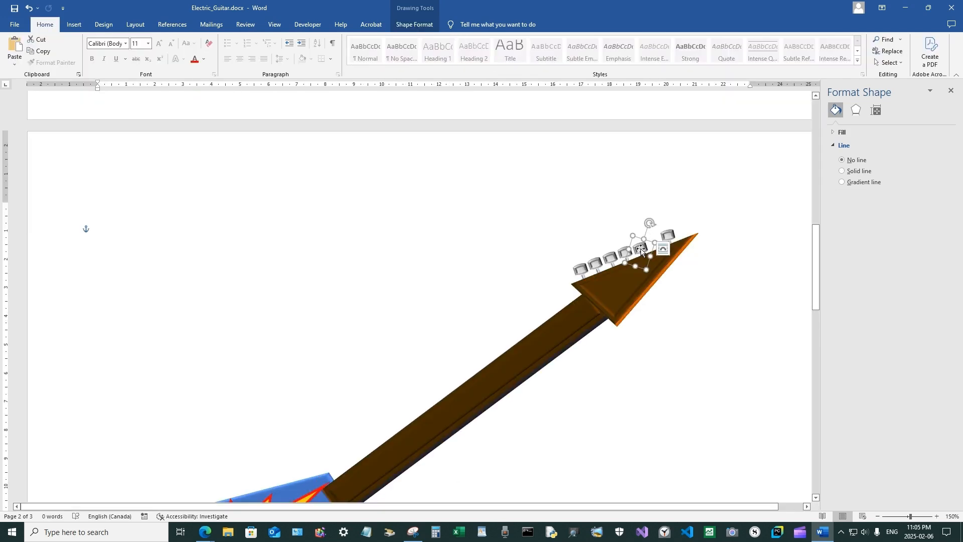
Rotate the tuning peg nearest the headstock's tip slightly to line it up with the other pegs.
{"action": "left_click", "coordinate": [668, 235]}
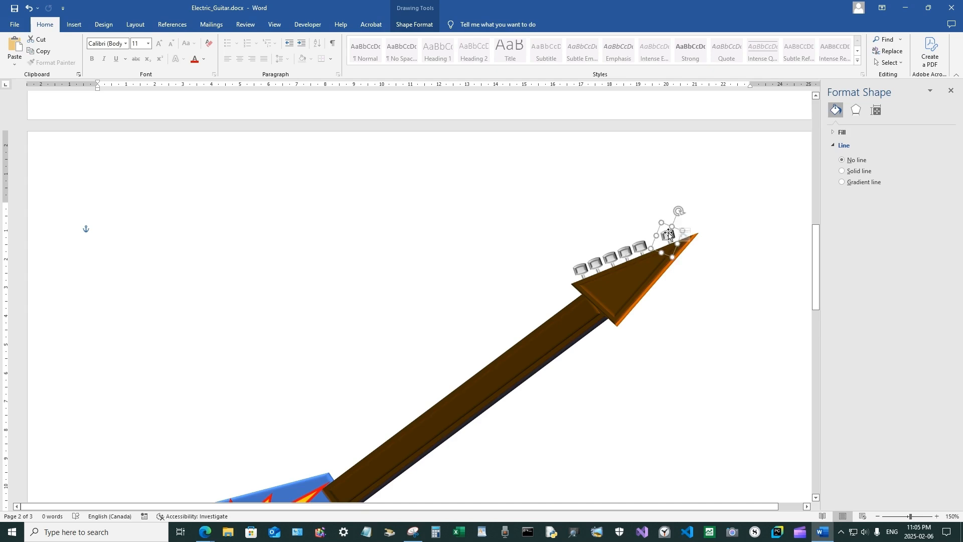
{"action": "left_click_drag", "start_coordinate": [676, 213], "coordinate": [675, 212]}
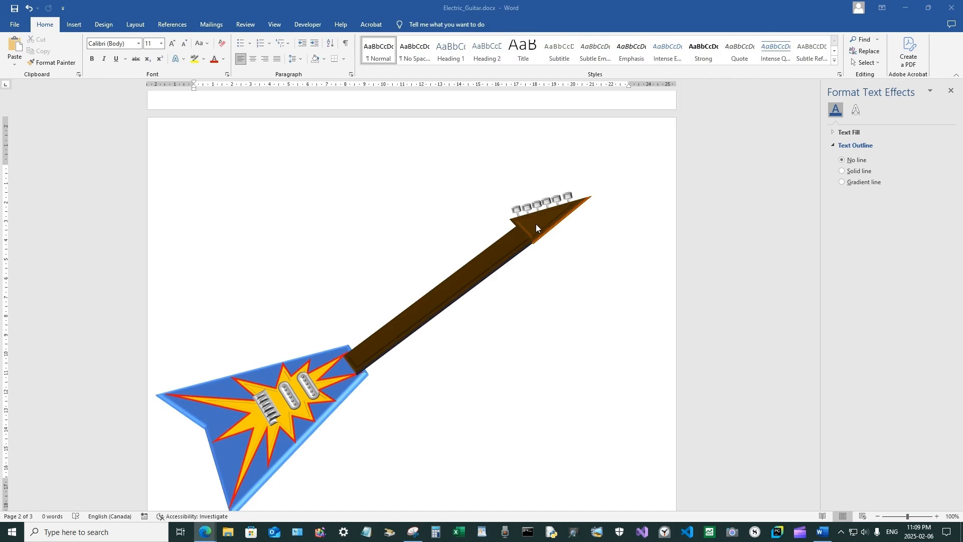
Open the headstock triangle's outline points for editing.
{"action": "left_click", "coordinate": [553, 243]}
{"action": "right_click", "coordinate": [539, 223]}
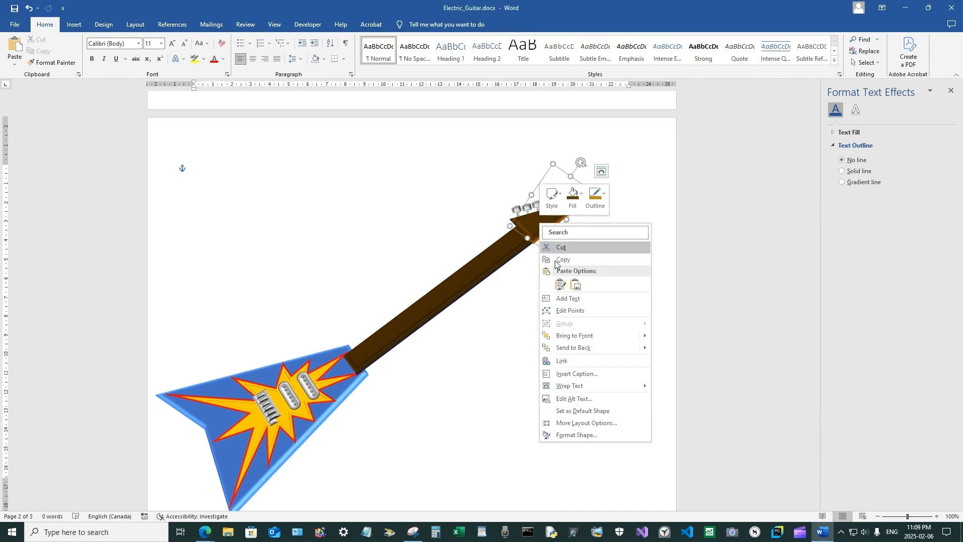
{"action": "left_click", "coordinate": [563, 308]}
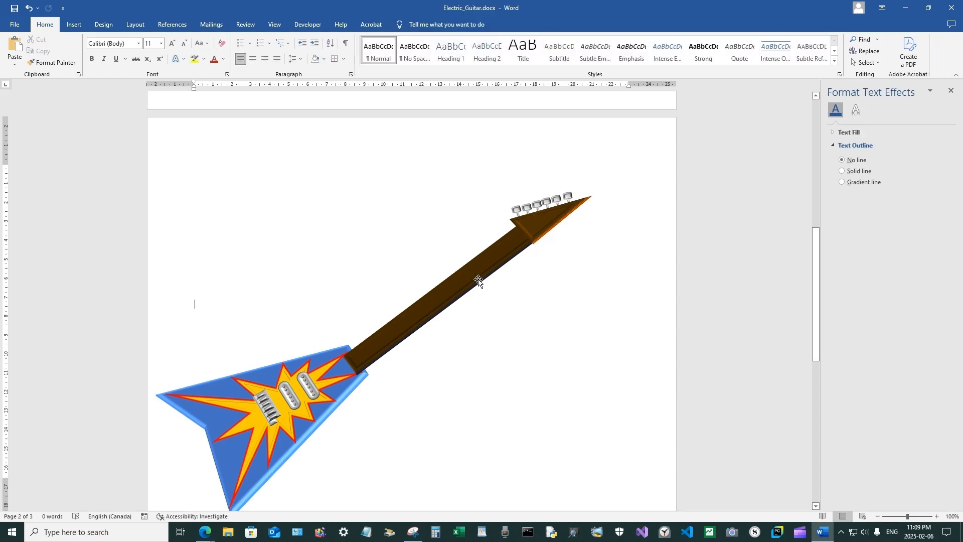
Draw a circle about 2.29 cm high and 2.22 cm wide on the empty page area below the neck.
{"action": "scroll", "coordinate": [528, 312], "scroll_direction": "down", "scroll_amount": 2}
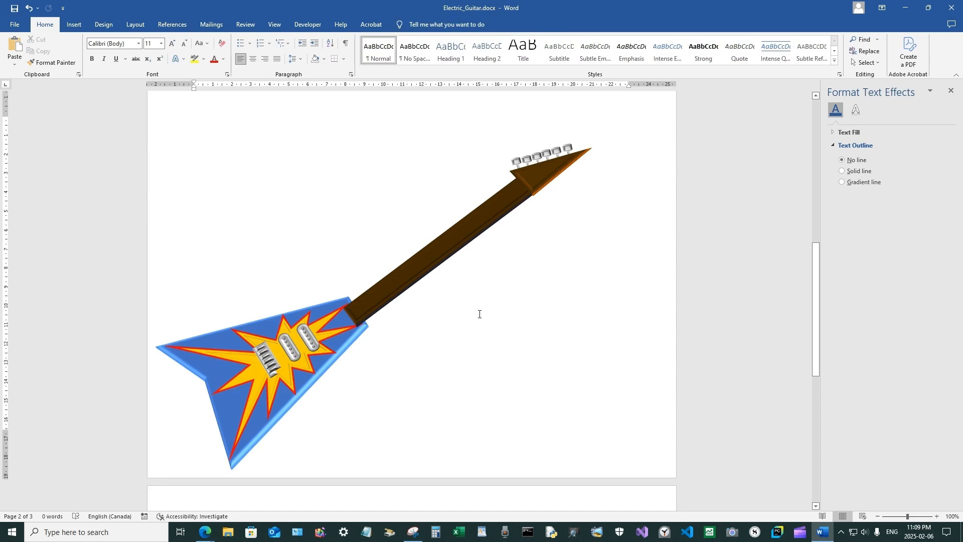
{"action": "scroll", "coordinate": [479, 314], "scroll_direction": "up", "scroll_amount": 2}
{"action": "left_click", "coordinate": [73, 24]}
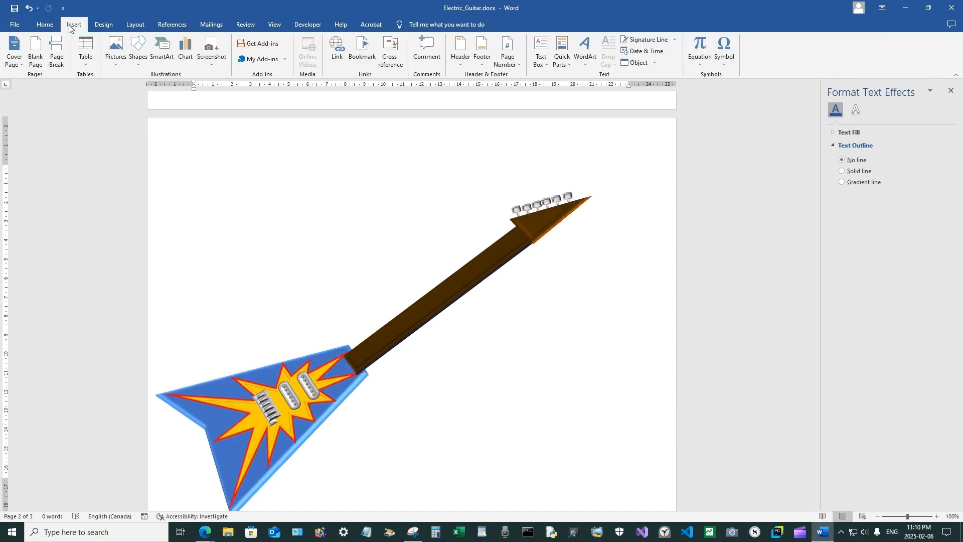
{"action": "left_click", "coordinate": [136, 49]}
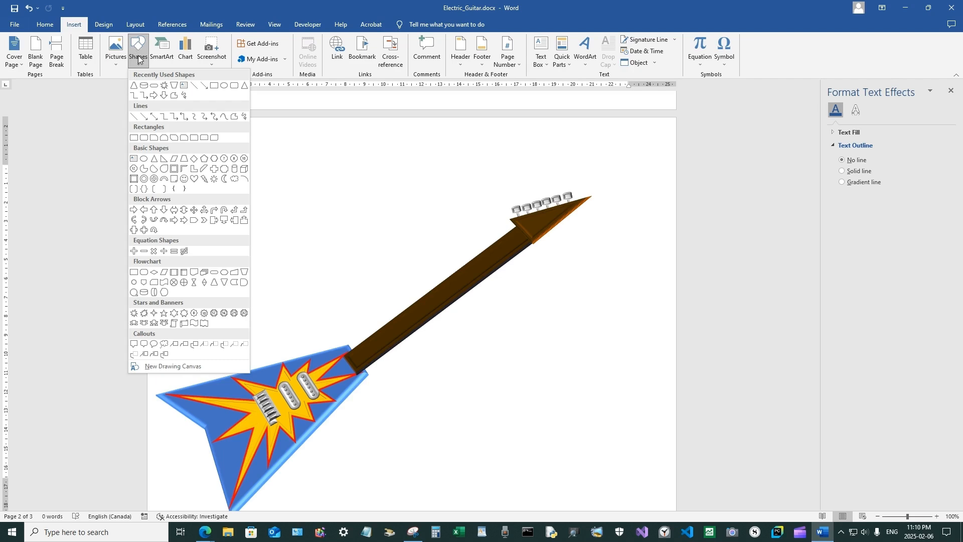
{"action": "left_click", "coordinate": [225, 86]}
{"action": "left_click_drag", "start_coordinate": [478, 362], "coordinate": [520, 407]}
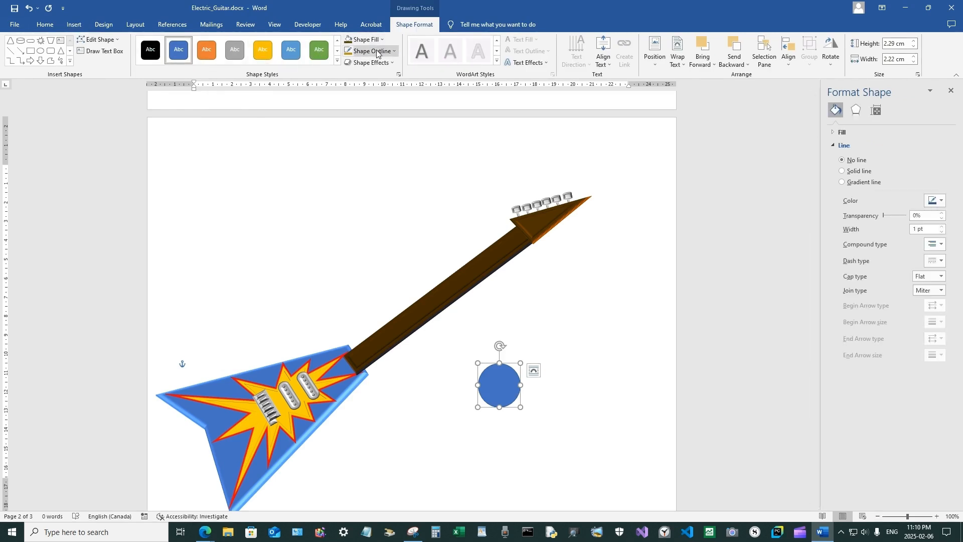
Fill the circle with white and outline it in White, Background 1, Darker 15%.
{"action": "left_click", "coordinate": [374, 41]}
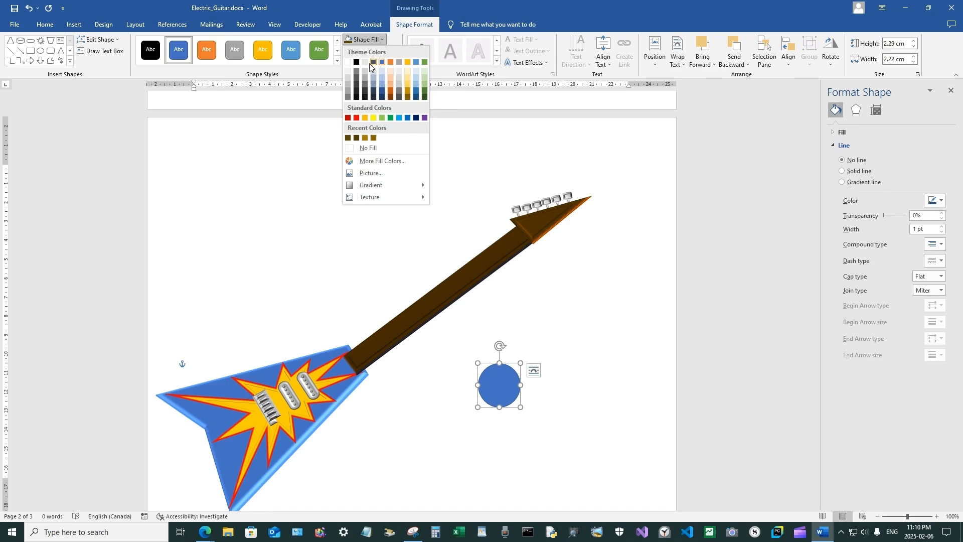
{"action": "left_click", "coordinate": [348, 62]}
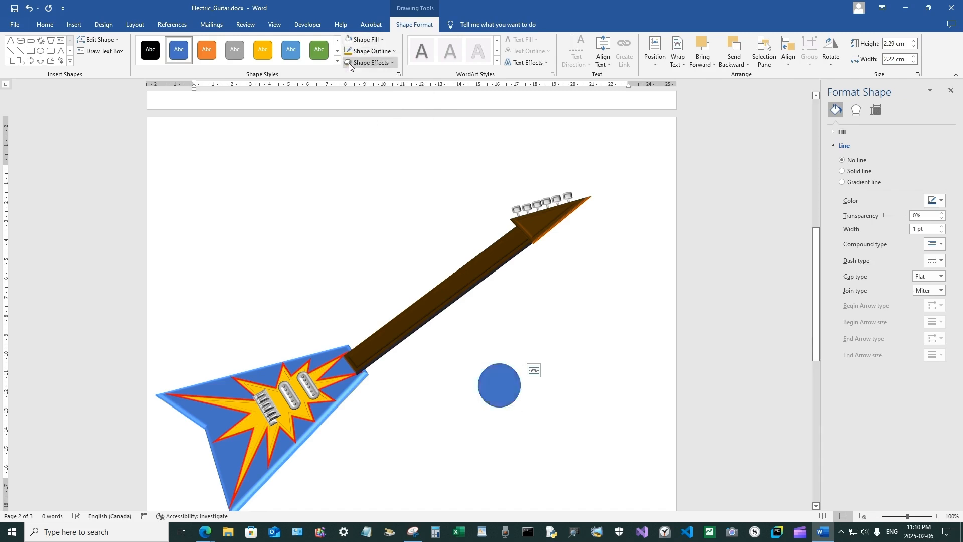
{"action": "left_click", "coordinate": [373, 51]}
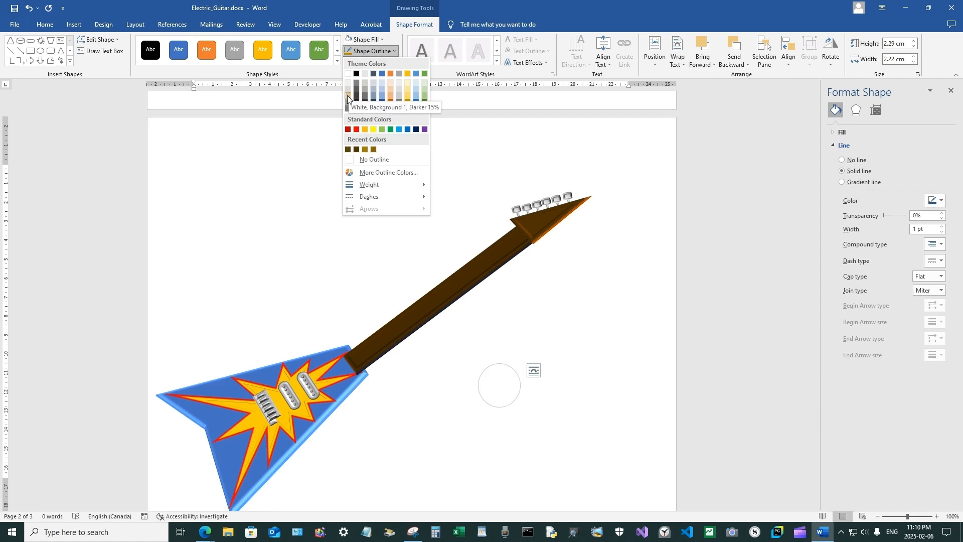
Give the circle a light gray diagonal gradient fill and a Convex bevel.
{"action": "left_click", "coordinate": [372, 39]}
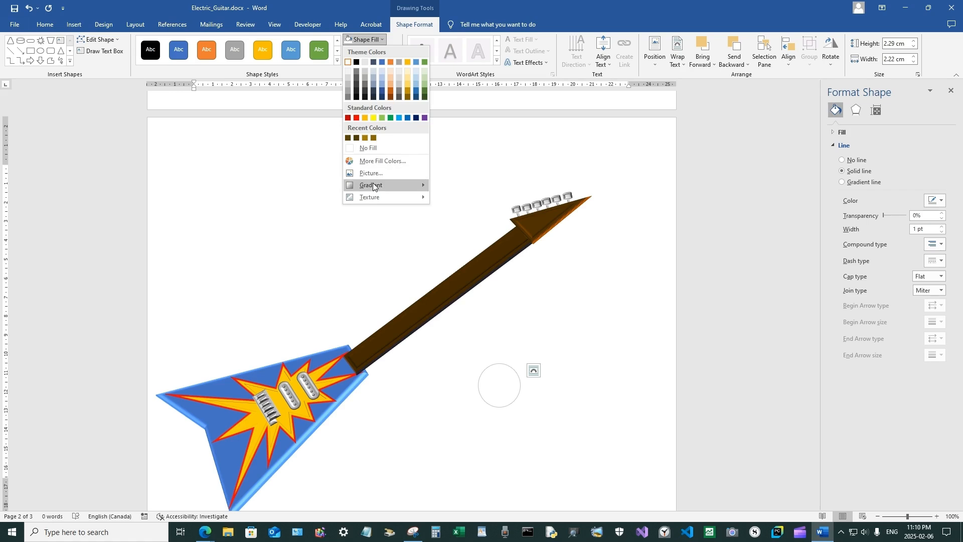
{"action": "mouse_move", "coordinate": [373, 184]}
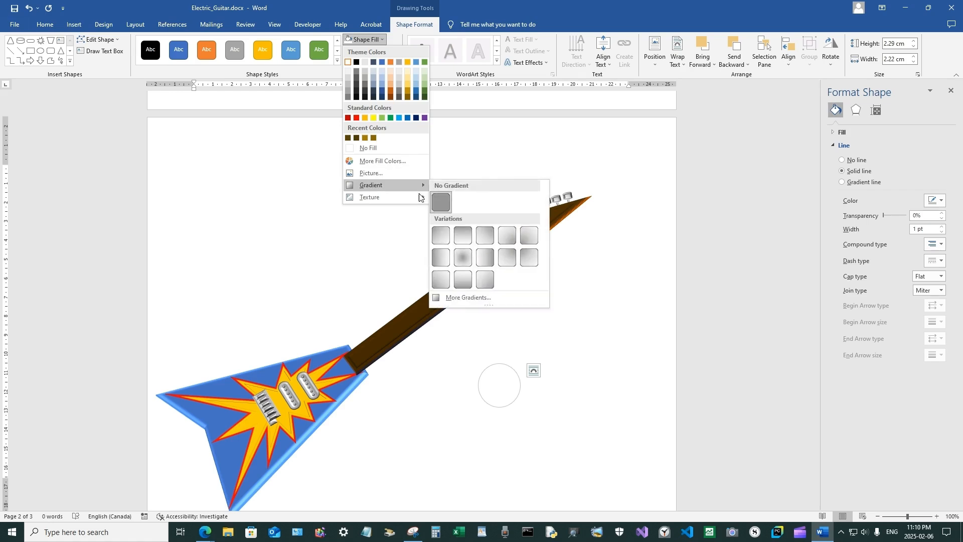
{"action": "left_click", "coordinate": [485, 238]}
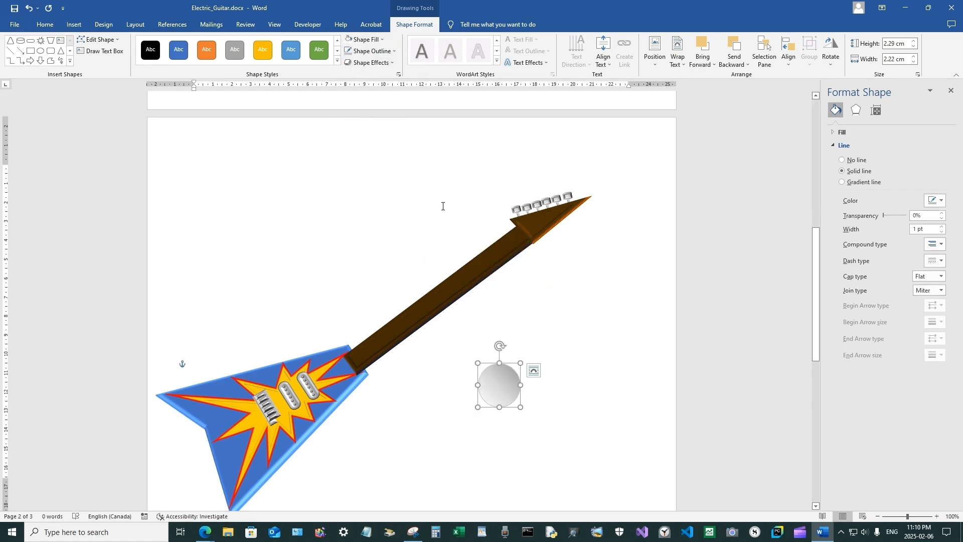
{"action": "left_click", "coordinate": [375, 63]}
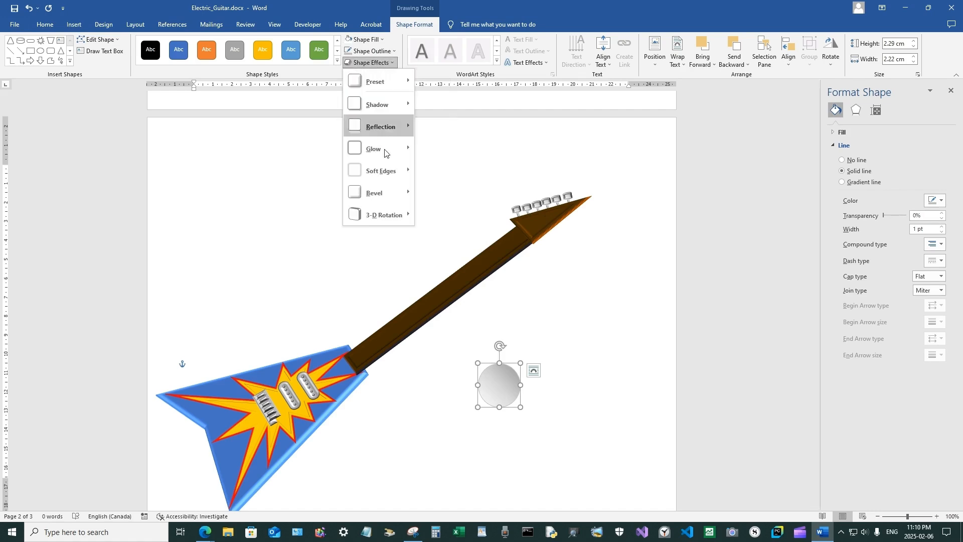
{"action": "mouse_move", "coordinate": [399, 196]}
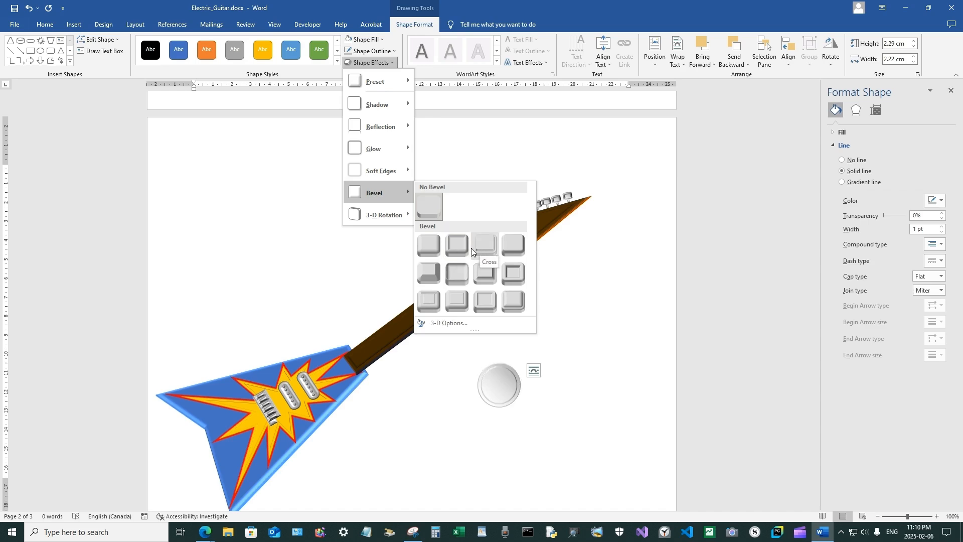
{"action": "left_click", "coordinate": [488, 274]}
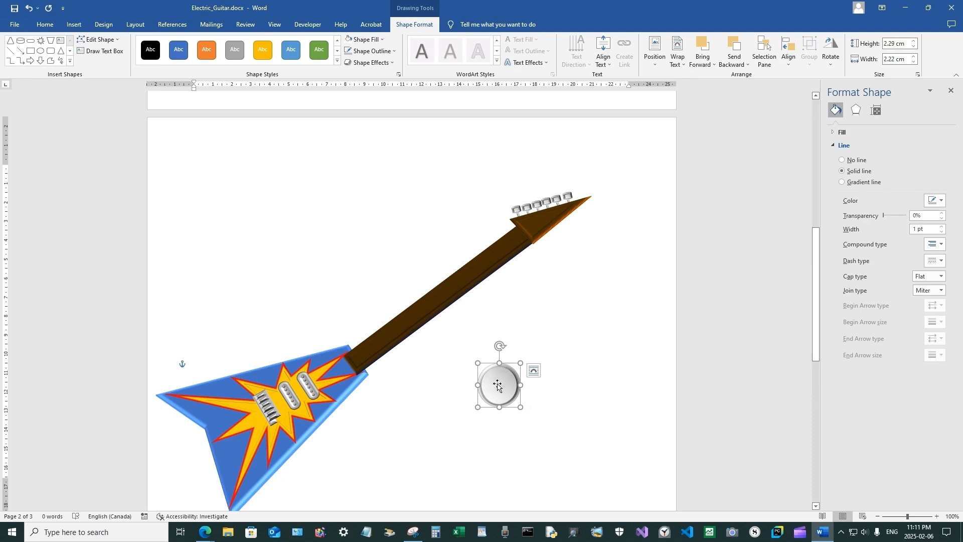
Set the circle's top bevel width to 9 pt.
{"action": "left_click", "coordinate": [858, 112]}
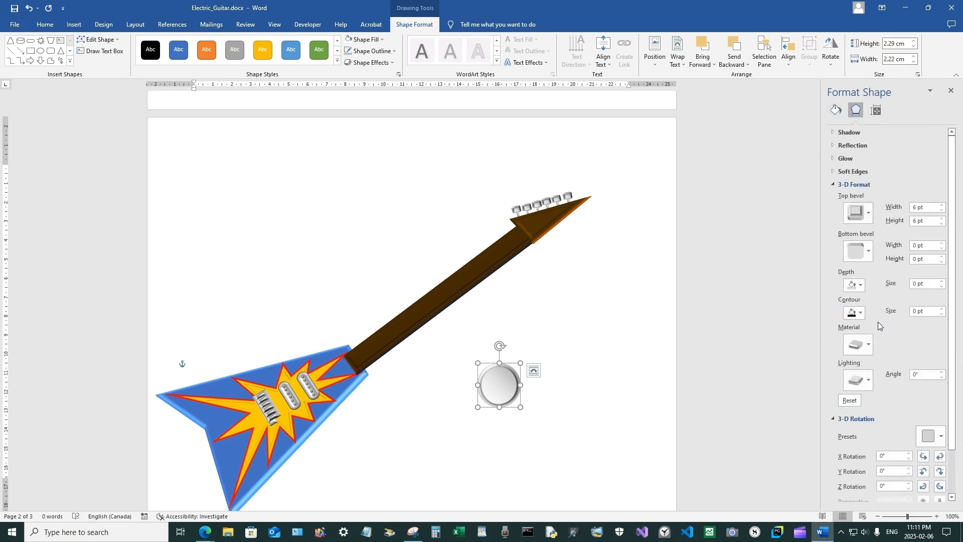
{"action": "left_click", "coordinate": [943, 206]}
{"action": "left_click", "coordinate": [943, 206]}
{"action": "left_click", "coordinate": [943, 206]}
{"action": "left_click", "coordinate": [943, 206]}
{"action": "left_click", "coordinate": [942, 207]}
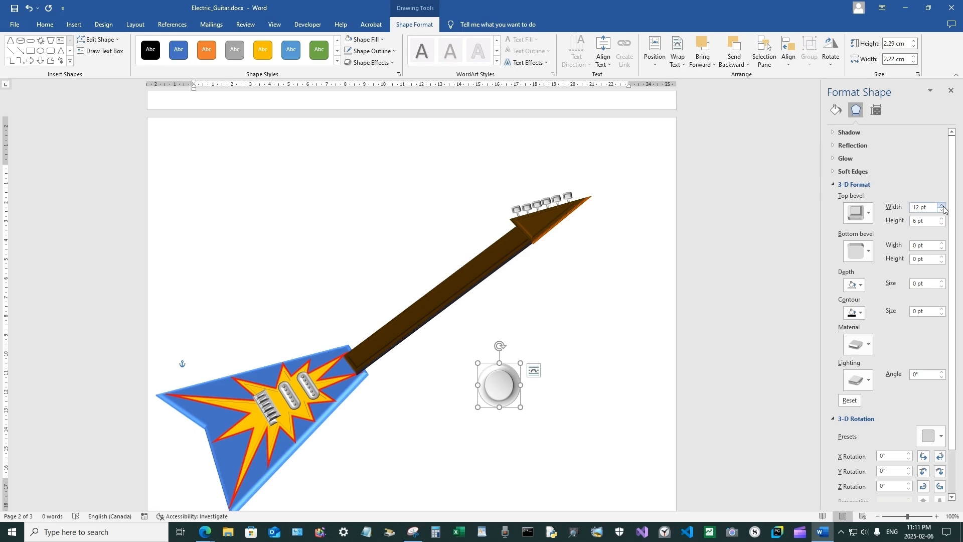
{"action": "left_click", "coordinate": [942, 210]}
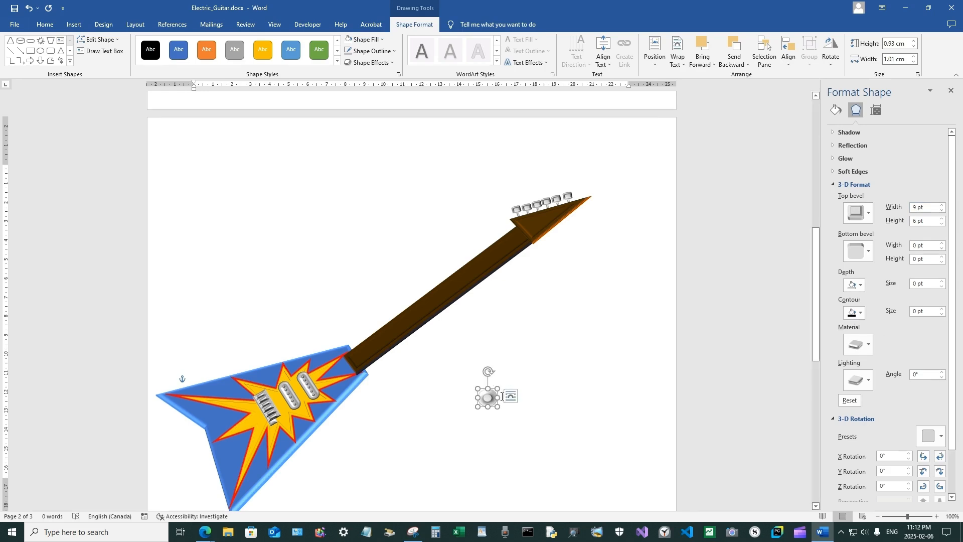
Move the round knob onto the guitar body below the bridge and set its height and width to 0.6 cm.
{"action": "left_click_drag", "start_coordinate": [477, 405], "coordinate": [283, 433]}
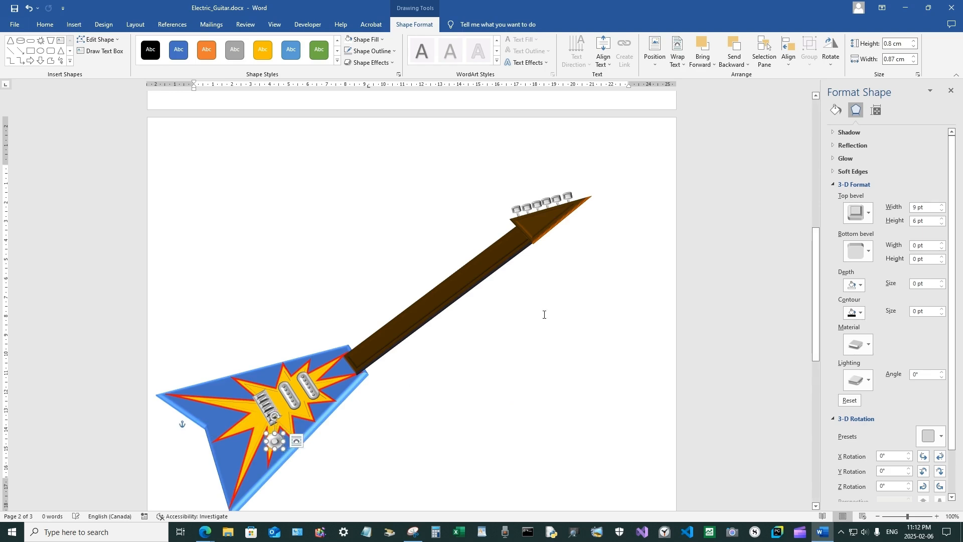
{"action": "left_click", "coordinate": [900, 45]}
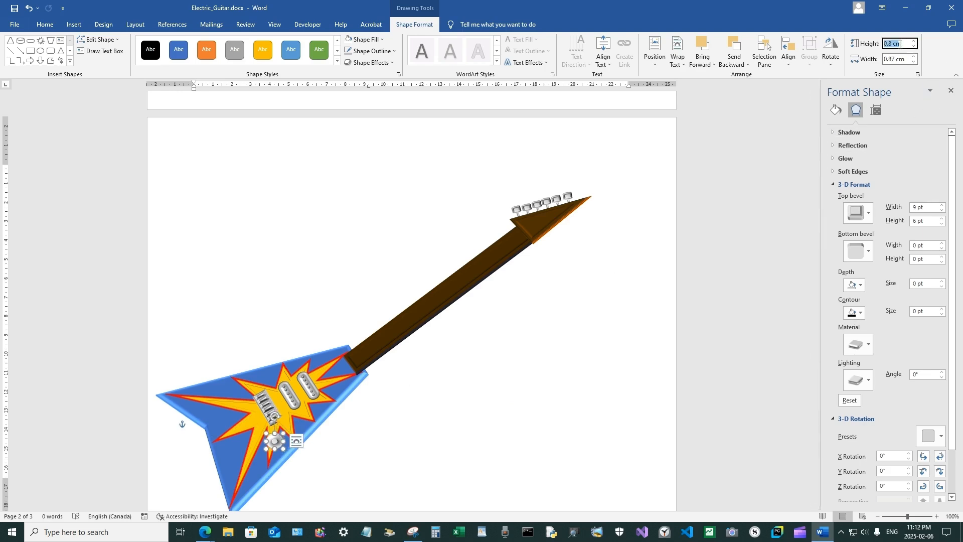
{"action": "key", "text": "BackSpace"}
{"action": "left_click", "coordinate": [898, 59]}
{"action": "key", "text": "BackSpace"}
{"action": "type", "text": ".6"}
{"action": "key", "text": "Return"}
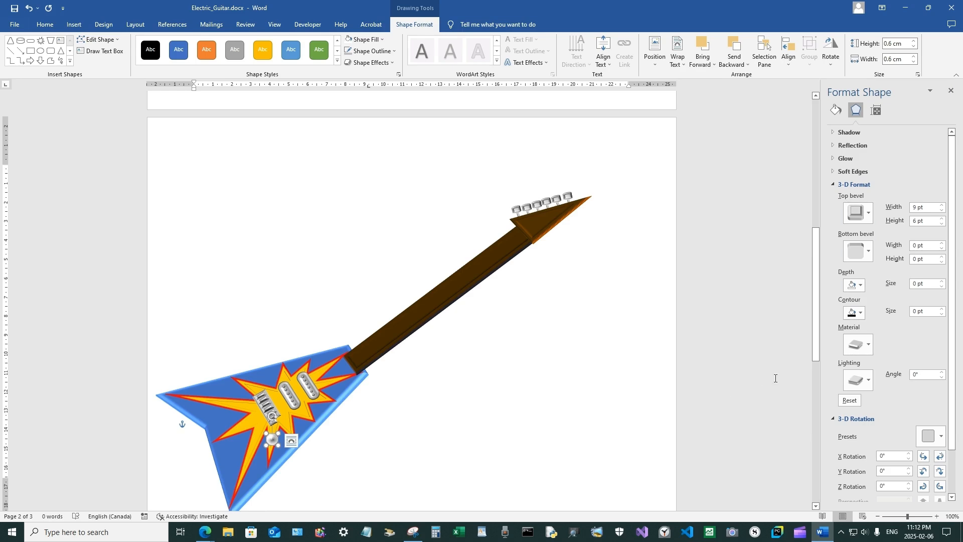
Reduce the round knob's top bevel width to 6 pt.
{"action": "left_click", "coordinate": [942, 210]}
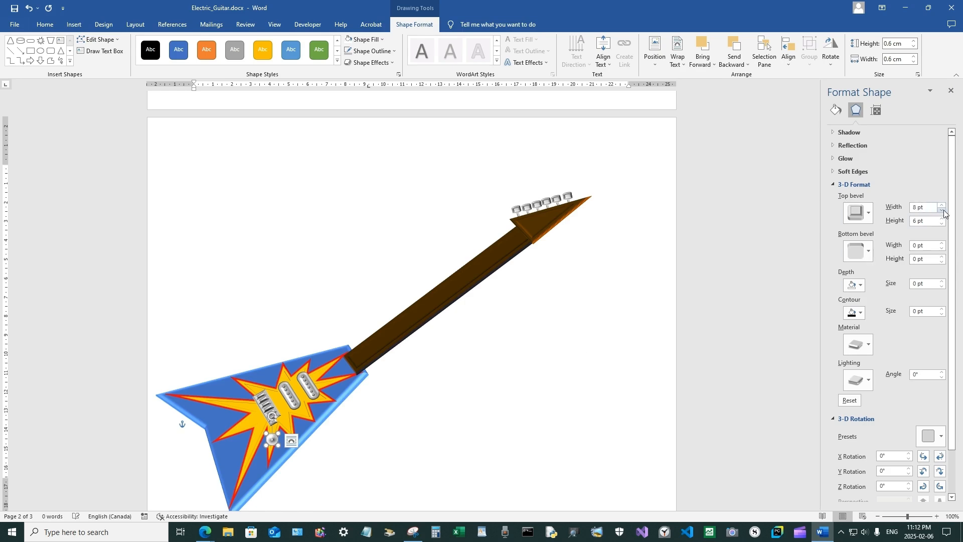
{"action": "left_click", "coordinate": [943, 210]}
{"action": "left_click", "coordinate": [942, 210]}
Duplicate the round knob twice and arrange the three knobs in a row along the body's lower edge.
{"action": "right_click", "coordinate": [274, 442]}
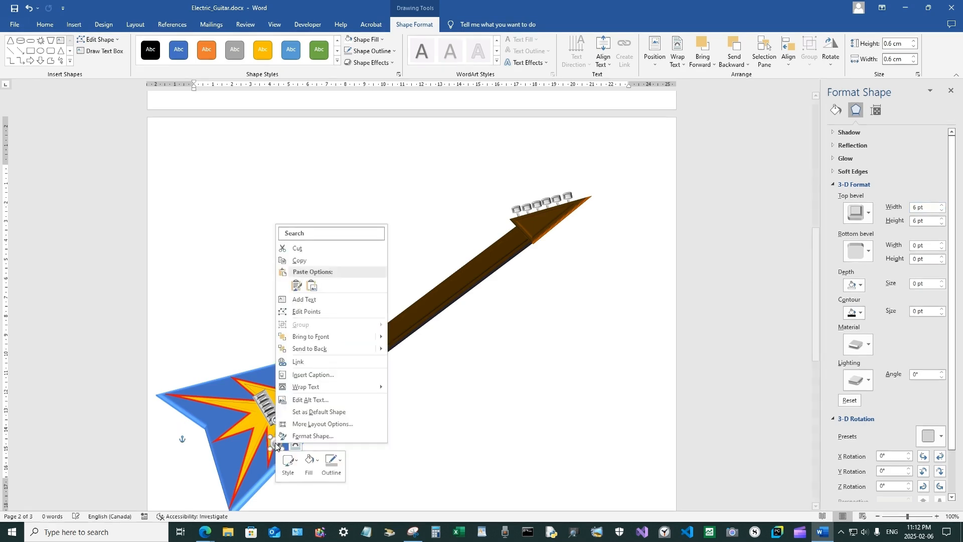
{"action": "left_click", "coordinate": [300, 262]}
{"action": "key", "text": "ctrl+v"}
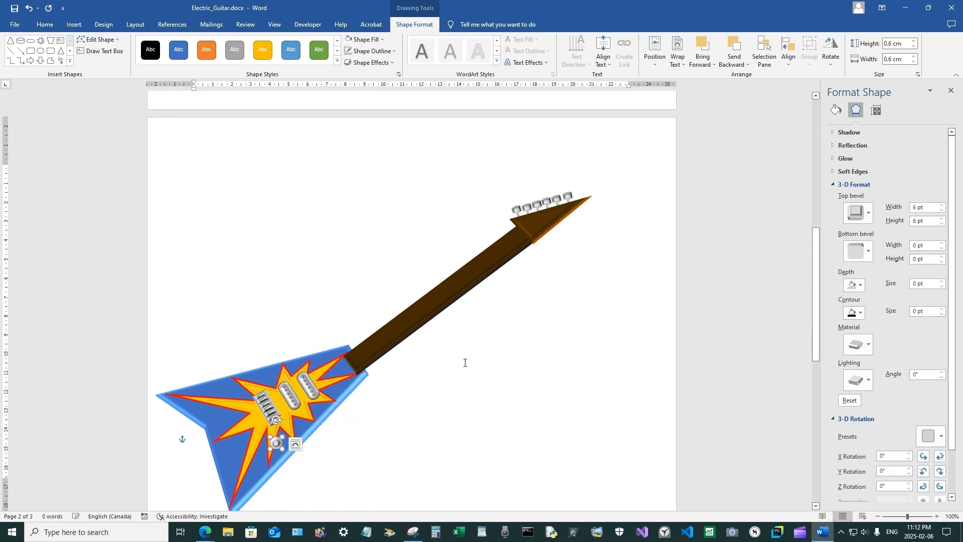
{"action": "left_click", "coordinate": [373, 436]}
{"action": "scroll", "coordinate": [373, 435], "scroll_direction": "down", "scroll_amount": 2}
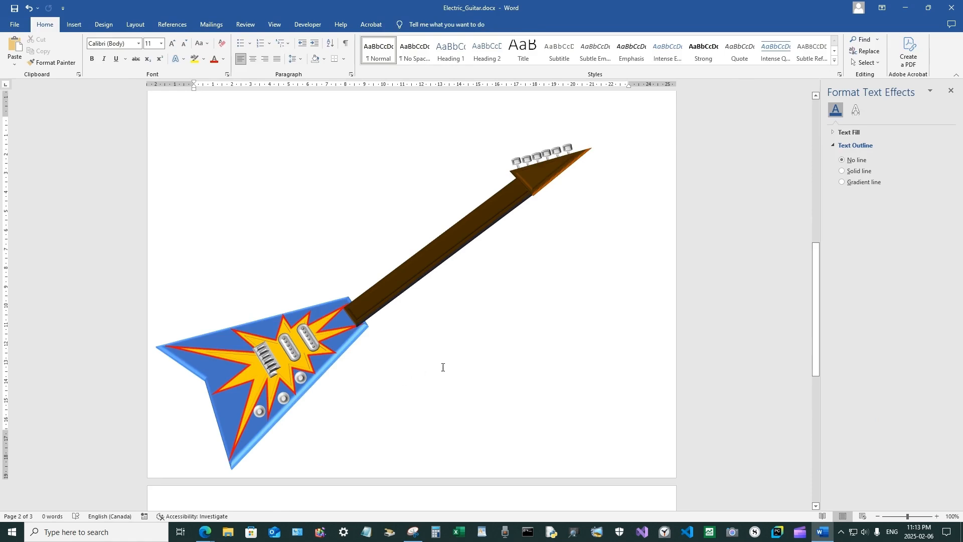
Draw an upside-down trapezoid about 3.17 cm high and 1.8 cm wide in the empty area beside the guitar body, below the neck.
{"action": "scroll", "coordinate": [443, 367], "scroll_direction": "up", "scroll_amount": 20}
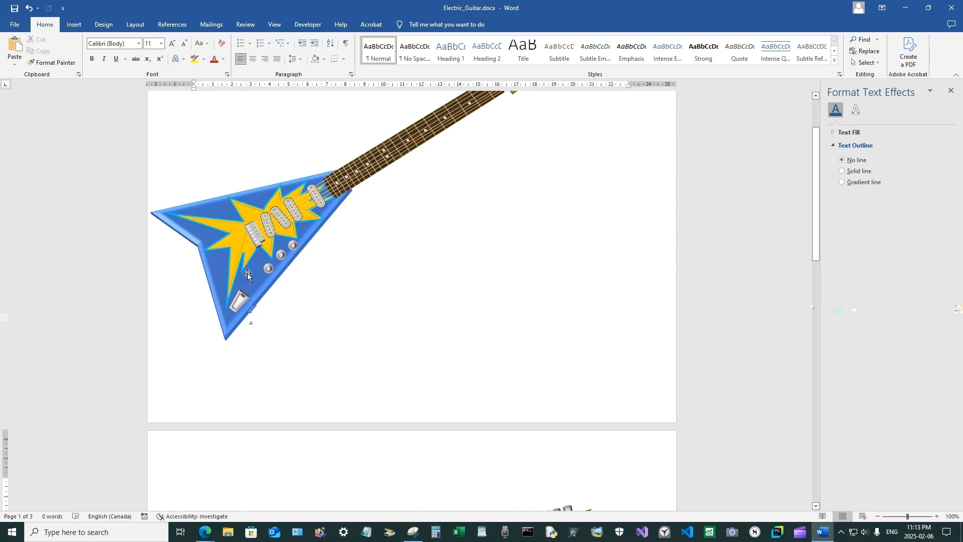
{"action": "scroll", "coordinate": [268, 348], "scroll_direction": "down", "scroll_amount": 4}
{"action": "scroll", "coordinate": [268, 349], "scroll_direction": "down", "scroll_amount": 12}
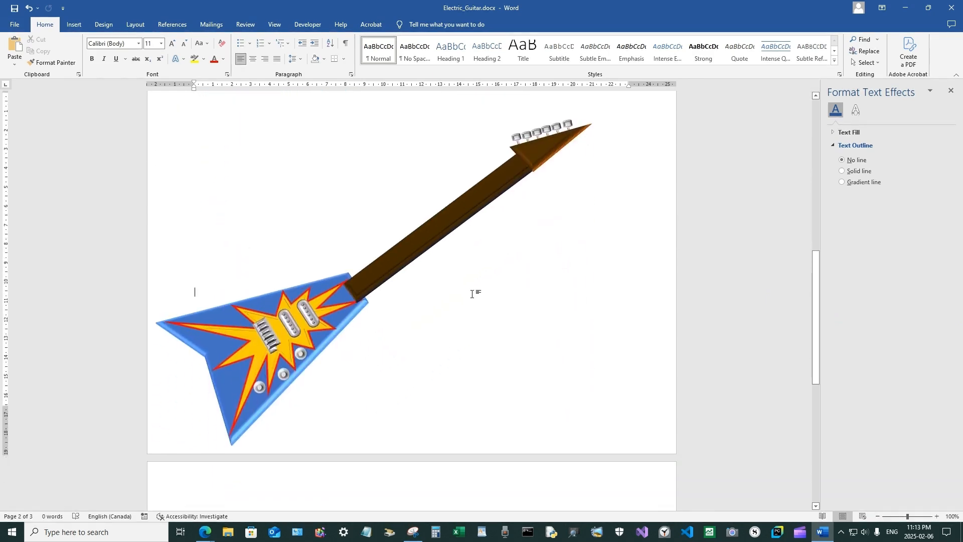
{"action": "left_click", "coordinate": [74, 25]}
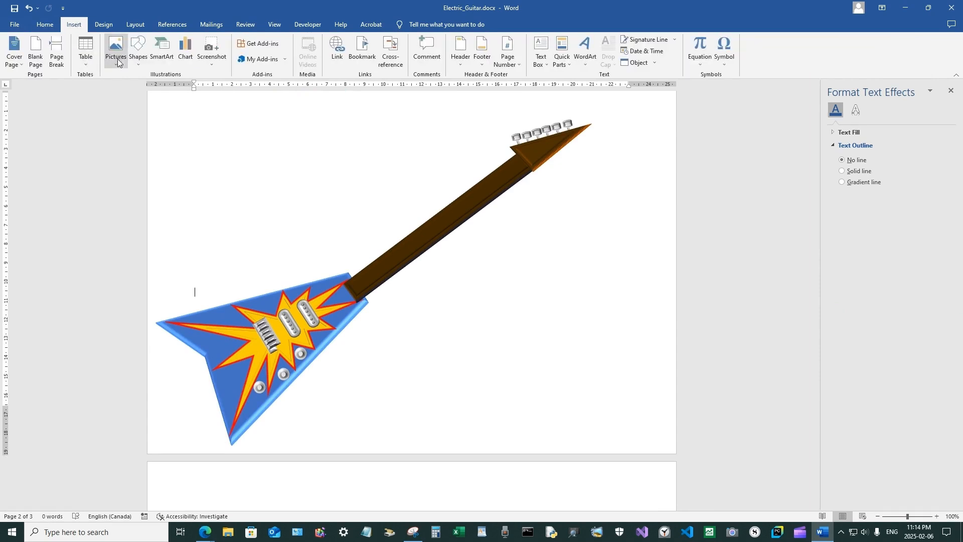
{"action": "left_click", "coordinate": [138, 53]}
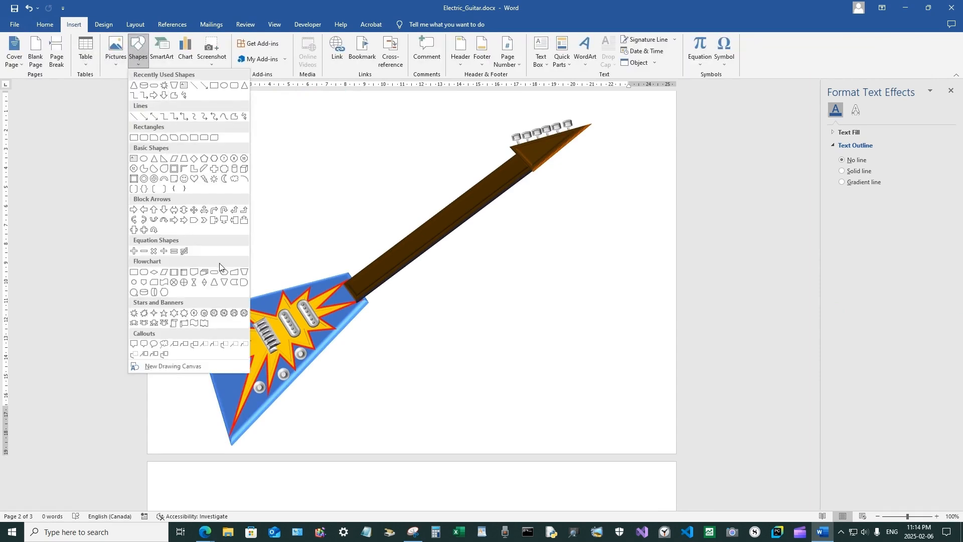
{"action": "left_click", "coordinate": [244, 272]}
{"action": "left_click_drag", "start_coordinate": [455, 299], "coordinate": [491, 359]}
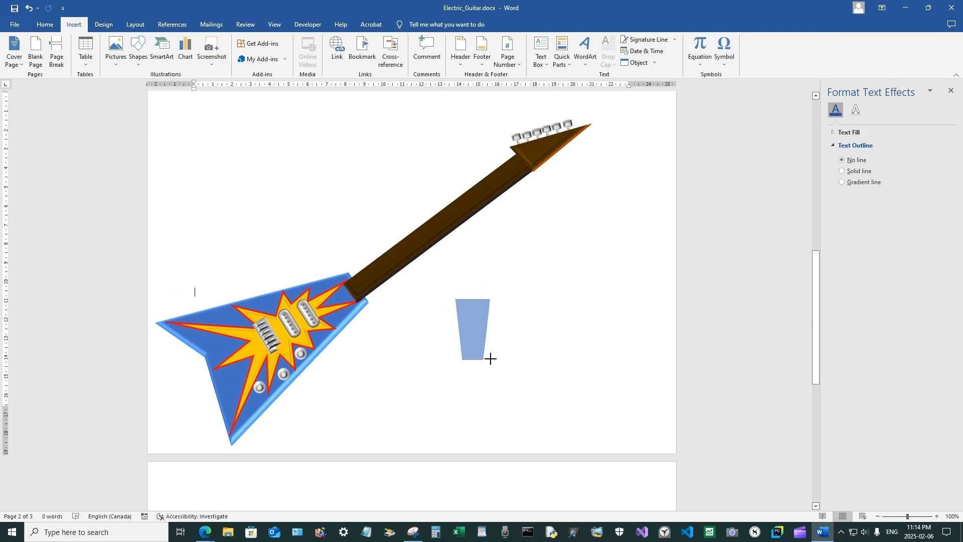
Fill the trapezoid with white and give it a light gray outline.
{"action": "left_click", "coordinate": [362, 40]}
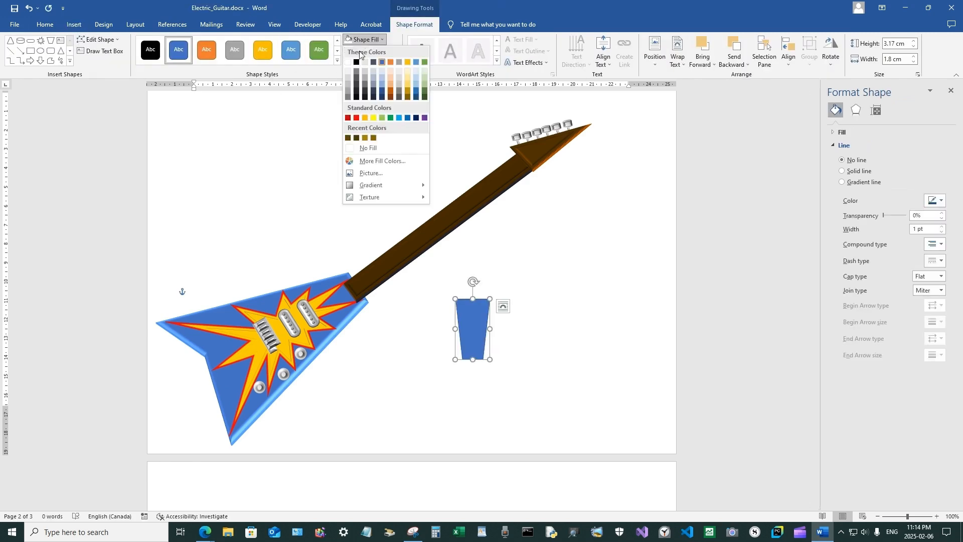
{"action": "left_click", "coordinate": [348, 63]}
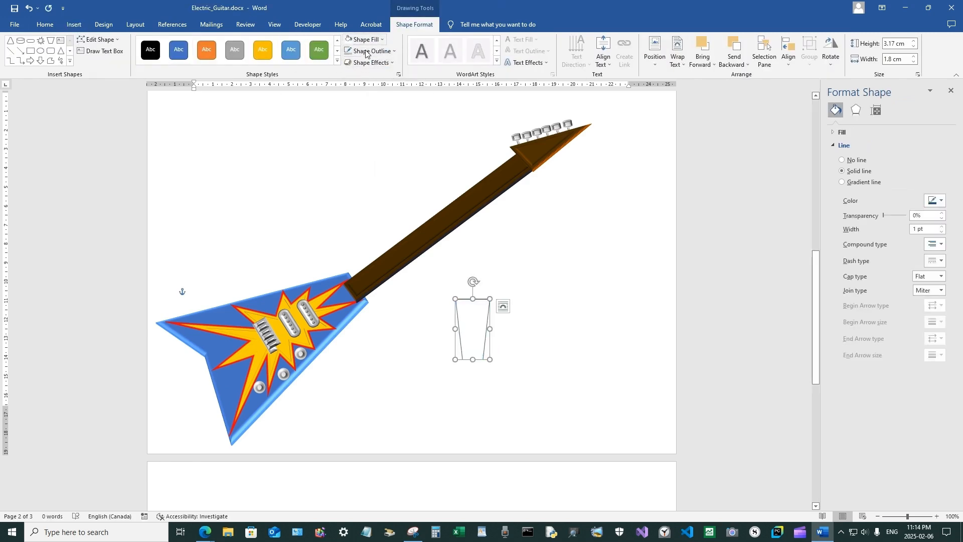
{"action": "left_click", "coordinate": [366, 51]}
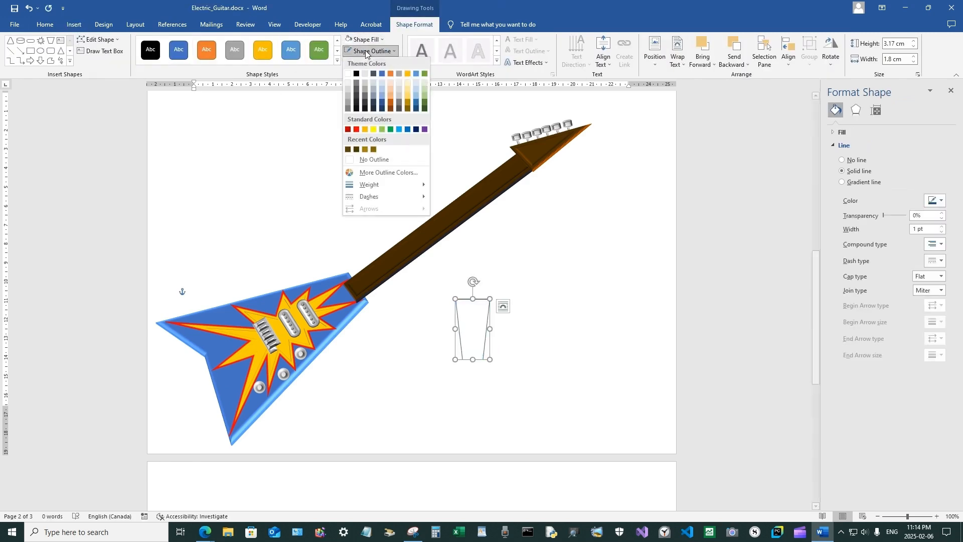
{"action": "left_click", "coordinate": [347, 92]}
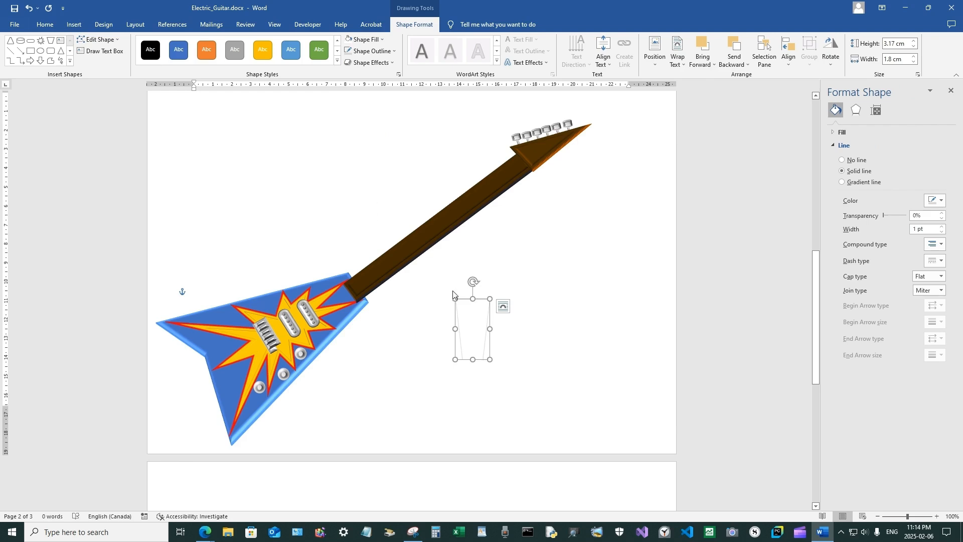
Check the finished guitar's plate and draw a small rounded rectangle about 0.5 cm high and 1.19 cm wide above the trapezoid.
{"action": "scroll", "coordinate": [454, 295], "scroll_direction": "down", "scroll_amount": 3}
{"action": "scroll", "coordinate": [434, 305], "scroll_direction": "up", "scroll_amount": 6}
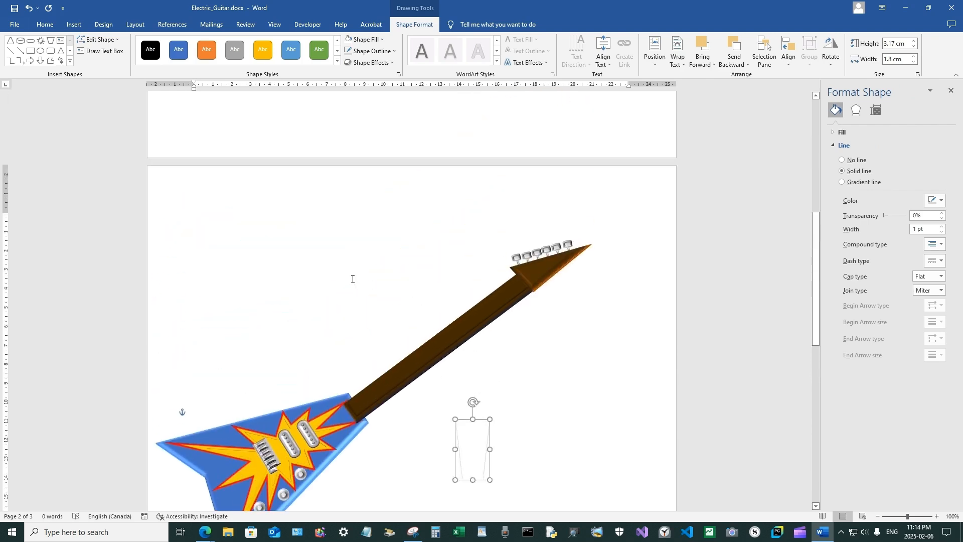
{"action": "scroll", "coordinate": [352, 279], "scroll_direction": "up", "scroll_amount": 3}
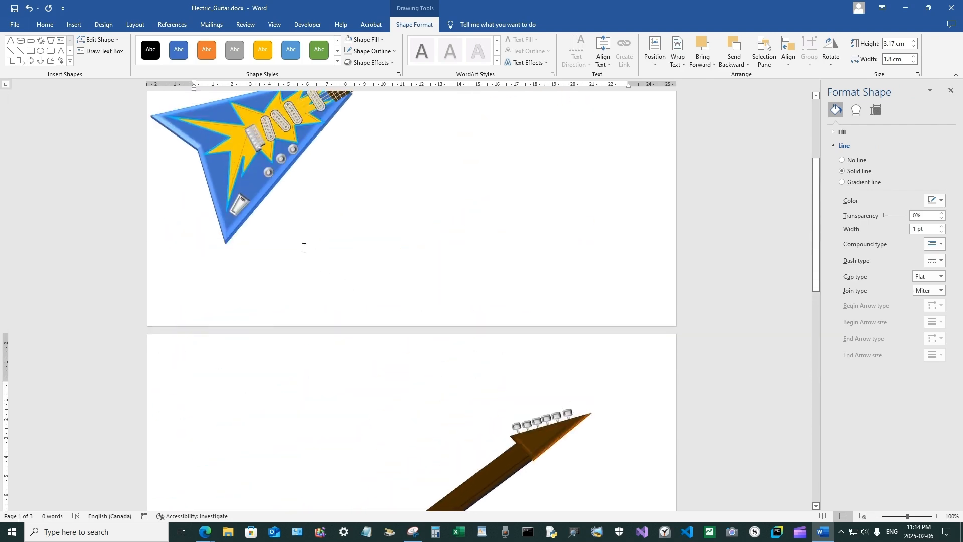
{"action": "scroll", "coordinate": [334, 299], "scroll_direction": "down", "scroll_amount": 3}
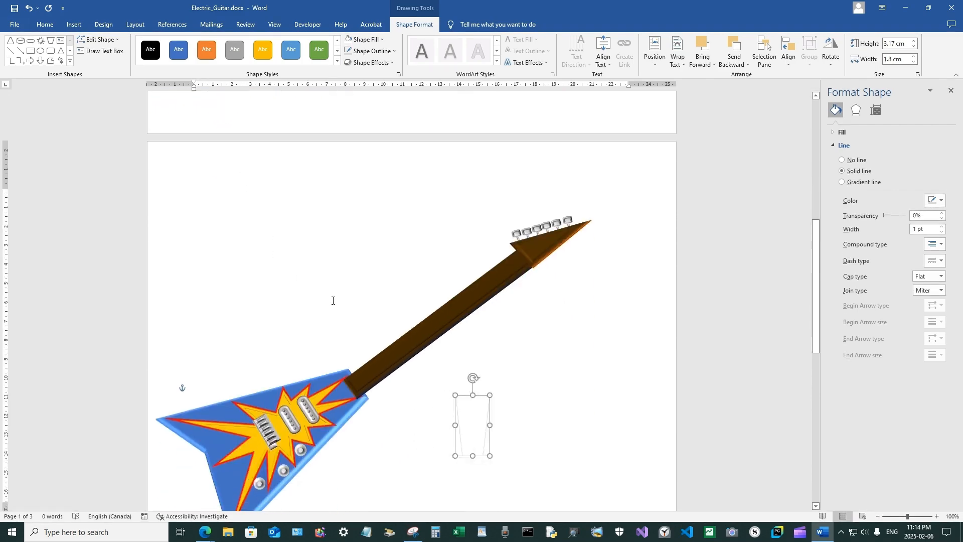
{"action": "left_click", "coordinate": [526, 321]}
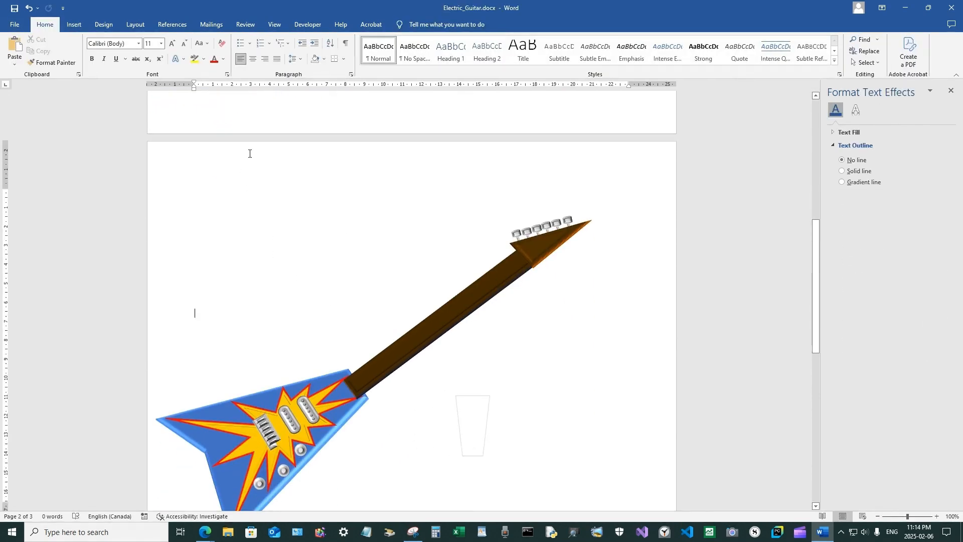
{"action": "left_click", "coordinate": [74, 24]}
{"action": "left_click", "coordinate": [138, 50]}
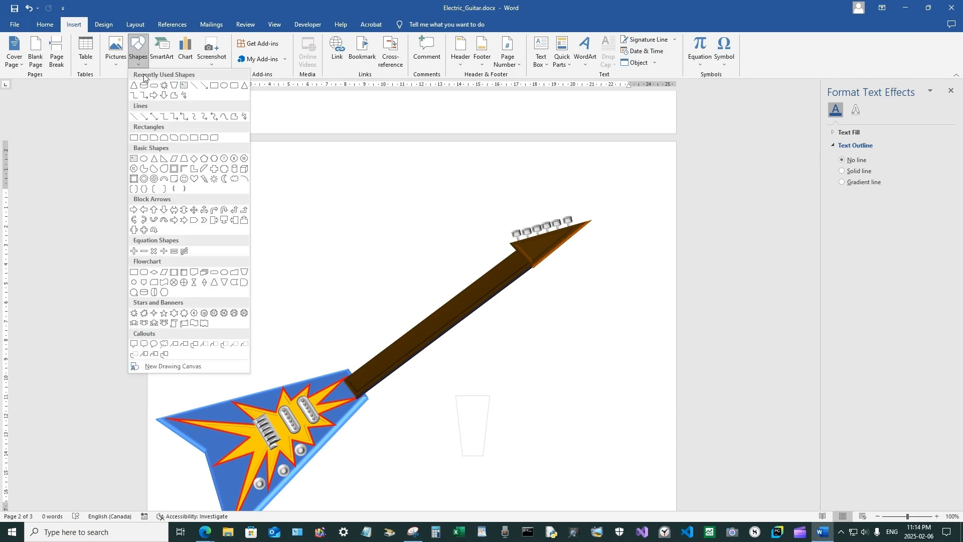
{"action": "left_click", "coordinate": [177, 160]}
{"action": "left_click_drag", "start_coordinate": [471, 369], "coordinate": [494, 377]}
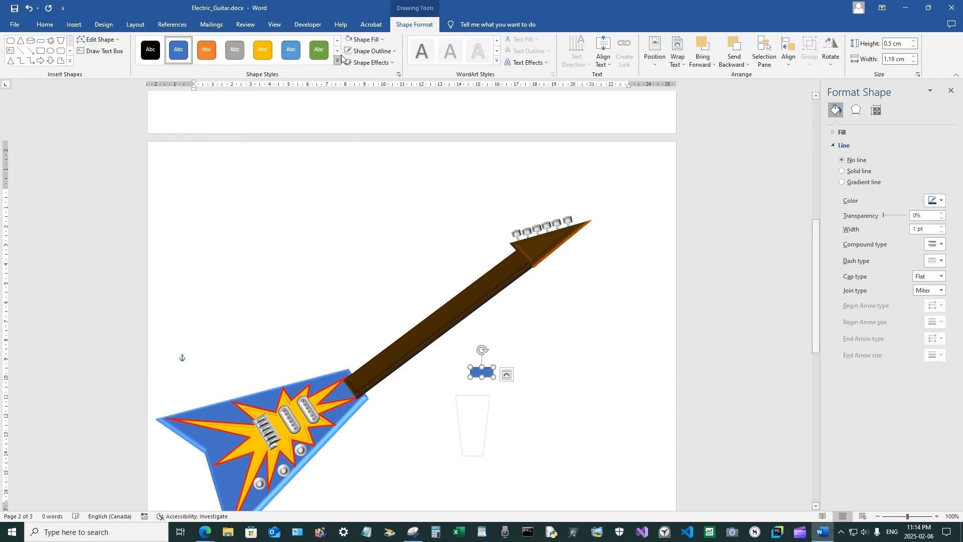
Fill the small rounded rectangle with white, outline it in light gray and add a bevel.
{"action": "left_click", "coordinate": [365, 42]}
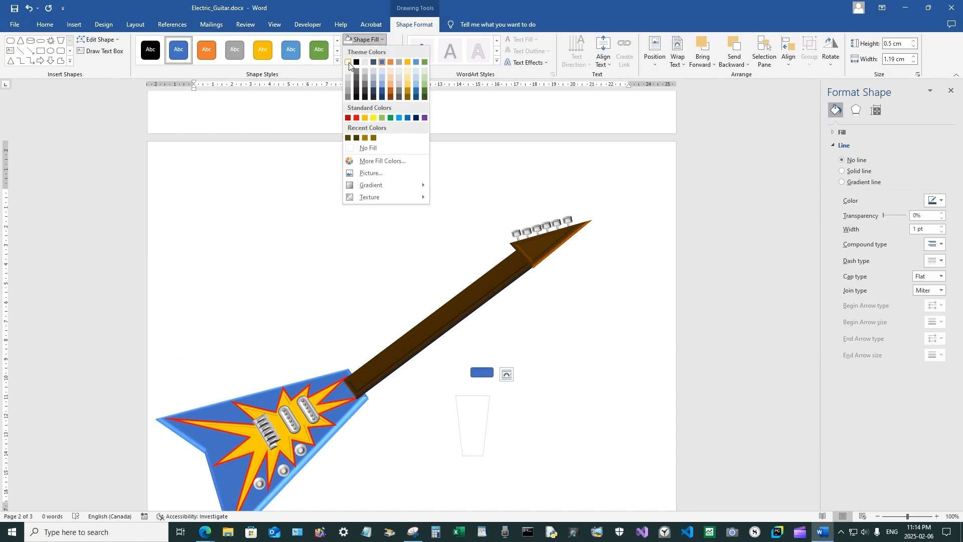
{"action": "left_click", "coordinate": [350, 66]}
{"action": "left_click", "coordinate": [370, 51]}
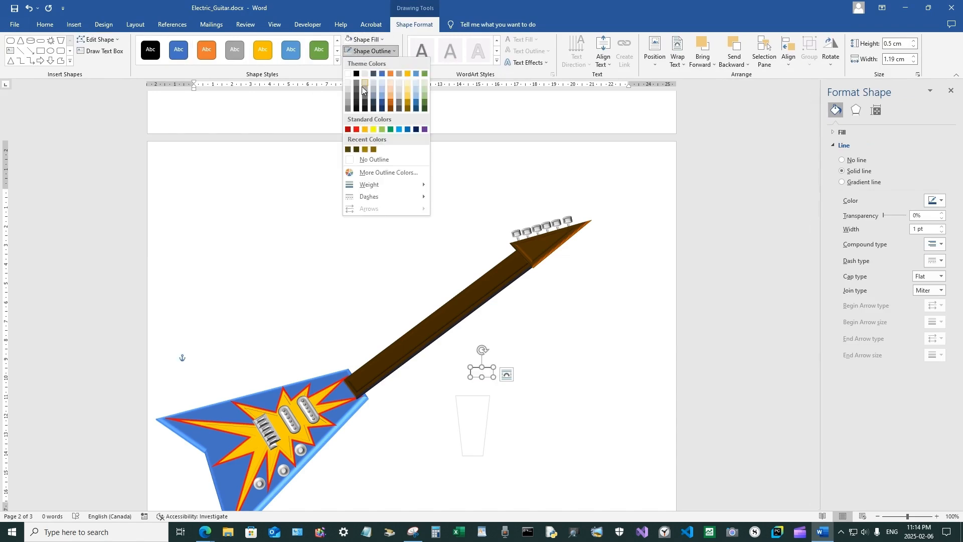
{"action": "left_click", "coordinate": [347, 94]}
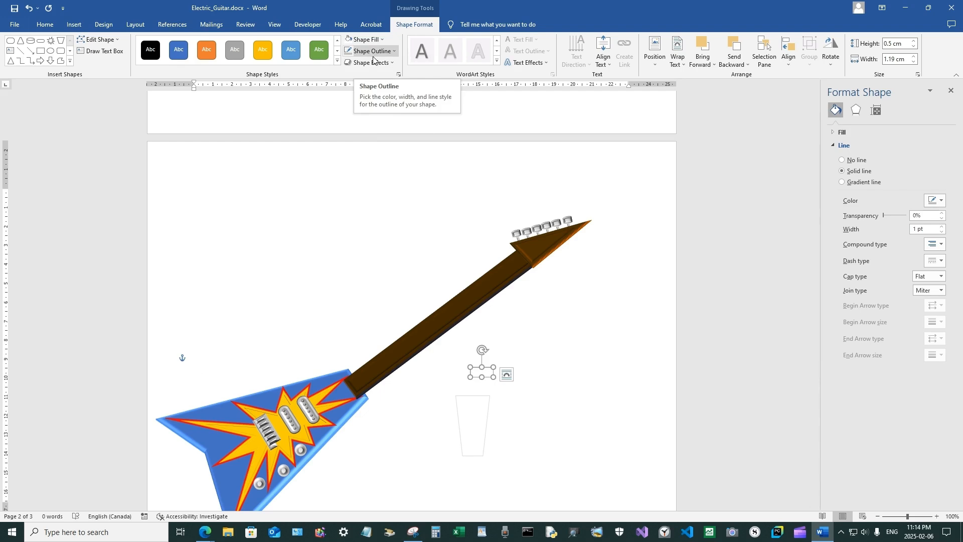
{"action": "left_click", "coordinate": [373, 62]}
{"action": "mouse_move", "coordinate": [378, 196]}
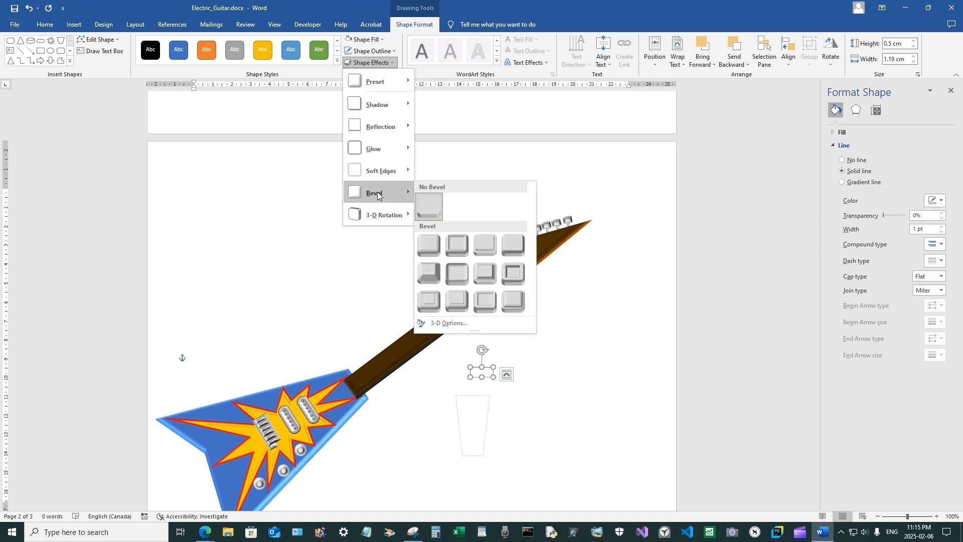
{"action": "left_click", "coordinate": [470, 251]}
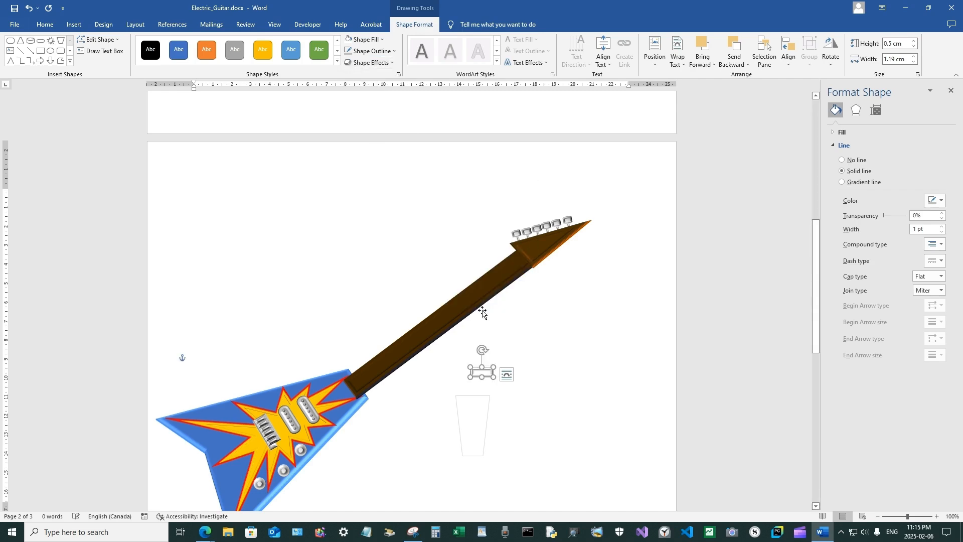
Apply the Slope bevel to the trapezoid.
{"action": "left_click", "coordinate": [472, 409]}
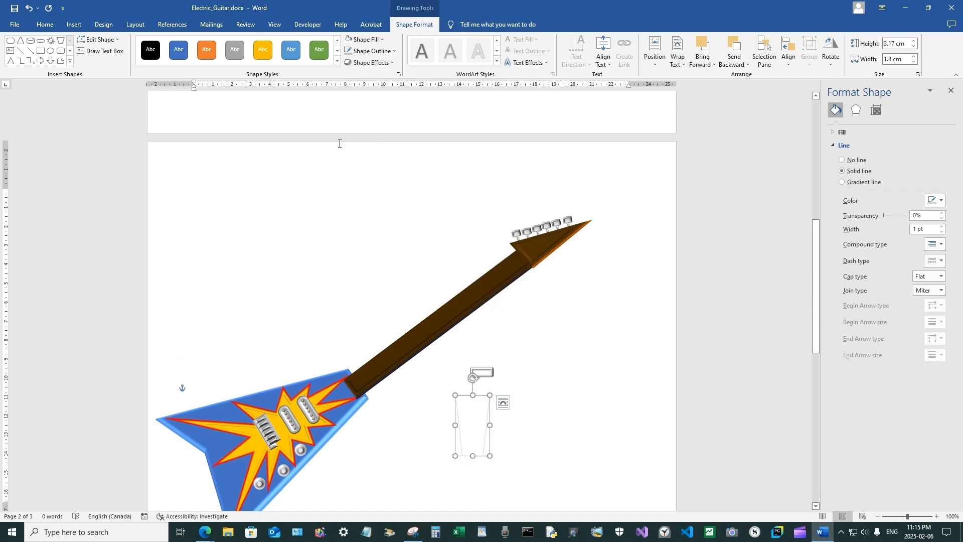
{"action": "left_click", "coordinate": [370, 62]}
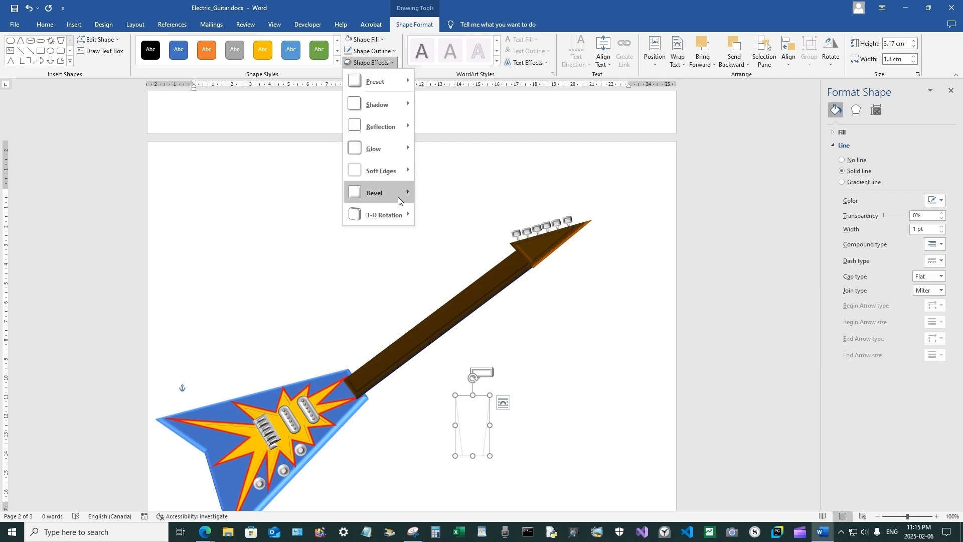
{"action": "mouse_move", "coordinate": [399, 197]}
{"action": "left_click", "coordinate": [511, 272]}
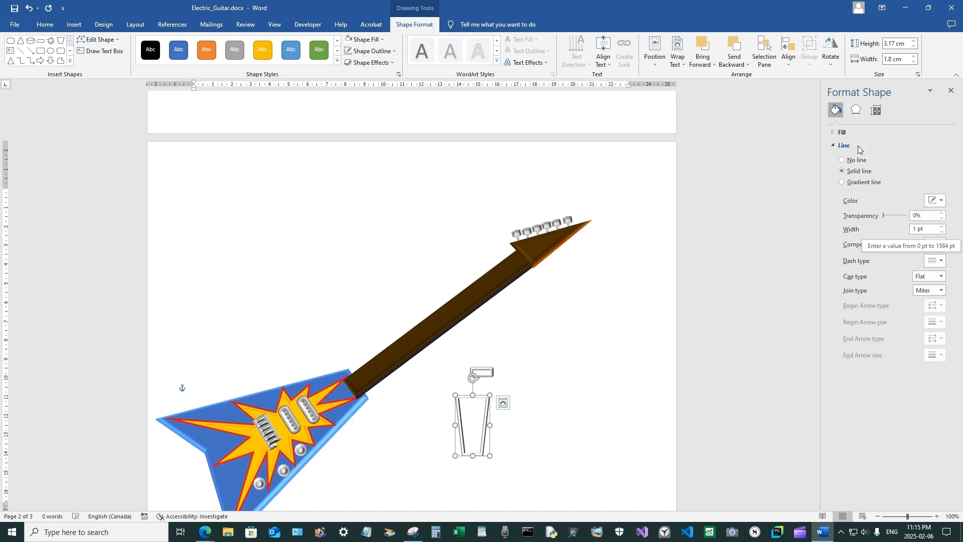
Increase the trapezoid's top bevel width beyond 9.5 pt.
{"action": "left_click", "coordinate": [856, 110]}
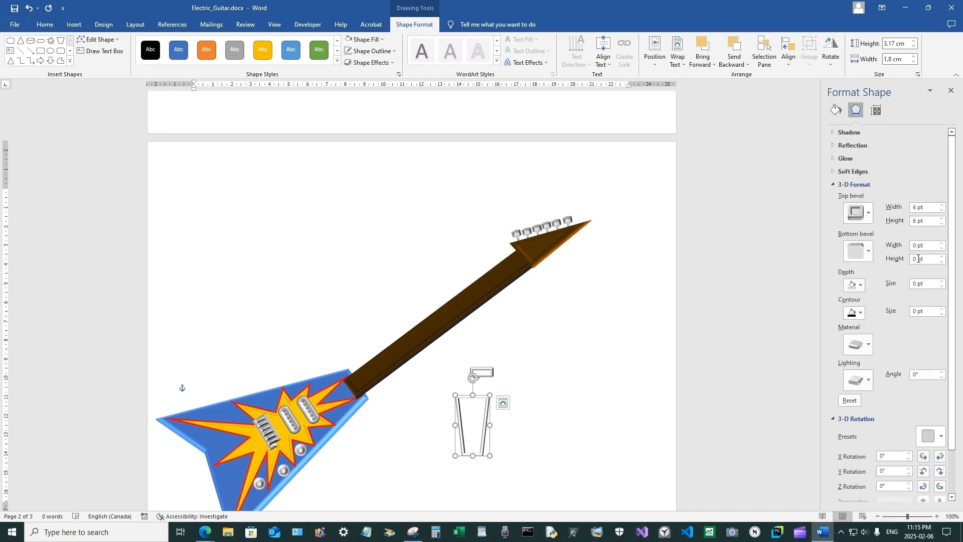
{"action": "left_click", "coordinate": [943, 206]}
{"action": "left_click", "coordinate": [943, 205]}
{"action": "left_click", "coordinate": [943, 205]}
{"action": "left_click", "coordinate": [943, 205]}
{"action": "left_click", "coordinate": [943, 205]}
{"action": "left_click", "coordinate": [943, 205]}
{"action": "left_click", "coordinate": [943, 205]}
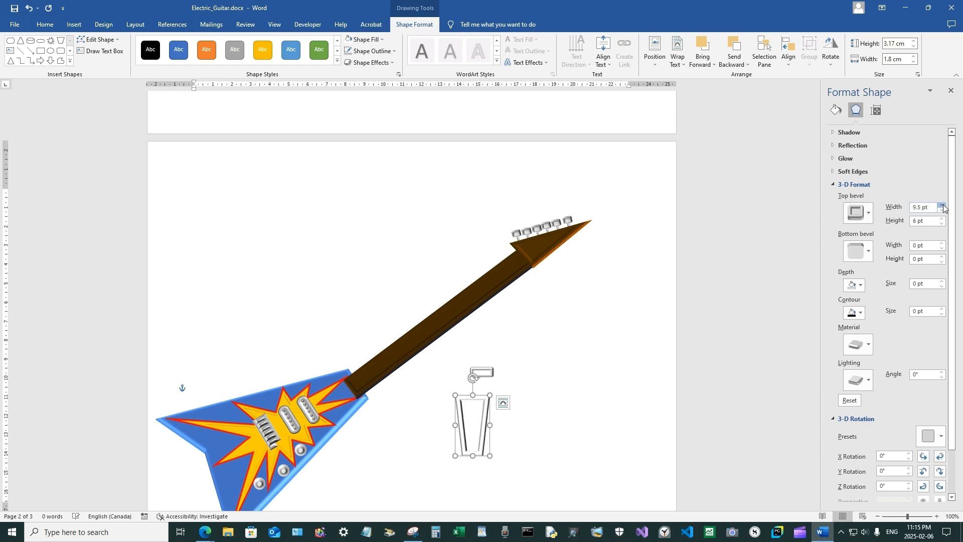
{"action": "left_click", "coordinate": [943, 205]}
{"action": "left_click", "coordinate": [943, 205]}
{"action": "left_click", "coordinate": [943, 205]}
{"action": "left_click", "coordinate": [943, 206]}
{"action": "left_click", "coordinate": [942, 205]}
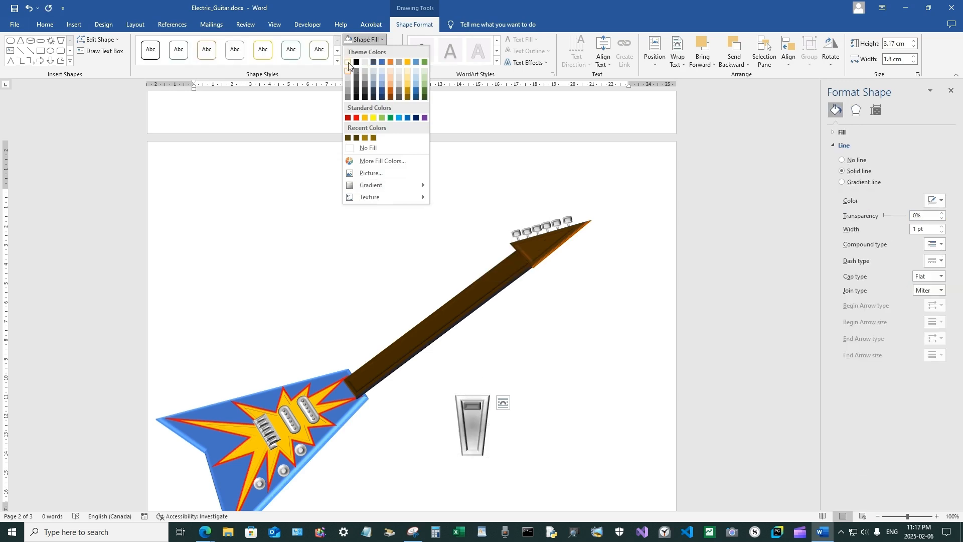
Apply a light gray gradient fill to the trapezoid and its small rectangle, and set their 3-D depth to 1.5 pt.
{"action": "left_click", "coordinate": [485, 258]}
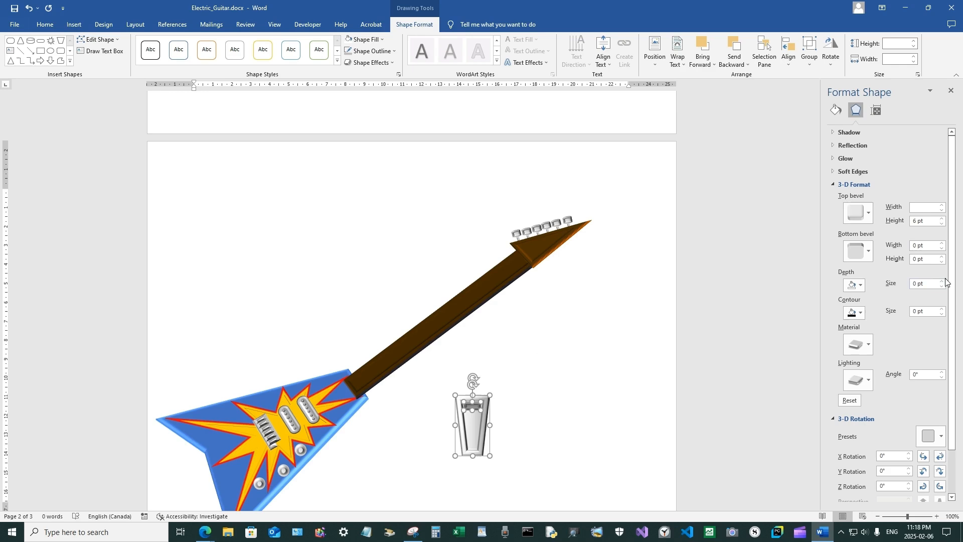
{"action": "left_click", "coordinate": [942, 282]}
Set the X rotation of the trapezoid and its small rectangle to 10°.
{"action": "left_click", "coordinate": [940, 456]}
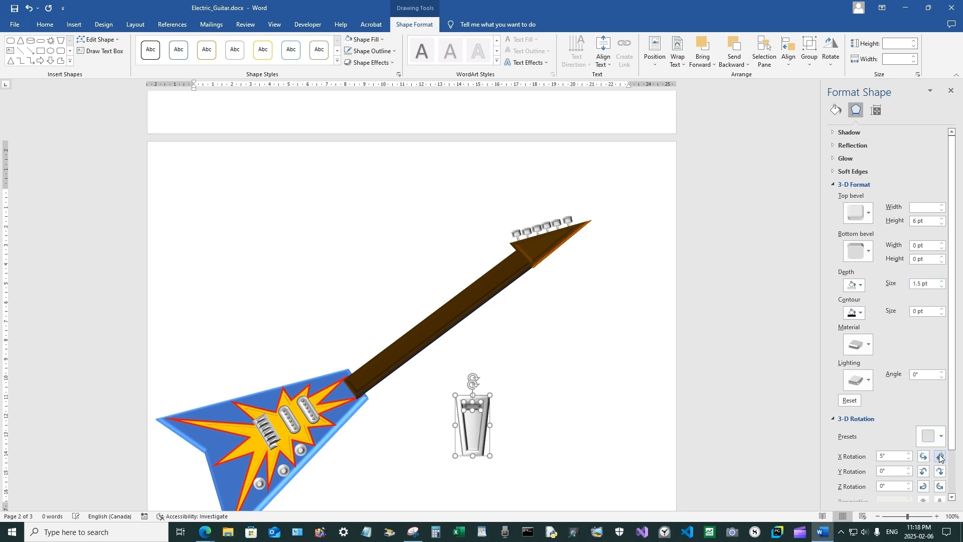
{"action": "left_click", "coordinate": [941, 456]}
{"action": "left_click", "coordinate": [941, 457]}
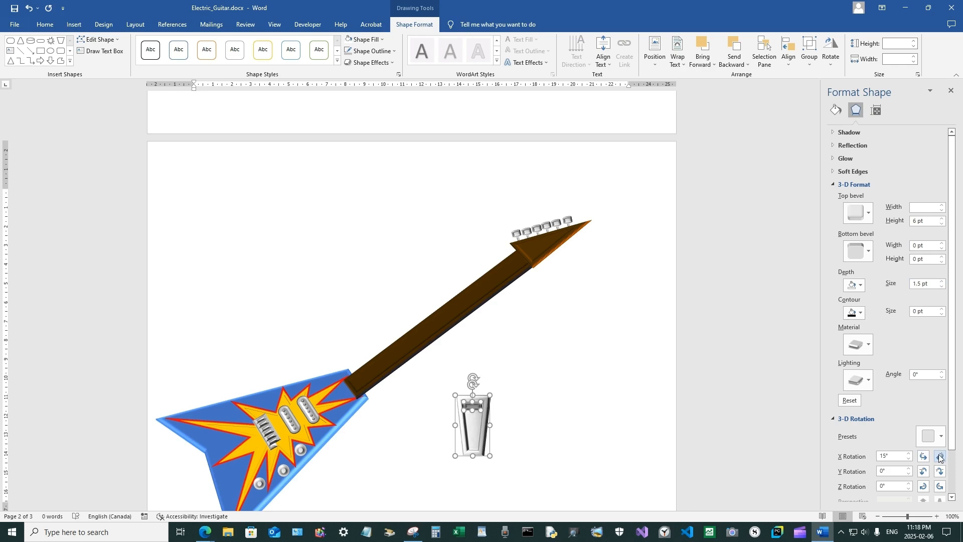
{"action": "left_click", "coordinate": [923, 456]}
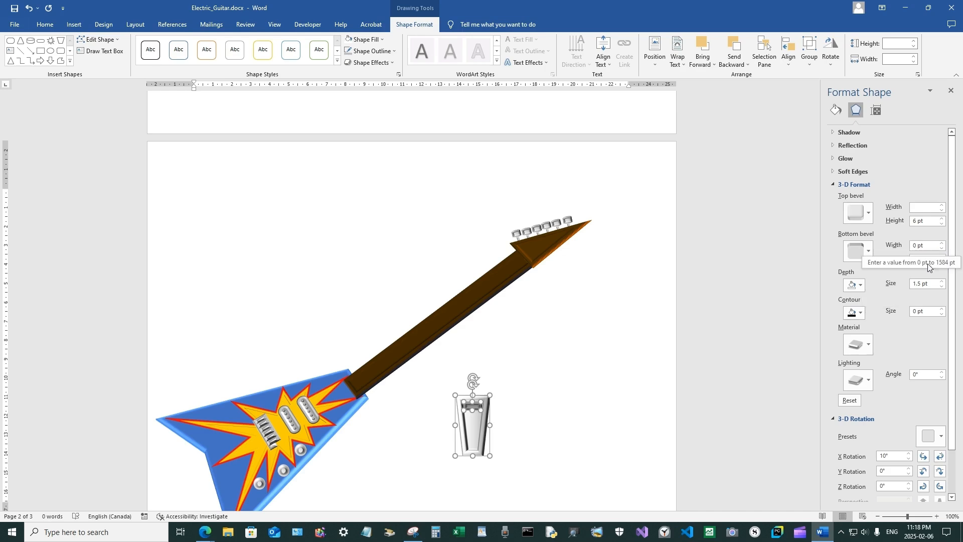
Apply the Metal material and Bright Room lighting to the trapezoid and its small rectangle.
{"action": "left_click", "coordinate": [858, 345]}
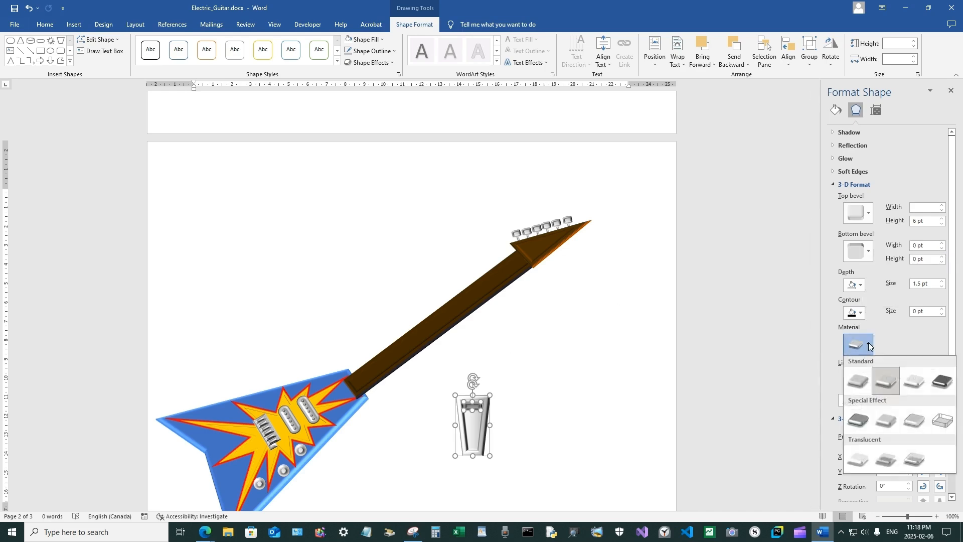
{"action": "left_click", "coordinate": [937, 381]}
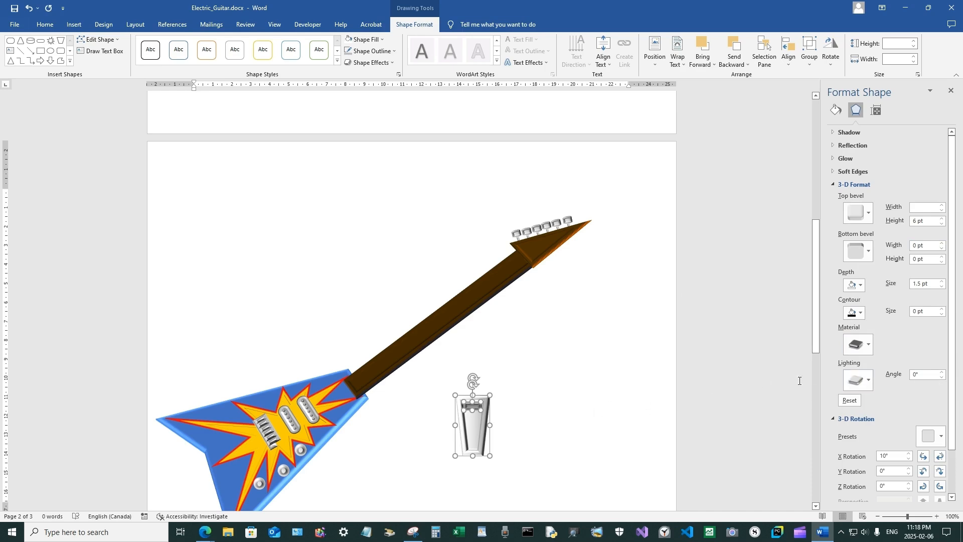
{"action": "left_click", "coordinate": [858, 380]}
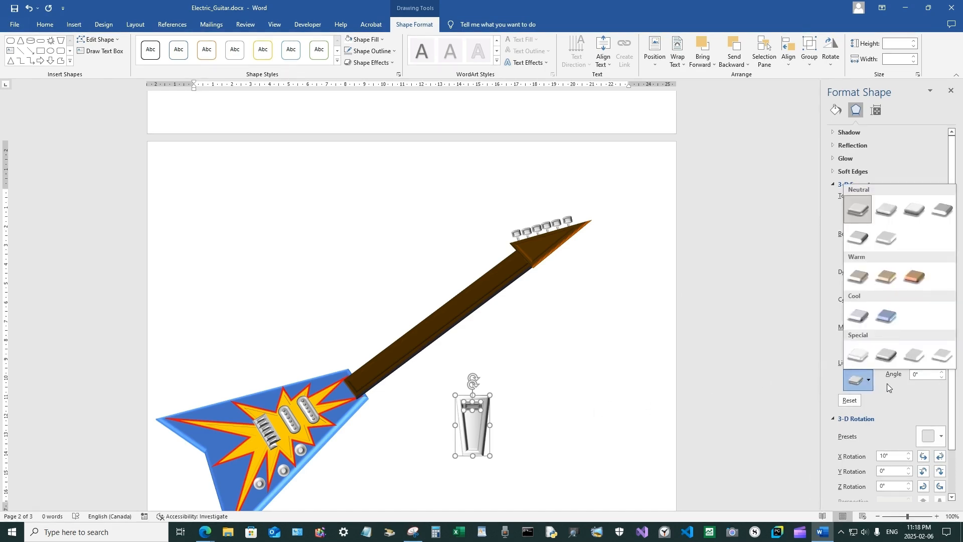
{"action": "left_click", "coordinate": [943, 355]}
{"action": "left_click", "coordinate": [594, 414]}
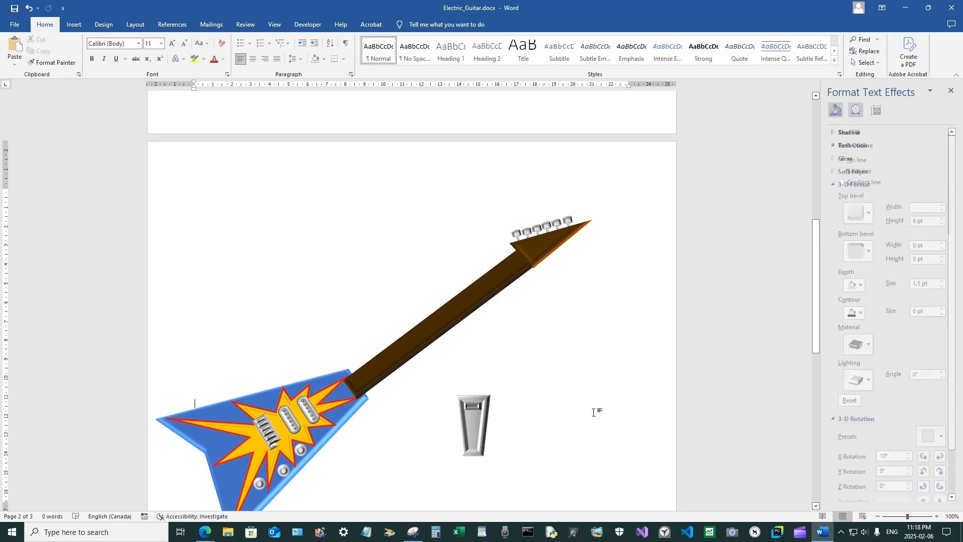
Remove the small rectangle and reduce the trapezoid to about 1.98 cm high and 1.32 cm wide.
{"action": "left_click", "coordinate": [471, 409]}
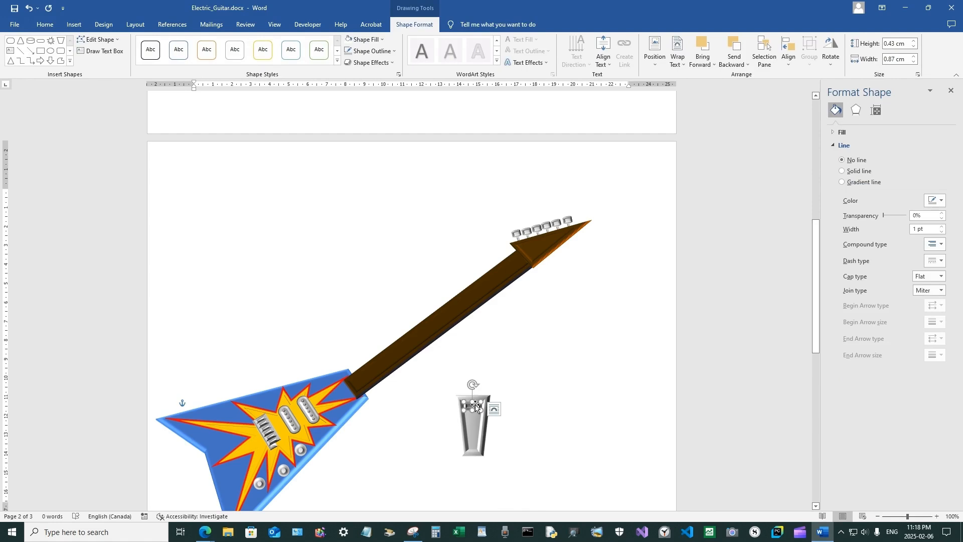
{"action": "key", "text": "Escape"}
{"action": "left_click", "coordinate": [476, 407]}
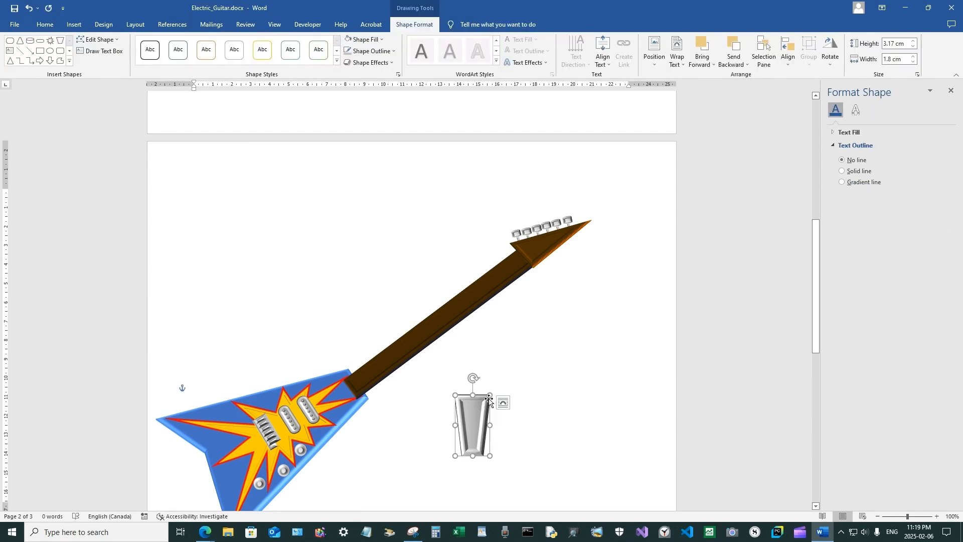
{"action": "mouse_move", "coordinate": [475, 406]}
{"action": "left_mouse_down"}
{"action": "mouse_move", "coordinate": [480, 416]}
{"action": "mouse_move", "coordinate": [487, 409]}
{"action": "left_mouse_up"}
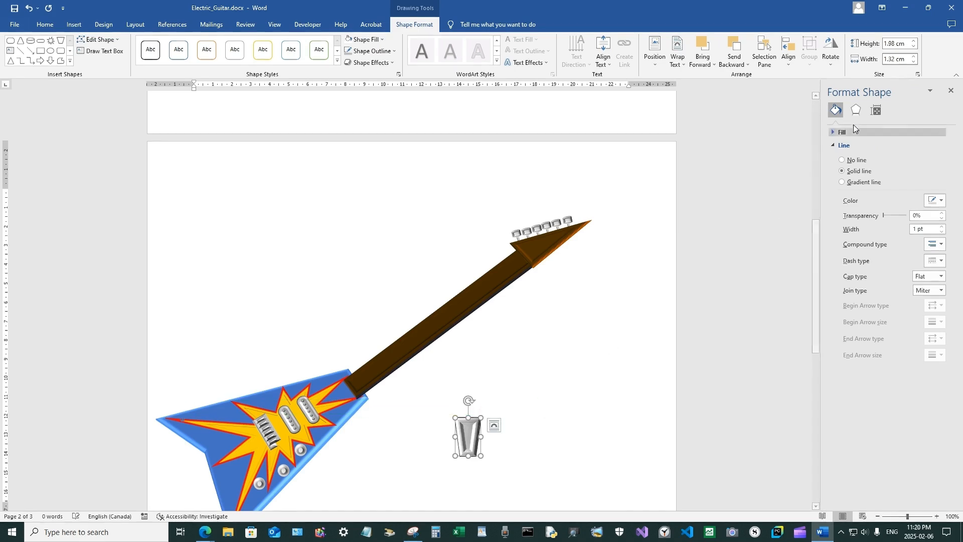
Set the trapezoid's top bevel width to 6 pt and select the Slope bevel for it.
{"action": "left_click", "coordinate": [856, 110]}
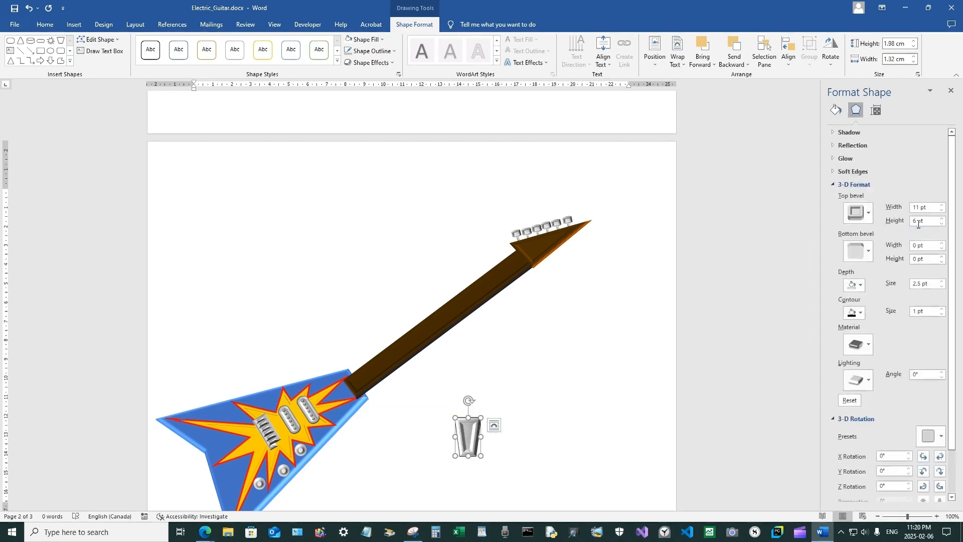
{"action": "left_click", "coordinate": [942, 211]}
{"action": "left_click", "coordinate": [943, 211]}
{"action": "left_click", "coordinate": [942, 210]}
{"action": "left_click", "coordinate": [942, 210]}
{"action": "left_click", "coordinate": [942, 210]}
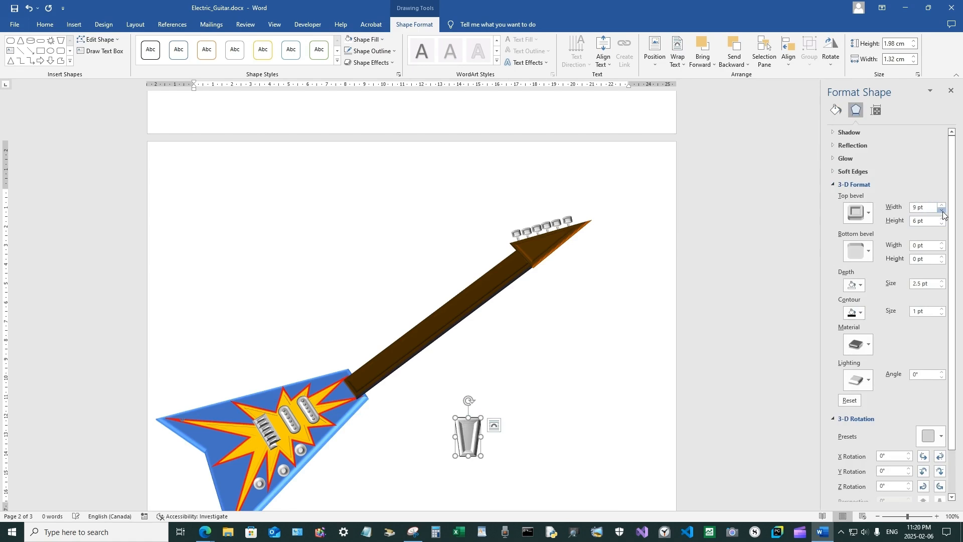
{"action": "left_click", "coordinate": [943, 210]}
{"action": "left_click", "coordinate": [942, 210]}
{"action": "left_click", "coordinate": [942, 211]}
{"action": "left_click", "coordinate": [942, 211]}
{"action": "left_click", "coordinate": [943, 210]}
{"action": "left_click", "coordinate": [867, 215]}
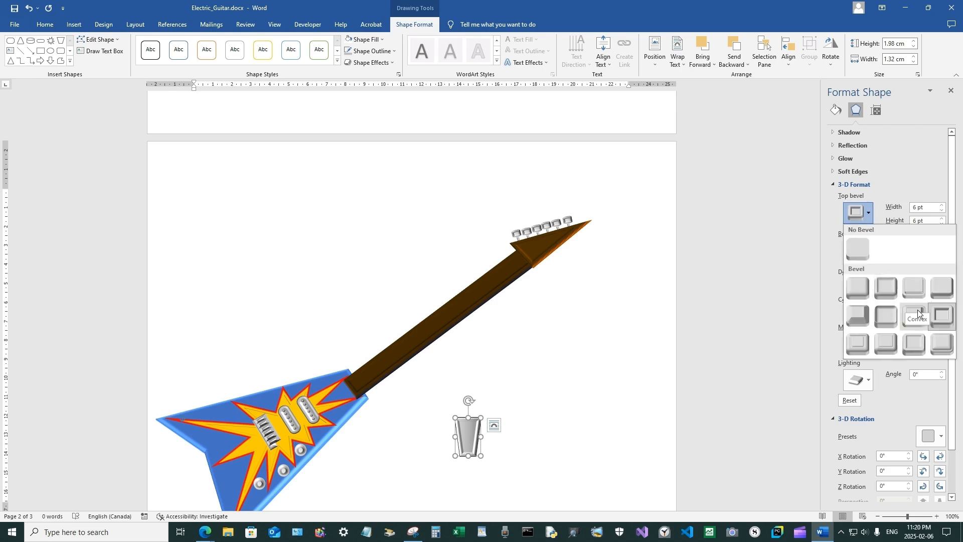
{"action": "left_click", "coordinate": [943, 316]}
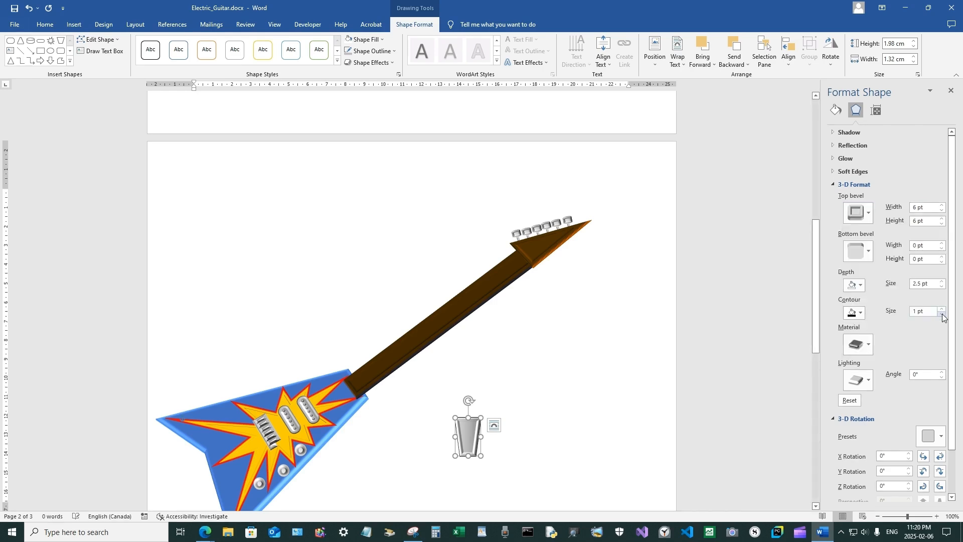
Narrow the trapezoid to about 1.06 cm wide and compare it with the finished guitar on the first page.
{"action": "left_click_drag", "start_coordinate": [481, 418], "coordinate": [475, 417]}
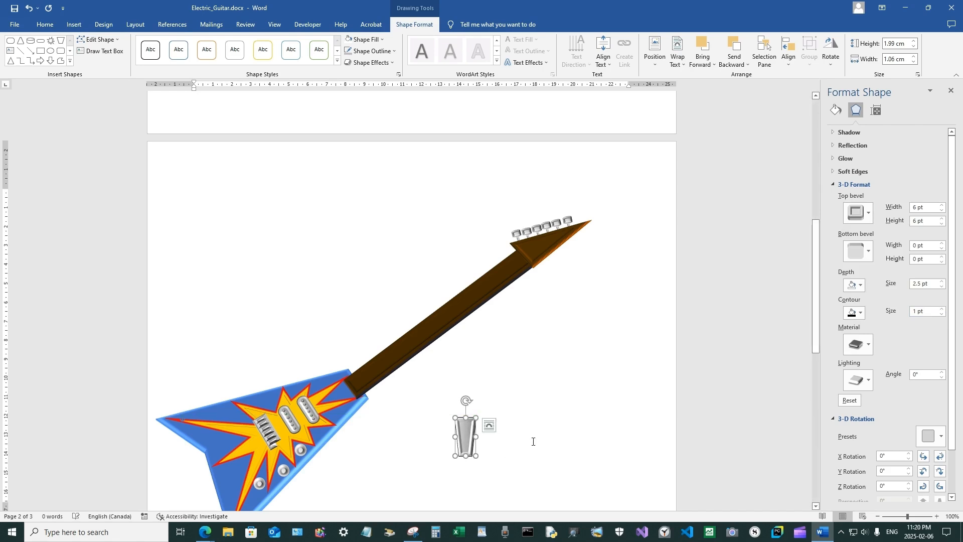
{"action": "scroll", "coordinate": [586, 415], "scroll_direction": "up", "scroll_amount": 6}
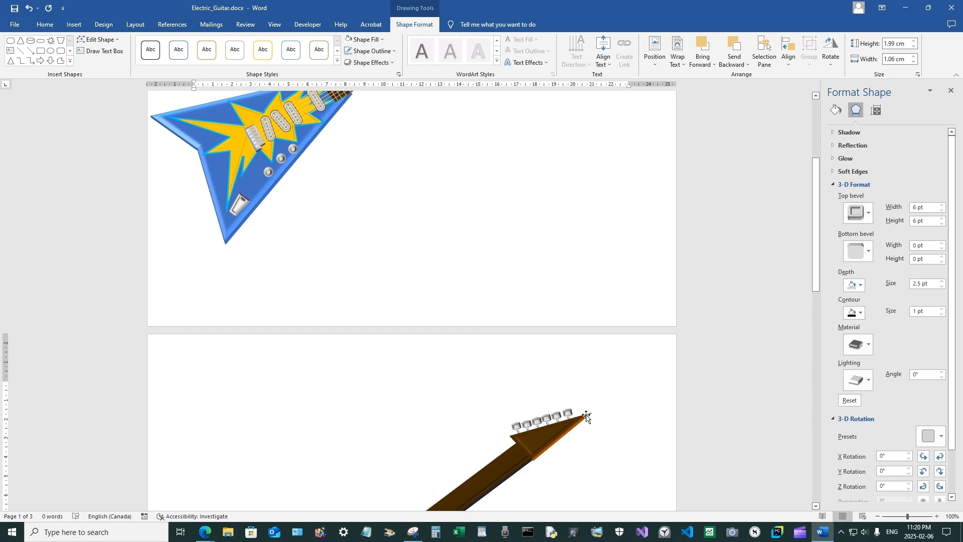
{"action": "scroll", "coordinate": [586, 415], "scroll_direction": "down", "scroll_amount": 7}
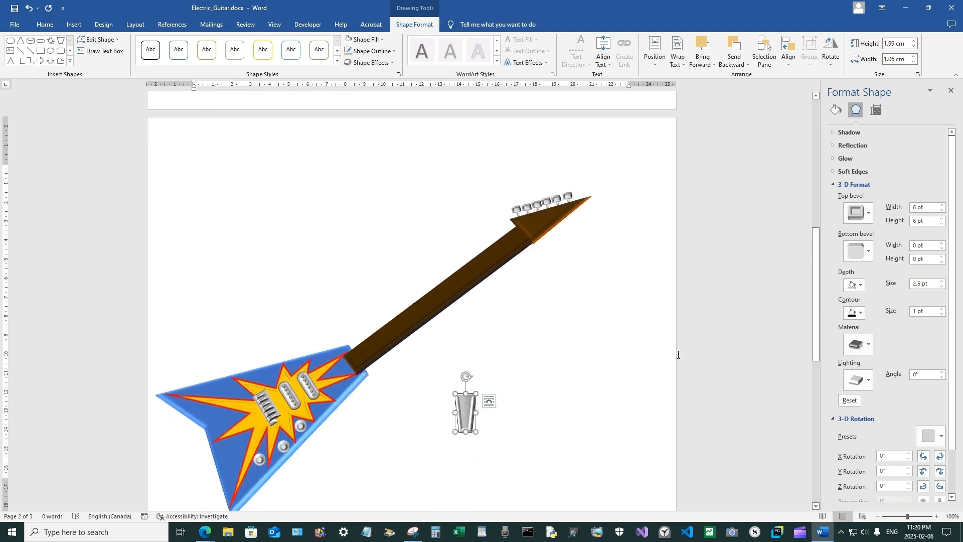
Duplicate the trapezoid, place the copy beside the original and shrink it to about 0.6 cm high and 0.71 cm wide.
{"action": "right_click", "coordinate": [472, 409]}
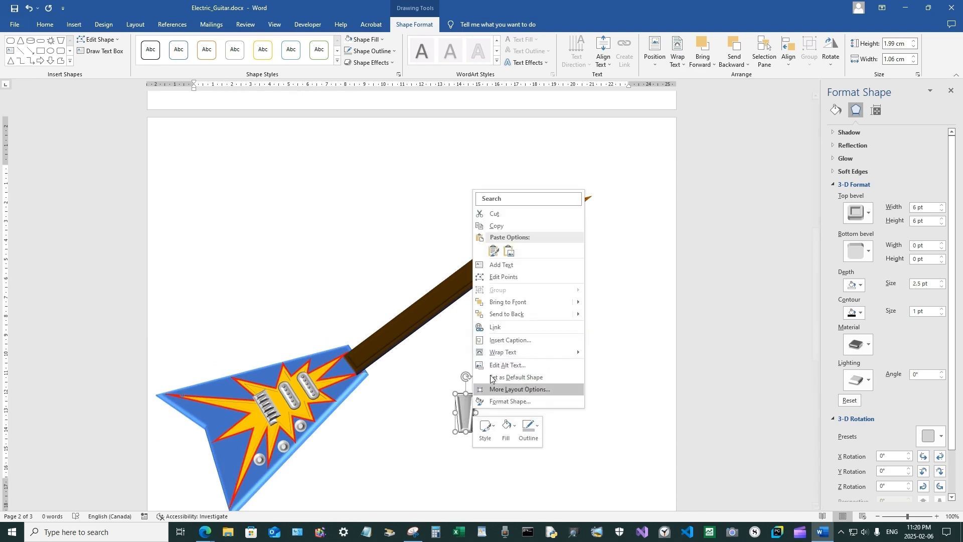
{"action": "left_click", "coordinate": [499, 226]}
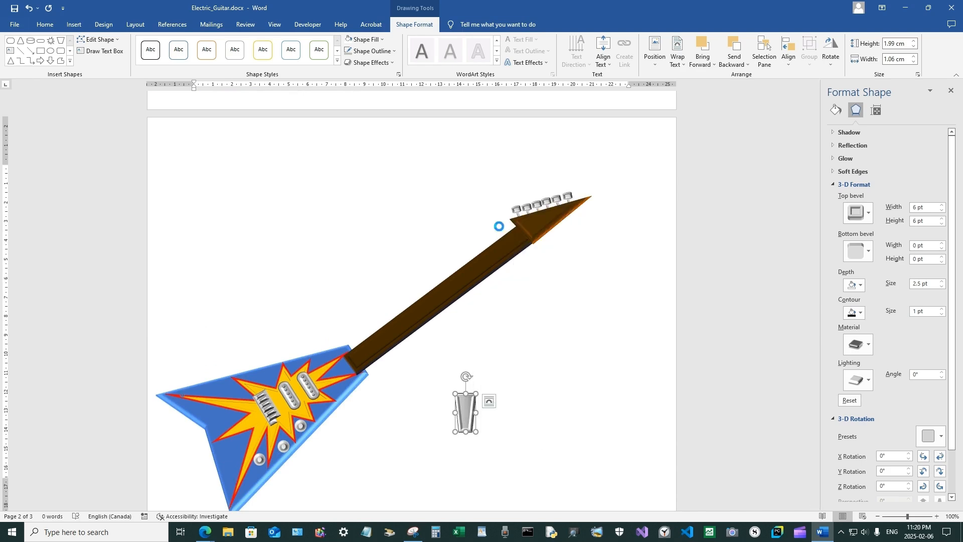
{"action": "left_click", "coordinate": [555, 361]}
{"action": "right_click", "coordinate": [537, 365]}
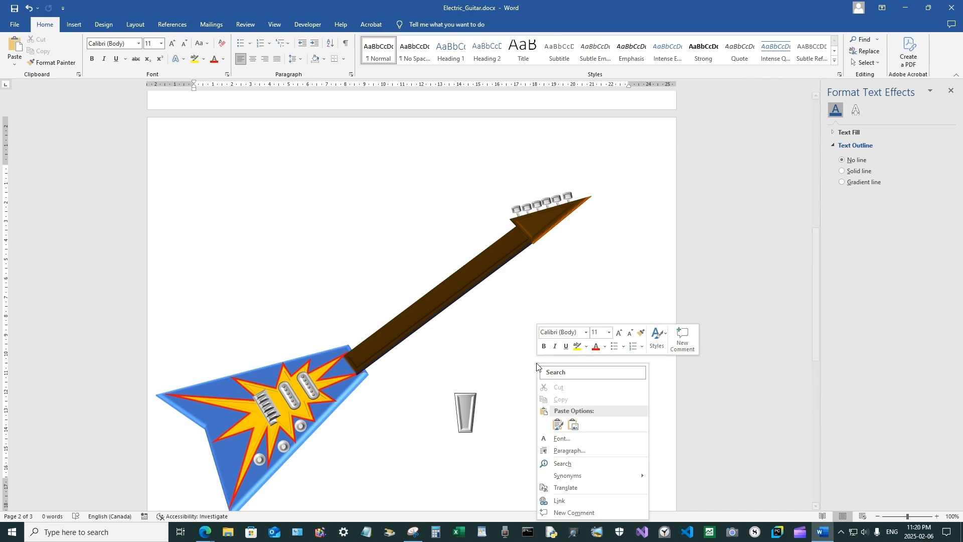
{"action": "left_click", "coordinate": [558, 424]}
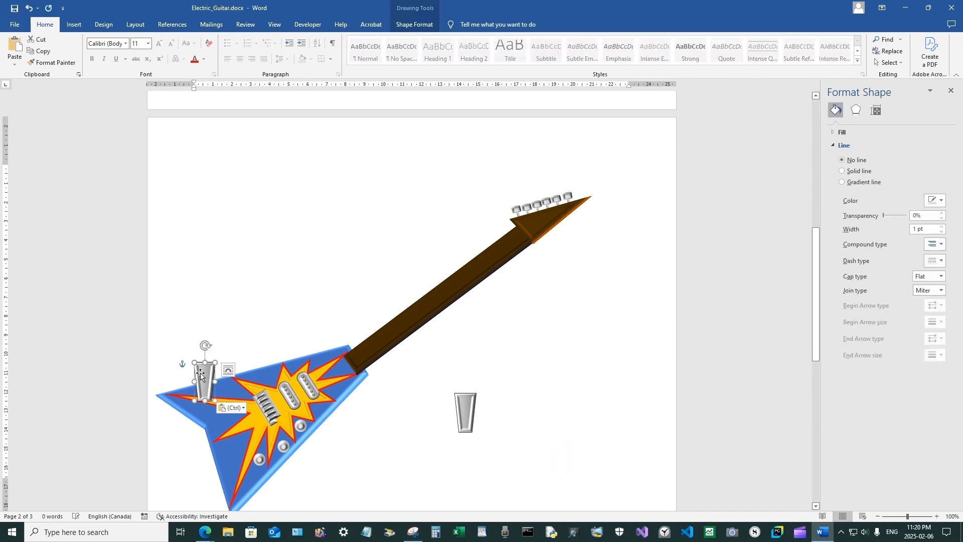
{"action": "left_click_drag", "start_coordinate": [204, 371], "coordinate": [520, 404]}
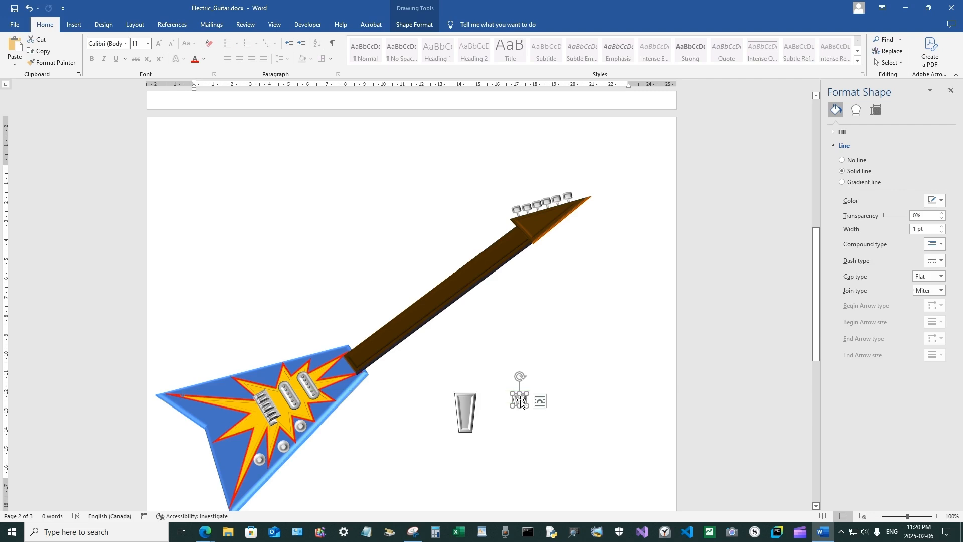
Apply the Relaxed Inset bevel to the small trapezoid copy.
{"action": "left_click", "coordinate": [414, 24]}
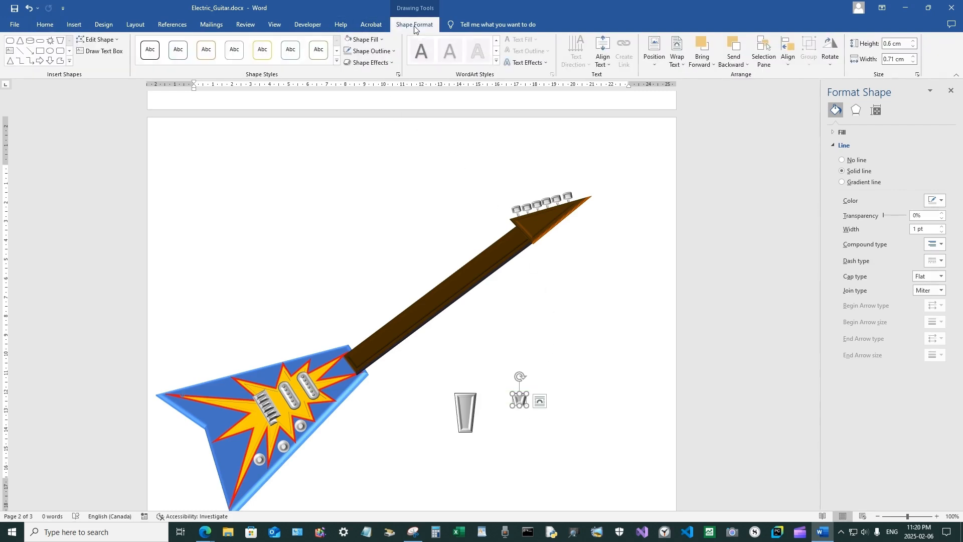
{"action": "left_click", "coordinate": [371, 62]}
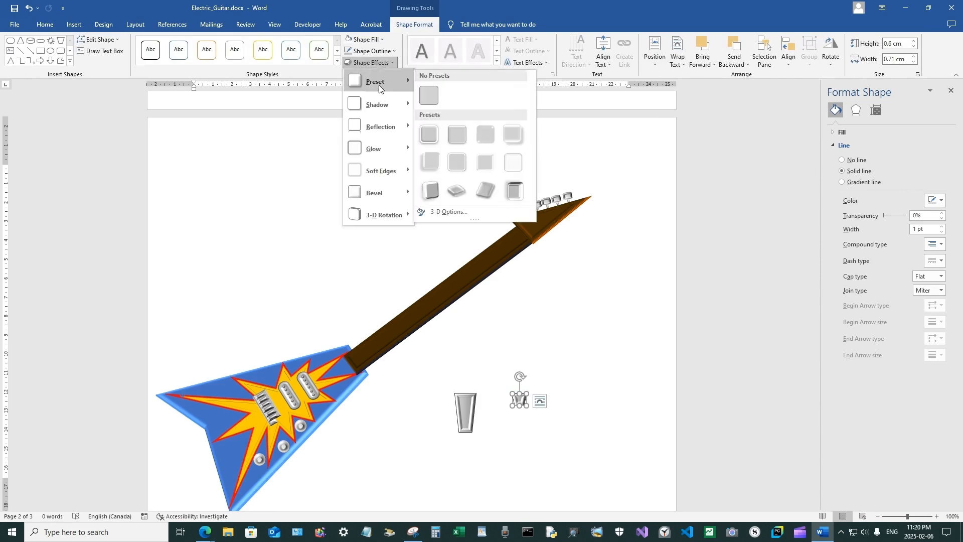
{"action": "mouse_move", "coordinate": [381, 195]}
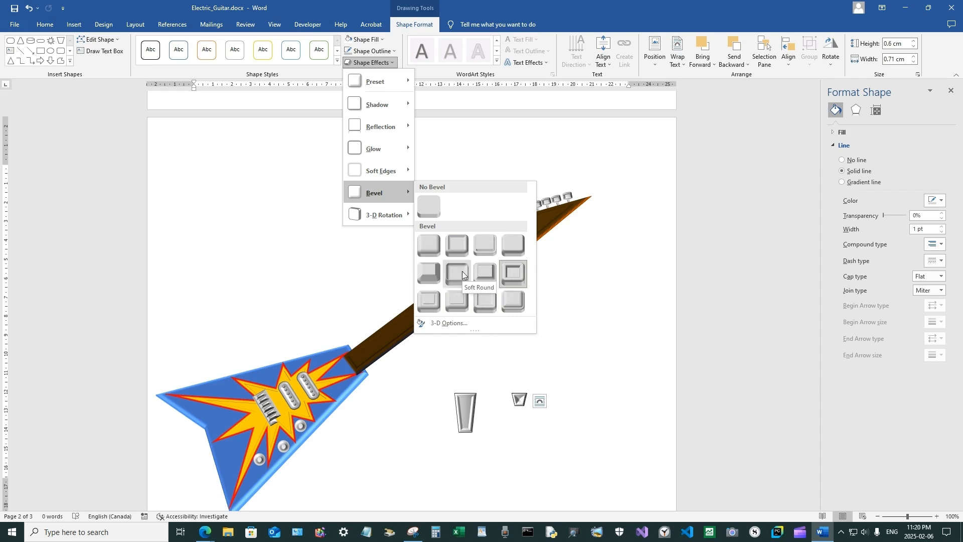
{"action": "left_click", "coordinate": [457, 246]}
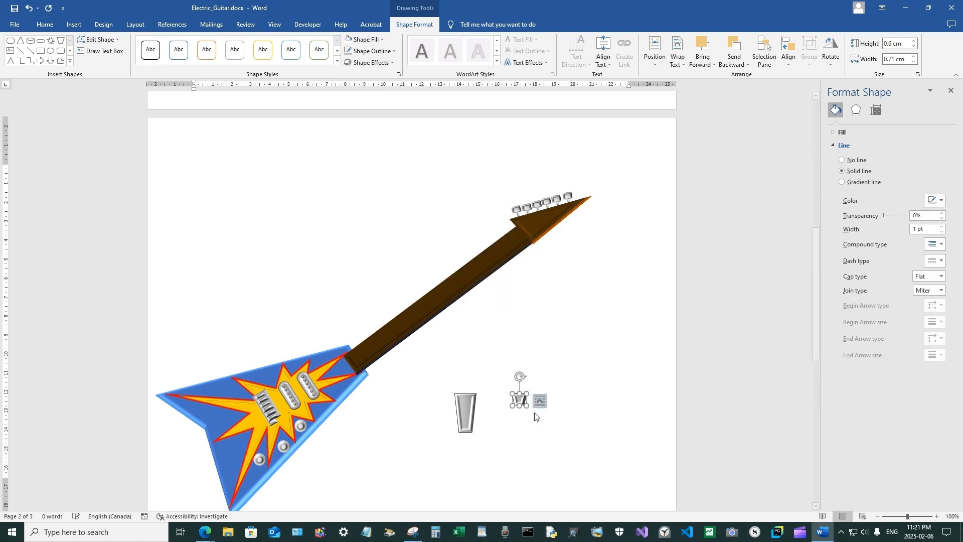
Place the small trapezoid inside the upper part of the large one and flatten it to about 0.37 cm high.
{"action": "left_click_drag", "start_coordinate": [520, 405], "coordinate": [465, 400]}
{"action": "left_click", "coordinate": [517, 405]}
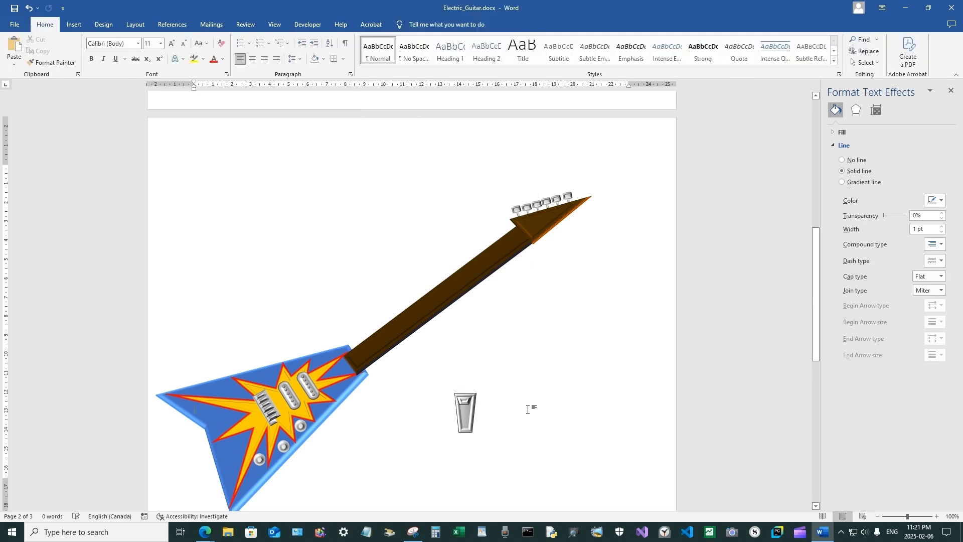
{"action": "left_click", "coordinate": [466, 401]}
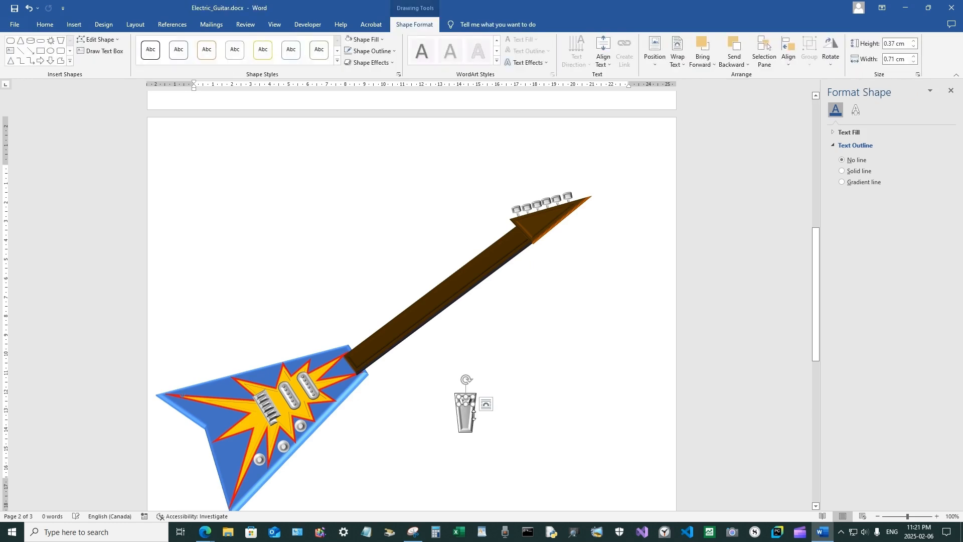
{"action": "left_click", "coordinate": [522, 420]}
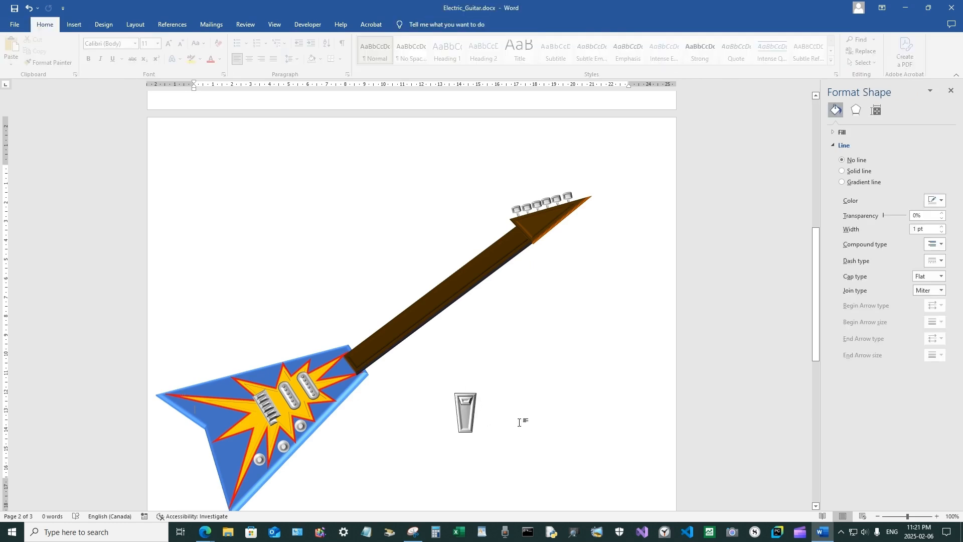
Remove the outlines of the small and the large trapezoid.
{"action": "left_click", "coordinate": [467, 402]}
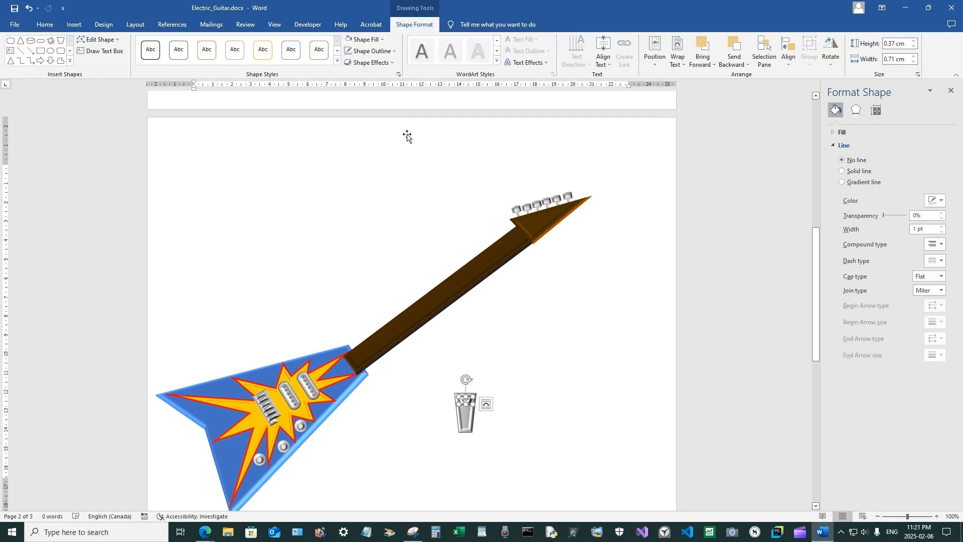
{"action": "left_click", "coordinate": [378, 55]}
{"action": "left_click", "coordinate": [374, 159]}
{"action": "left_click", "coordinate": [467, 426]}
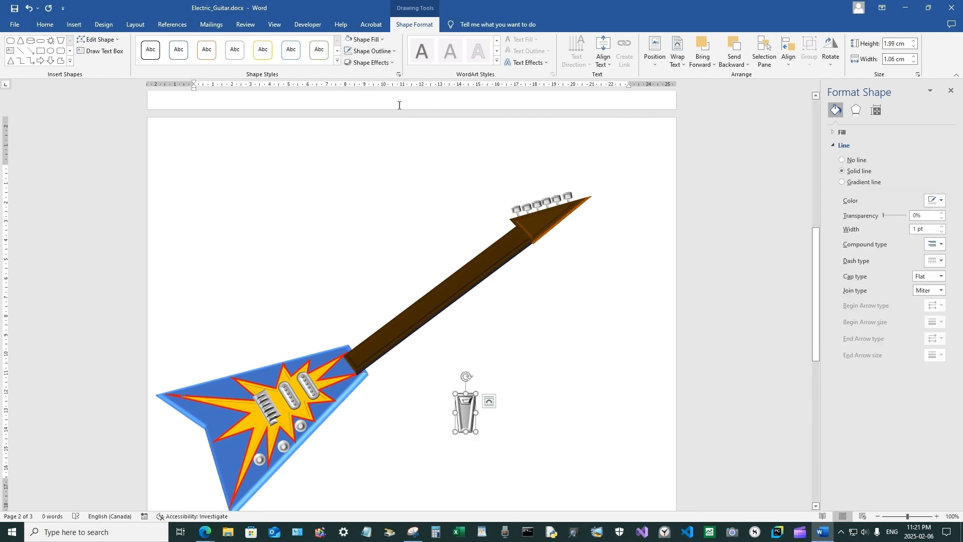
{"action": "left_click", "coordinate": [377, 51]}
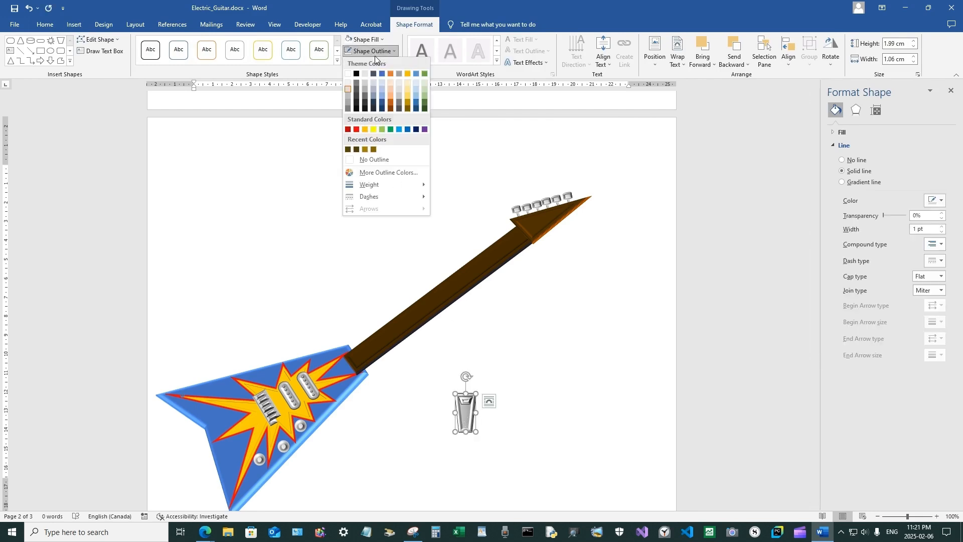
{"action": "left_click", "coordinate": [373, 159]}
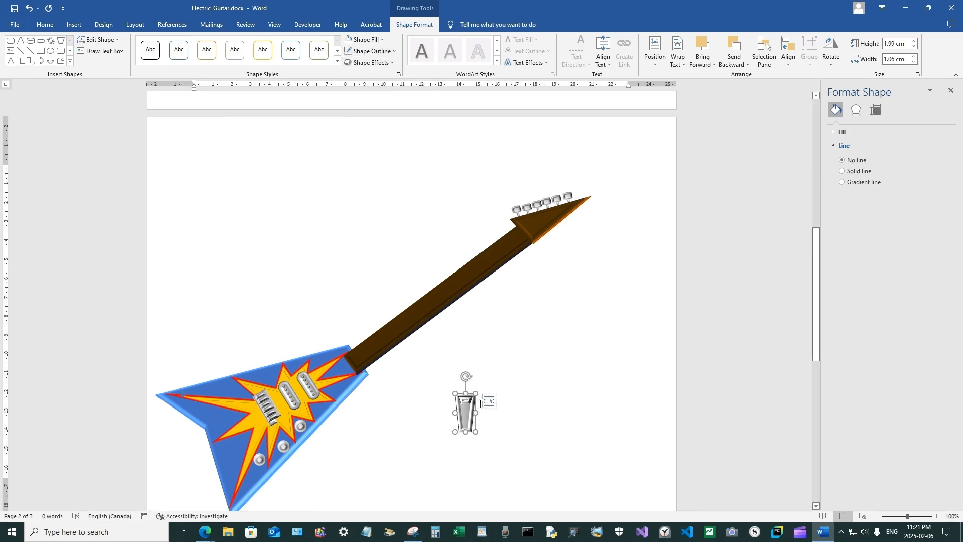
{"action": "left_click", "coordinate": [467, 402], "text": "shift"}
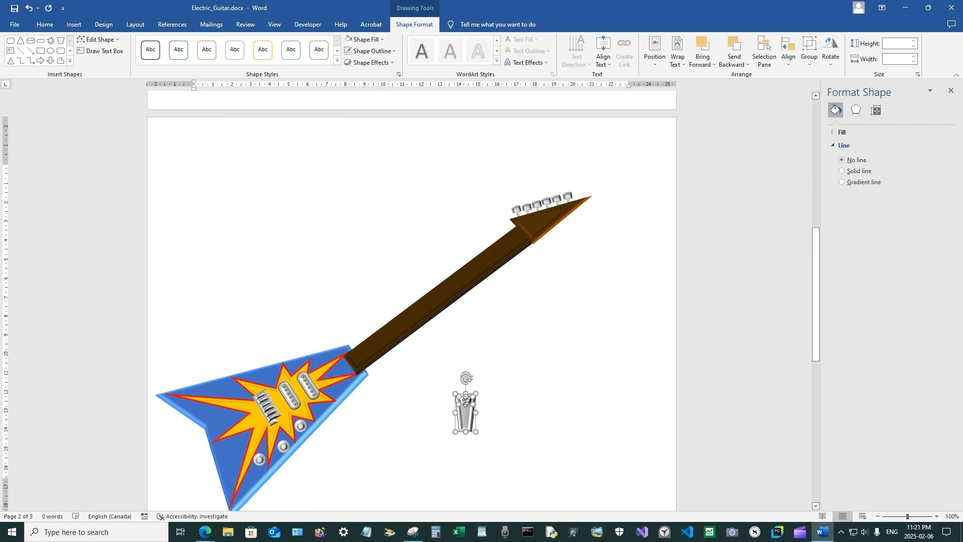
{"action": "left_click", "coordinate": [370, 62]}
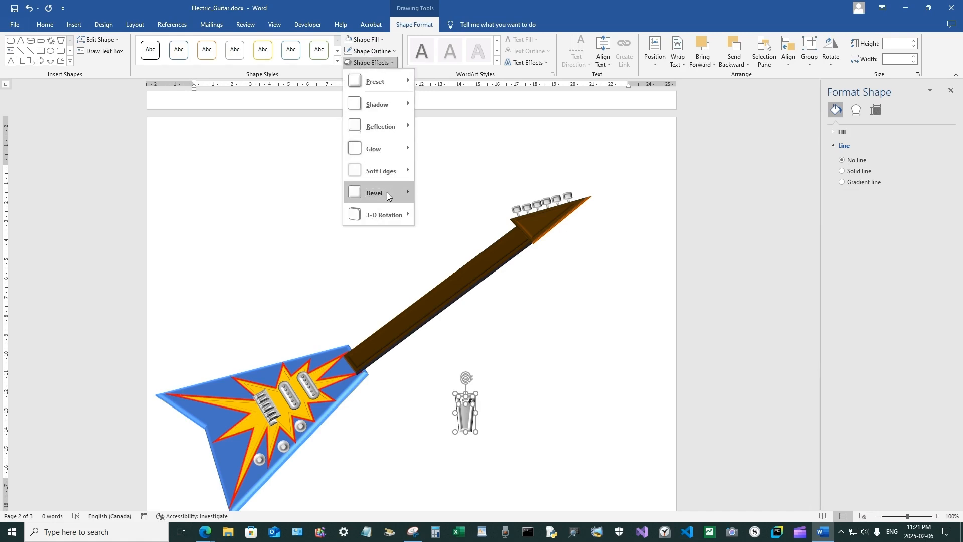
{"action": "left_click", "coordinate": [474, 419]}
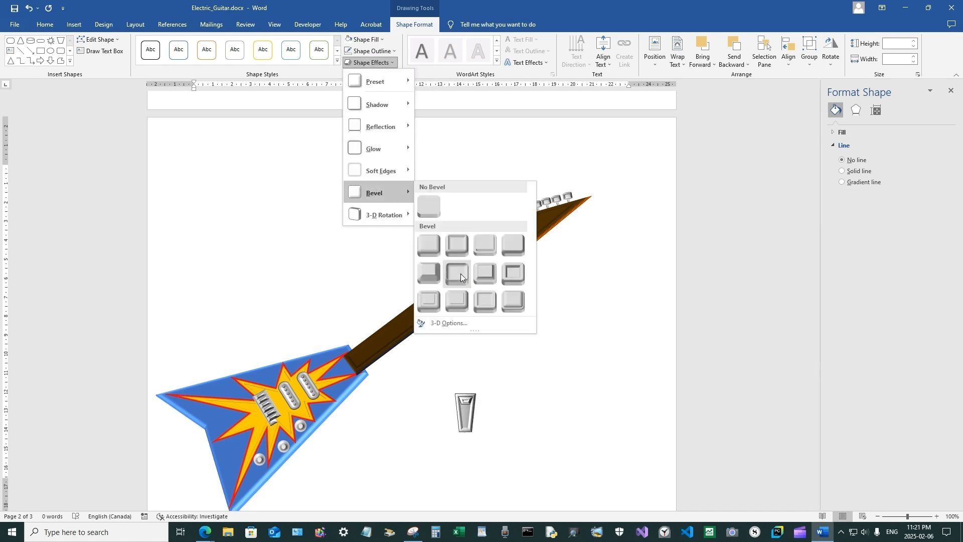
{"action": "left_click", "coordinate": [467, 406]}
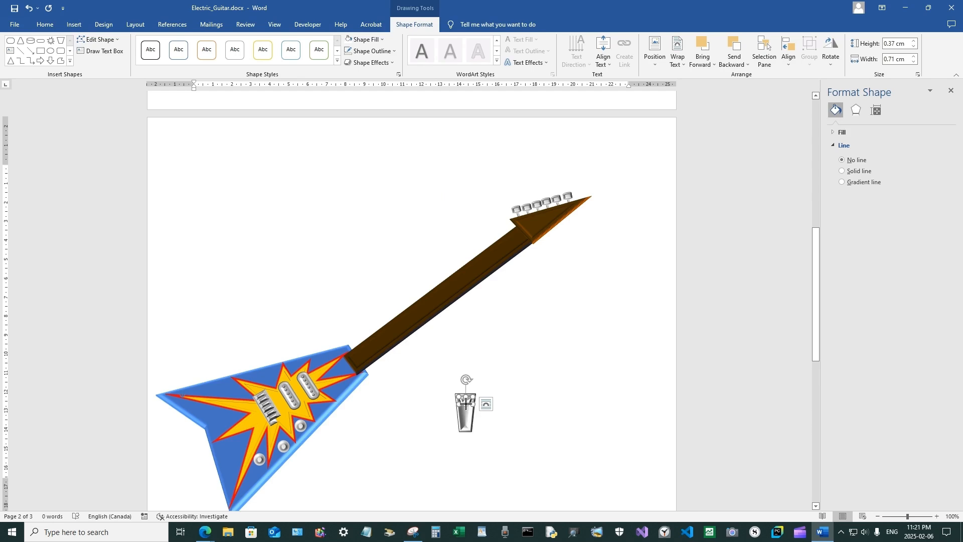
{"action": "left_click", "coordinate": [513, 393]}
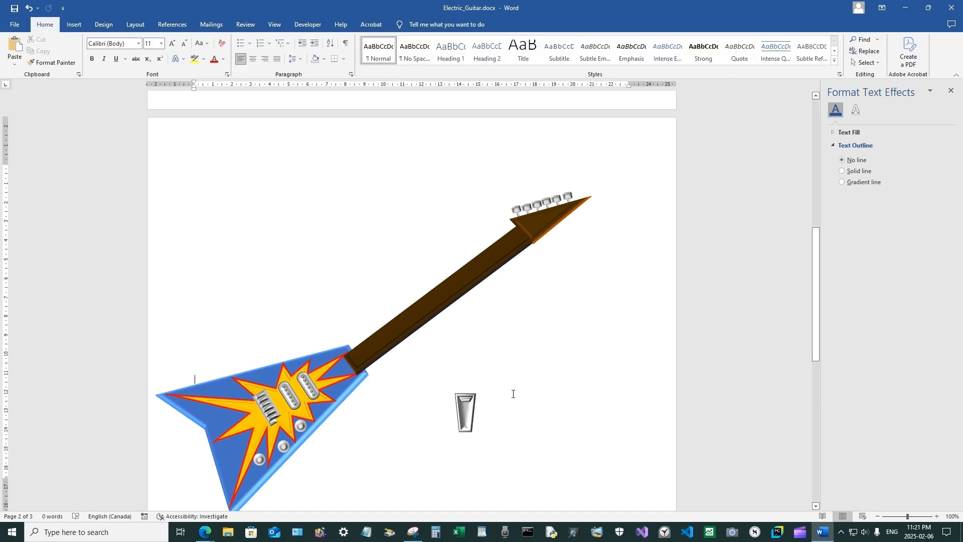
Group the two trapezoids into one plate and place it, reduced and tilted, near the lower tip of the guitar body below the knobs.
{"action": "left_click", "coordinate": [466, 411]}
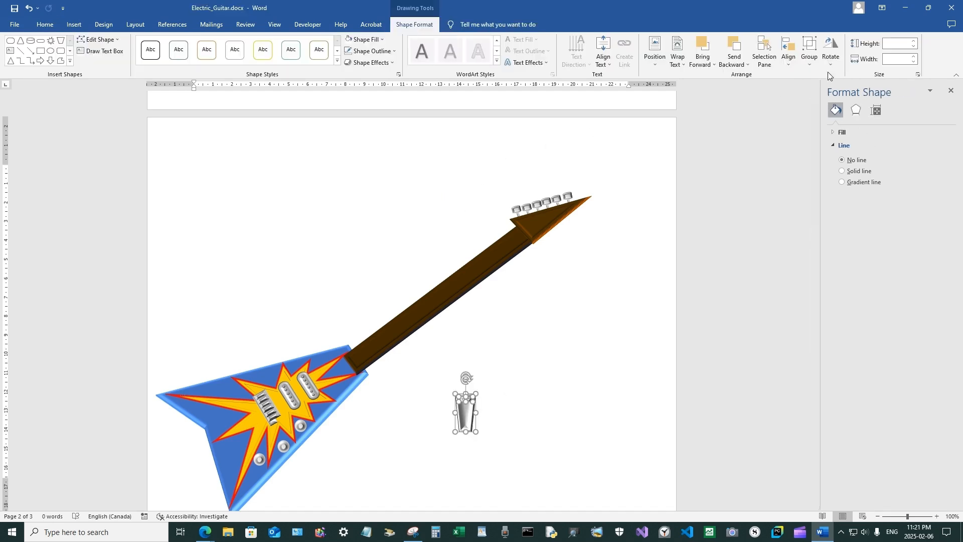
{"action": "left_click", "coordinate": [809, 53]}
{"action": "left_click", "coordinate": [821, 77]}
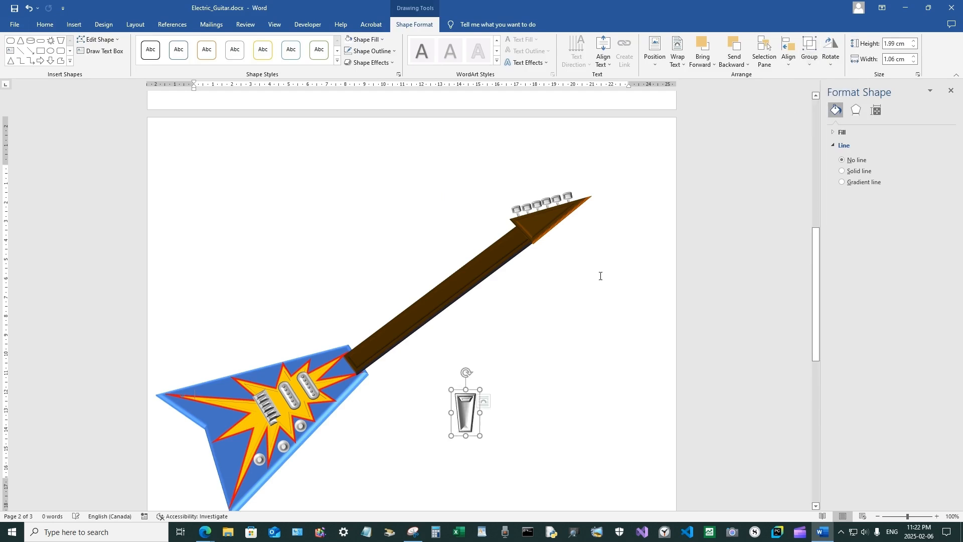
{"action": "left_click", "coordinate": [489, 401]}
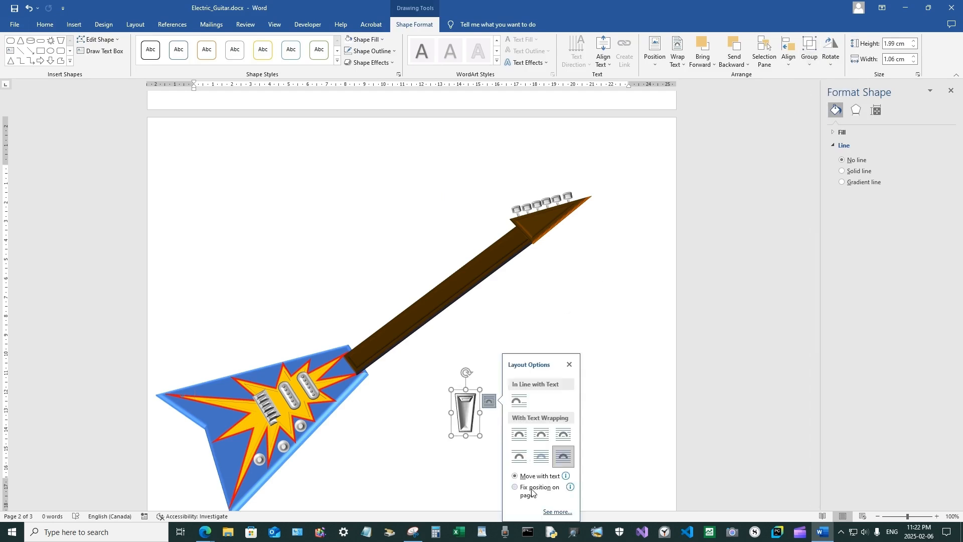
{"action": "key", "text": "ctrl+z"}
{"action": "left_click", "coordinate": [403, 477]}
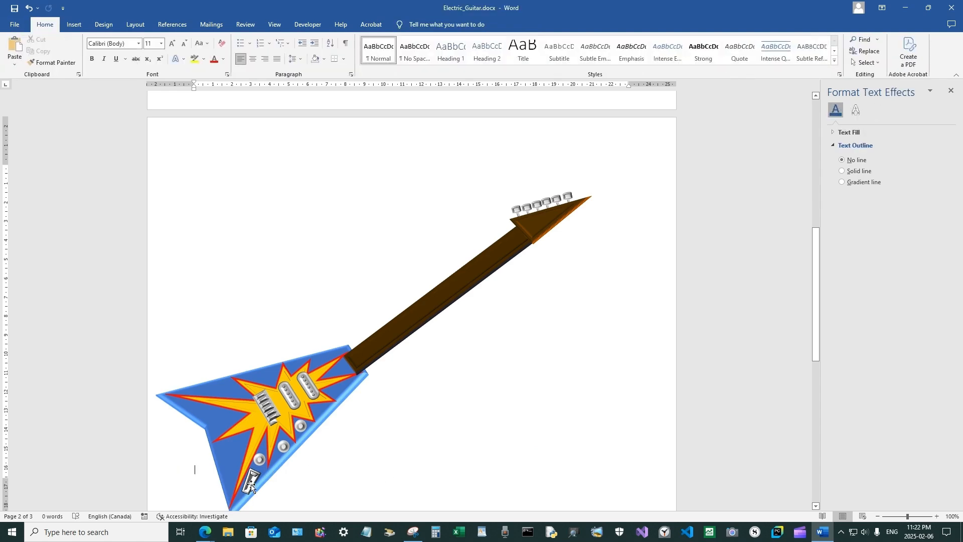
Set the width of the small trapezoid inside the placed plate to 0.4 cm.
{"action": "left_click", "coordinate": [251, 486]}
{"action": "left_click", "coordinate": [906, 59]}
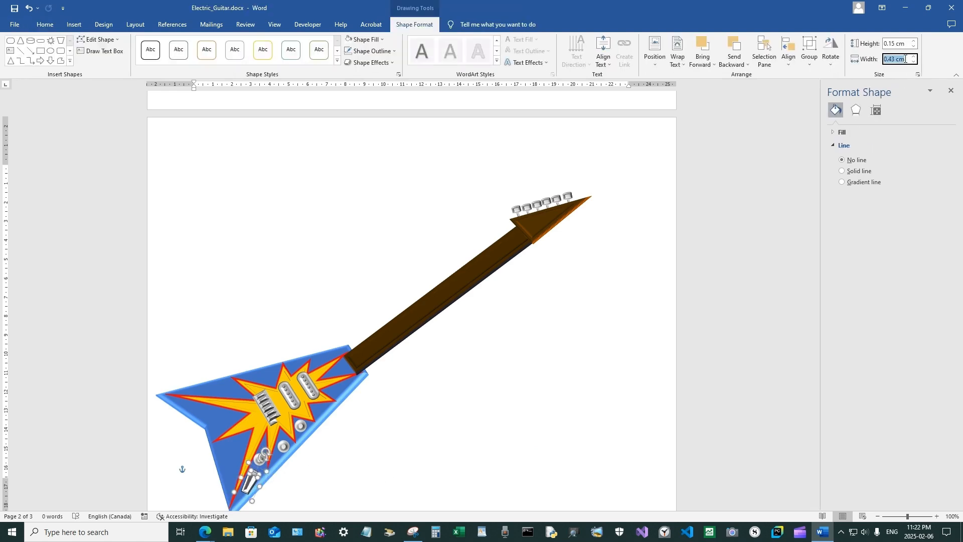
{"action": "key", "text": "BackSpace"}
{"action": "type", "text": "0.4"}
{"action": "key", "text": "Return"}
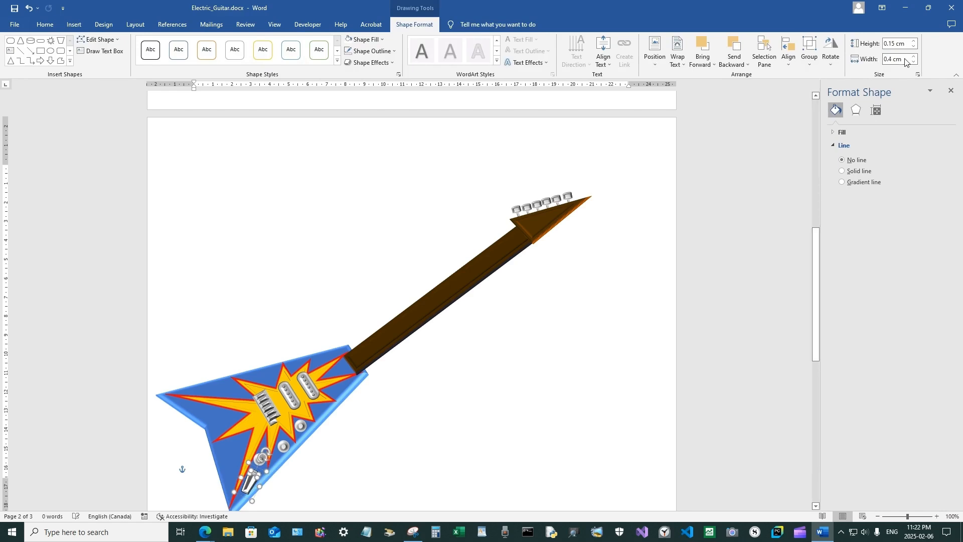
{"action": "left_click", "coordinate": [448, 405]}
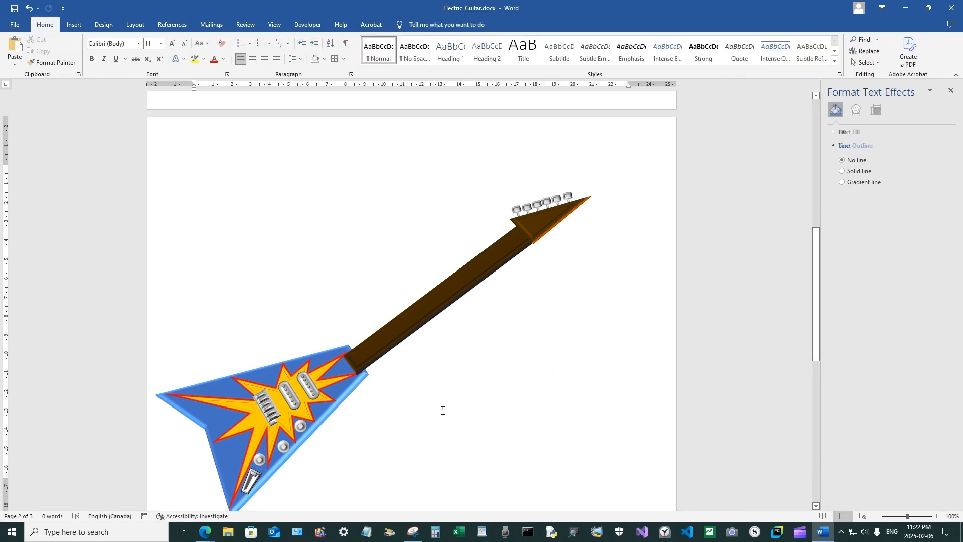
Draw a small oval about 0.48 cm high and 0.42 cm wide in the empty area beside the neck.
{"action": "left_click", "coordinate": [74, 24]}
{"action": "left_click", "coordinate": [138, 50]}
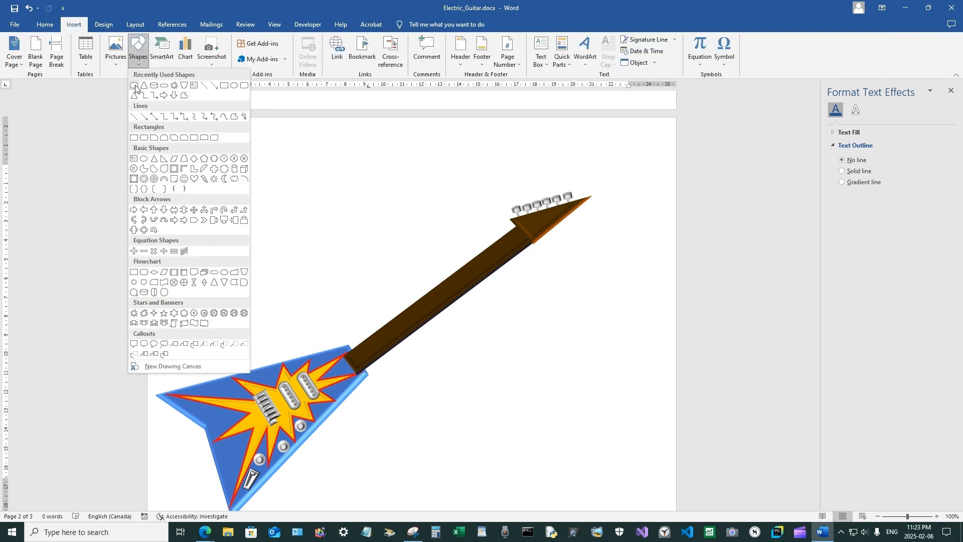
{"action": "left_click", "coordinate": [233, 86]}
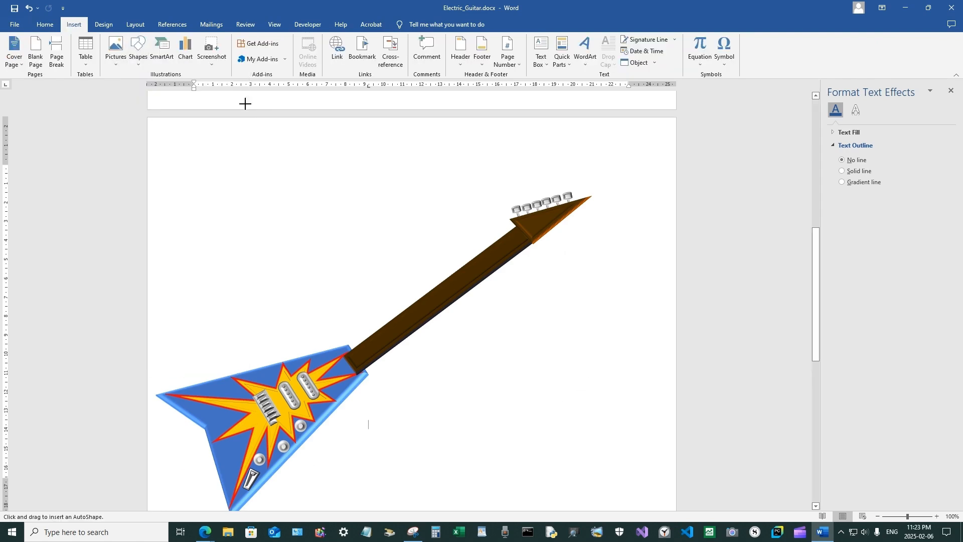
{"action": "left_click_drag", "start_coordinate": [515, 324], "coordinate": [517, 327]}
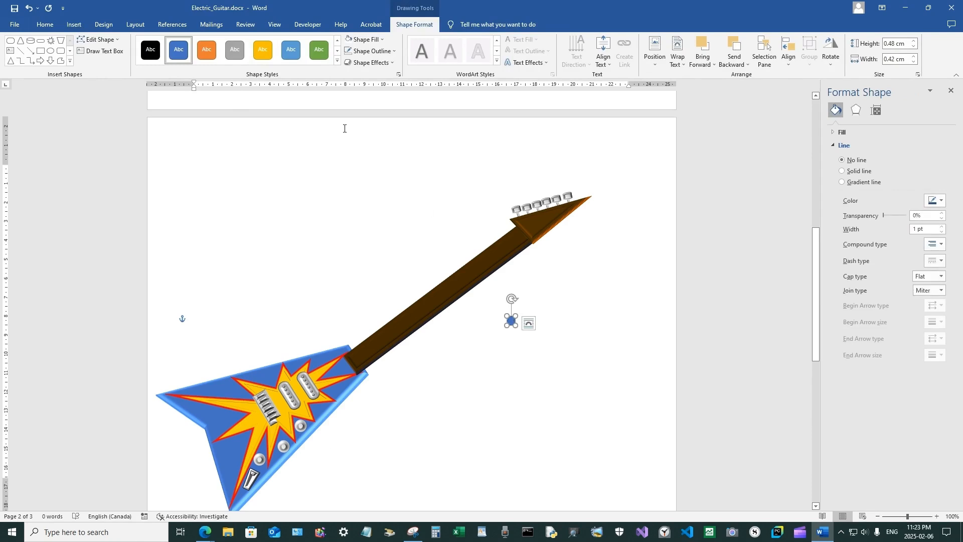
Apply the grey filled shape style and a rounded bevel to the small oval.
{"action": "left_click", "coordinate": [234, 51]}
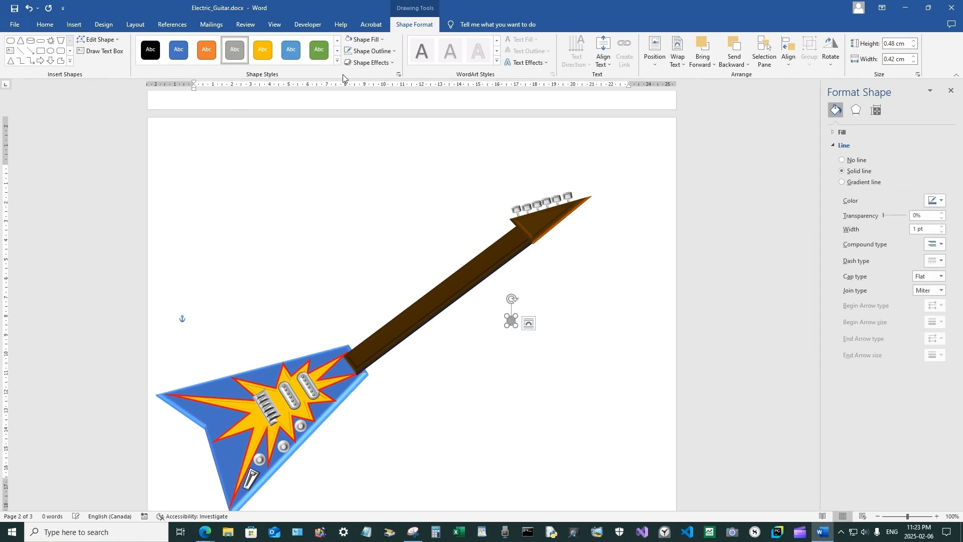
{"action": "left_click", "coordinate": [372, 62]}
{"action": "mouse_move", "coordinate": [375, 193]}
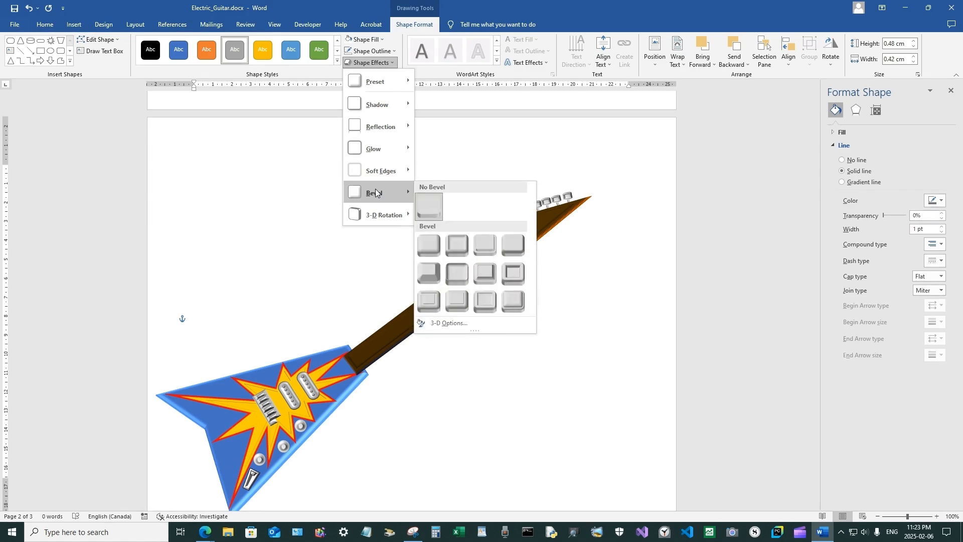
{"action": "left_click", "coordinate": [428, 244]}
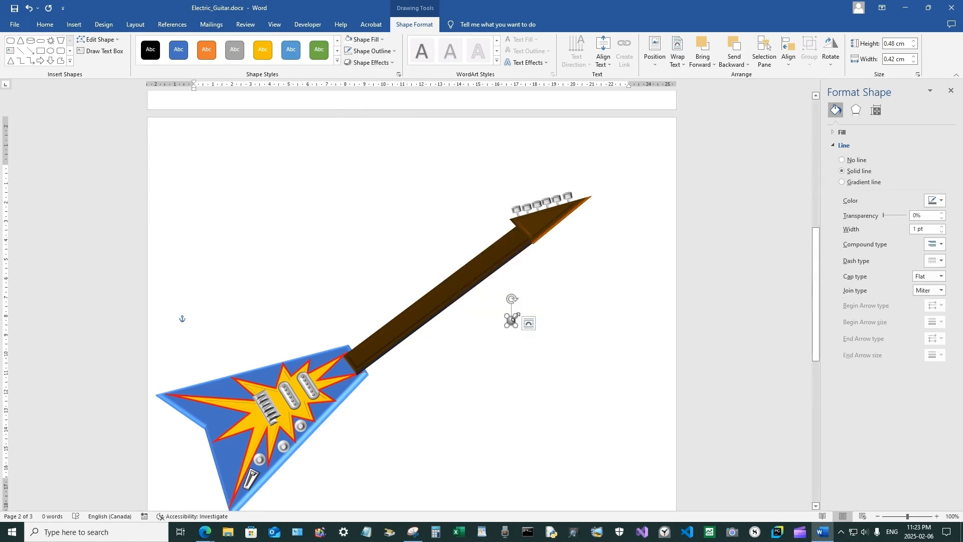
Shrink the oval to about 0.32 cm high and 0.29 cm wide and place it on the headstock below the first tuning peg.
{"action": "left_click_drag", "start_coordinate": [515, 318], "coordinate": [522, 221]}
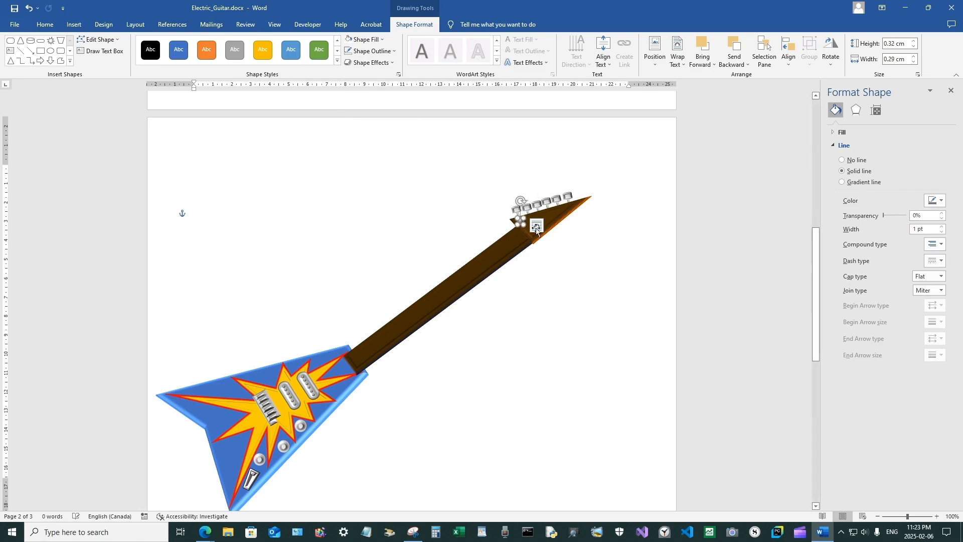
{"action": "left_click", "coordinate": [593, 271]}
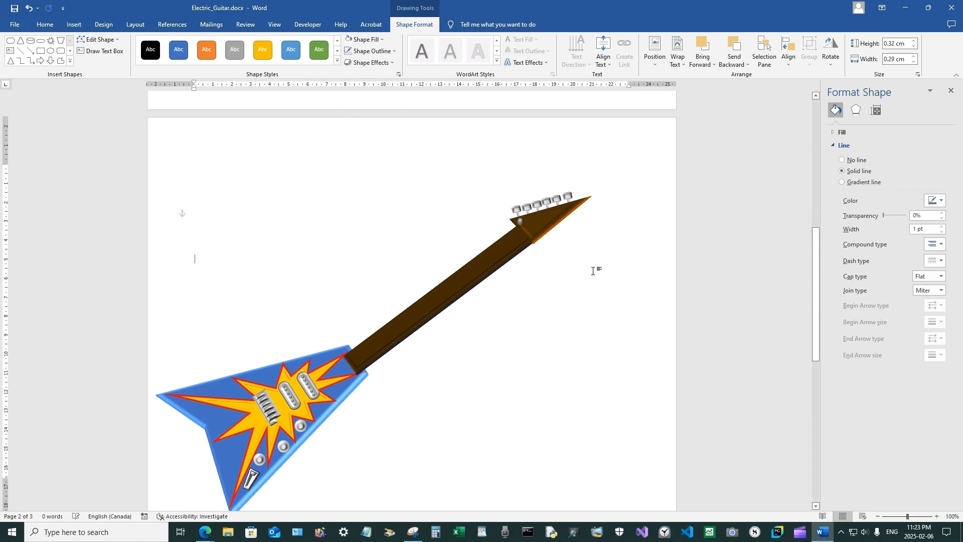
Remove the oval's outline and recolour its fill to a very light grey.
{"action": "left_click", "coordinate": [519, 221]}
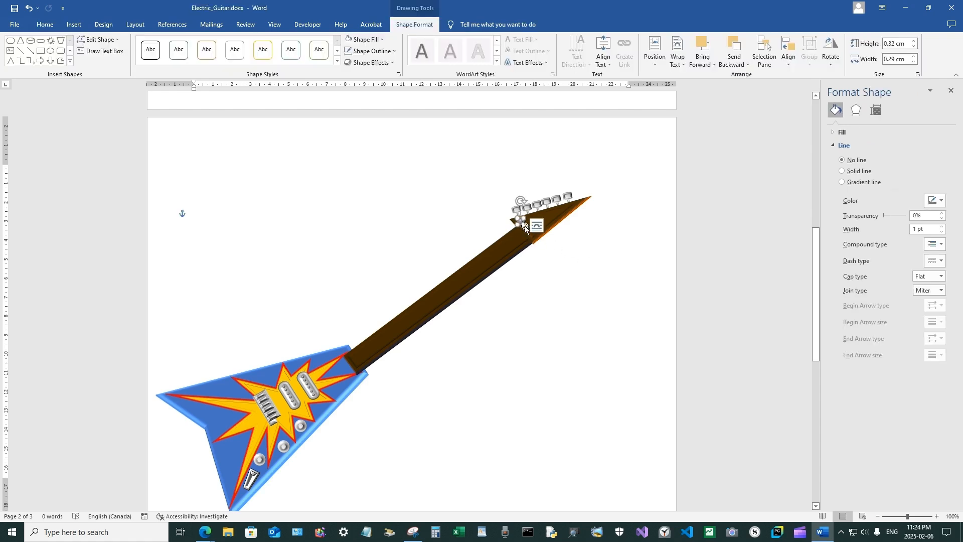
{"action": "left_click", "coordinate": [365, 39]}
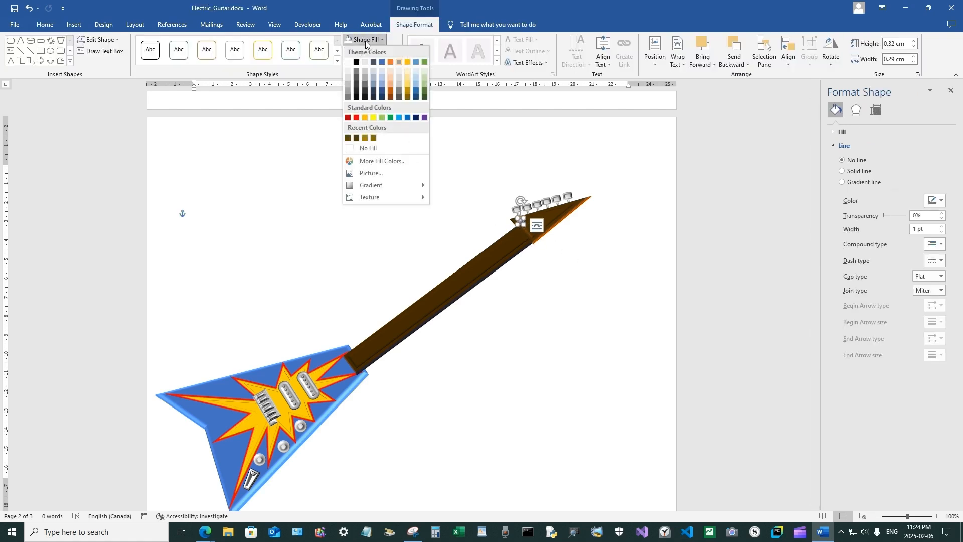
{"action": "left_click", "coordinate": [349, 73]}
Place copies of the oval on the headstock below each of the remaining tuning pegs.
{"action": "left_click", "coordinate": [555, 210]}
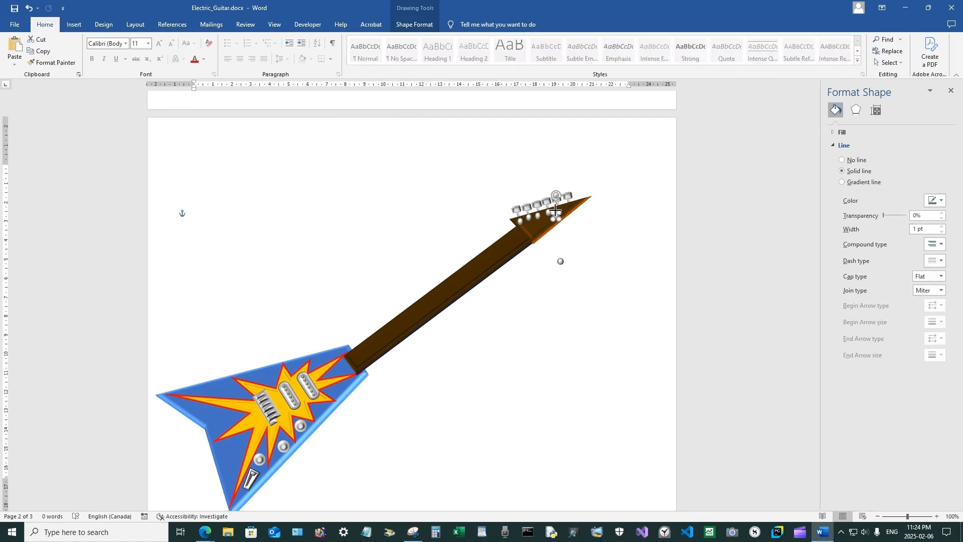
{"action": "left_click_drag", "start_coordinate": [556, 210], "coordinate": [557, 205]}
{"action": "left_click_drag", "start_coordinate": [560, 261], "coordinate": [568, 213]}
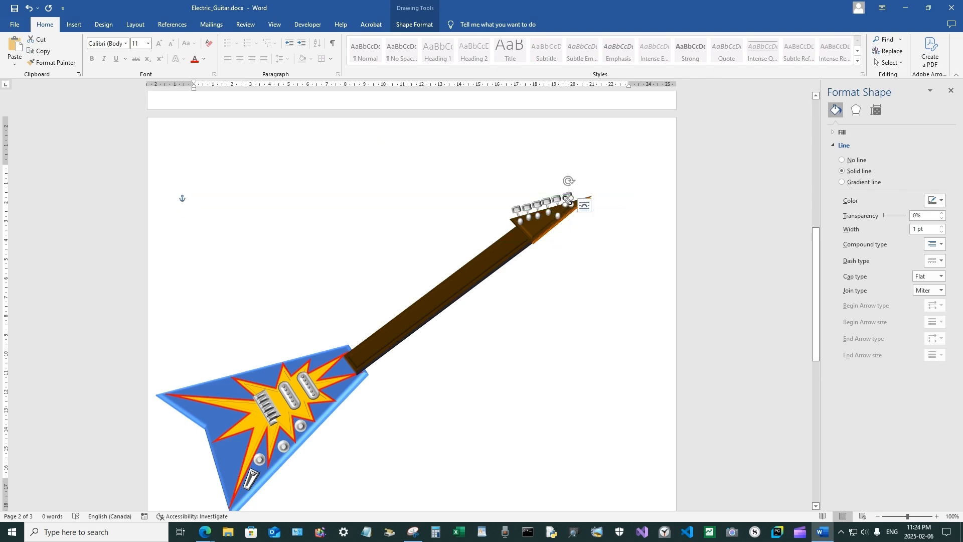
Place a white line about 0.95 cm high and 0.74 cm wide across the neck at the headstock and set its weight to 2¼ pt.
{"action": "left_click_drag", "start_coordinate": [442, 284], "coordinate": [454, 300]}
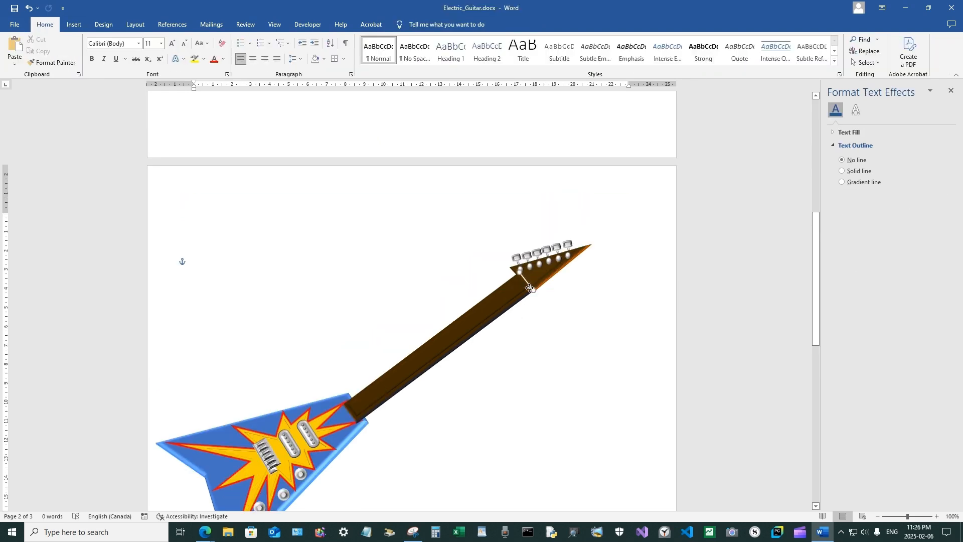
{"action": "scroll", "coordinate": [552, 298], "scroll_direction": "up", "scroll_amount": 20}
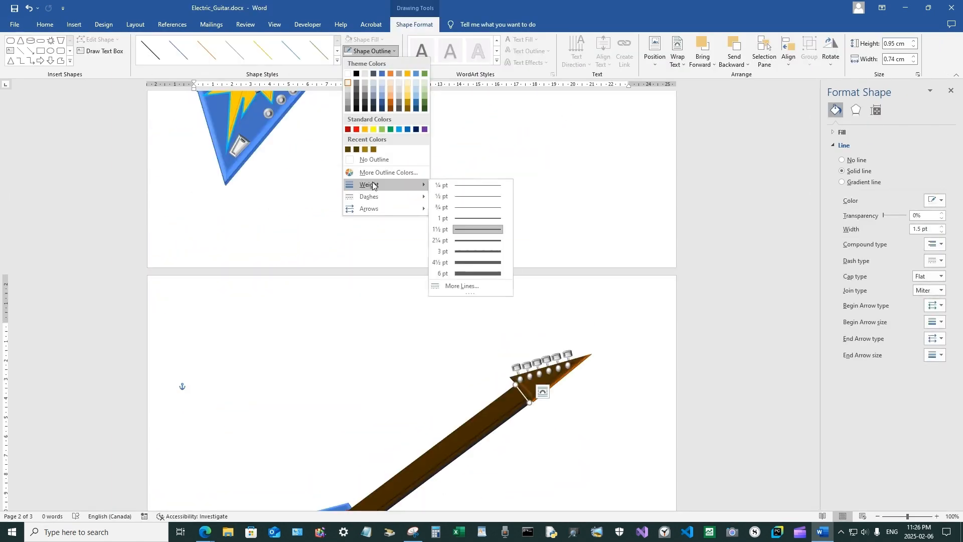
{"action": "left_click", "coordinate": [472, 240]}
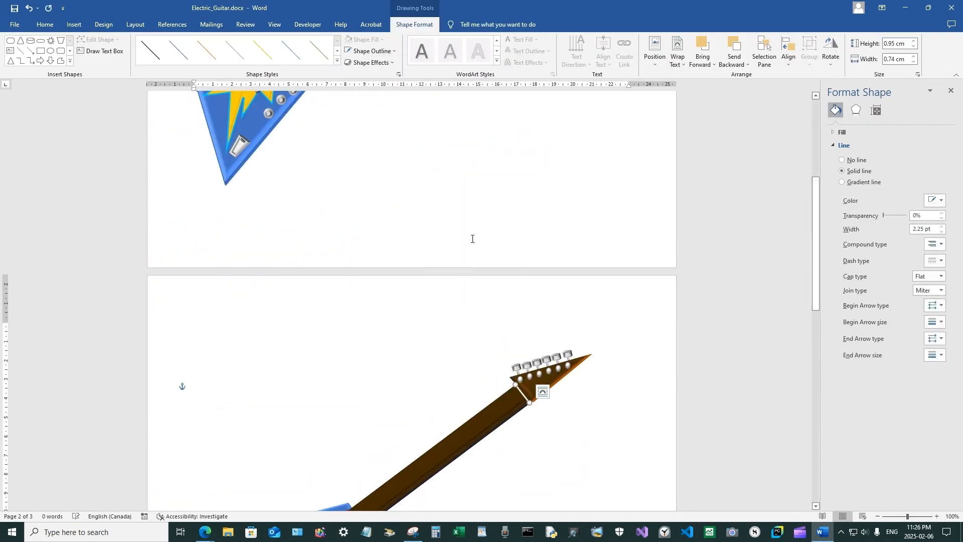
{"action": "left_click", "coordinate": [524, 386]}
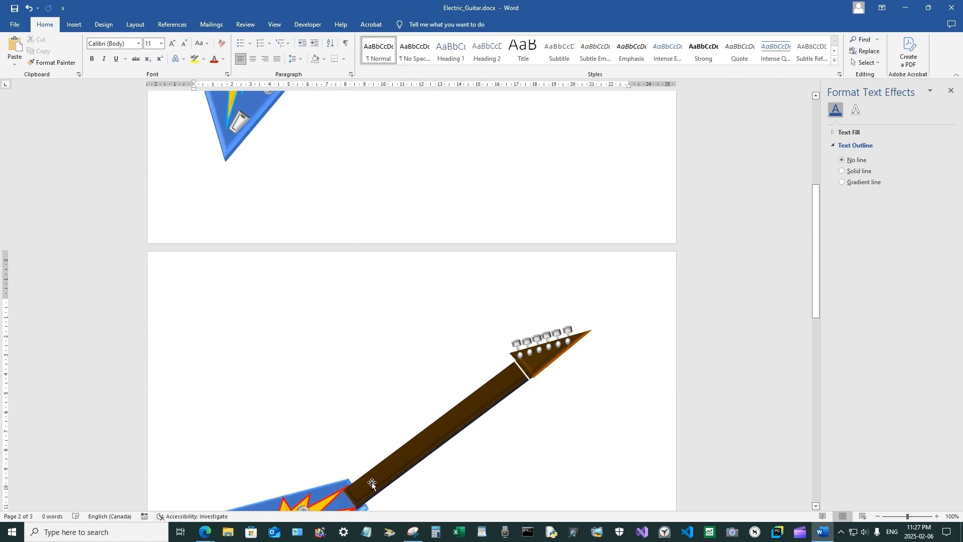
Draw a string line about 14 cm wide and 9.4 cm high from the bridge to the headstock and move its lower end down along the bridge.
{"action": "scroll", "coordinate": [464, 436], "scroll_direction": "down", "scroll_amount": 3}
{"action": "scroll", "coordinate": [462, 434], "scroll_direction": "up", "scroll_amount": 3}
{"action": "left_click", "coordinate": [74, 24]}
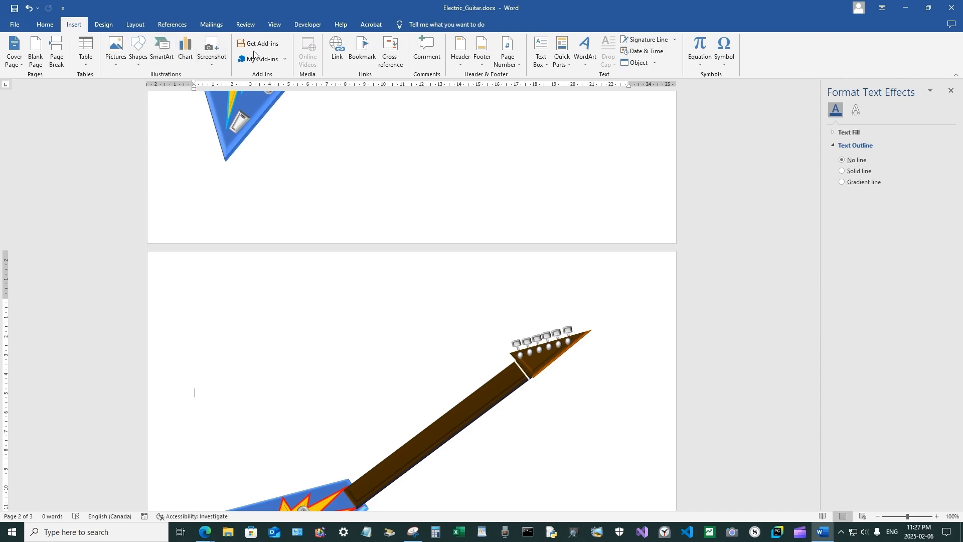
{"action": "left_click", "coordinate": [138, 50]}
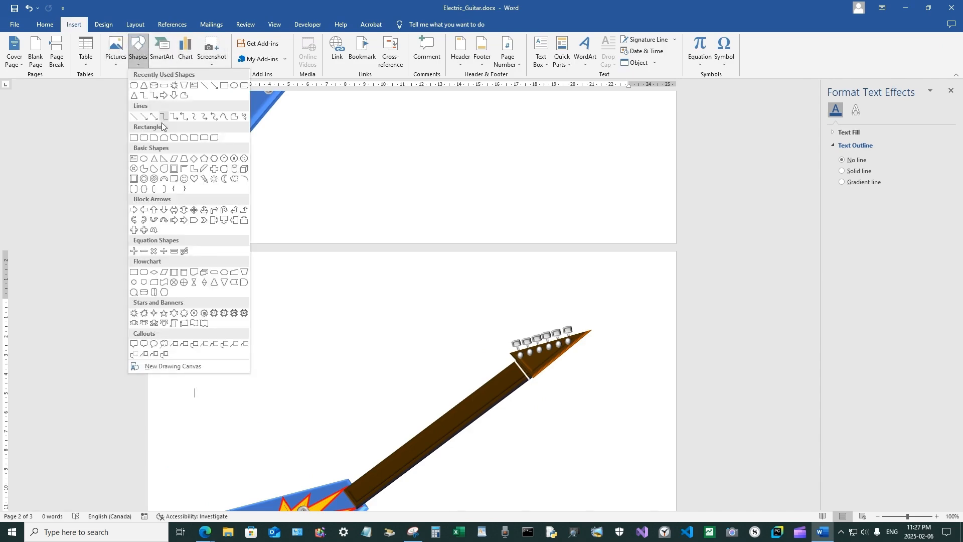
{"action": "left_click", "coordinate": [134, 116]}
{"action": "scroll", "coordinate": [520, 349], "scroll_direction": "down", "scroll_amount": 1}
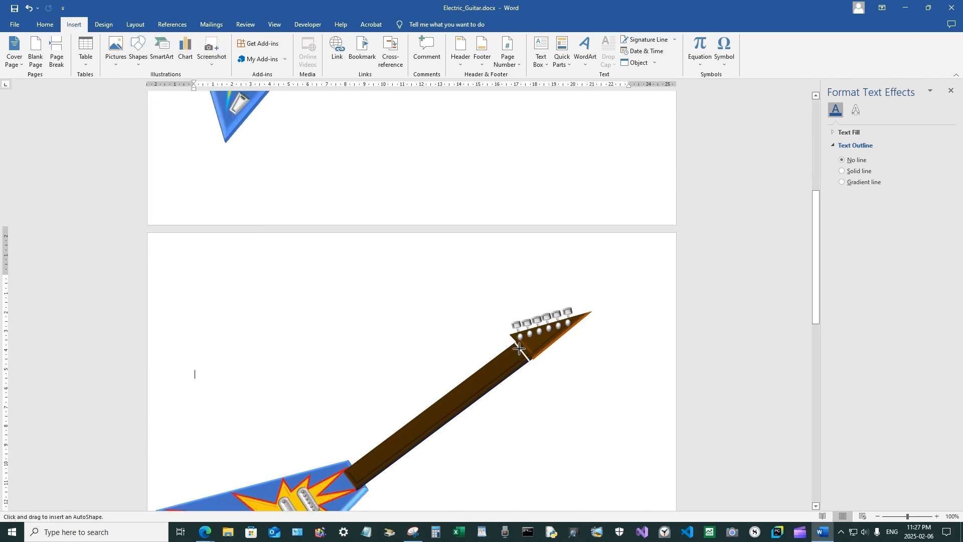
{"action": "scroll", "coordinate": [317, 373], "scroll_direction": "down", "scroll_amount": 6}
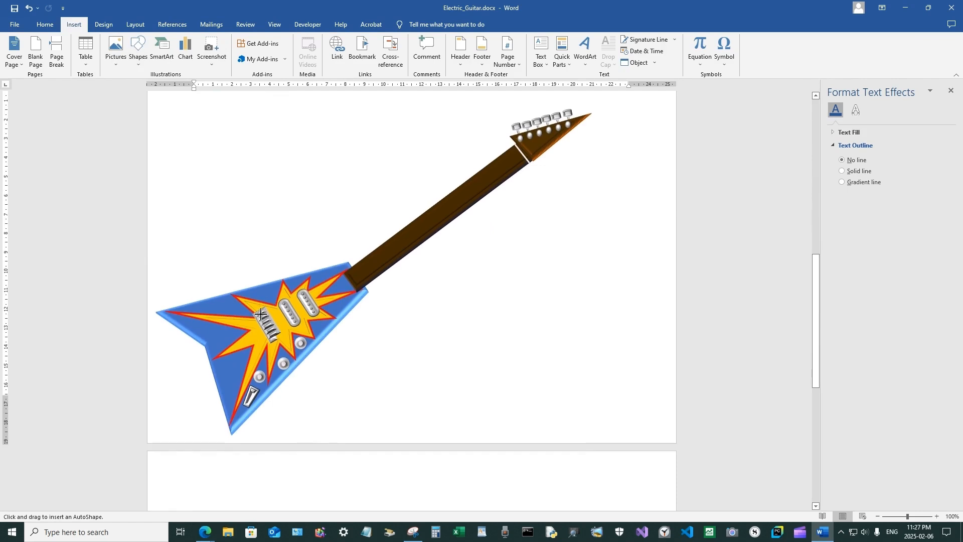
{"action": "left_click_drag", "start_coordinate": [261, 314], "coordinate": [526, 137]}
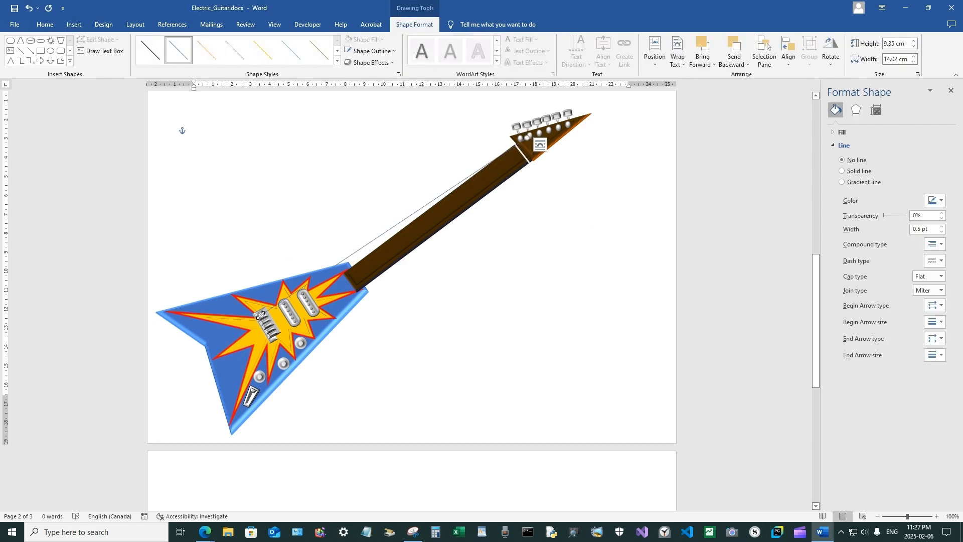
{"action": "left_click_drag", "start_coordinate": [261, 315], "coordinate": [266, 337]}
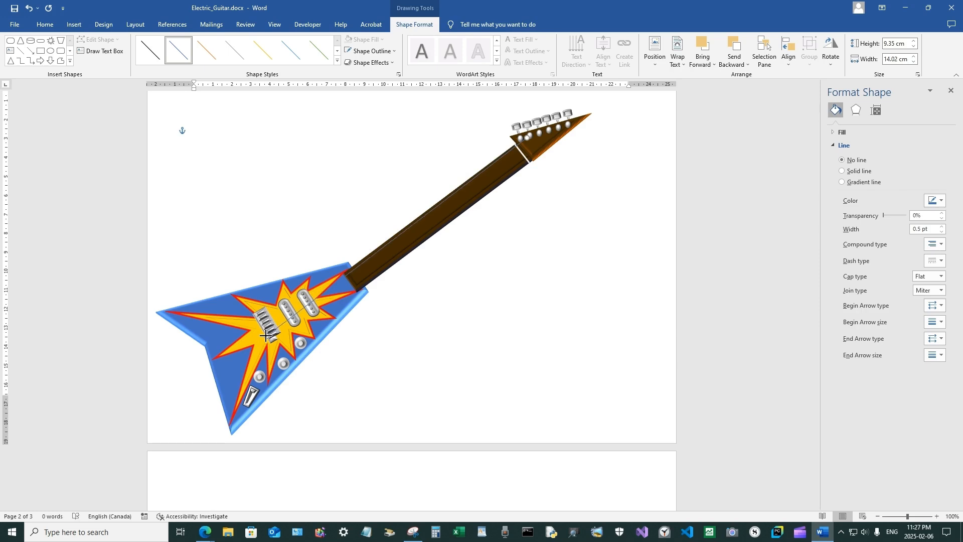
Shift and rotate the body and starburst to line up with the neck, and move the pickups and bridge along the starburst.
{"action": "left_click", "coordinate": [270, 301]}
{"action": "left_click_drag", "start_coordinate": [270, 302], "coordinate": [317, 315]}
{"action": "left_click", "coordinate": [317, 312]}
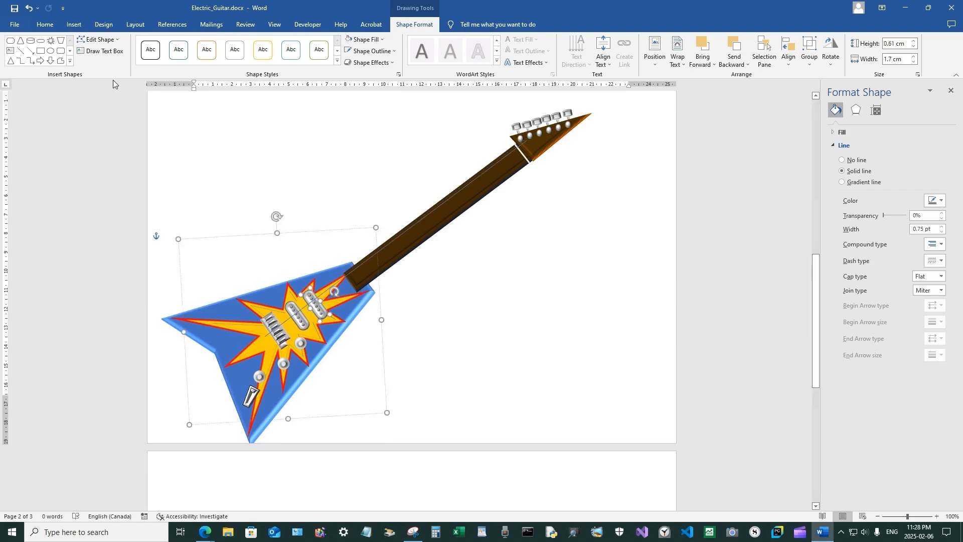
{"action": "left_click", "coordinate": [28, 8]}
{"action": "left_click_drag", "start_coordinate": [290, 274], "coordinate": [283, 295]}
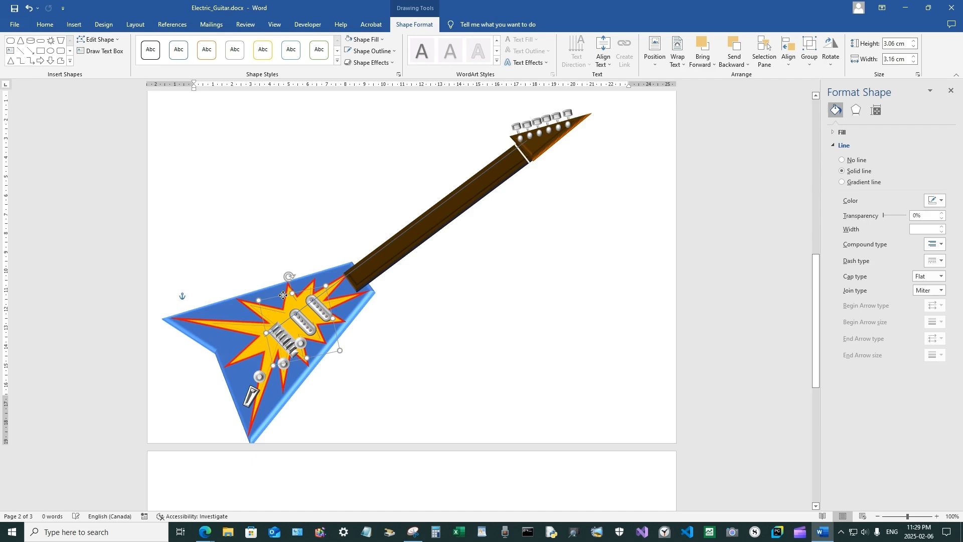
Nudge the blue body slightly and rotate it a little to fit the starburst and the neck end.
{"action": "left_click", "coordinate": [351, 314]}
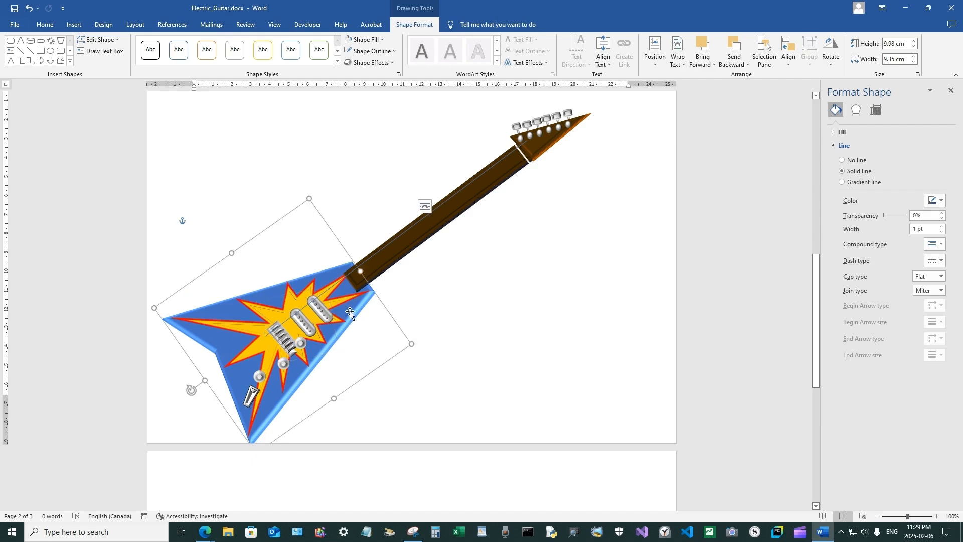
{"action": "left_click_drag", "start_coordinate": [351, 314], "coordinate": [353, 315]}
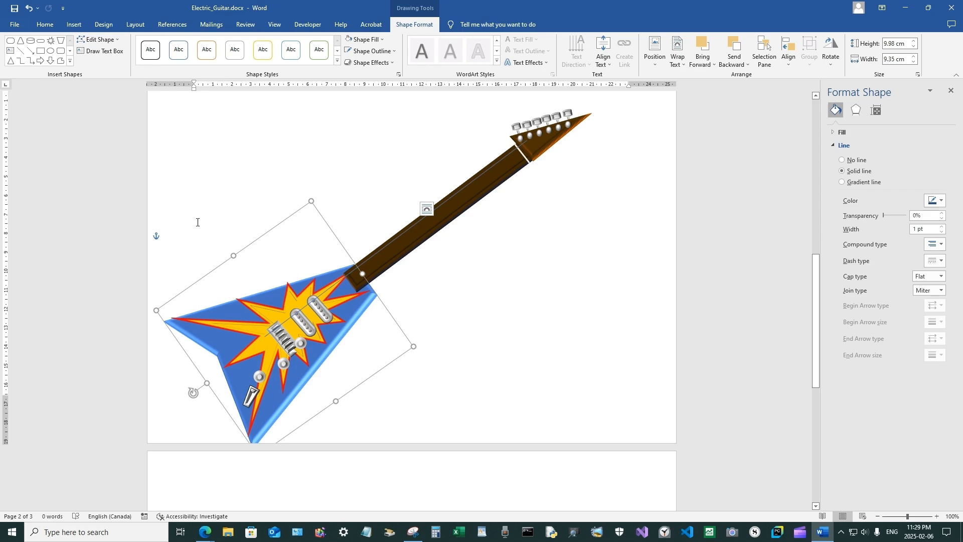
{"action": "left_click_drag", "start_coordinate": [193, 393], "coordinate": [197, 396]}
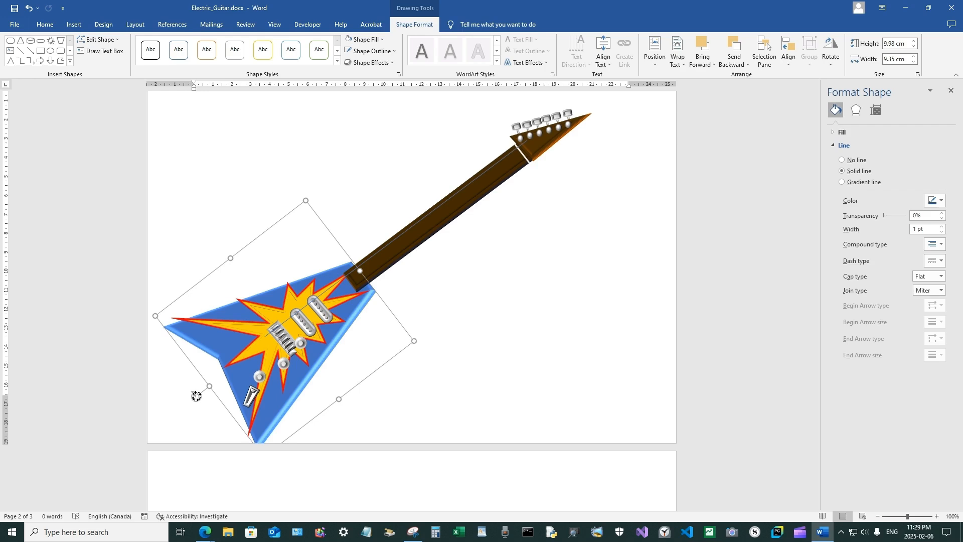
Move the headstock off the neck, bring its first string post to the front, and return the headstock to the neck end.
{"action": "left_click", "coordinate": [542, 147]}
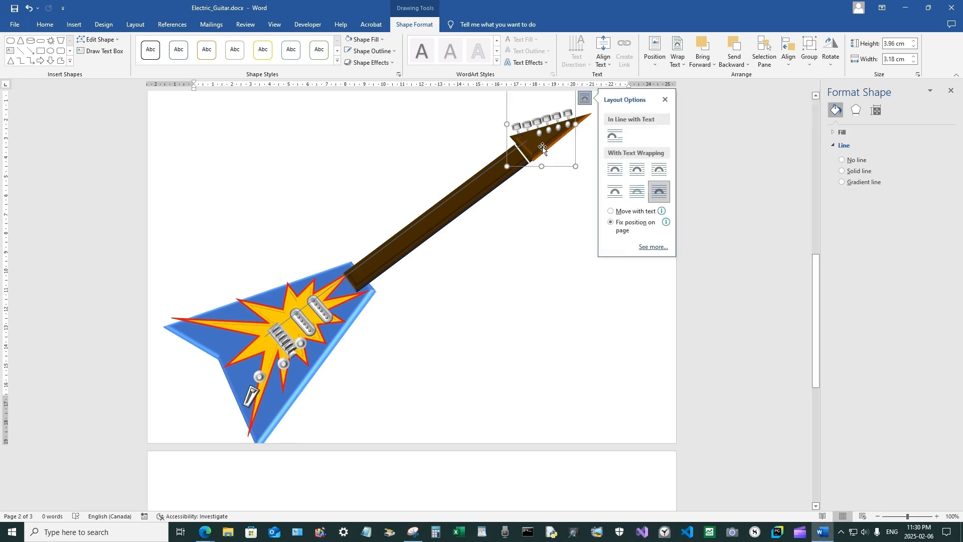
{"action": "left_click_drag", "start_coordinate": [543, 147], "coordinate": [576, 199]}
{"action": "left_click_drag", "start_coordinate": [528, 139], "coordinate": [562, 175]}
{"action": "left_click", "coordinate": [531, 137]}
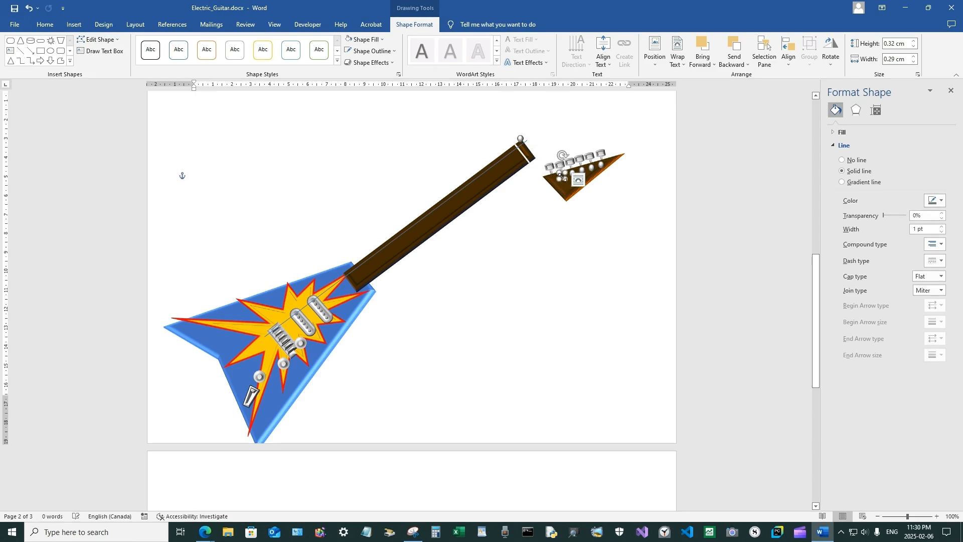
{"action": "right_click", "coordinate": [562, 176]}
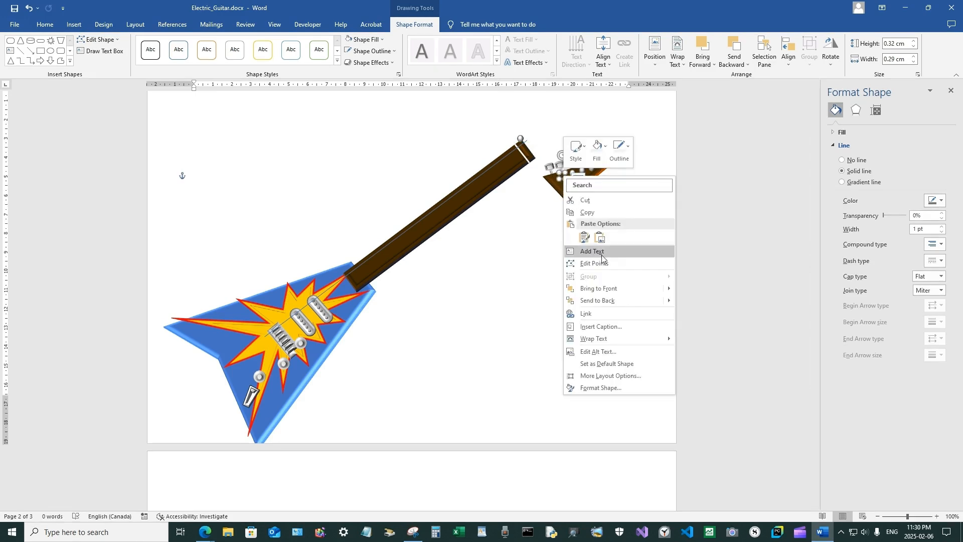
{"action": "left_click", "coordinate": [608, 290]}
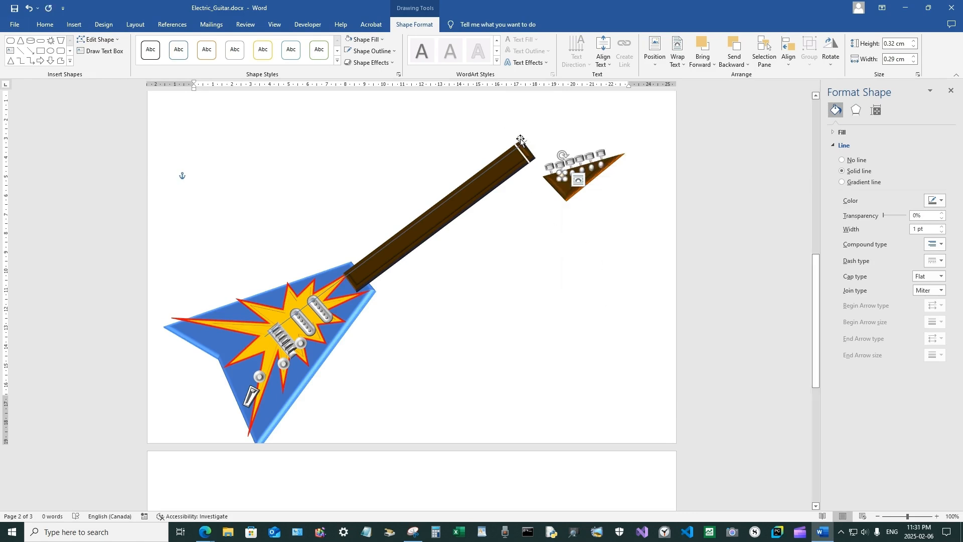
{"action": "left_click_drag", "start_coordinate": [575, 186], "coordinate": [543, 148]}
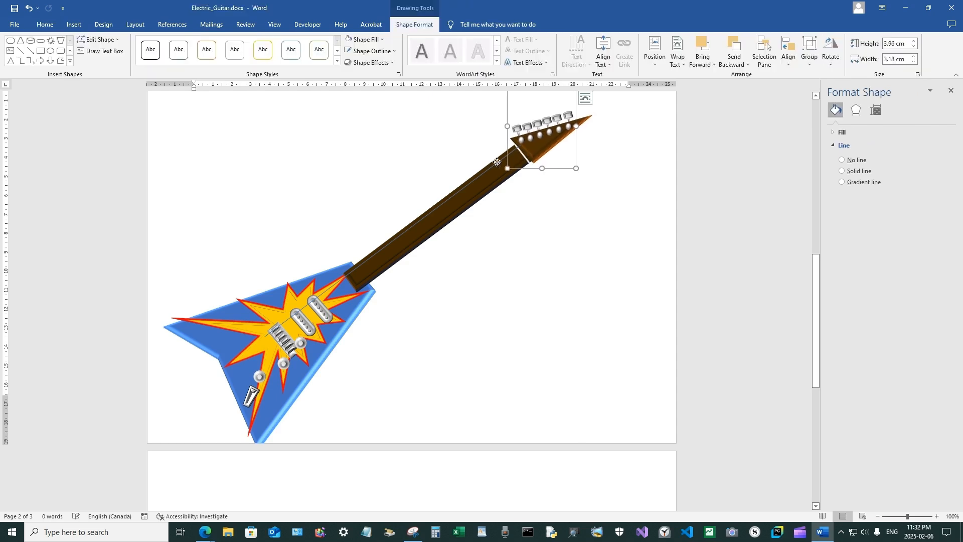
Give the string line the gold line style and set its outline colour to Gold, Accent 4, Lighter 40%.
{"action": "left_click", "coordinate": [498, 163]}
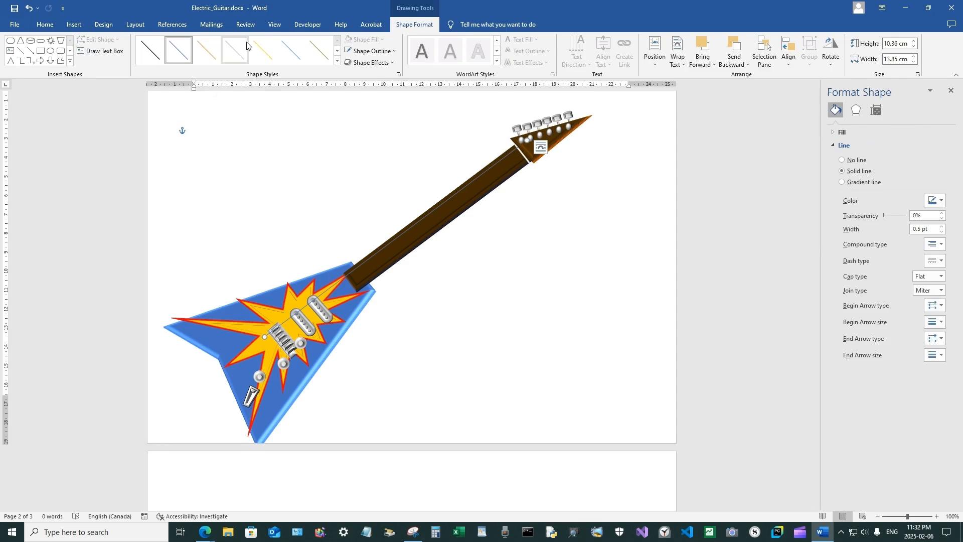
{"action": "left_click", "coordinate": [265, 52]}
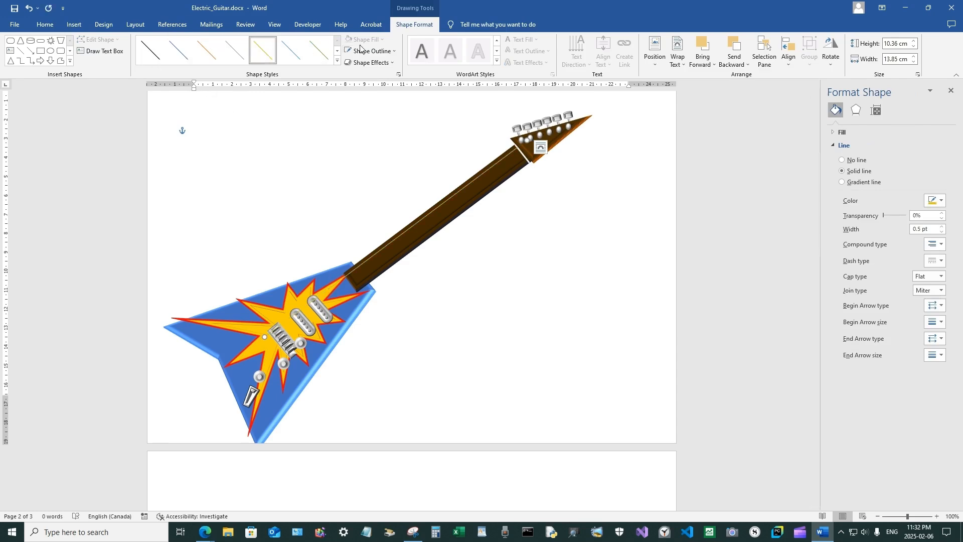
{"action": "left_click", "coordinate": [381, 51]}
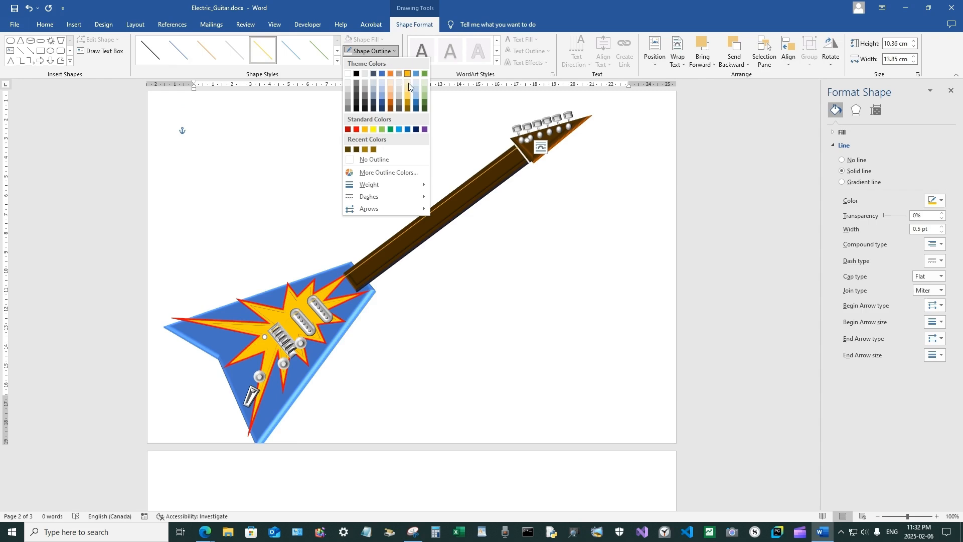
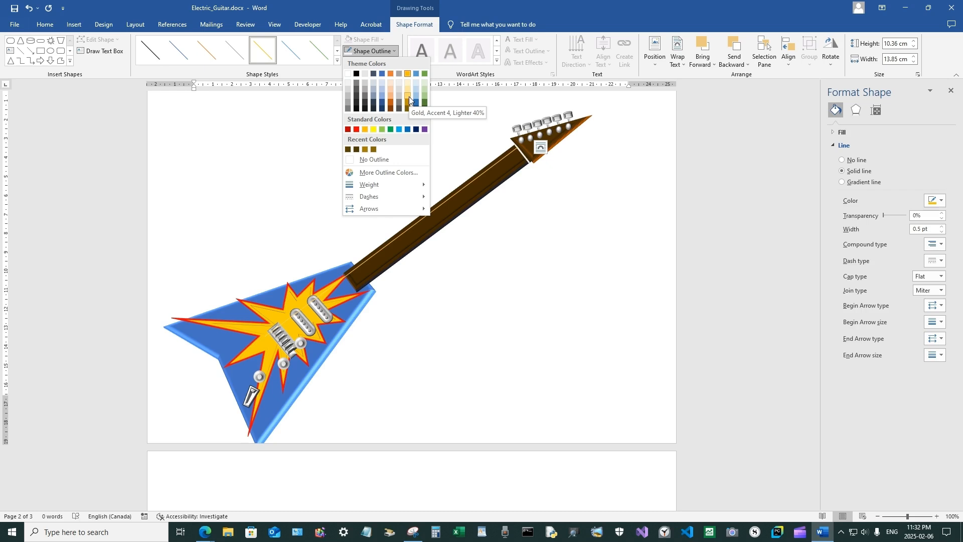
{"action": "left_click", "coordinate": [409, 96]}
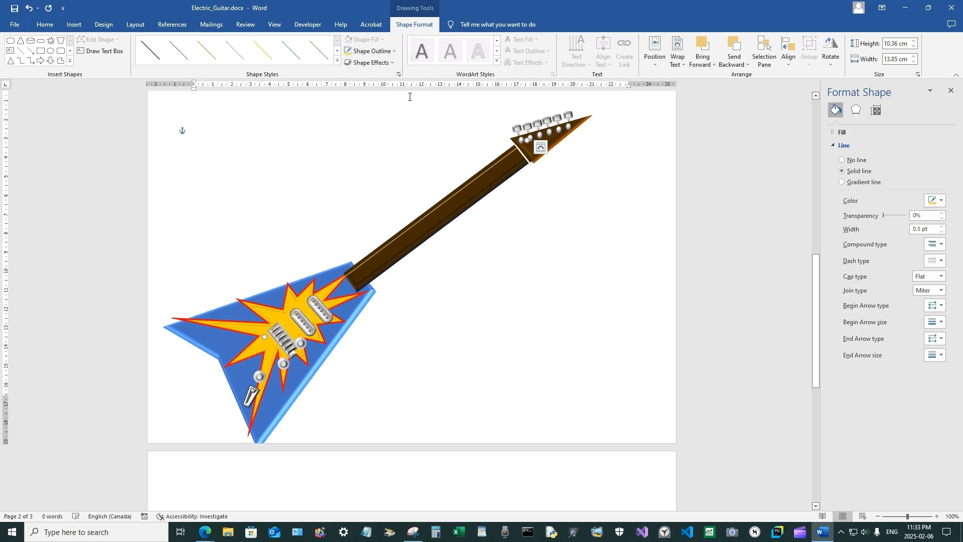
Adjust both ends of the string so it runs from the first string post to the bridge, about 9.84 cm high and 13.15 cm wide.
{"action": "left_click", "coordinate": [522, 140]}
{"action": "left_click", "coordinate": [542, 183]}
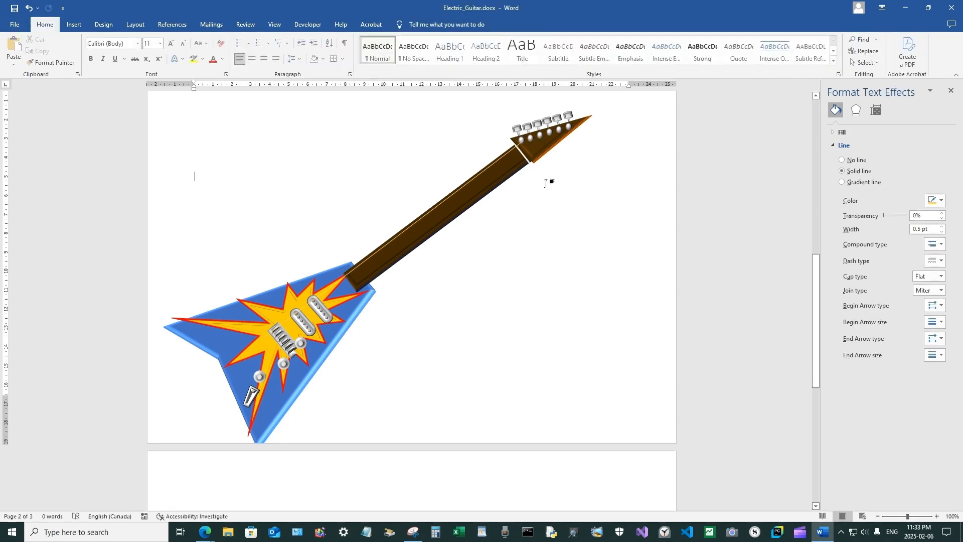
{"action": "left_click", "coordinate": [523, 143]}
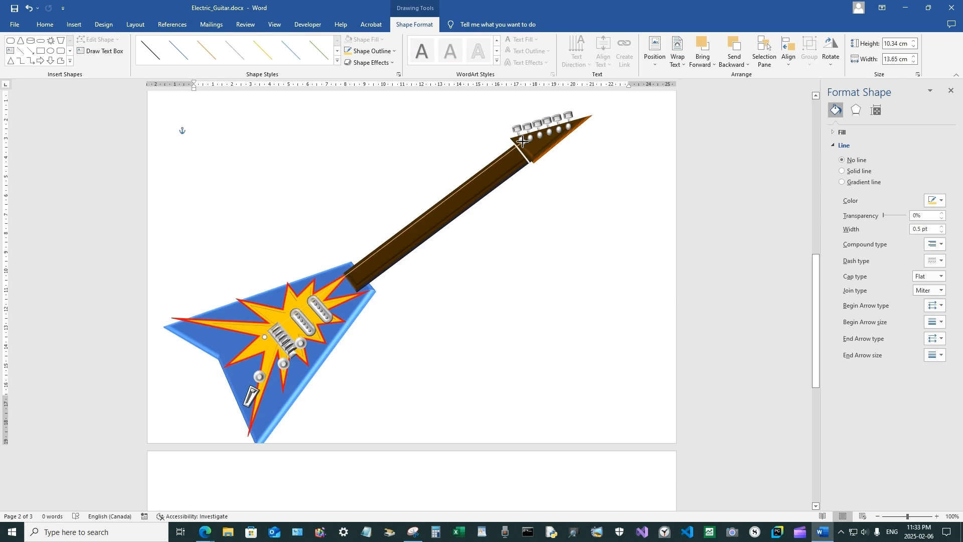
{"action": "left_click", "coordinate": [537, 183]}
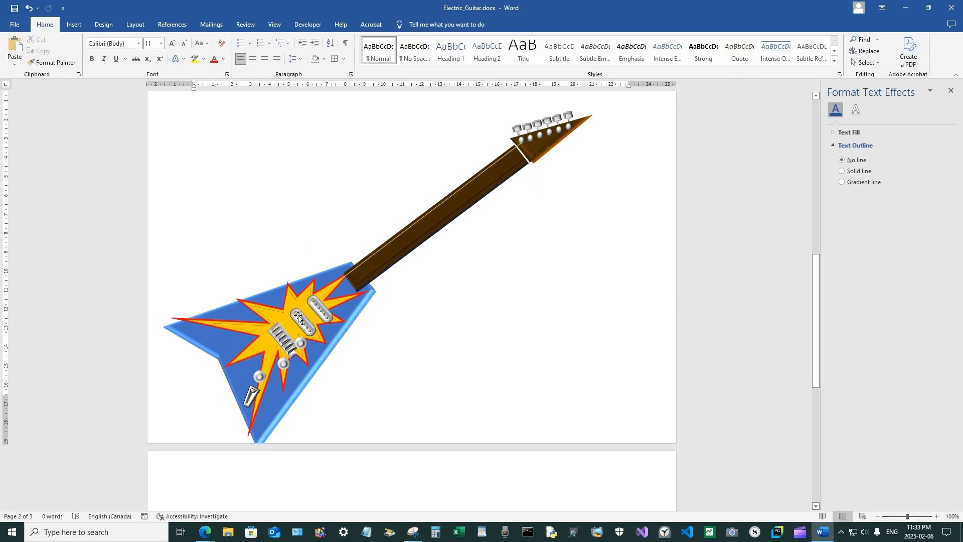
{"action": "left_click", "coordinate": [284, 325]}
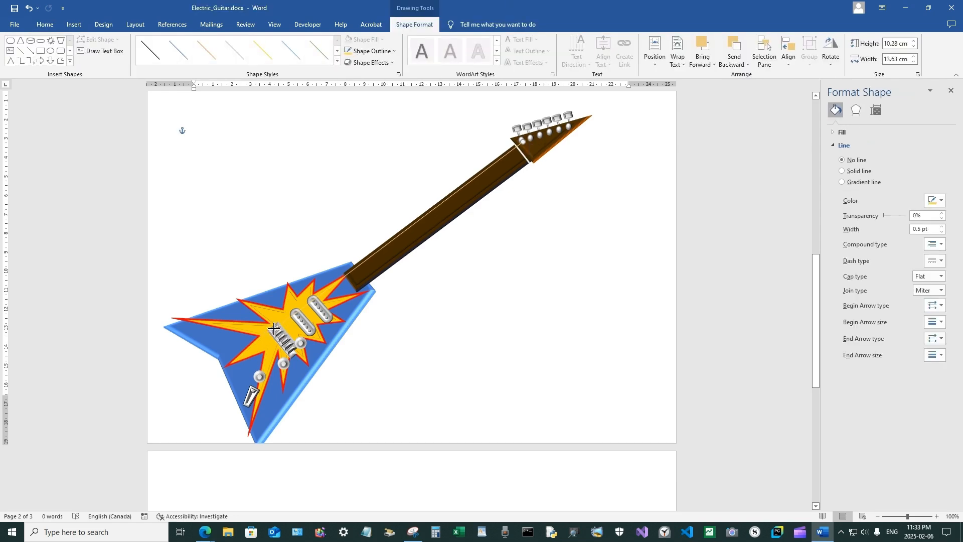
{"action": "left_click", "coordinate": [273, 327]}
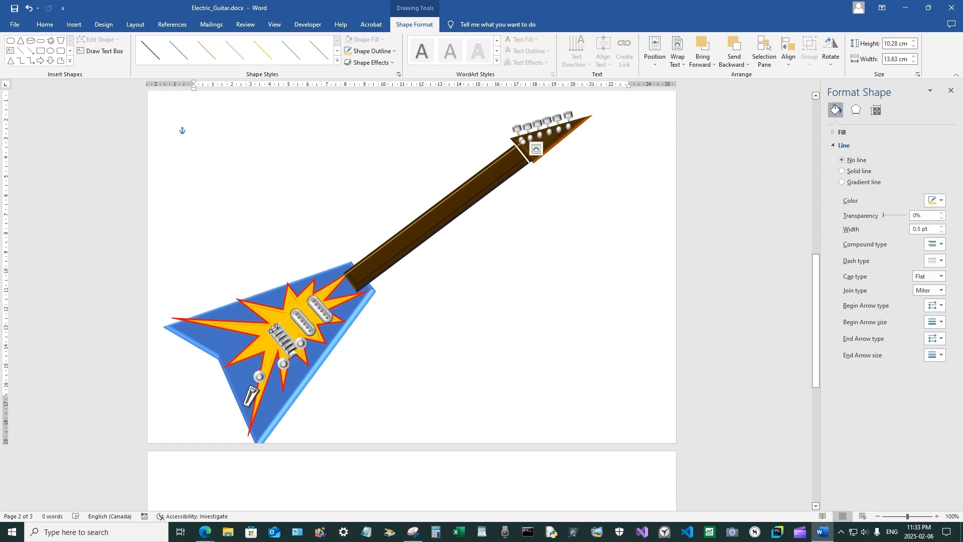
Bring the bridge to the front and nudge the string's lower end slightly onto the bridge's upper corner.
{"action": "left_click", "coordinate": [281, 336]}
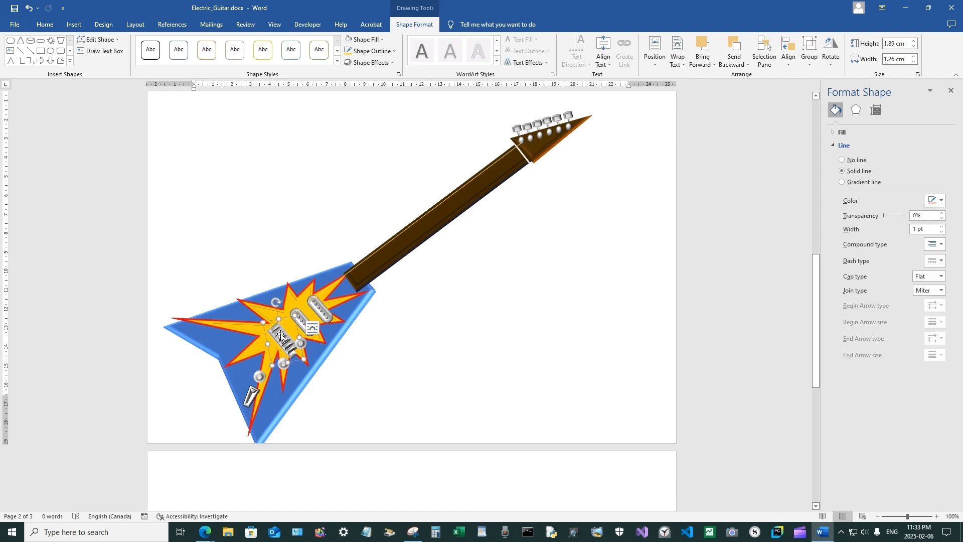
{"action": "right_click", "coordinate": [281, 336]}
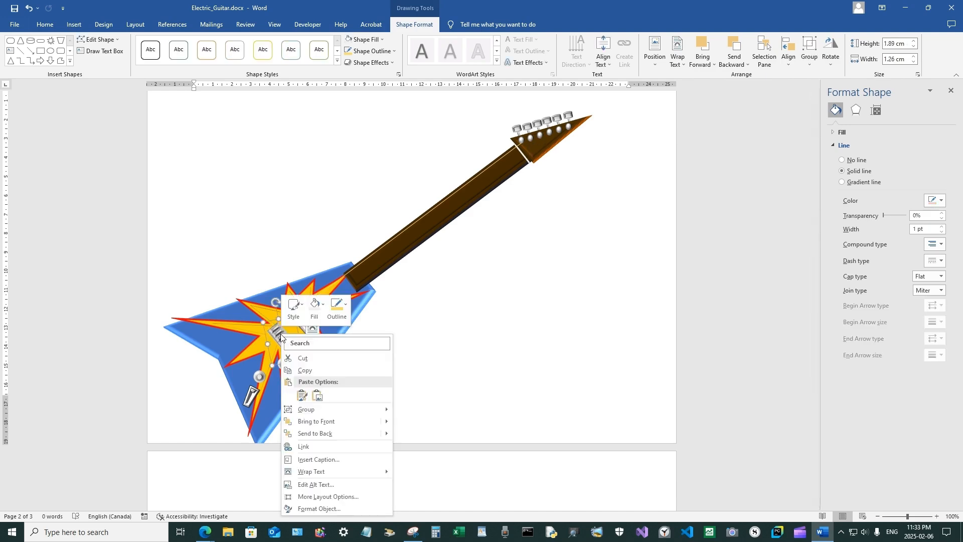
{"action": "left_click", "coordinate": [322, 421]}
{"action": "left_click", "coordinate": [366, 342]}
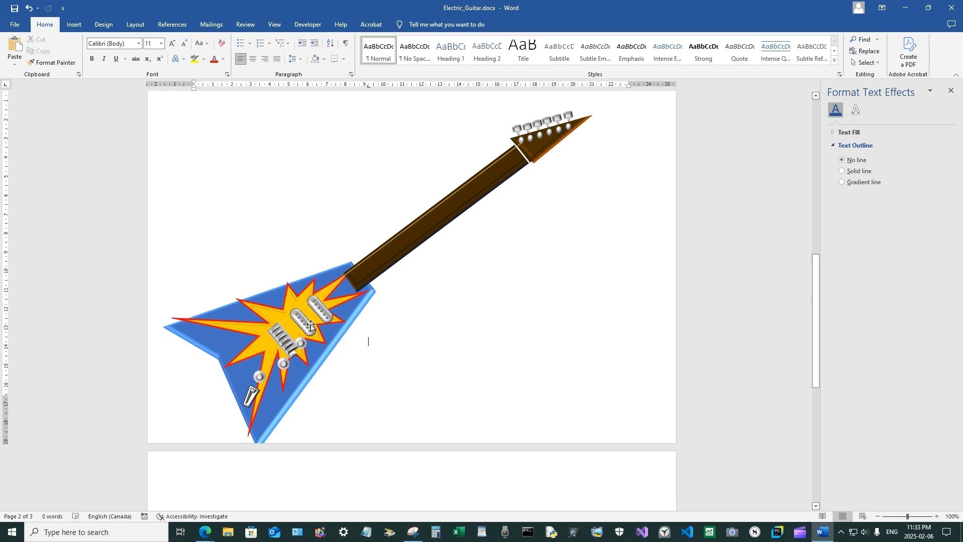
{"action": "left_click", "coordinate": [286, 321]}
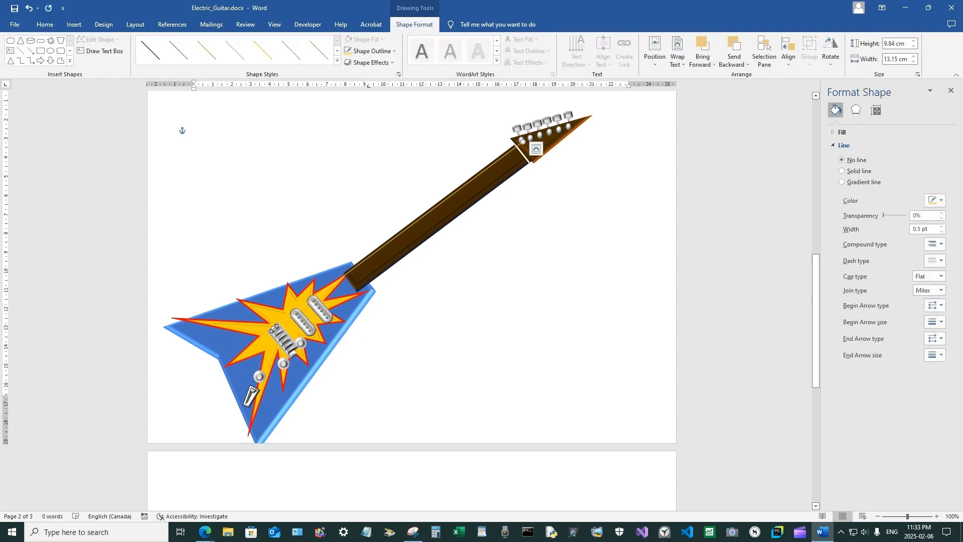
{"action": "left_click_drag", "start_coordinate": [274, 328], "coordinate": [276, 329]}
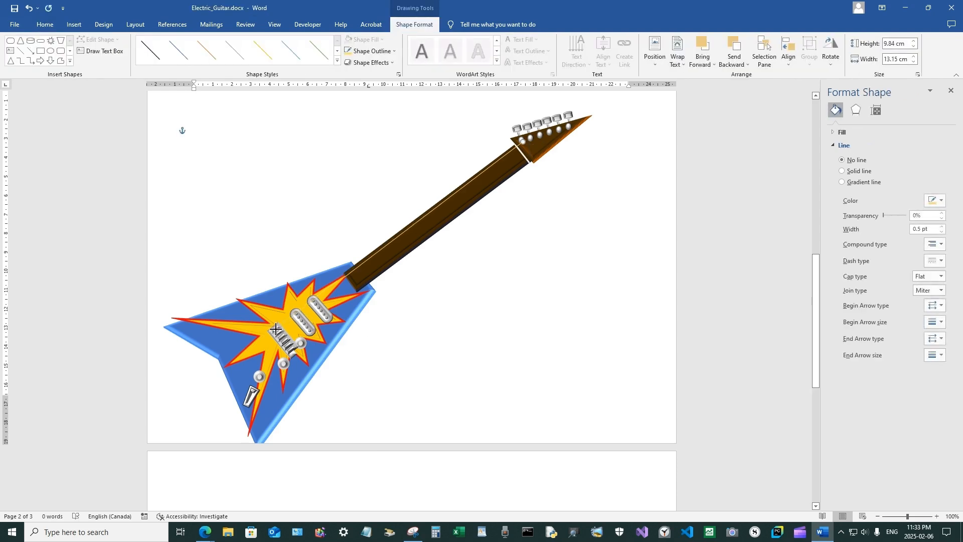
{"action": "left_click", "coordinate": [482, 361]}
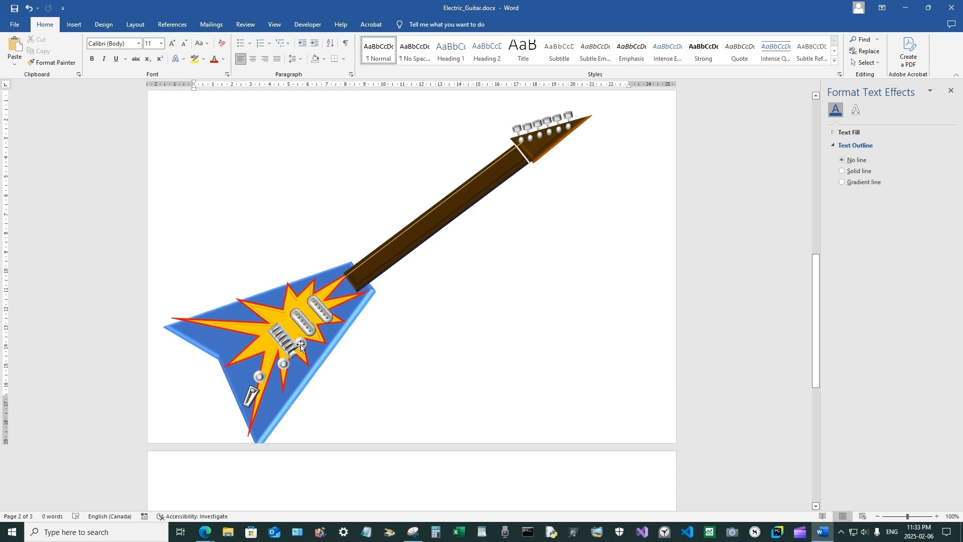
Shift the knobs and switch closer to the body's lower edge, and edit the starburst's points to pull its long tips inside the body.
{"action": "left_click_drag", "start_coordinate": [301, 354], "coordinate": [314, 351]}
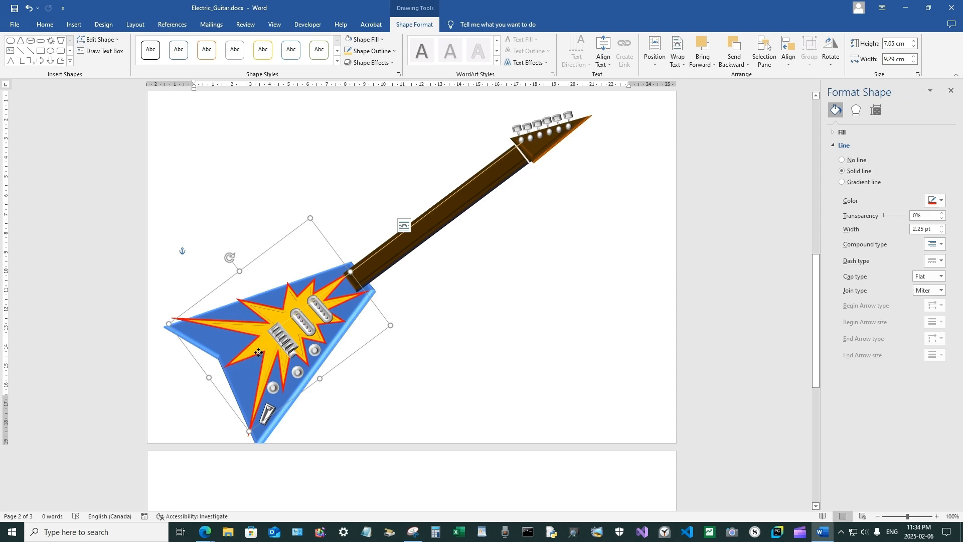
{"action": "right_click", "coordinate": [258, 352]}
{"action": "left_click", "coordinate": [296, 224]}
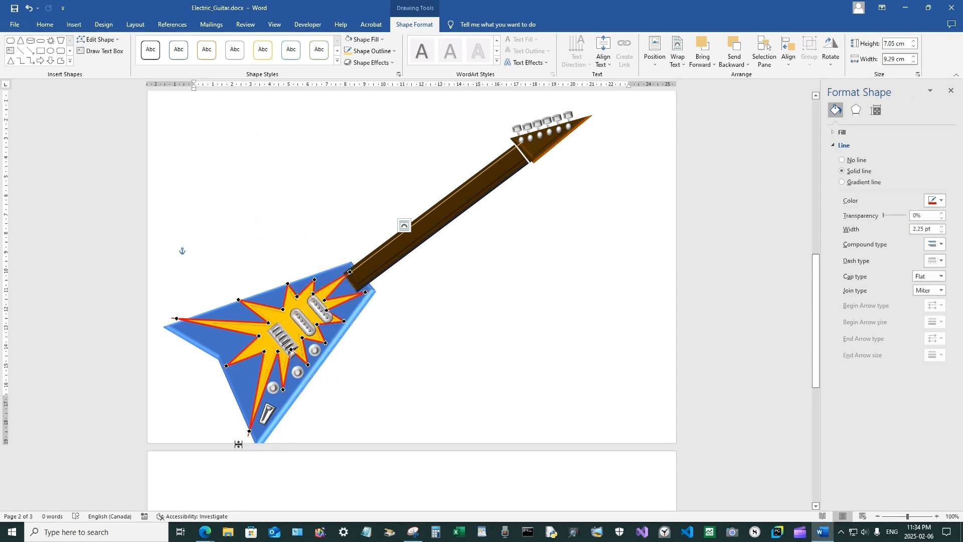
{"action": "left_click_drag", "start_coordinate": [249, 431], "coordinate": [251, 424]}
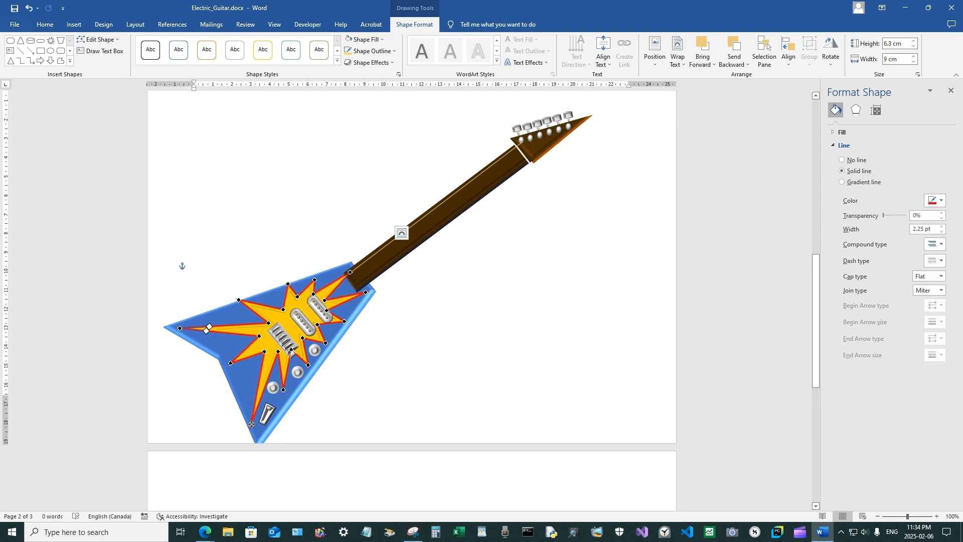
{"action": "left_click_drag", "start_coordinate": [252, 425], "coordinate": [257, 429]}
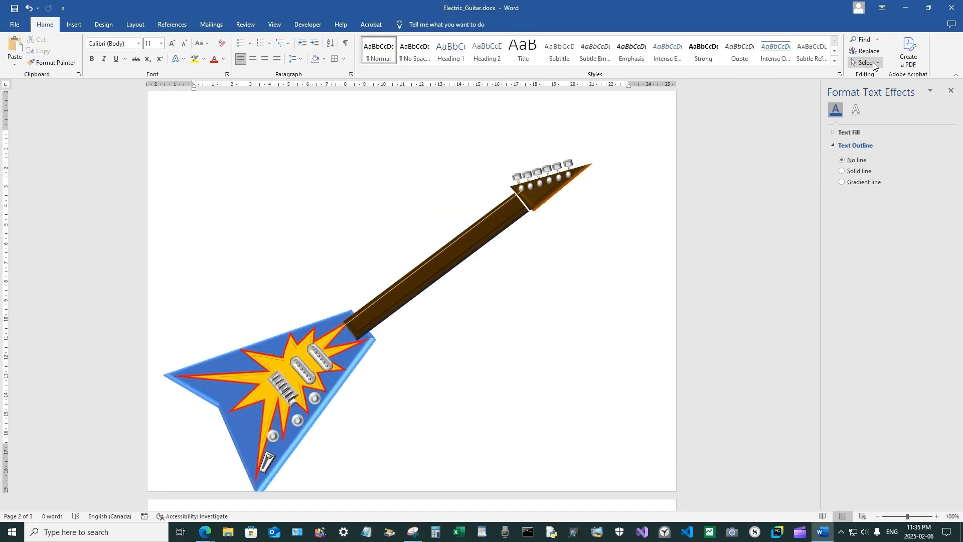
Select the guitar's shapes together with Select Objects, group them, and move the group slightly down and to the right.
{"action": "left_click", "coordinate": [873, 62]}
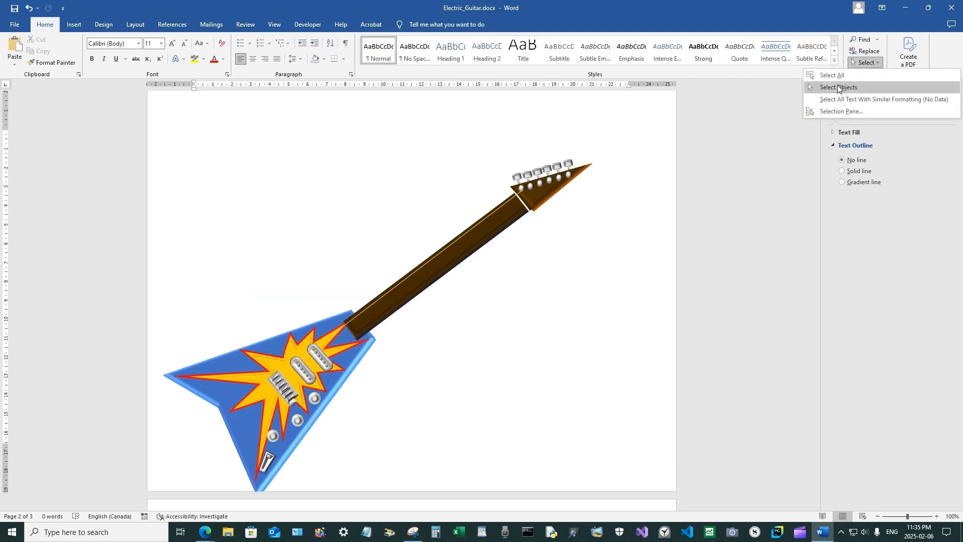
{"action": "left_click", "coordinate": [839, 88]}
{"action": "left_click_drag", "start_coordinate": [174, 134], "coordinate": [584, 483]}
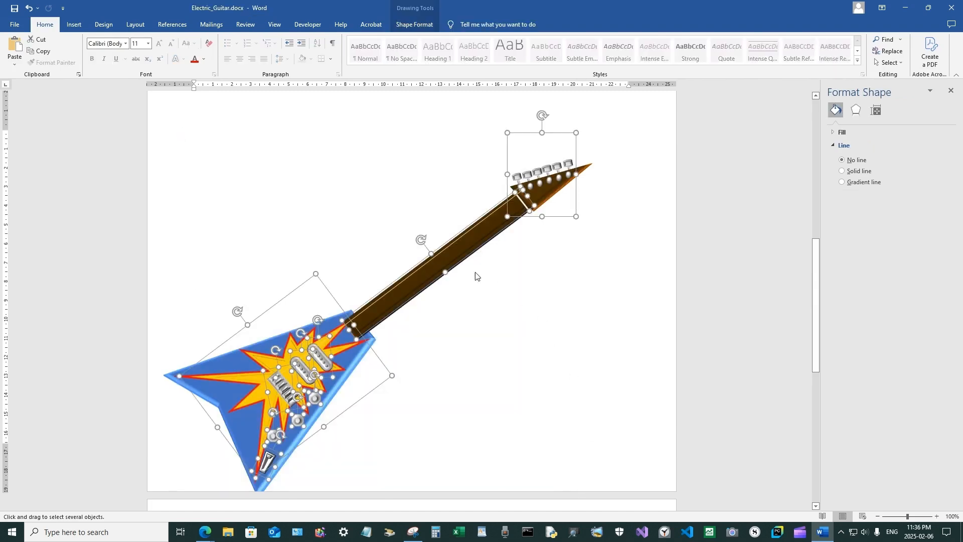
{"action": "left_click", "coordinate": [414, 28]}
{"action": "left_click", "coordinate": [809, 53]}
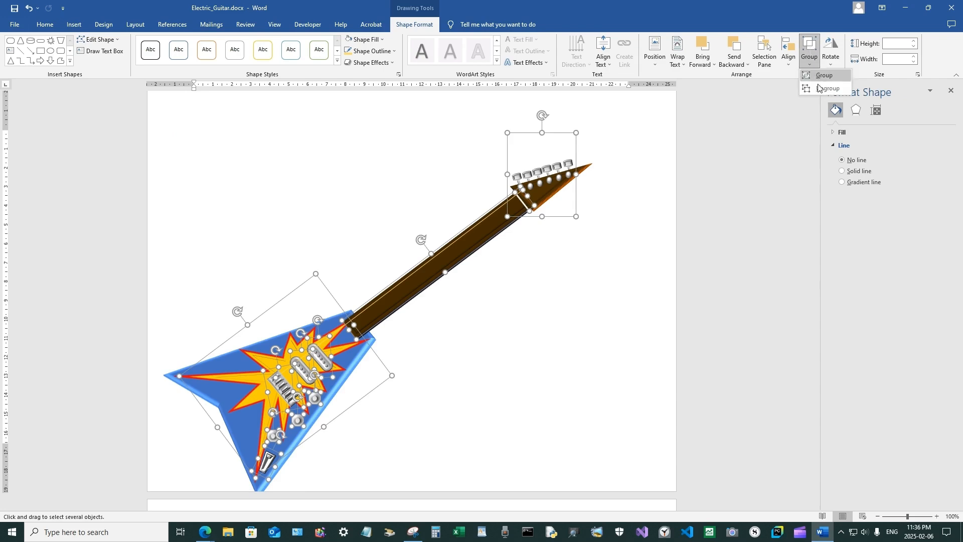
{"action": "left_click", "coordinate": [824, 75]}
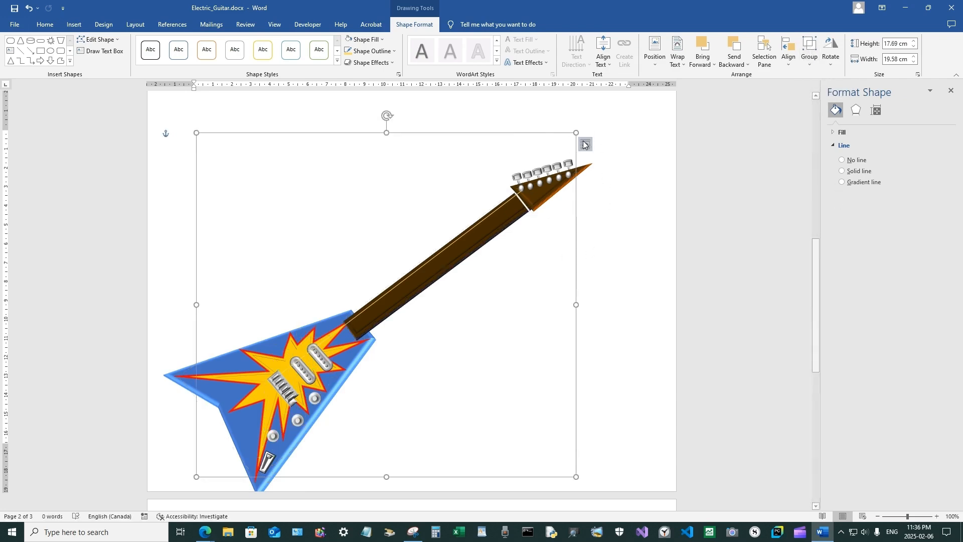
{"action": "left_click", "coordinate": [625, 238]}
{"action": "left_click_drag", "start_coordinate": [498, 234], "coordinate": [518, 270]}
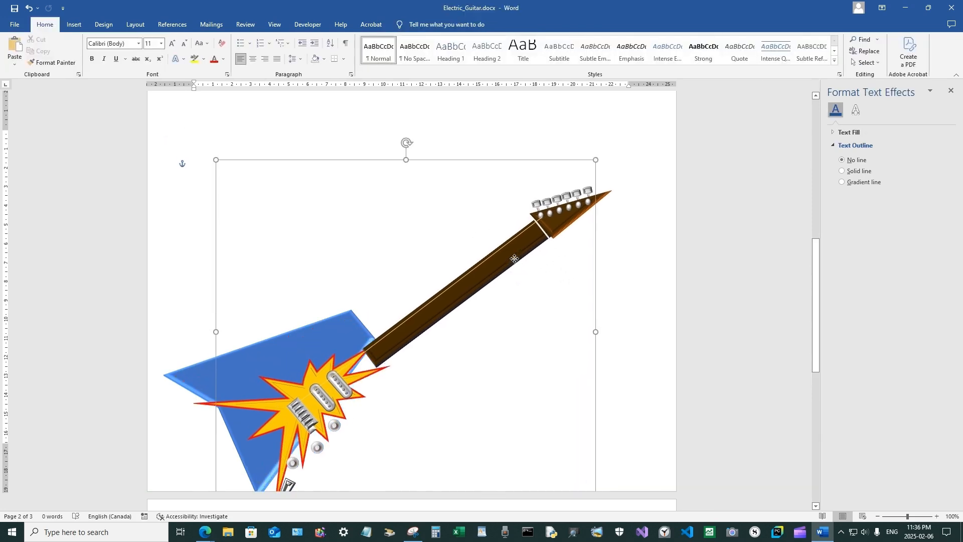
Undo the last move of the guitar group, and group the blue body together with the rest of the guitar.
{"action": "left_click", "coordinate": [29, 9]}
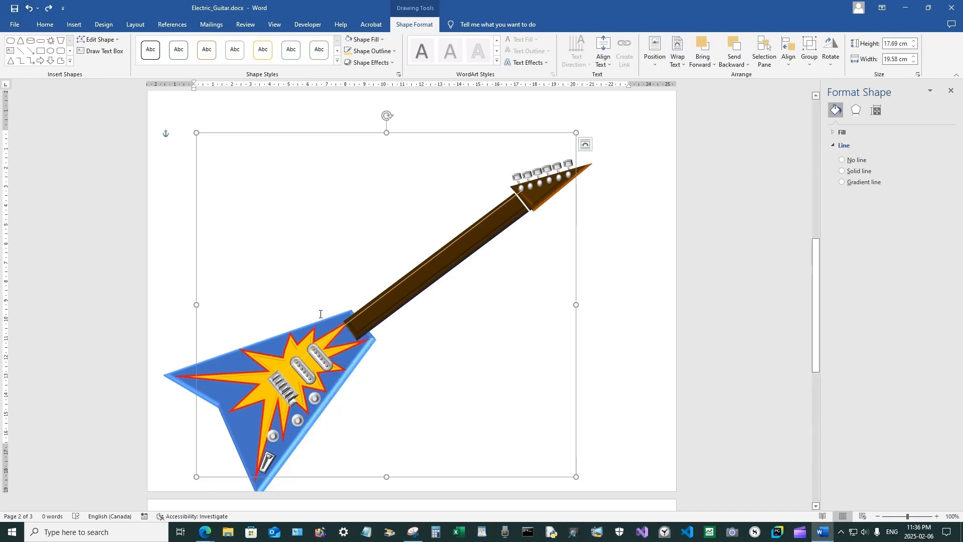
{"action": "left_click", "coordinate": [329, 327]}
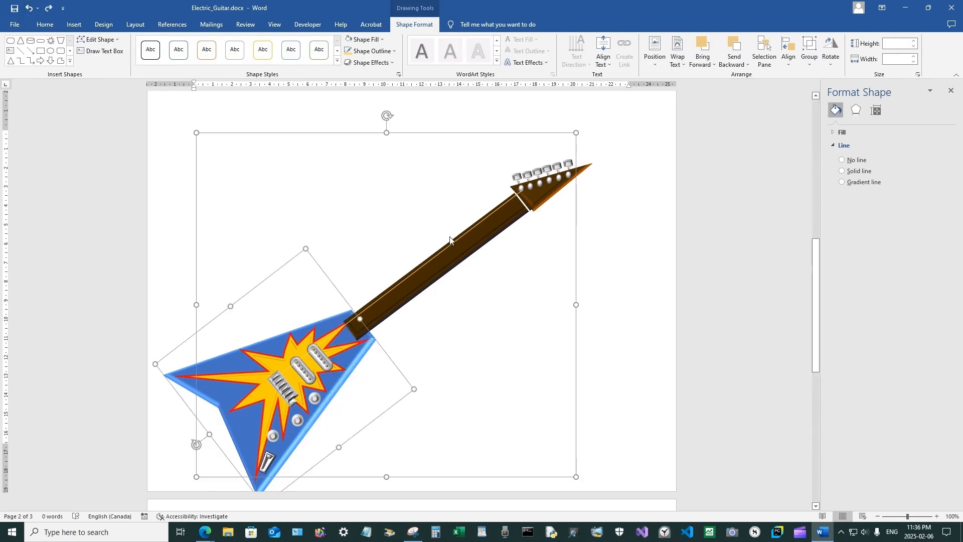
{"action": "left_click", "coordinate": [809, 50]}
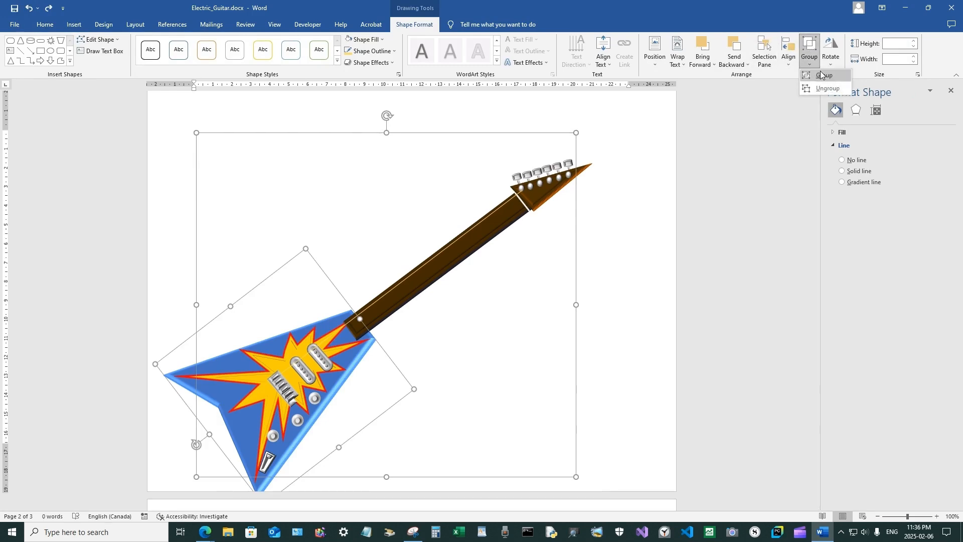
{"action": "left_click", "coordinate": [821, 75]}
{"action": "key", "text": "Escape"}
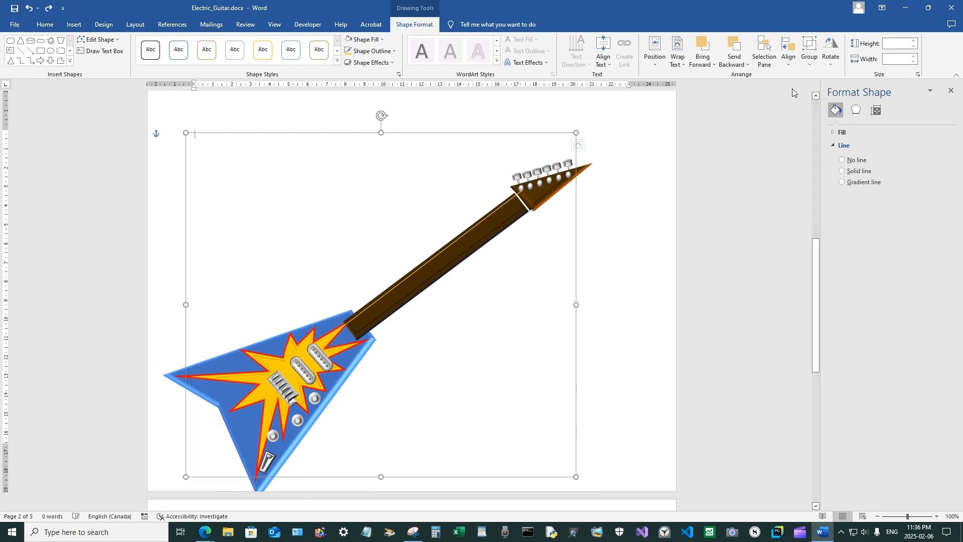
{"action": "left_click", "coordinate": [817, 58]}
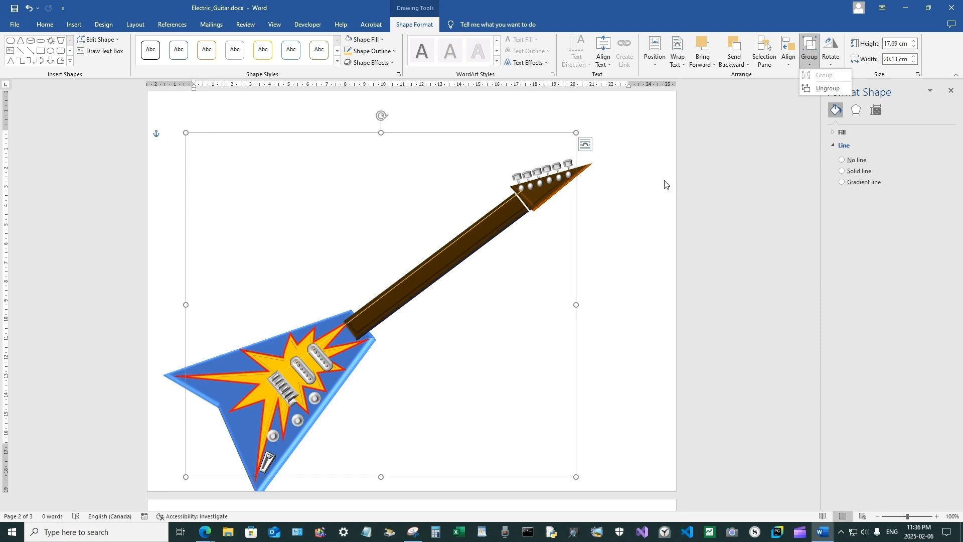
{"action": "left_click", "coordinate": [642, 183]}
{"action": "left_click", "coordinate": [585, 145]}
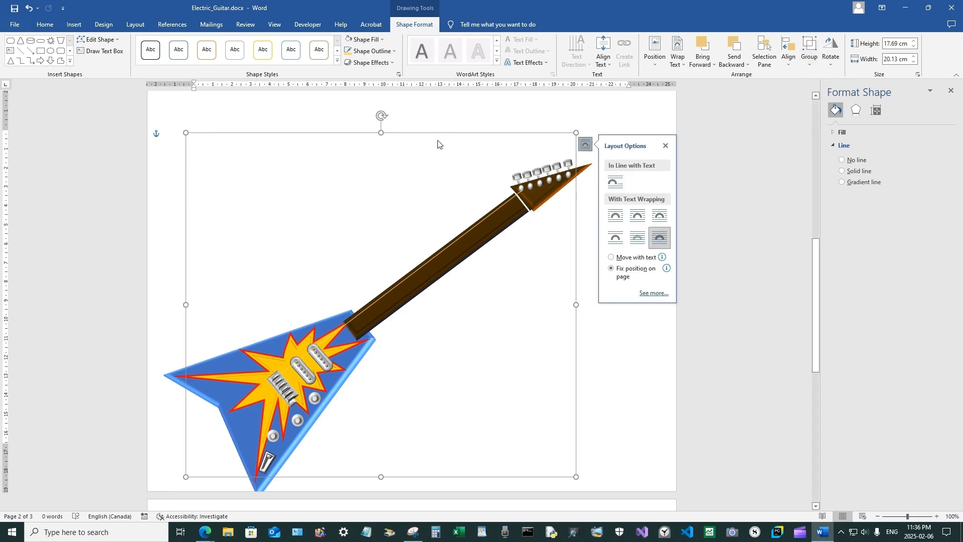
Scale the grouped guitar down and reposition it so the whole instrument sits inside the page edges.
{"action": "scroll", "coordinate": [446, 173], "scroll_direction": "up", "scroll_amount": 7}
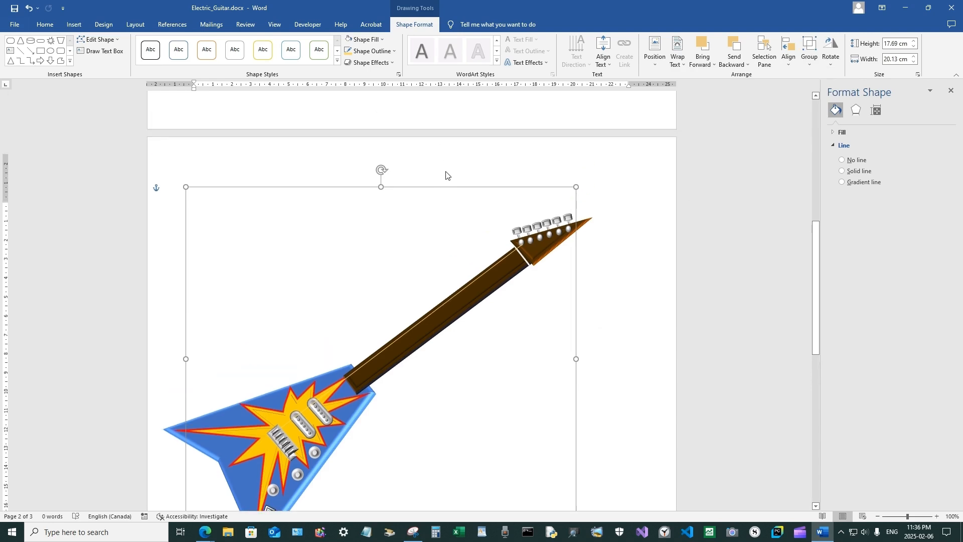
{"action": "scroll", "coordinate": [388, 147], "scroll_direction": "up", "scroll_amount": 1}
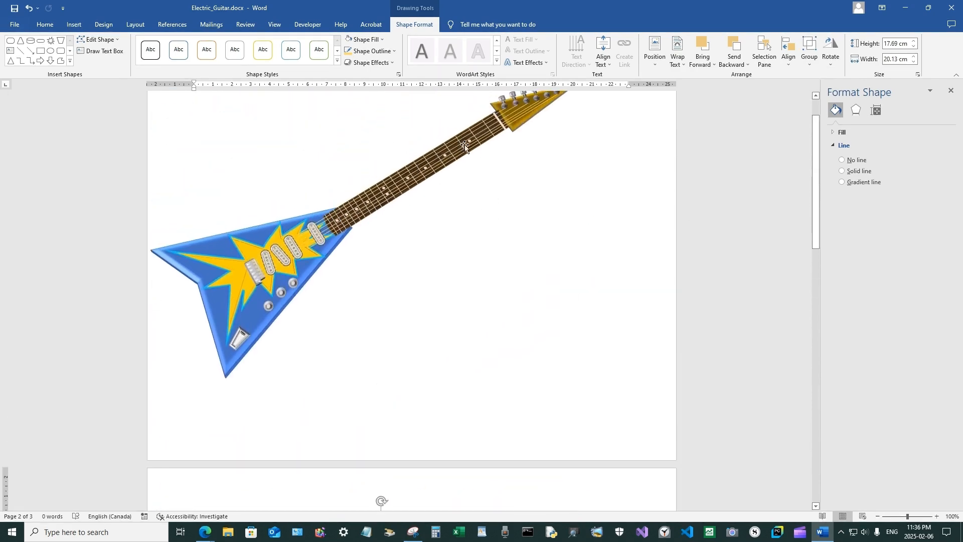
{"action": "scroll", "coordinate": [535, 157], "scroll_direction": "up", "scroll_amount": 1}
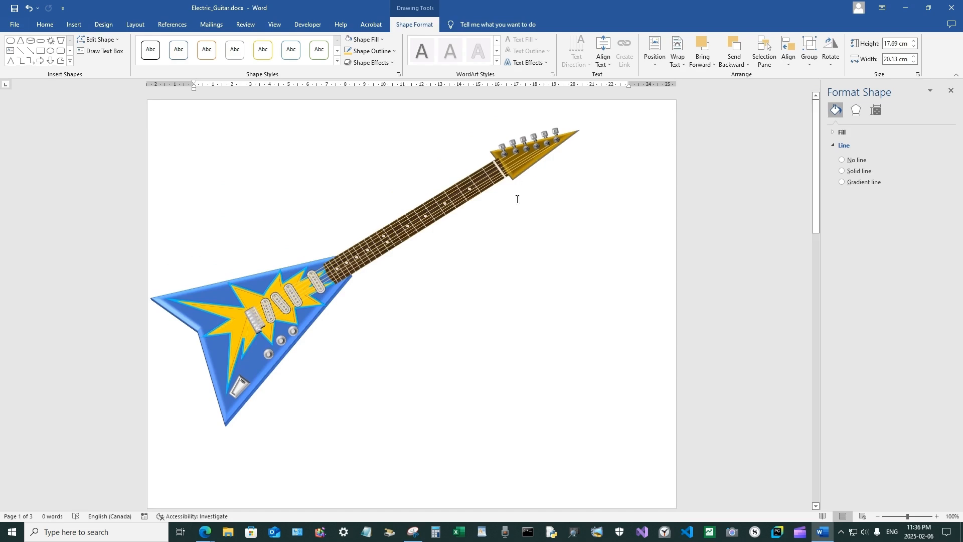
{"action": "scroll", "coordinate": [427, 271], "scroll_direction": "down", "scroll_amount": 8}
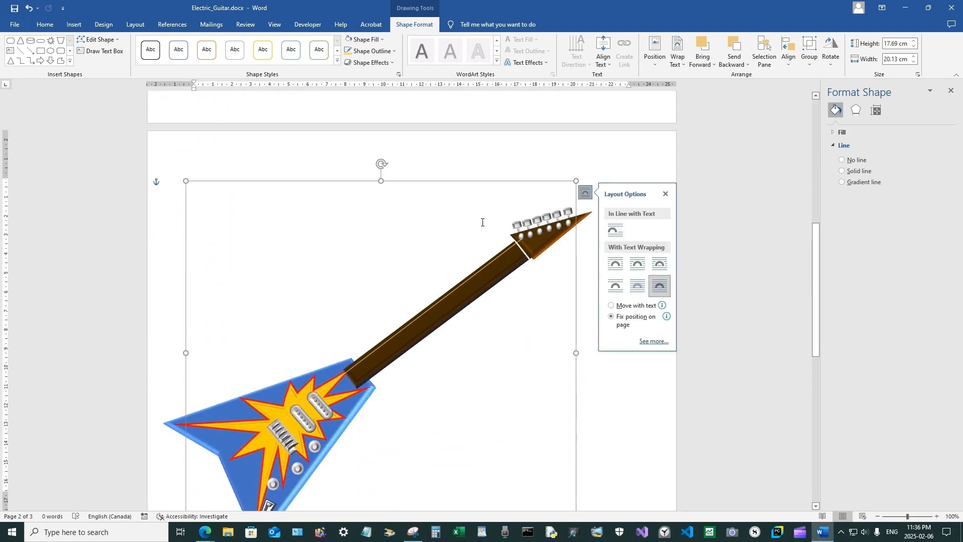
{"action": "scroll", "coordinate": [585, 262], "scroll_direction": "down", "scroll_amount": 1}
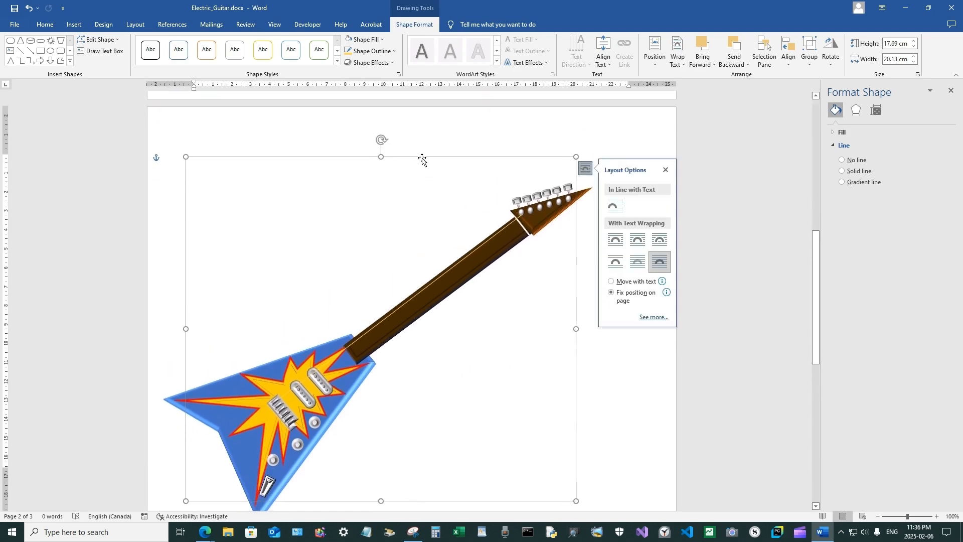
{"action": "left_click_drag", "start_coordinate": [422, 159], "coordinate": [510, 217]}
{"action": "left_click", "coordinate": [613, 282]}
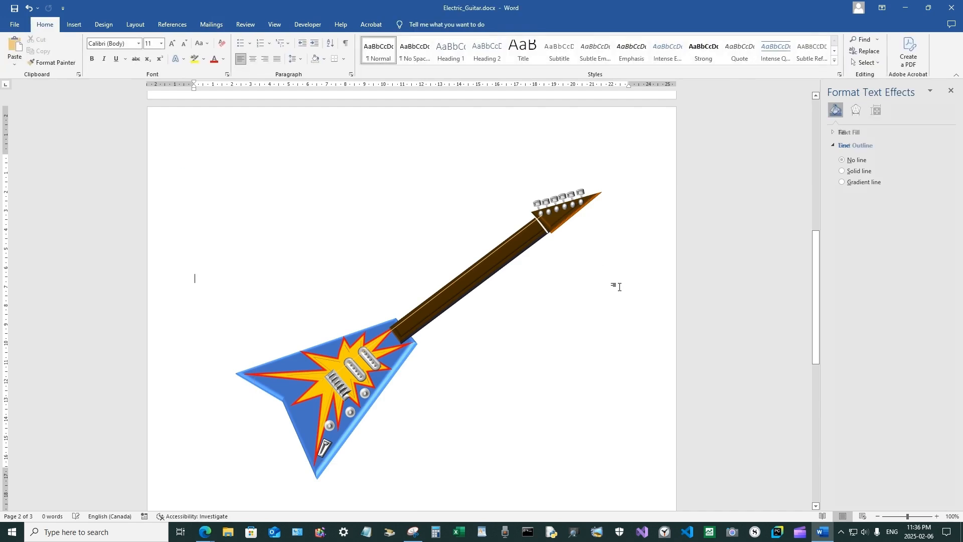
{"action": "scroll", "coordinate": [619, 286], "scroll_direction": "down", "scroll_amount": 2}
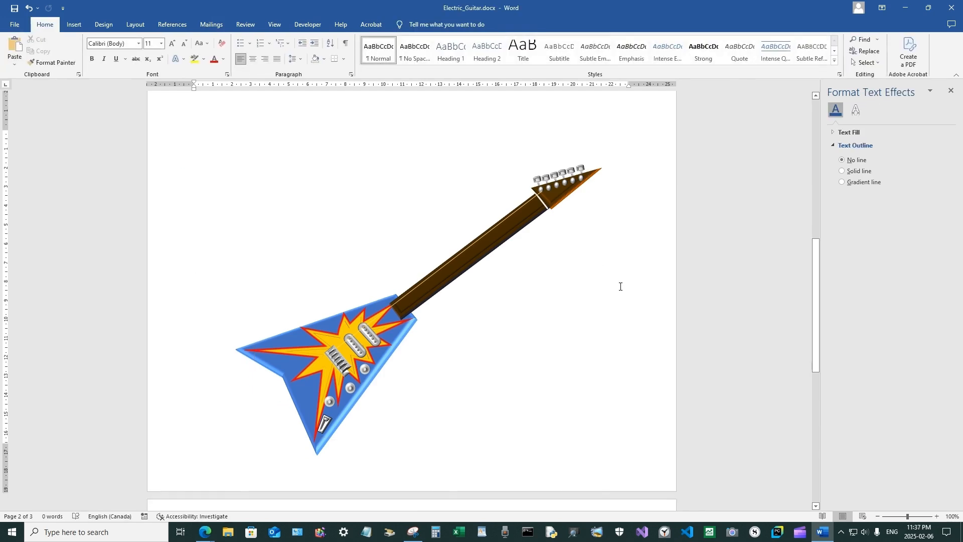
Nudge the knob nearest the switch slightly down and to the right within the group.
{"action": "left_click", "coordinate": [330, 378]}
{"action": "left_click", "coordinate": [330, 377]}
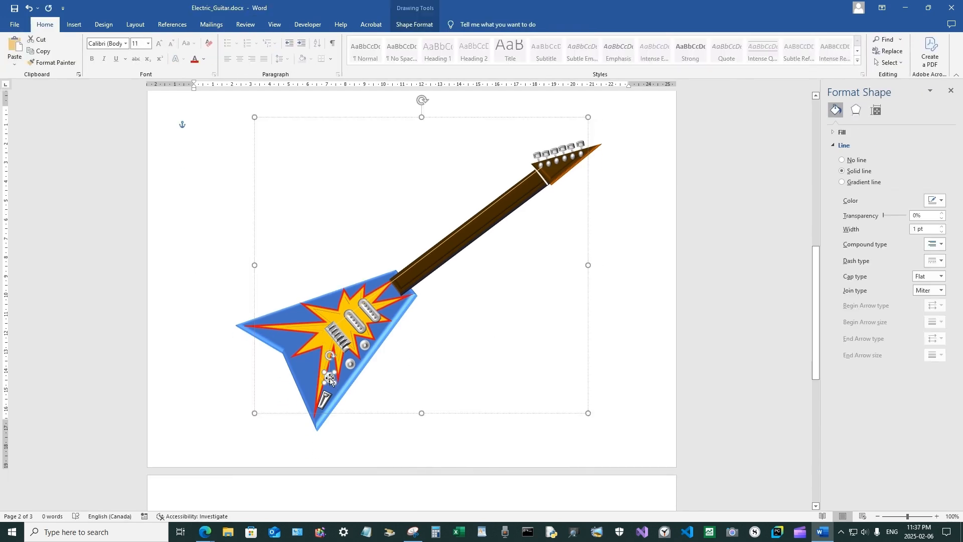
{"action": "left_click_drag", "start_coordinate": [330, 380], "coordinate": [332, 380]}
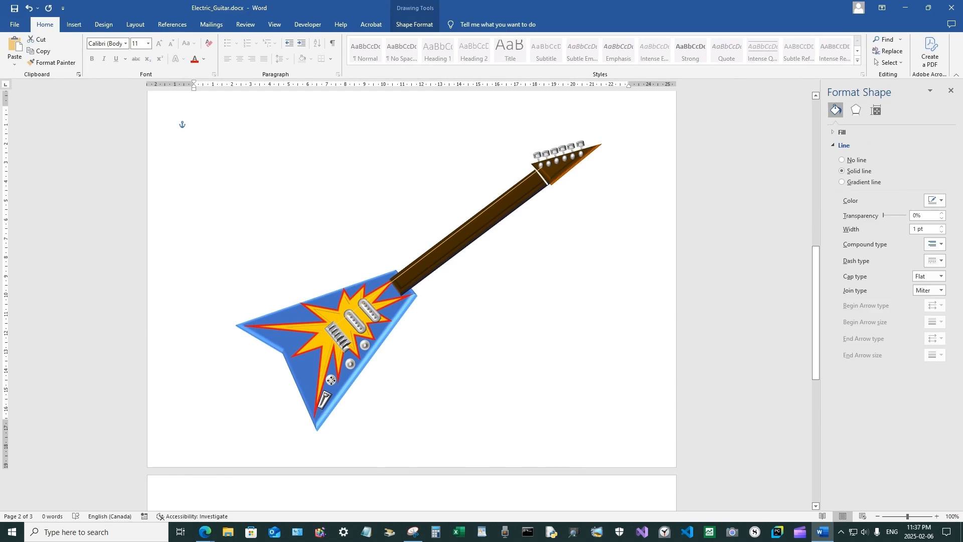
{"action": "left_click", "coordinate": [433, 372]}
Select all three knobs inside the group and set their top bevel width to 5 pt.
{"action": "scroll", "coordinate": [434, 372], "scroll_direction": "up", "scroll_amount": 10}
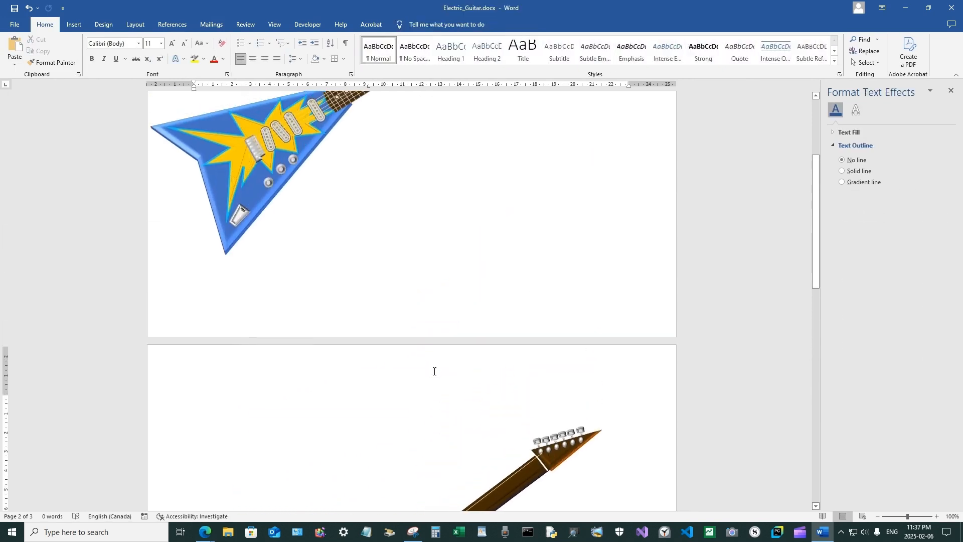
{"action": "scroll", "coordinate": [434, 371], "scroll_direction": "down", "scroll_amount": 8}
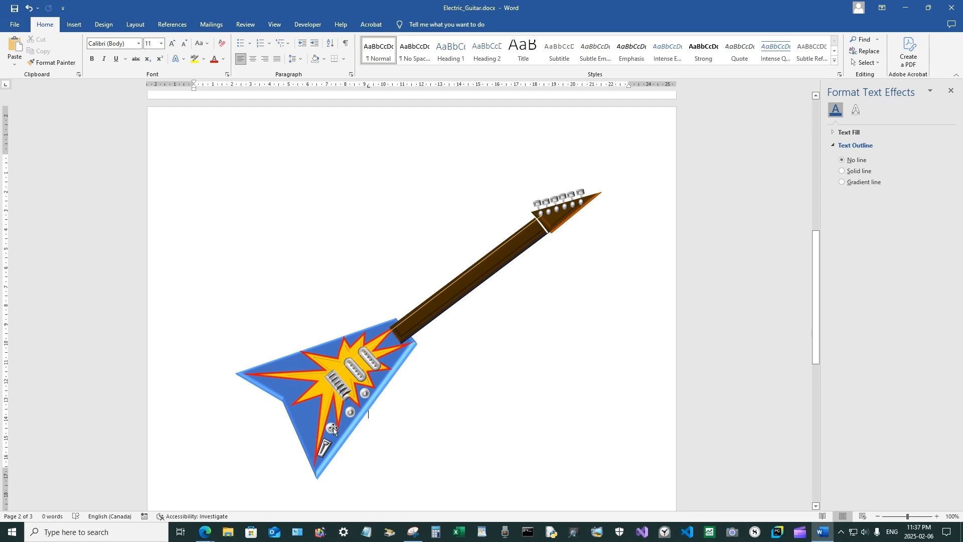
{"action": "left_click", "coordinate": [330, 429]}
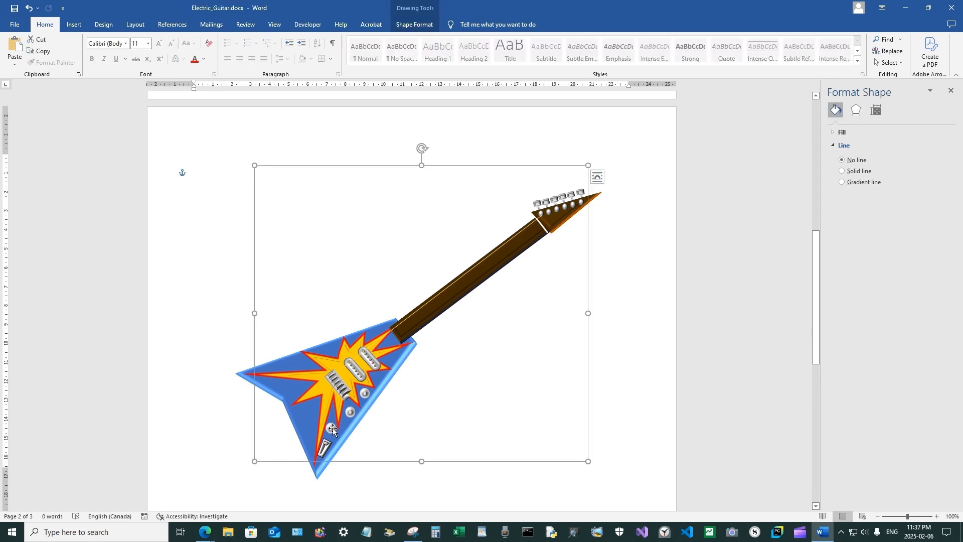
{"action": "left_click", "coordinate": [333, 429]}
{"action": "left_click", "coordinate": [351, 412], "text": "shift"}
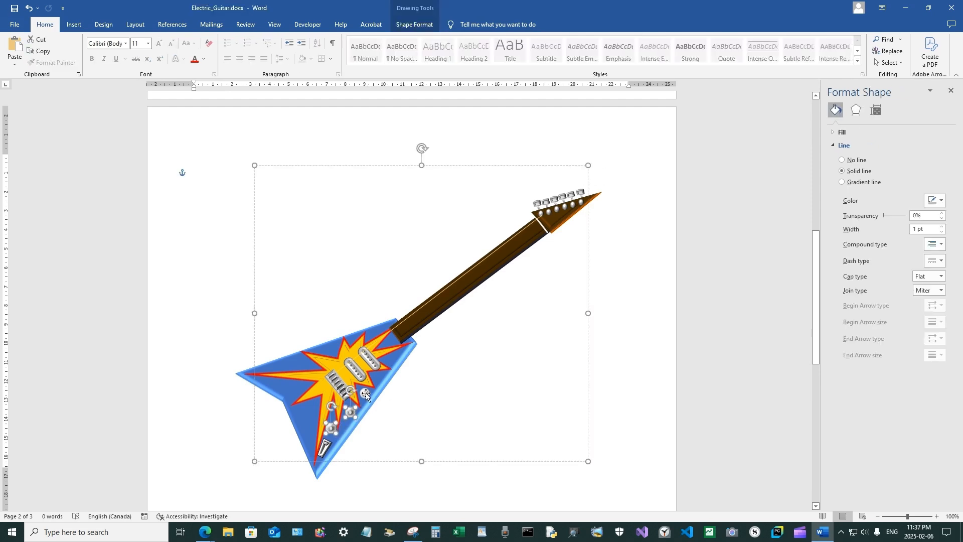
{"action": "left_click", "coordinate": [366, 394], "text": "shift"}
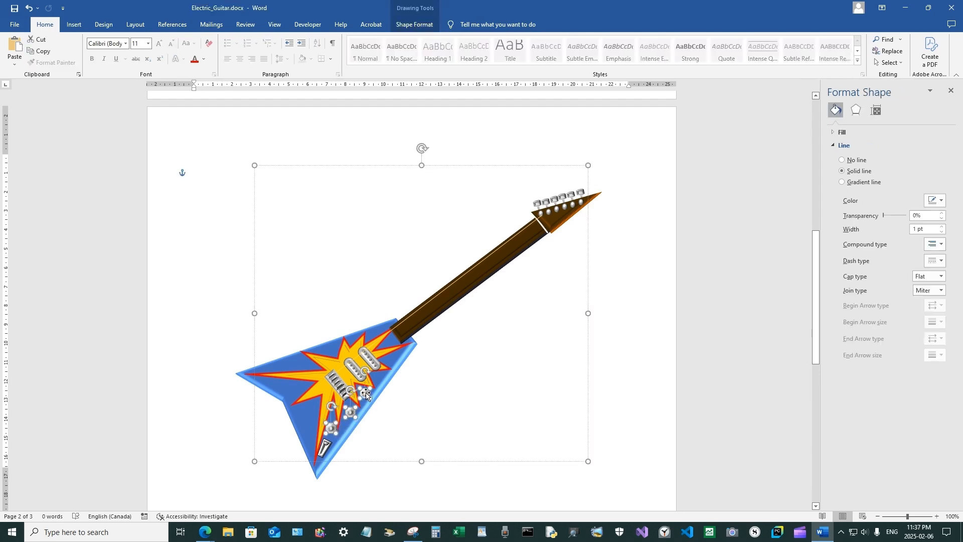
{"action": "left_click", "coordinate": [856, 110]}
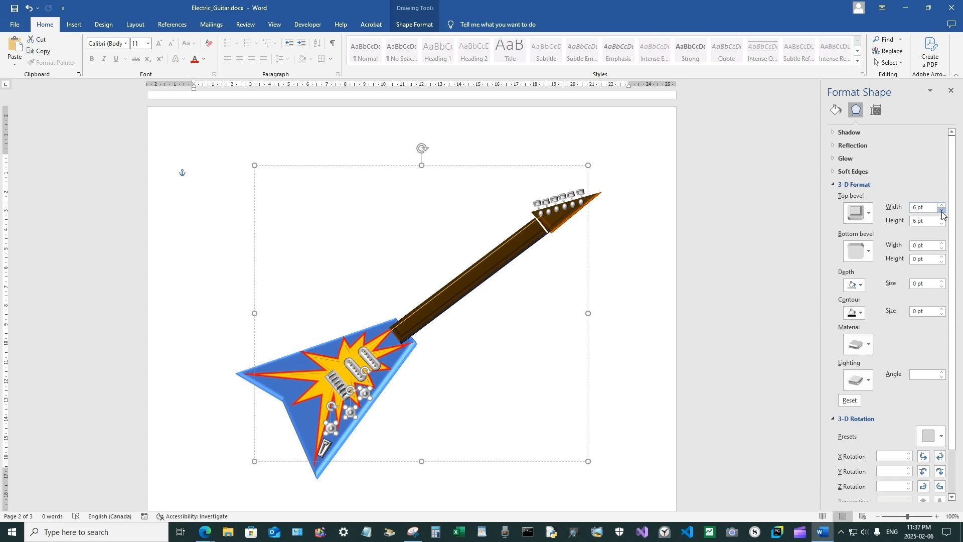
{"action": "left_click", "coordinate": [942, 211]}
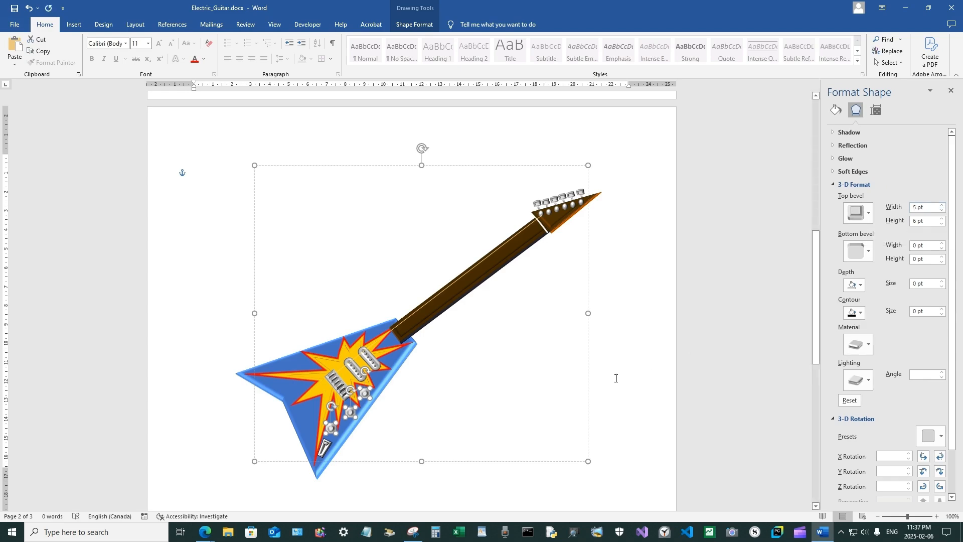
{"action": "left_click", "coordinate": [471, 391]}
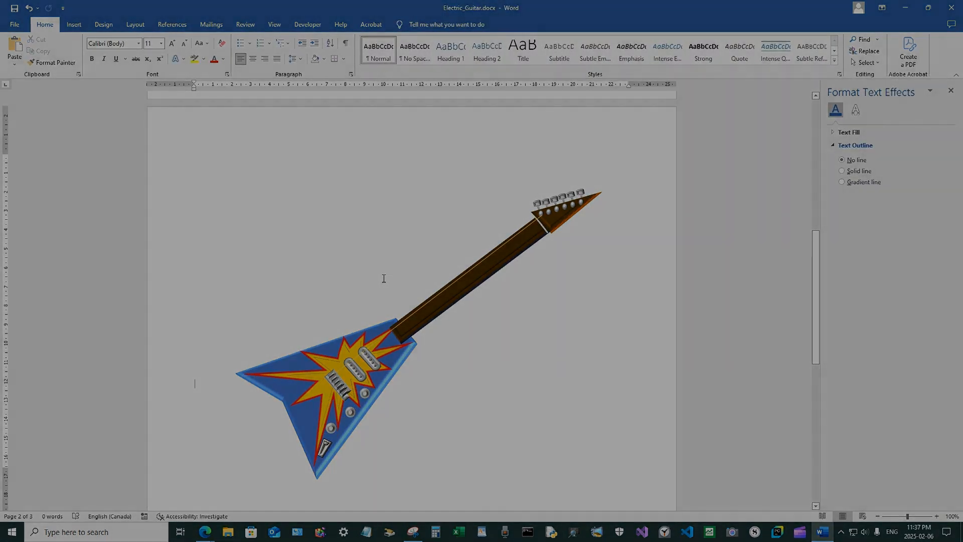